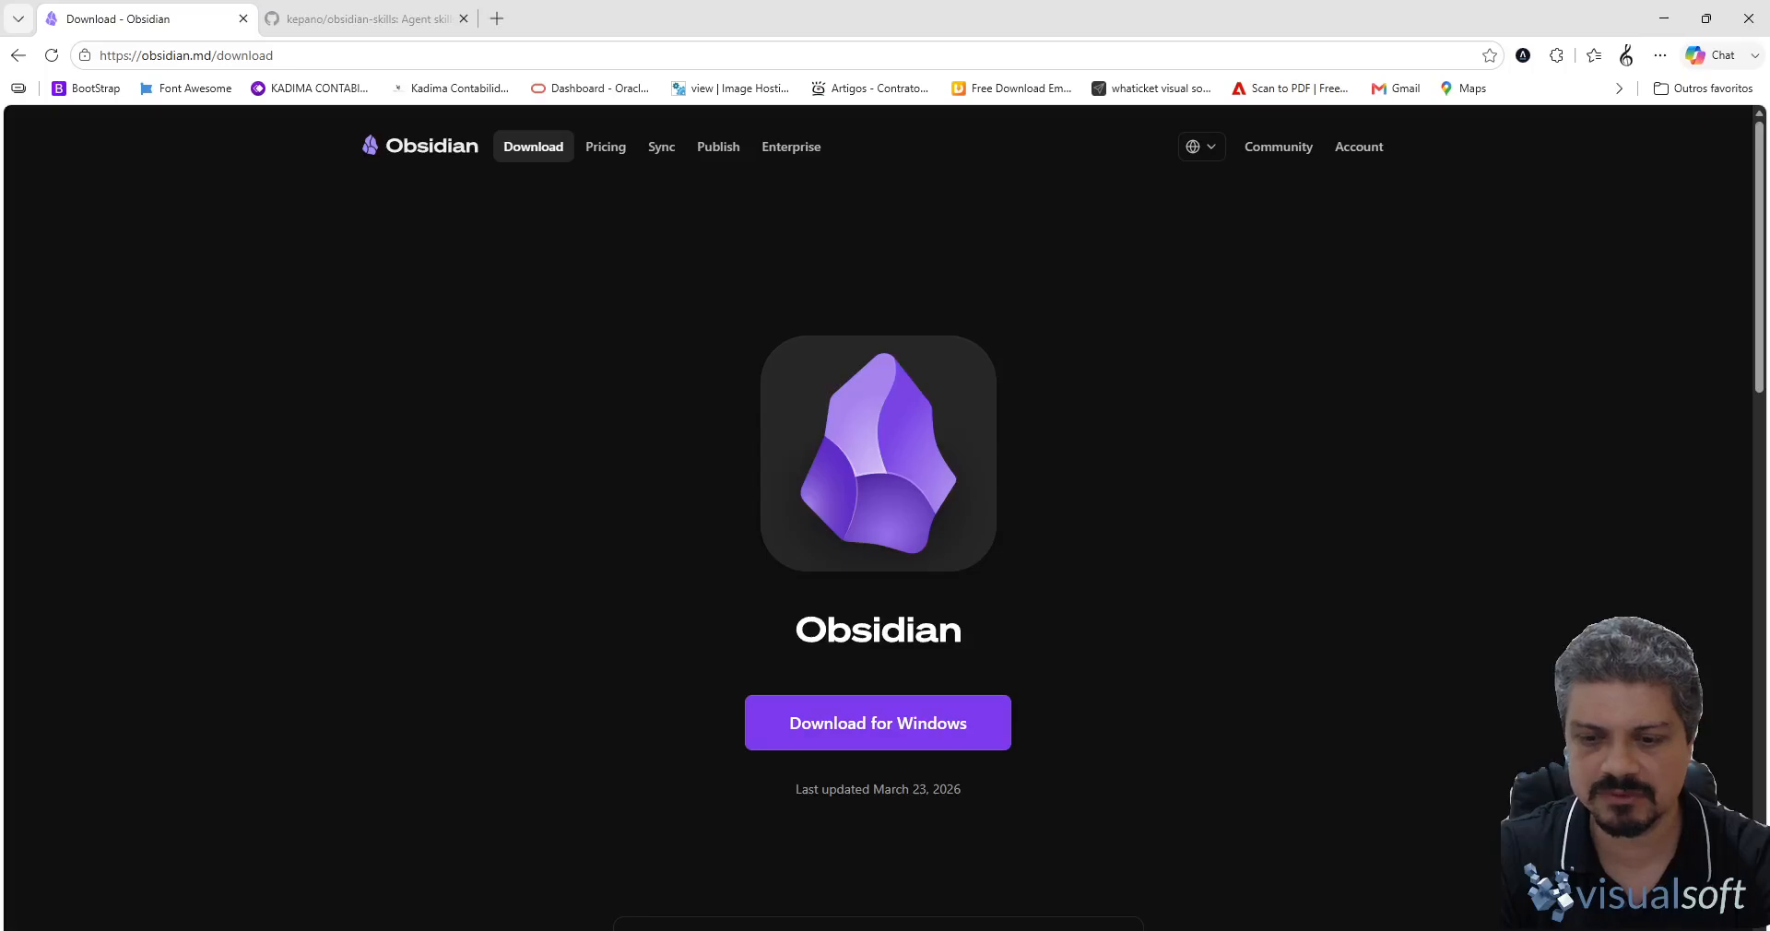
- Switch to Obsidian and view the graph of the notes in the Segundo Cerebro vault
click(1287, 930)
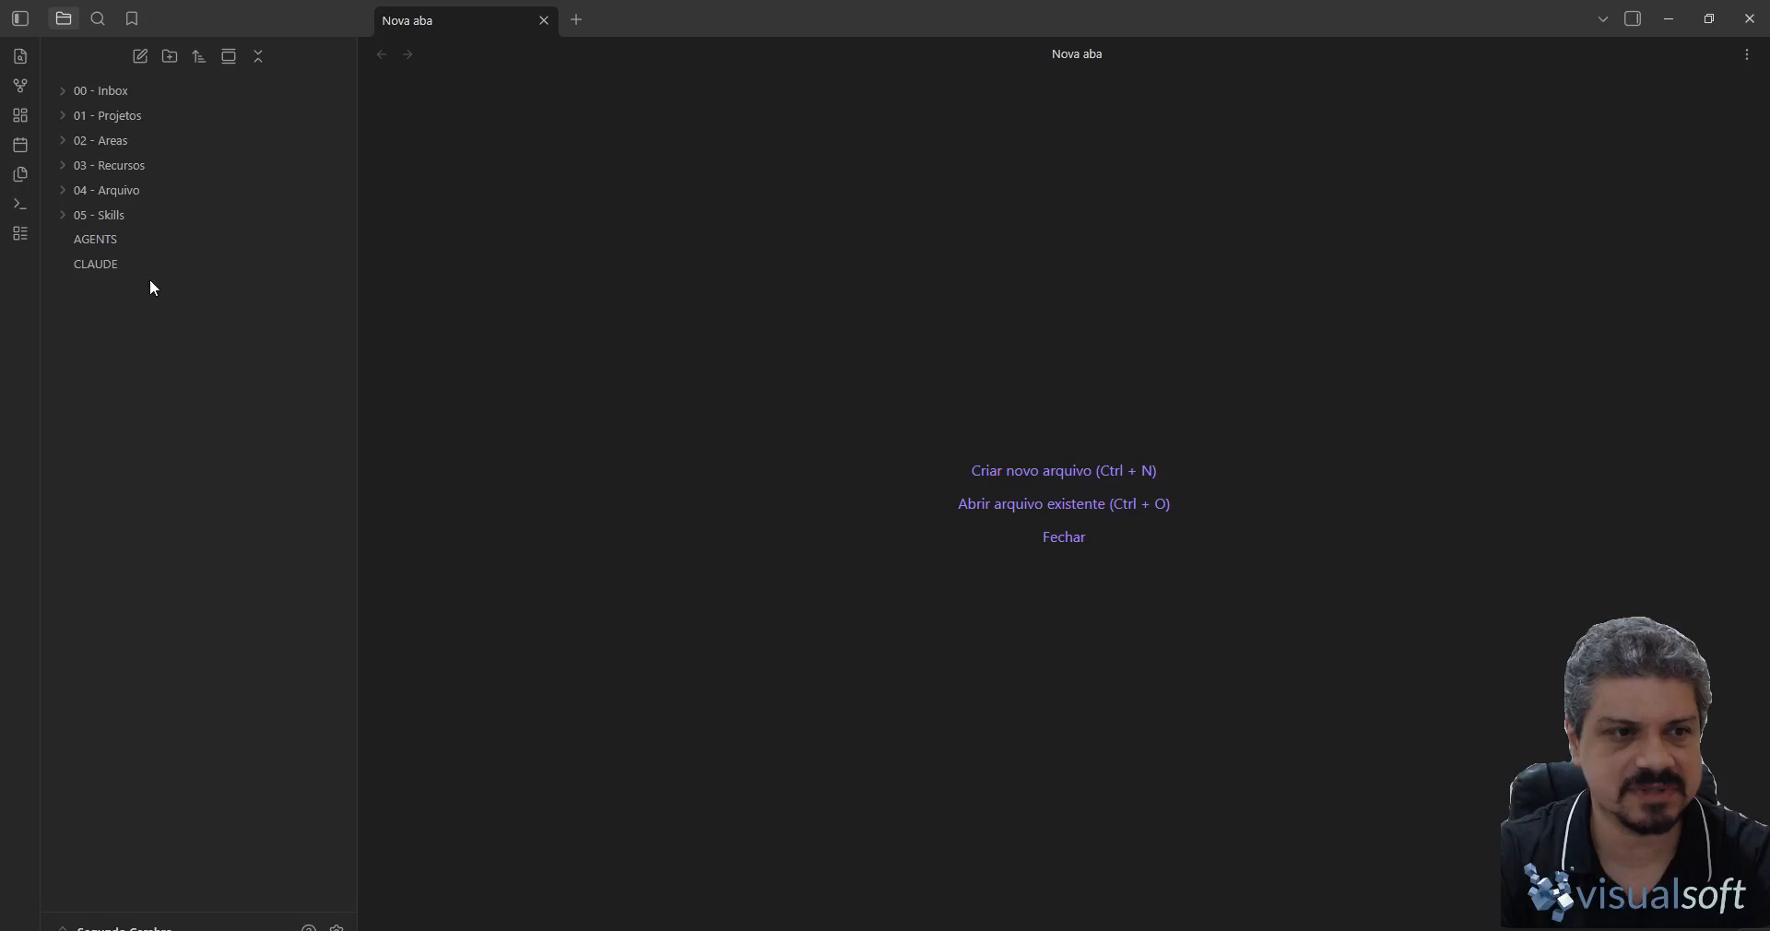
click(17, 94)
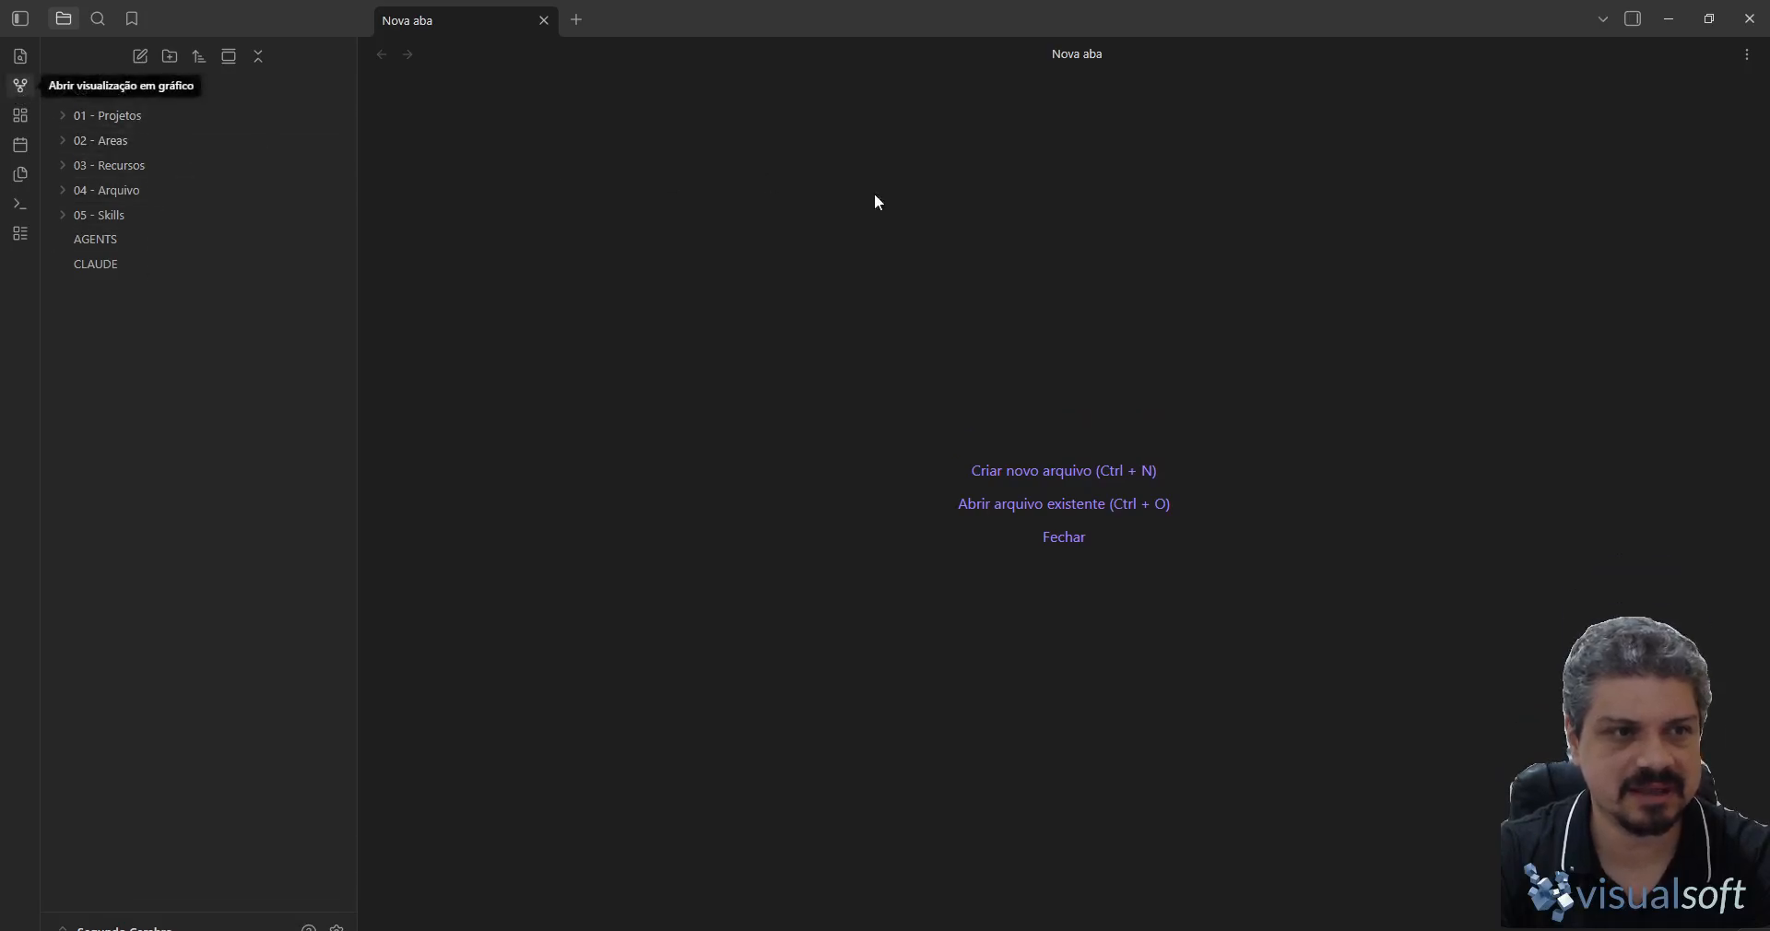
scroll(1134, 433, up, 5)
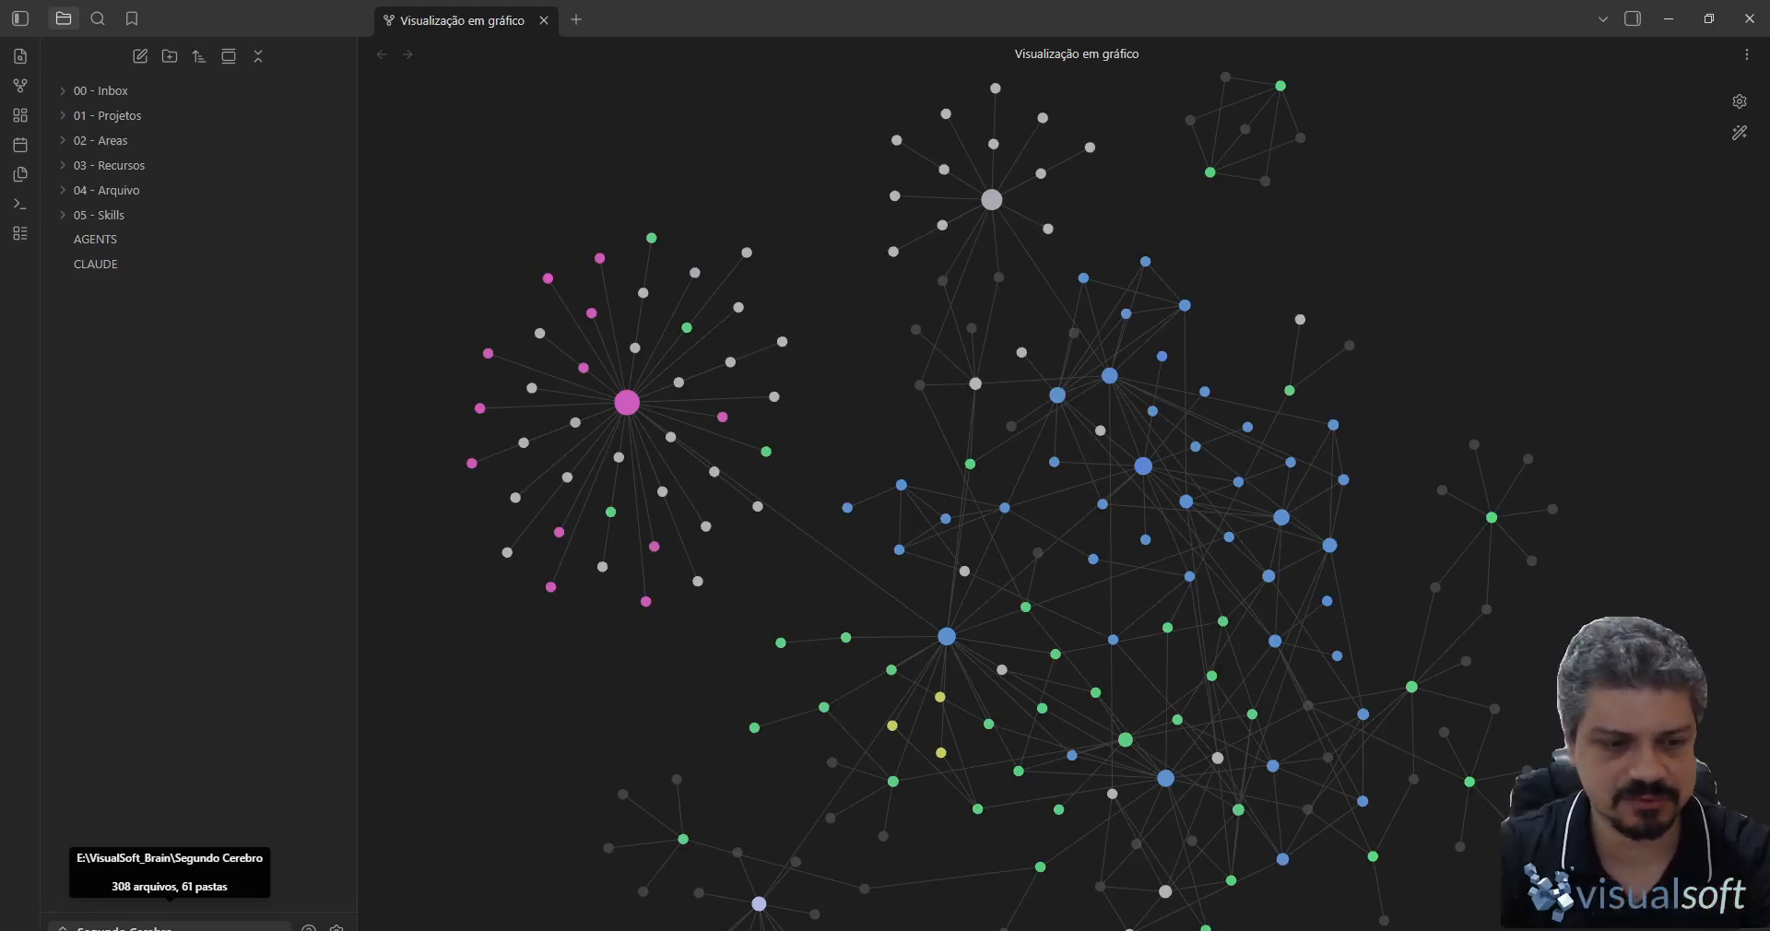
- Start creating a new local vault from the vault manager and name it SecondBrain
click(169, 926)
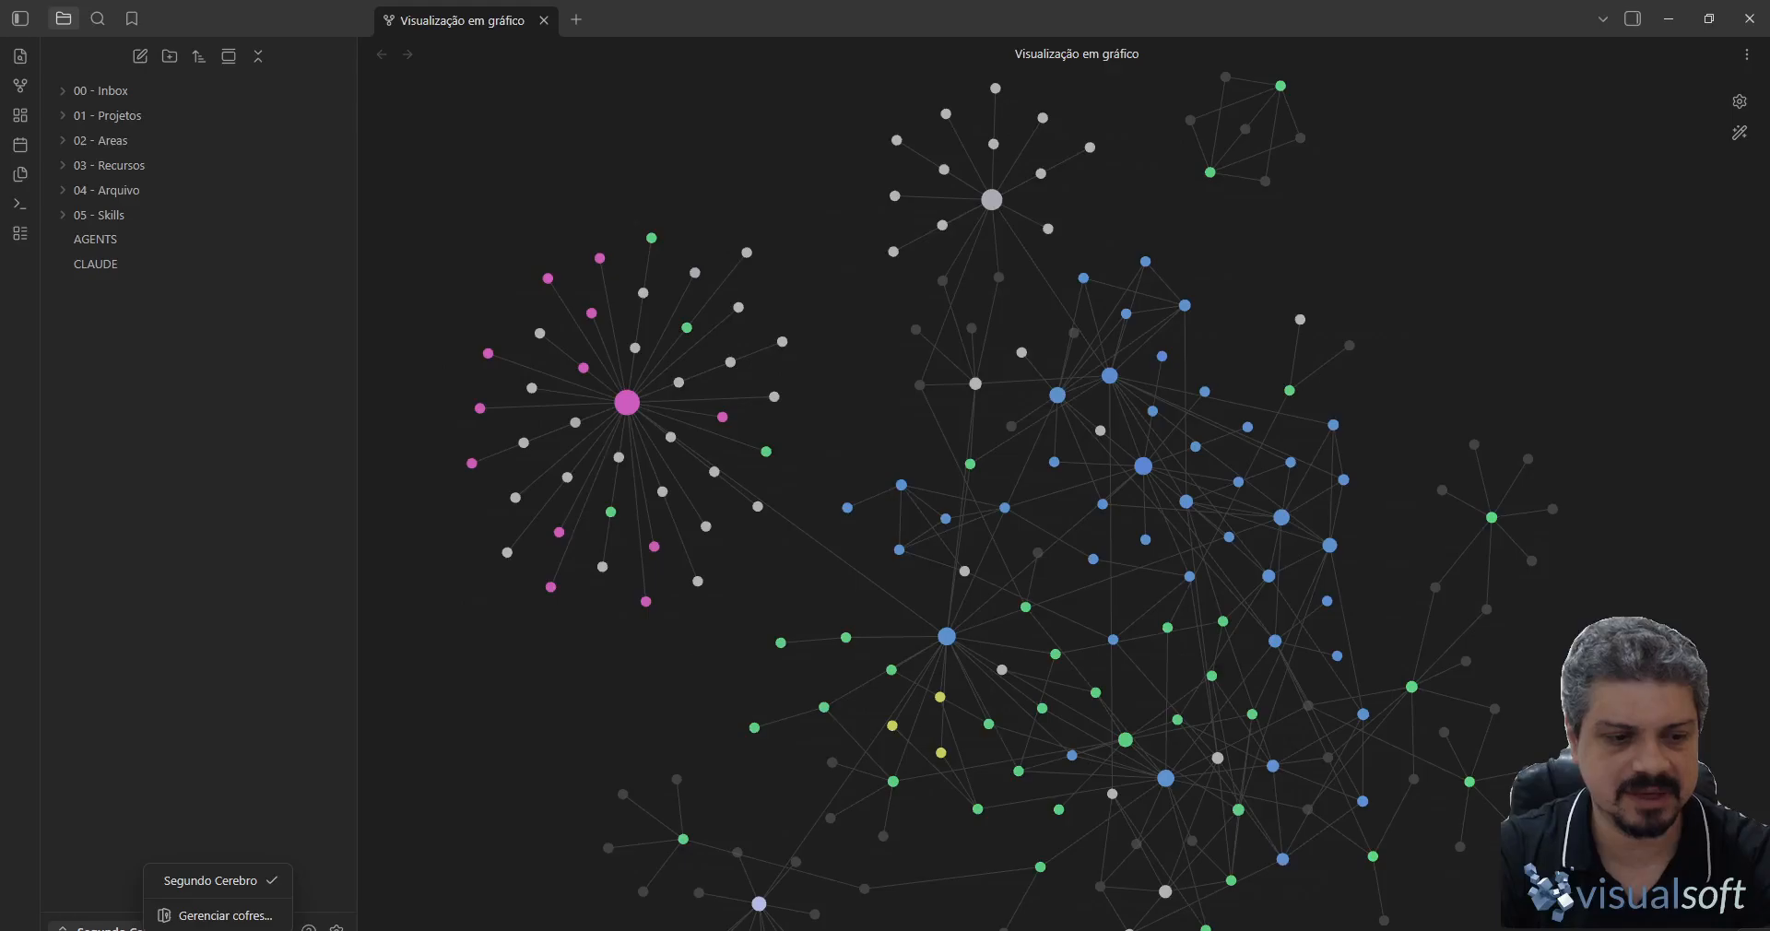
click(147, 929)
click(233, 929)
click(283, 928)
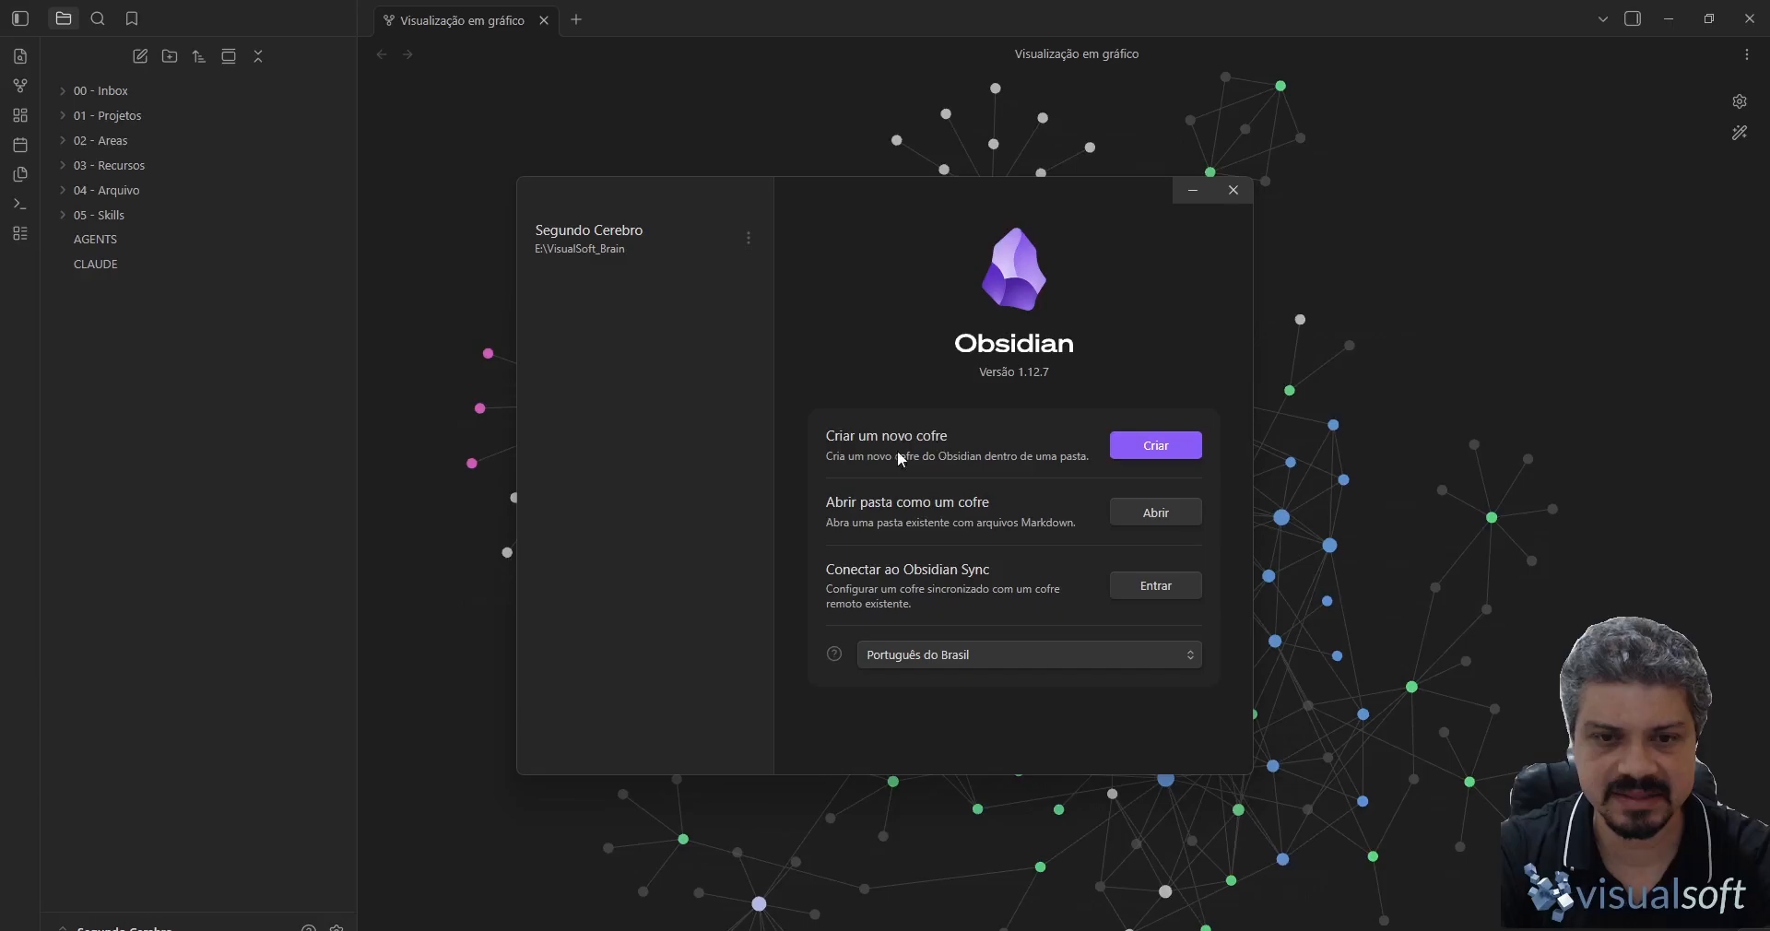
click(1168, 444)
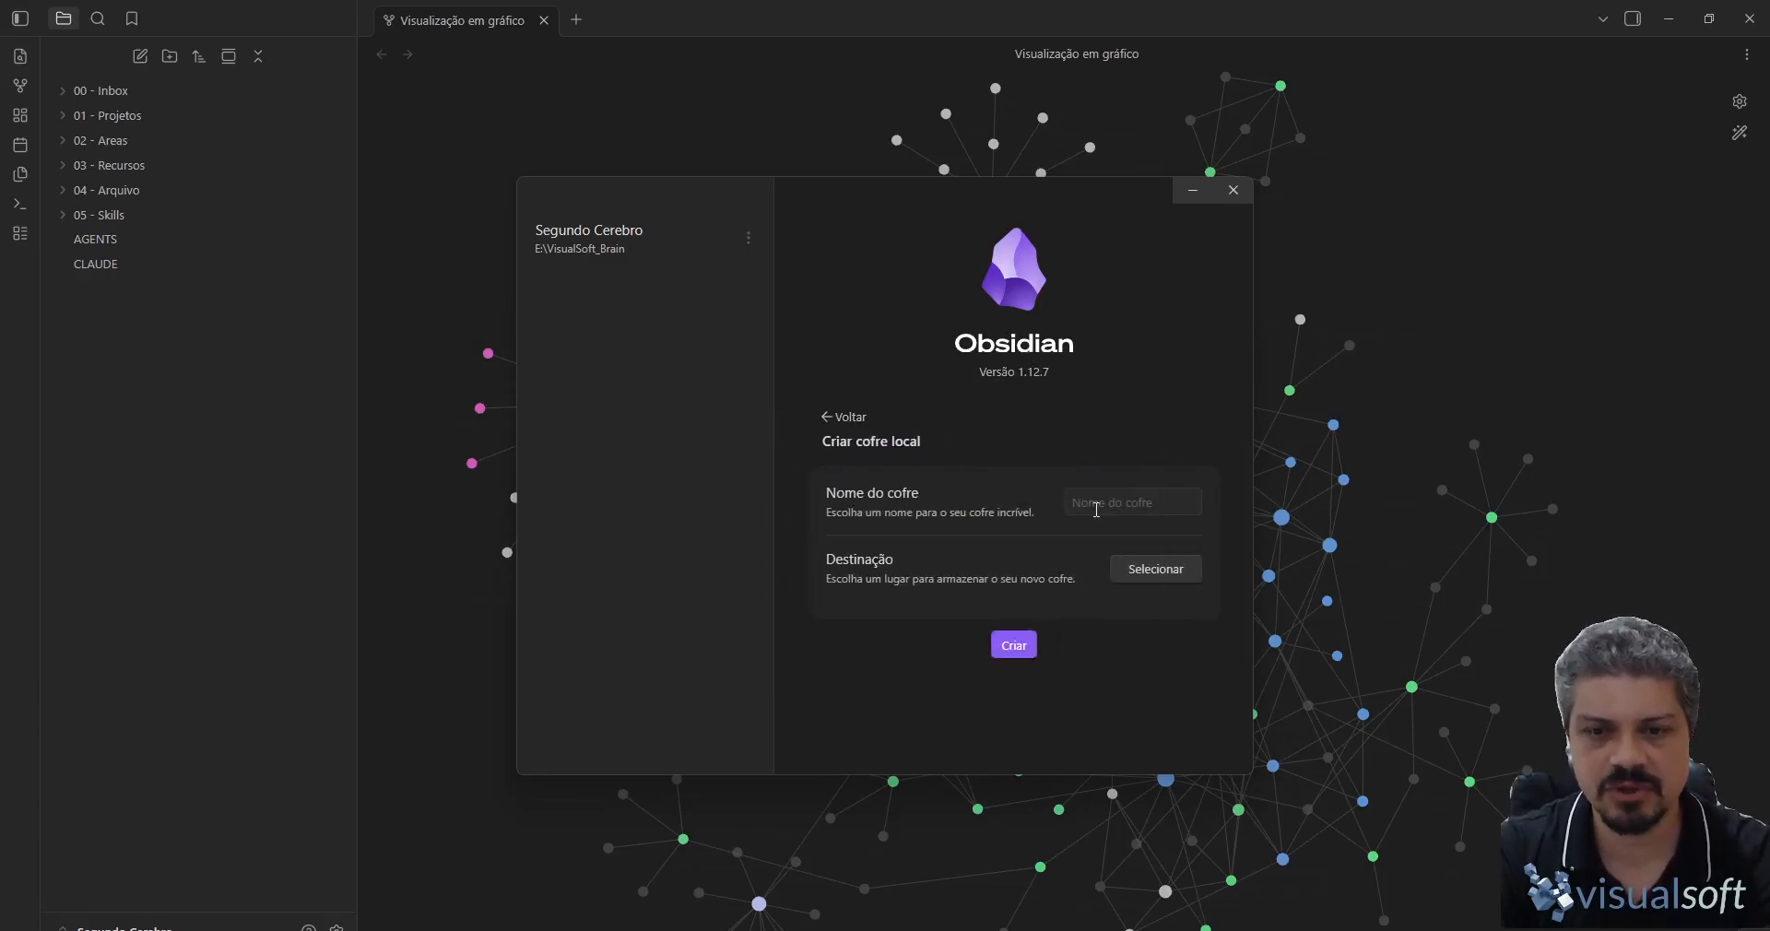
click(1125, 504)
text(SecondBrain)
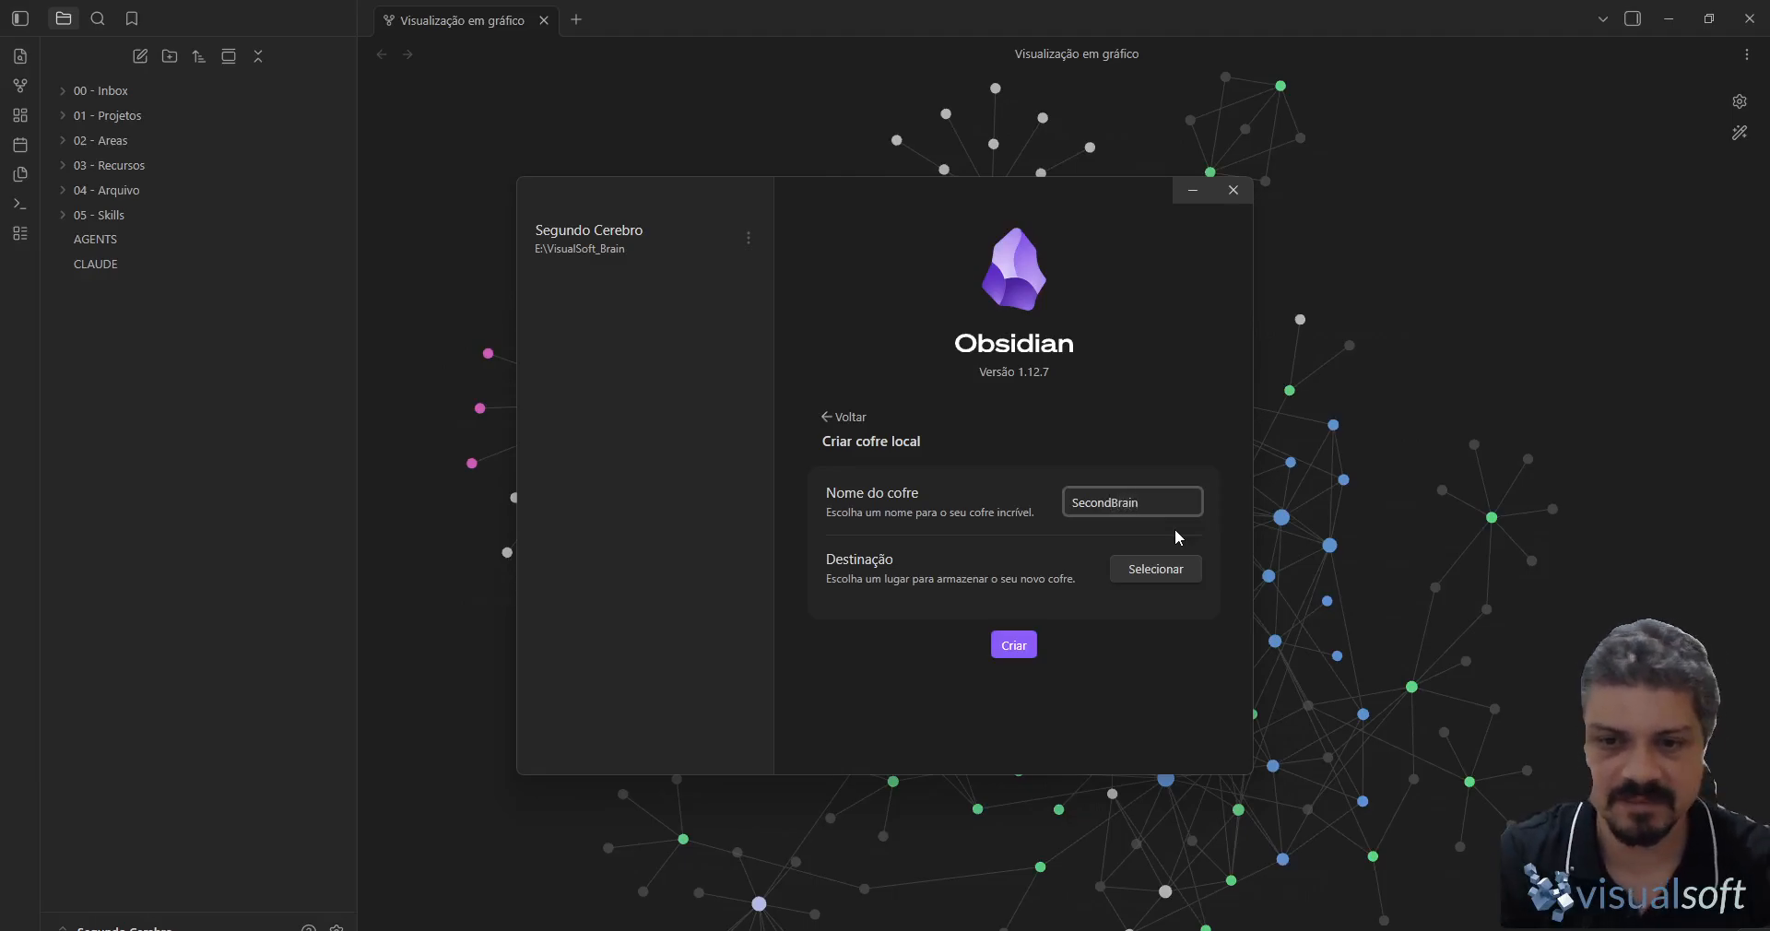
- Choose the root of Disco Local (E:) as the new vault's destination and create the vault
click(1140, 570)
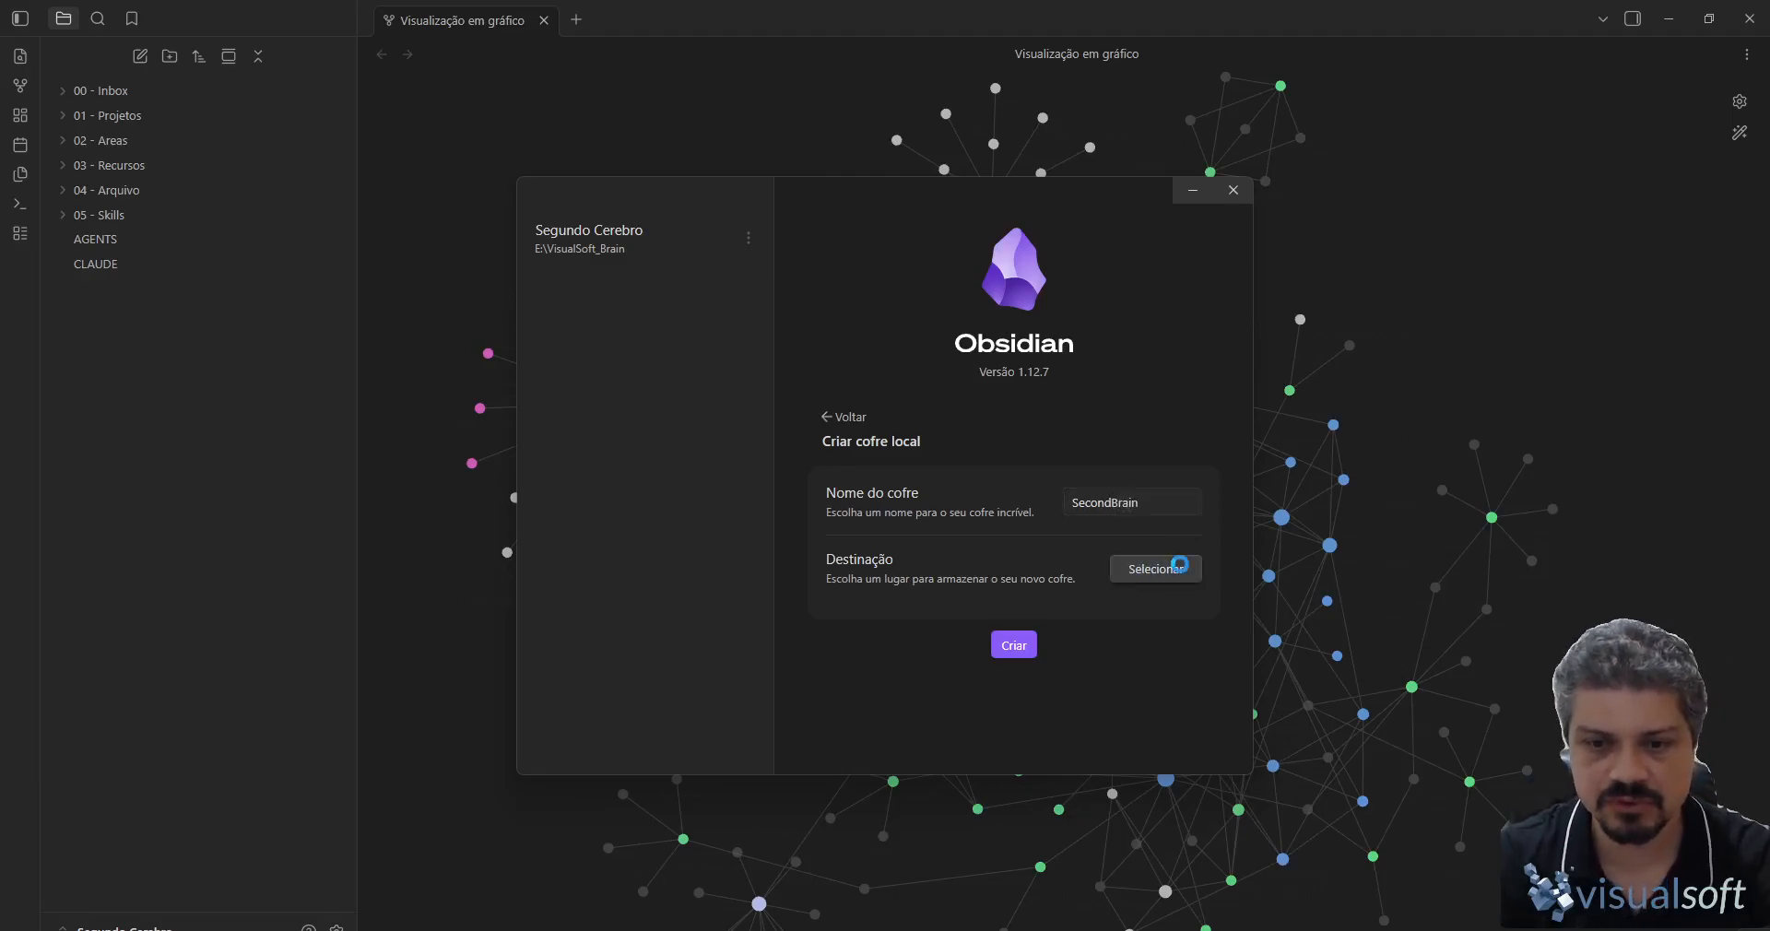
scroll(270, 321, down, 1)
click(147, 357)
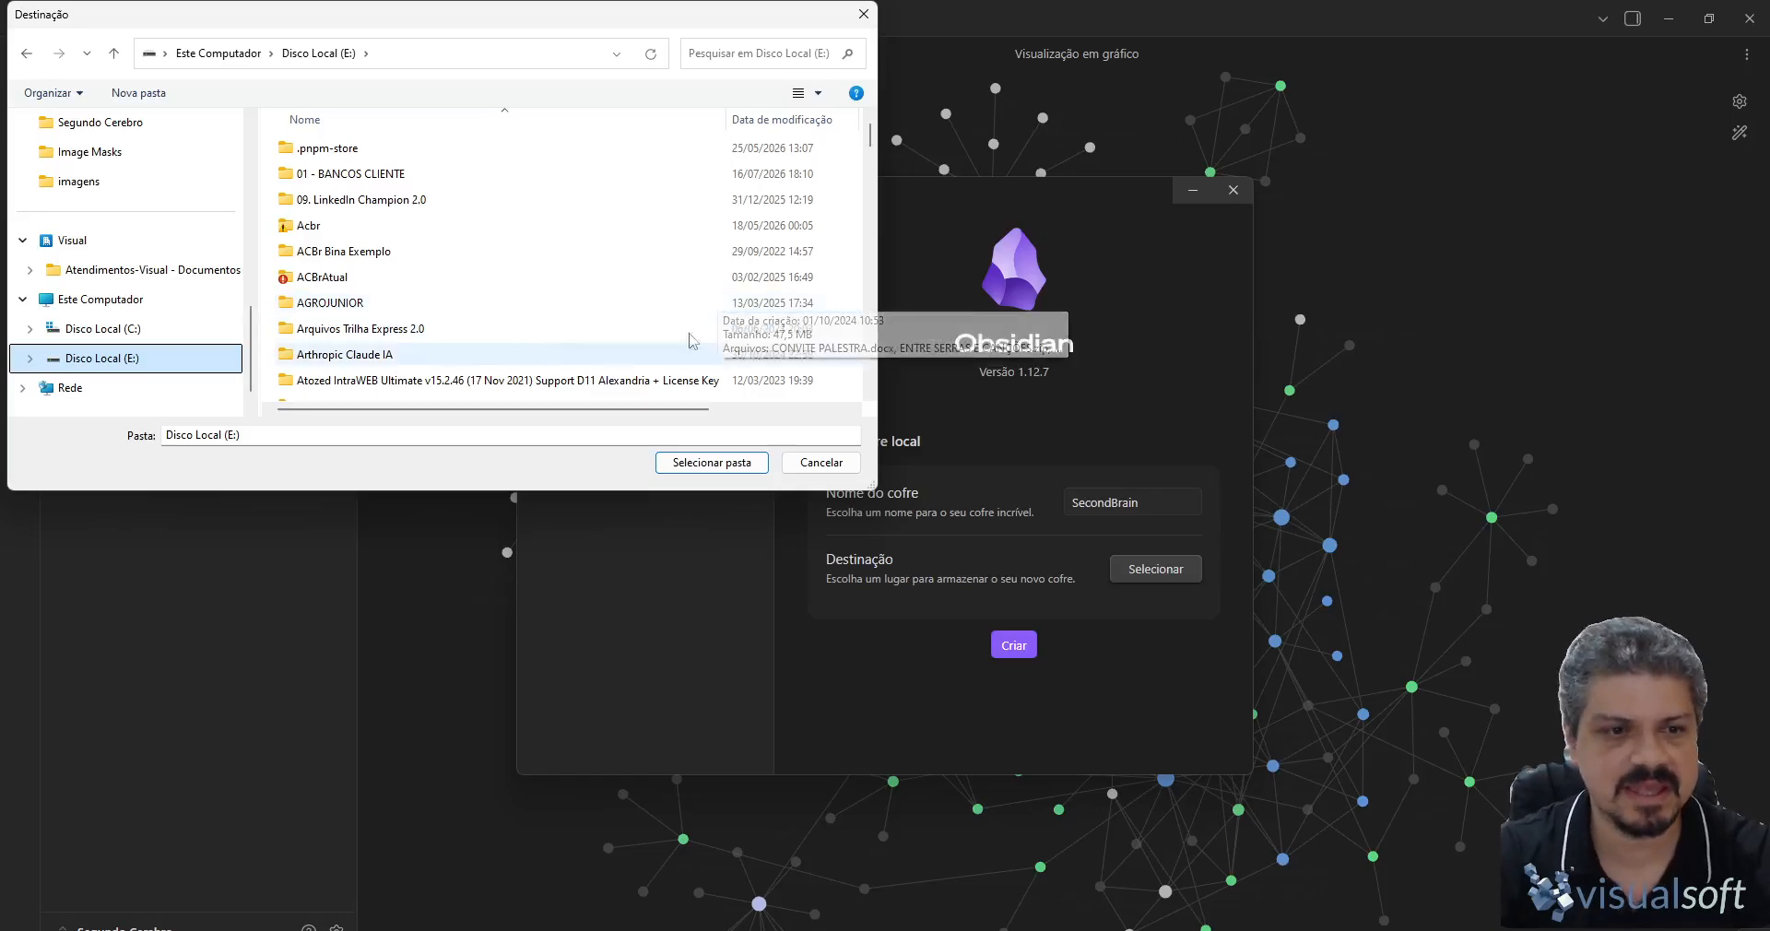
click(720, 464)
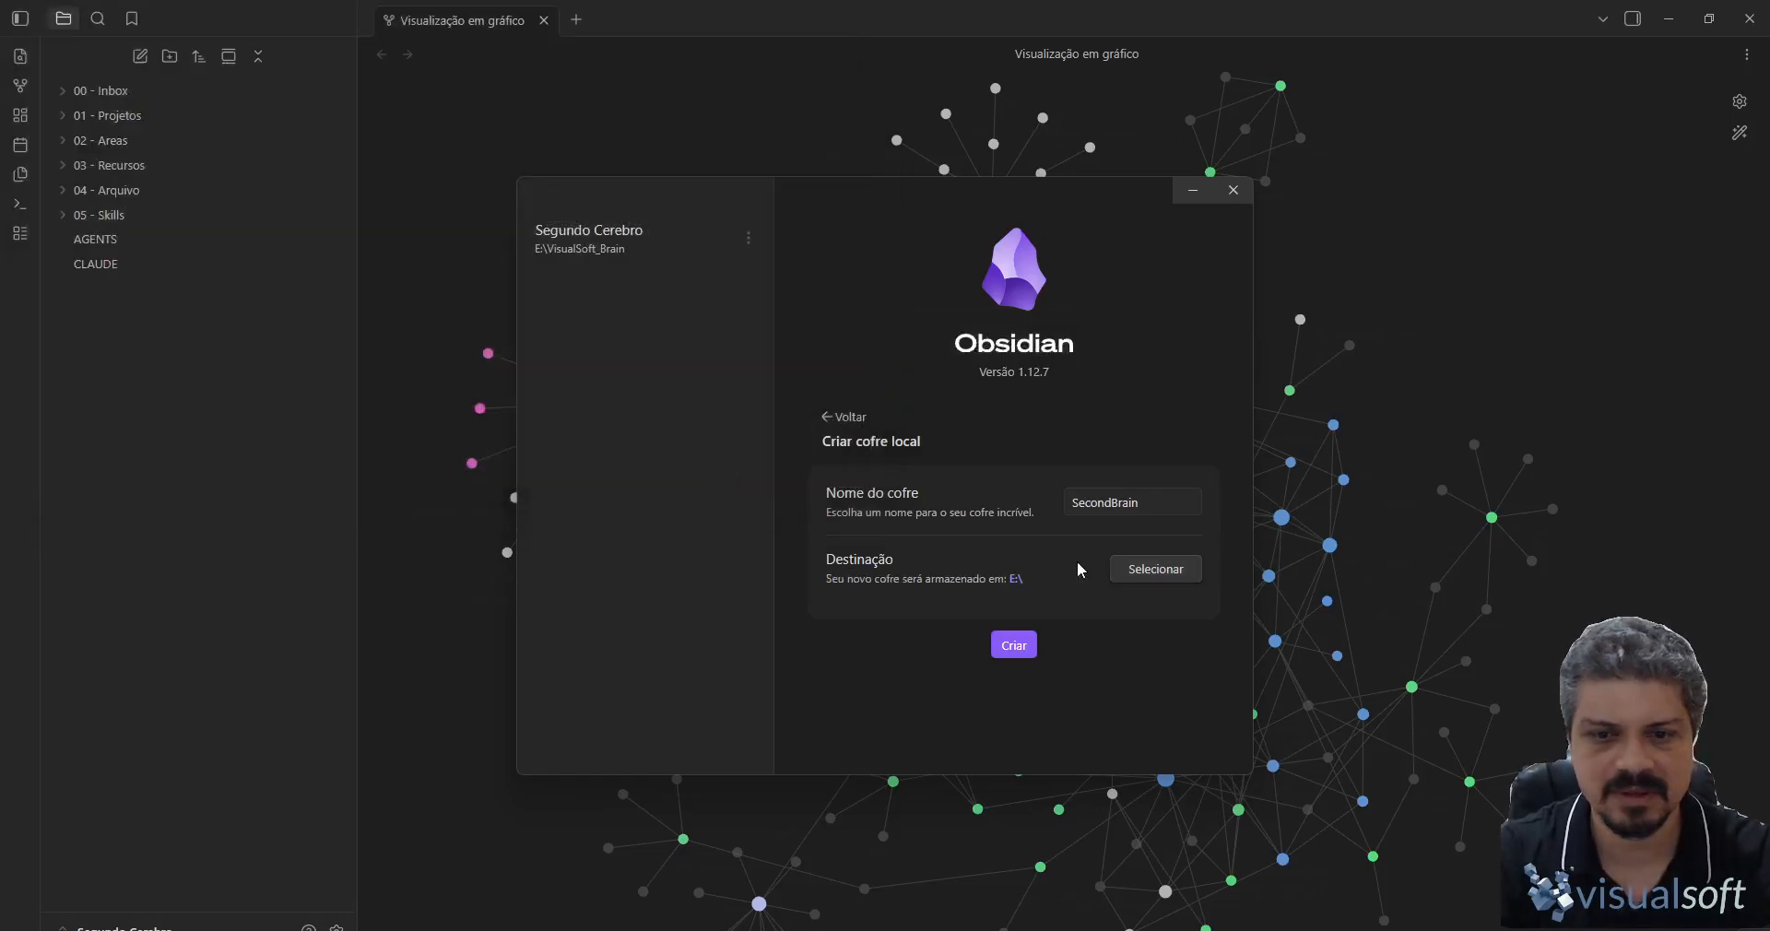
click(1021, 650)
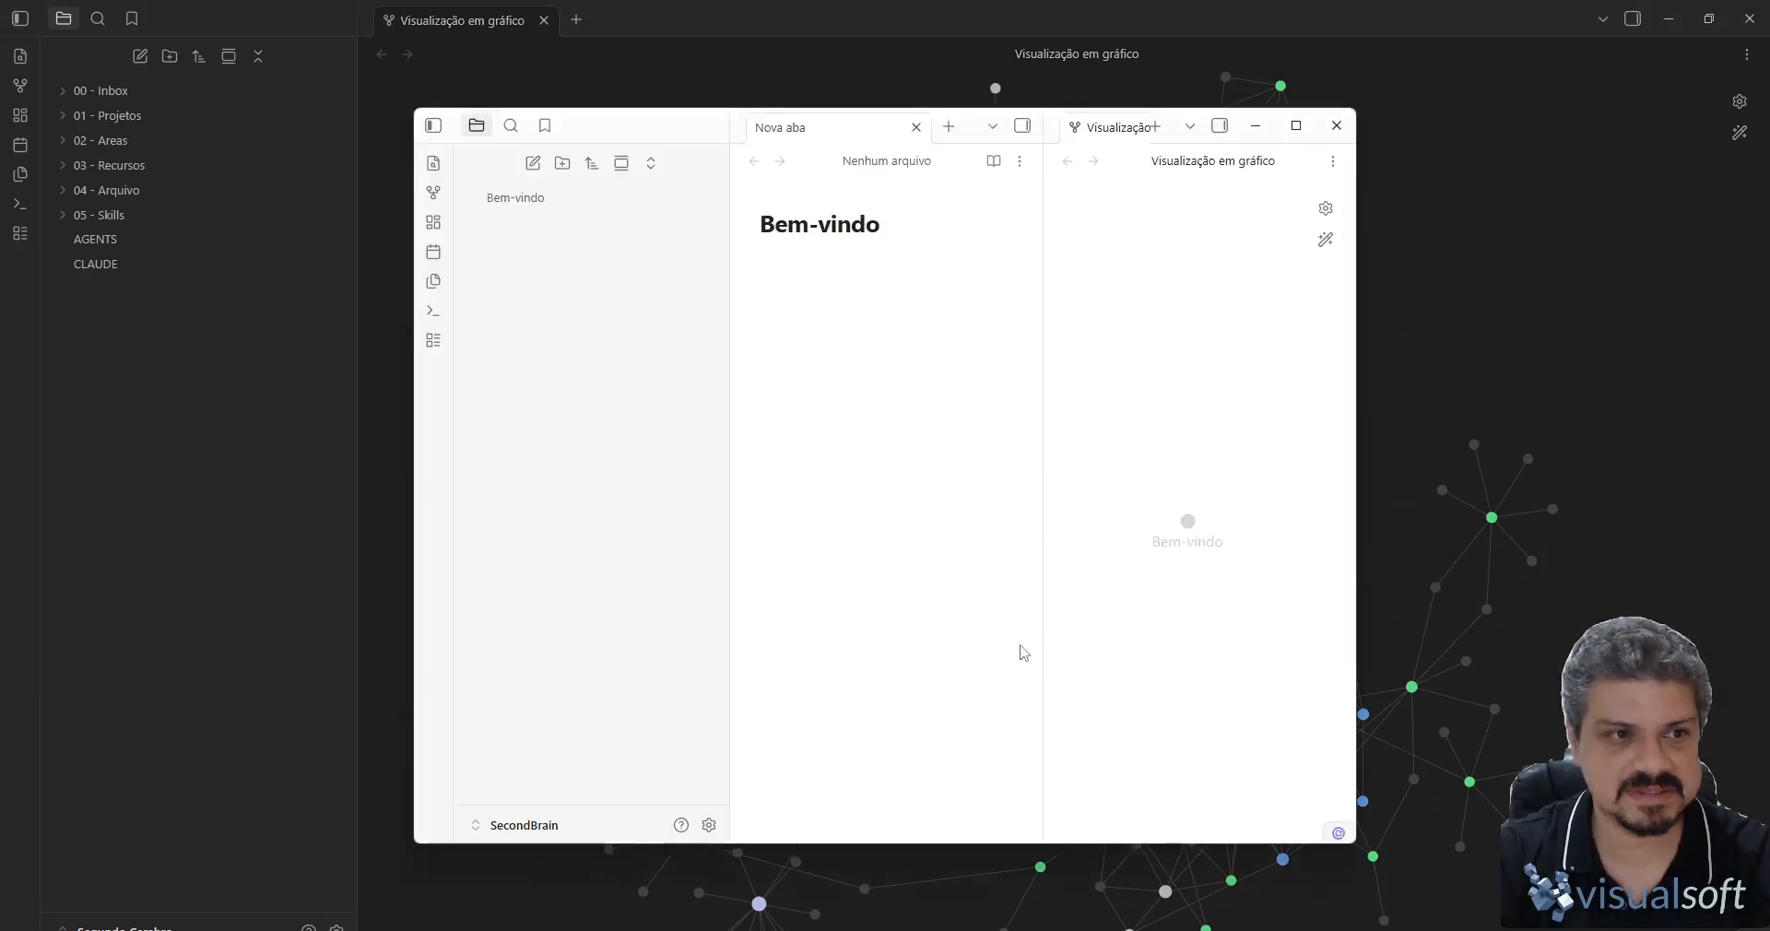
- Close the Segundo Cerebro window, maximize the SecondBrain window, and close its graph view and Bem-vindo note
click(1749, 16)
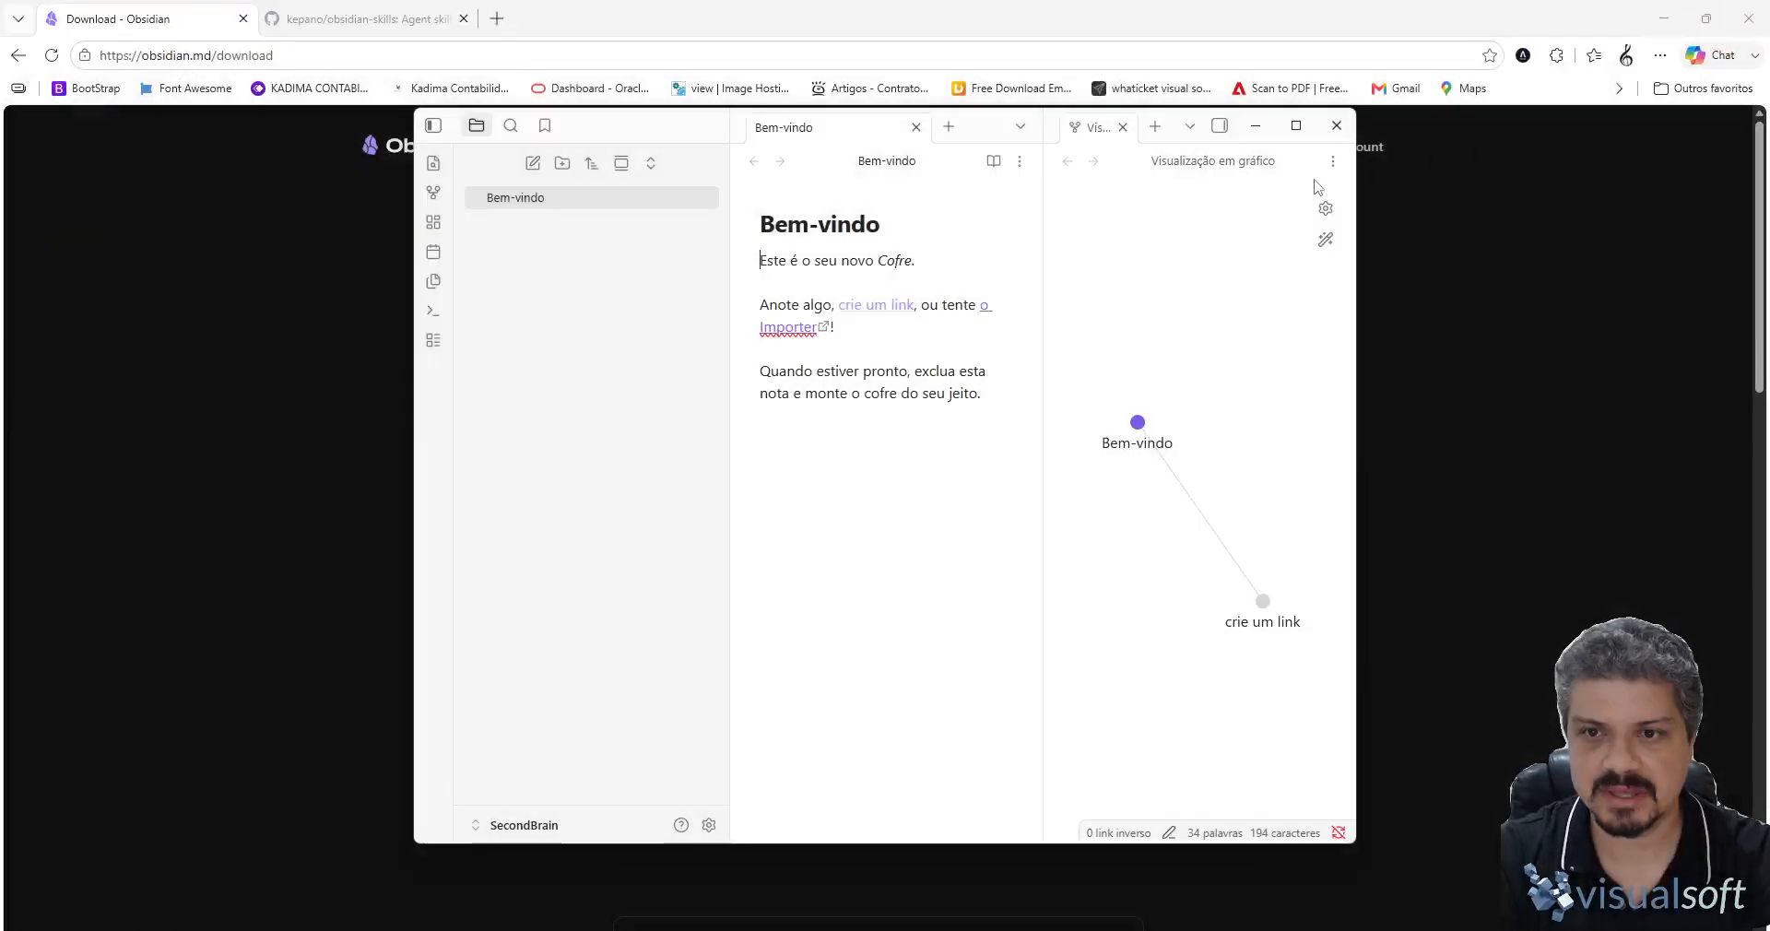
click(1296, 127)
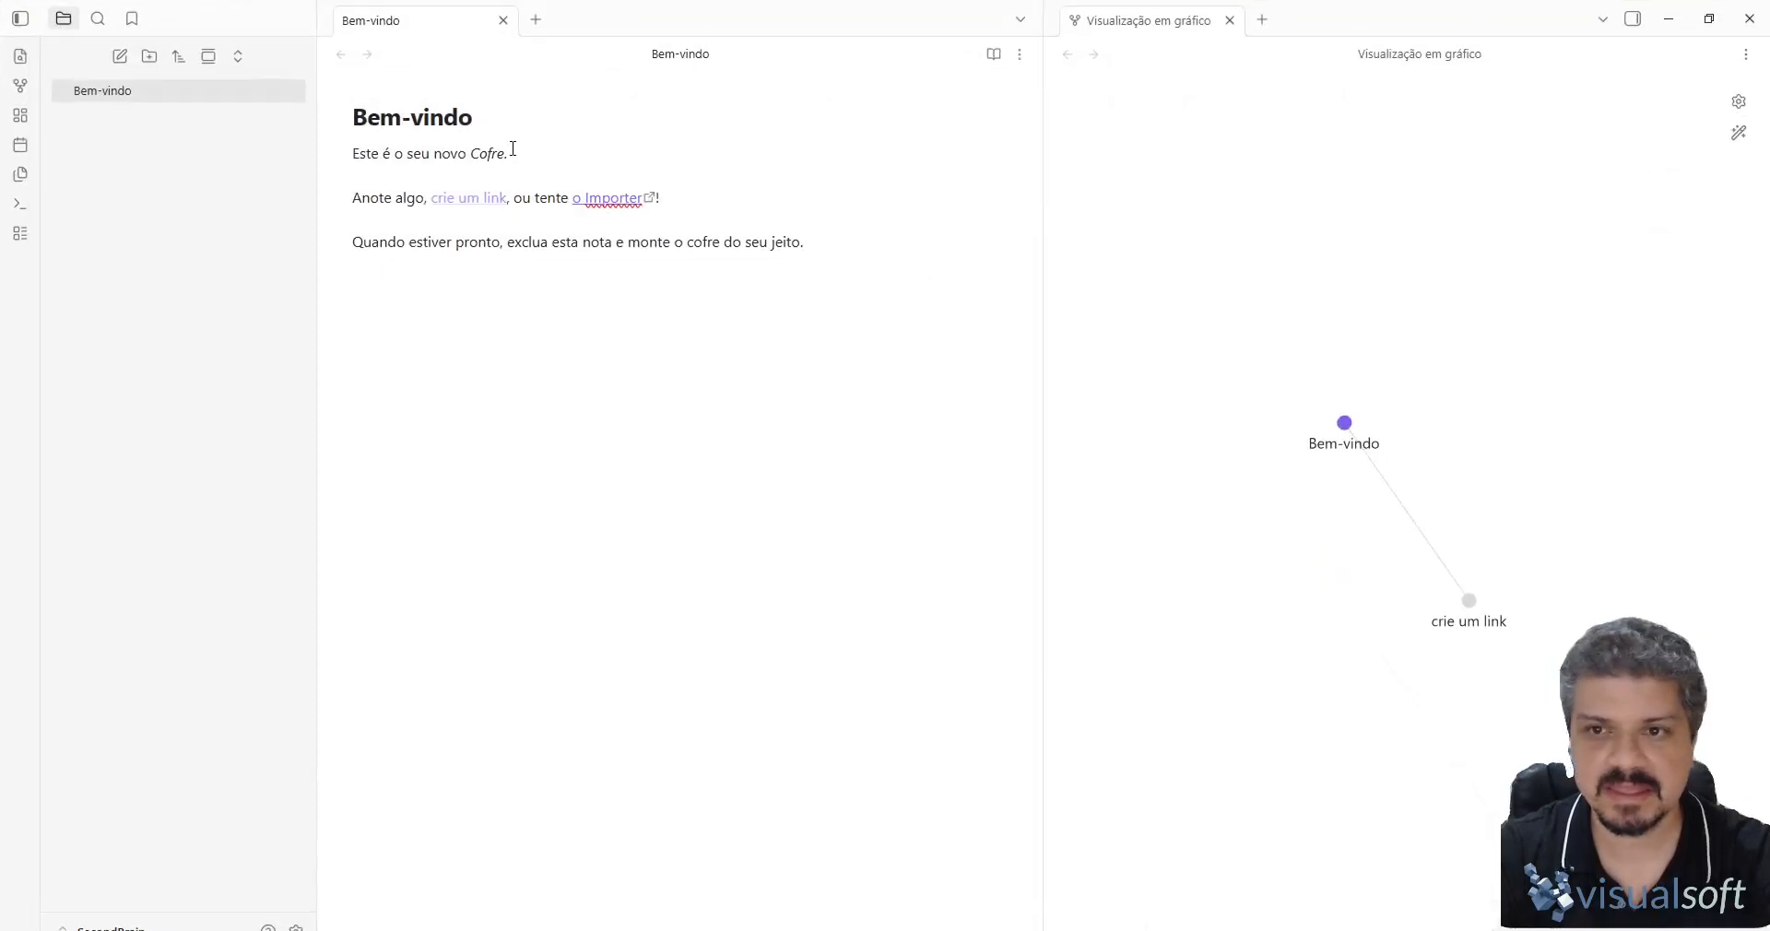
click(1230, 20)
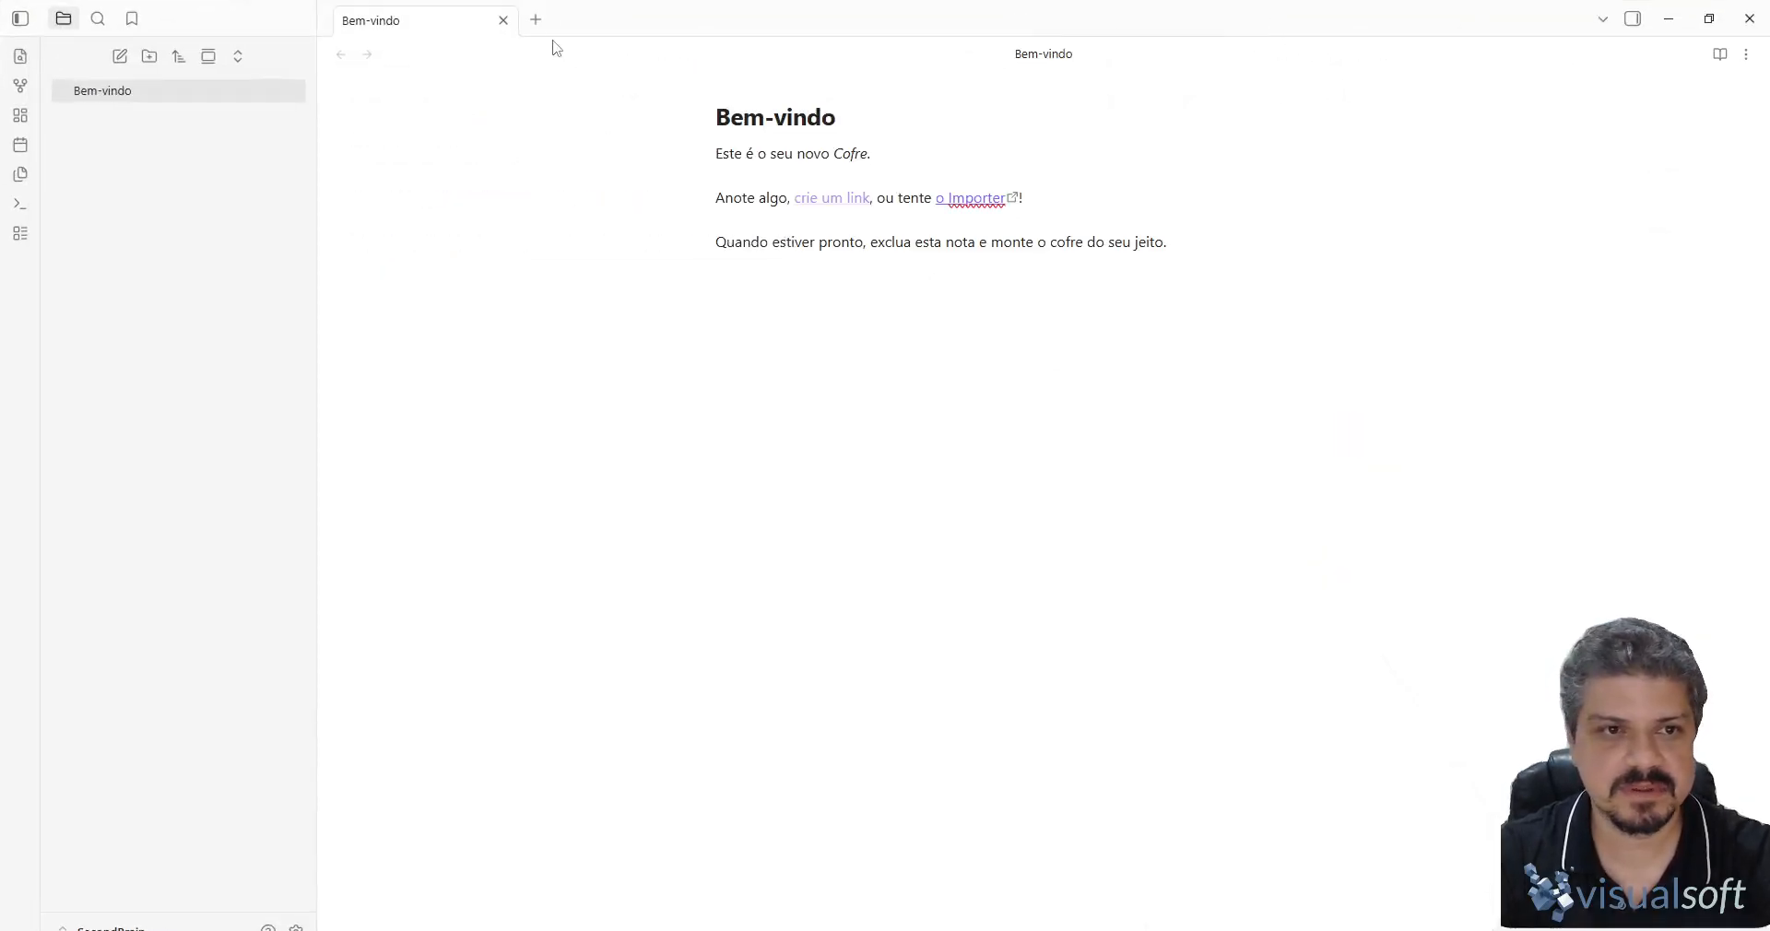
click(504, 20)
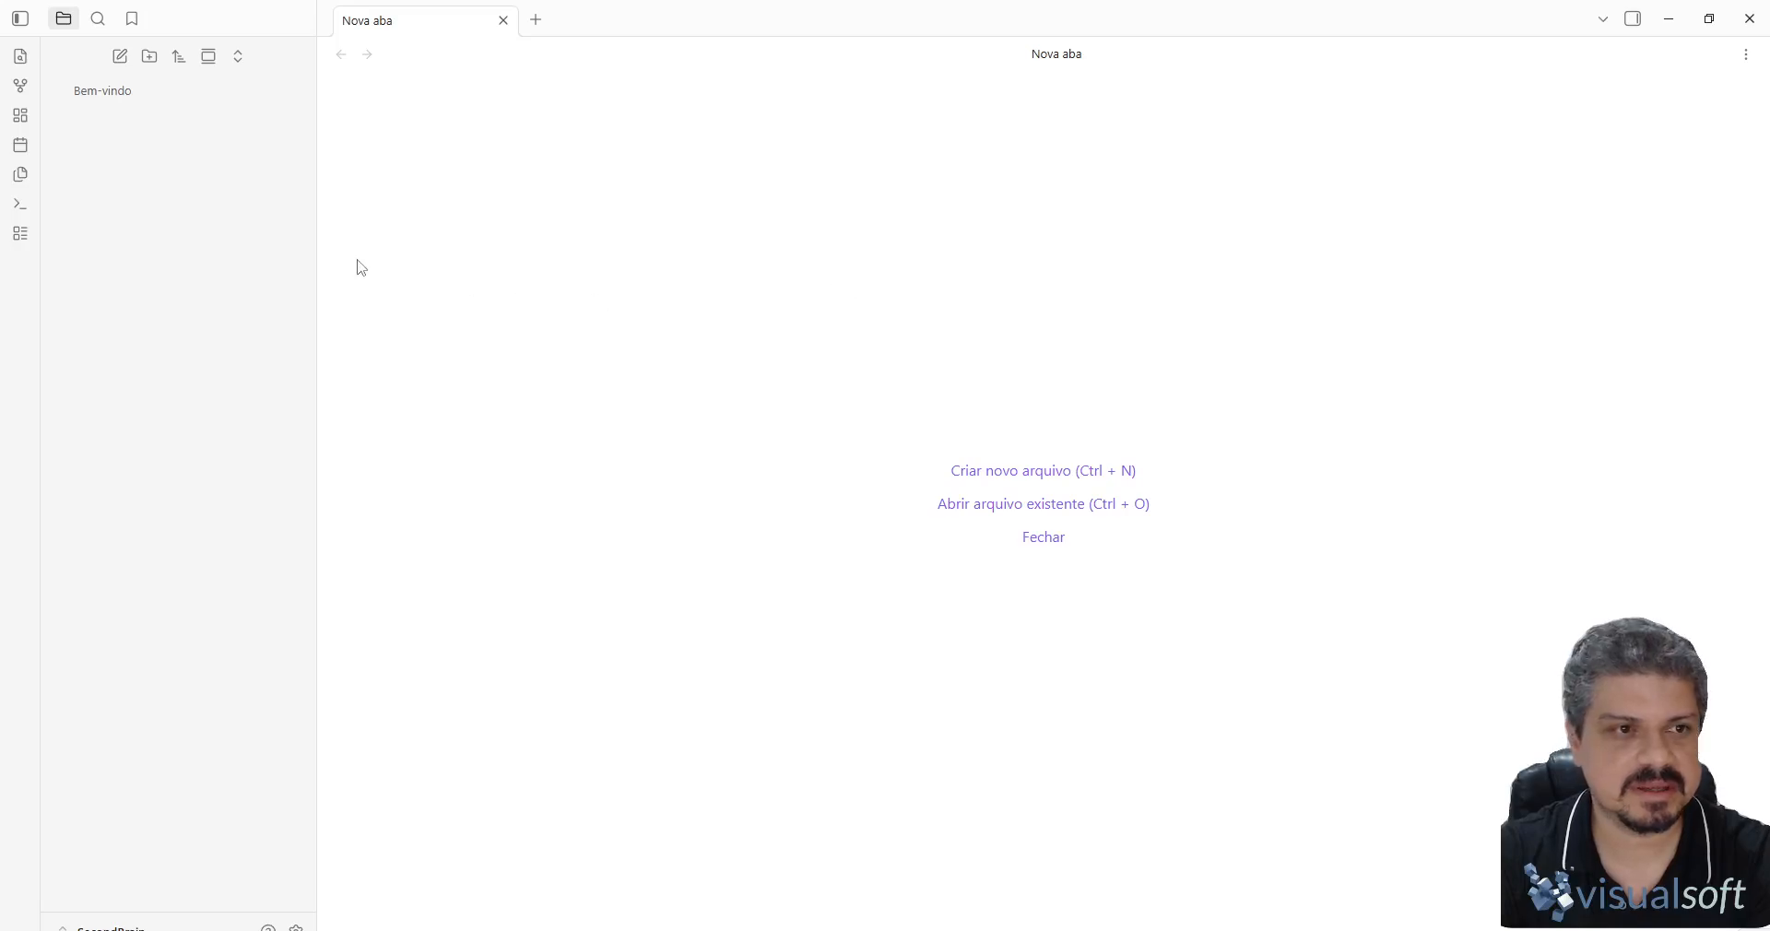
- Delete the Bem-vindo note from the SecondBrain vault
right_click(120, 92)
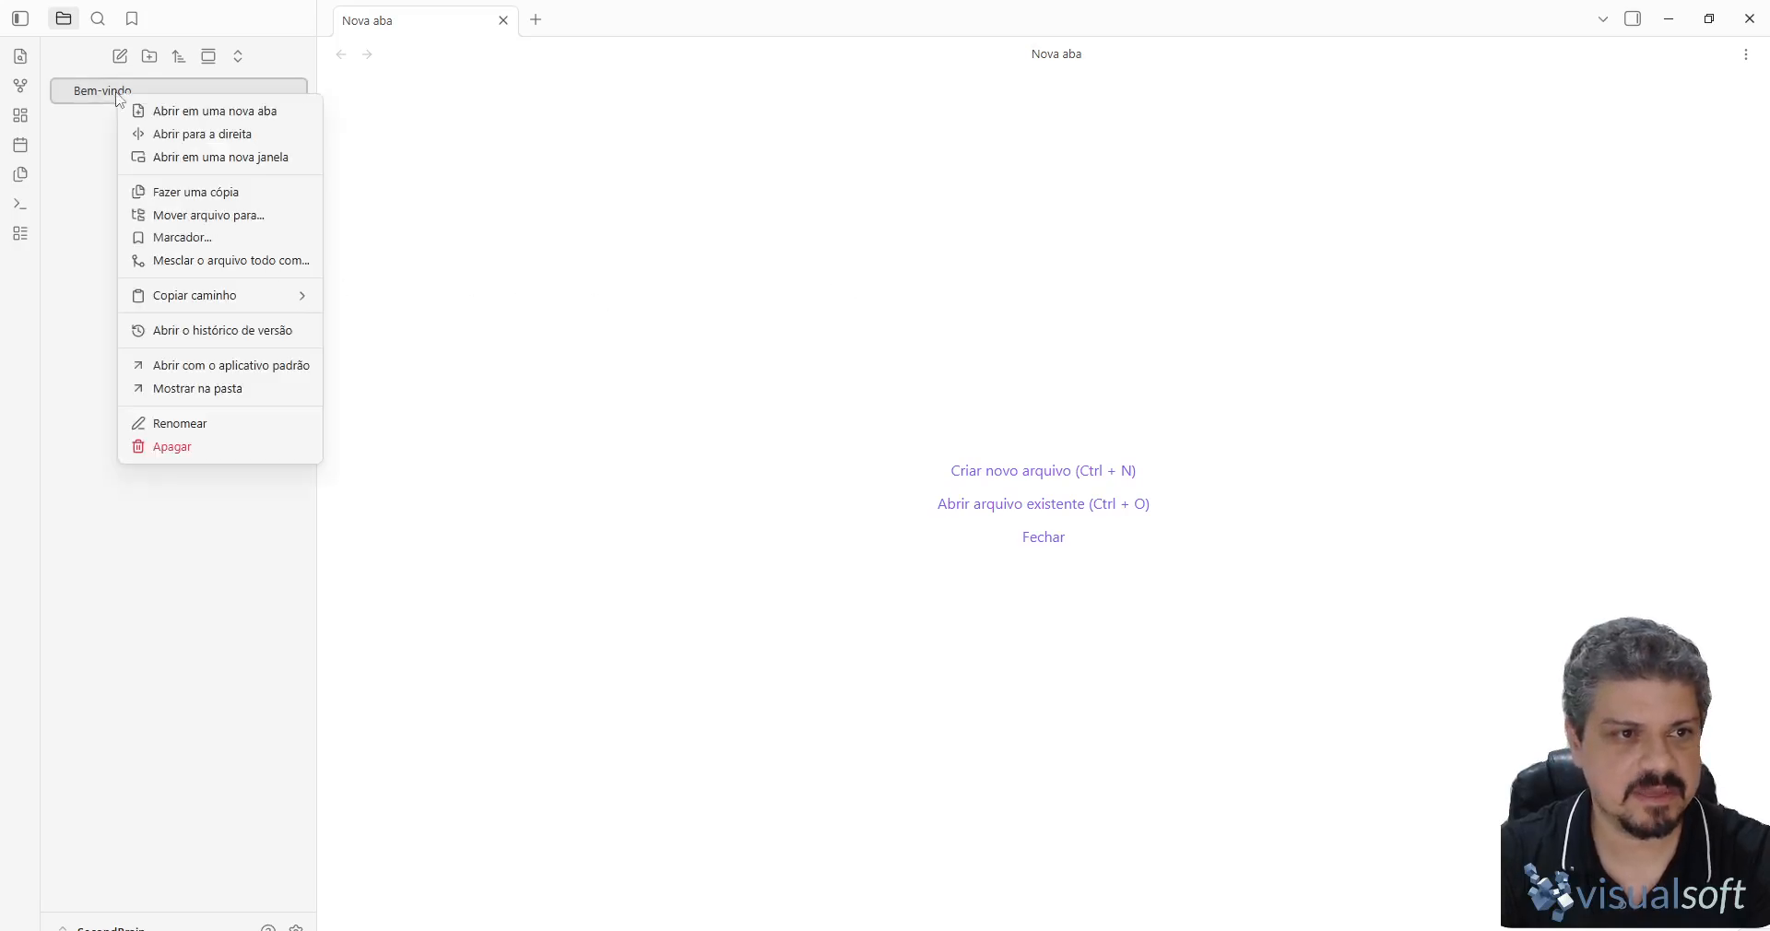
click(171, 452)
click(1024, 541)
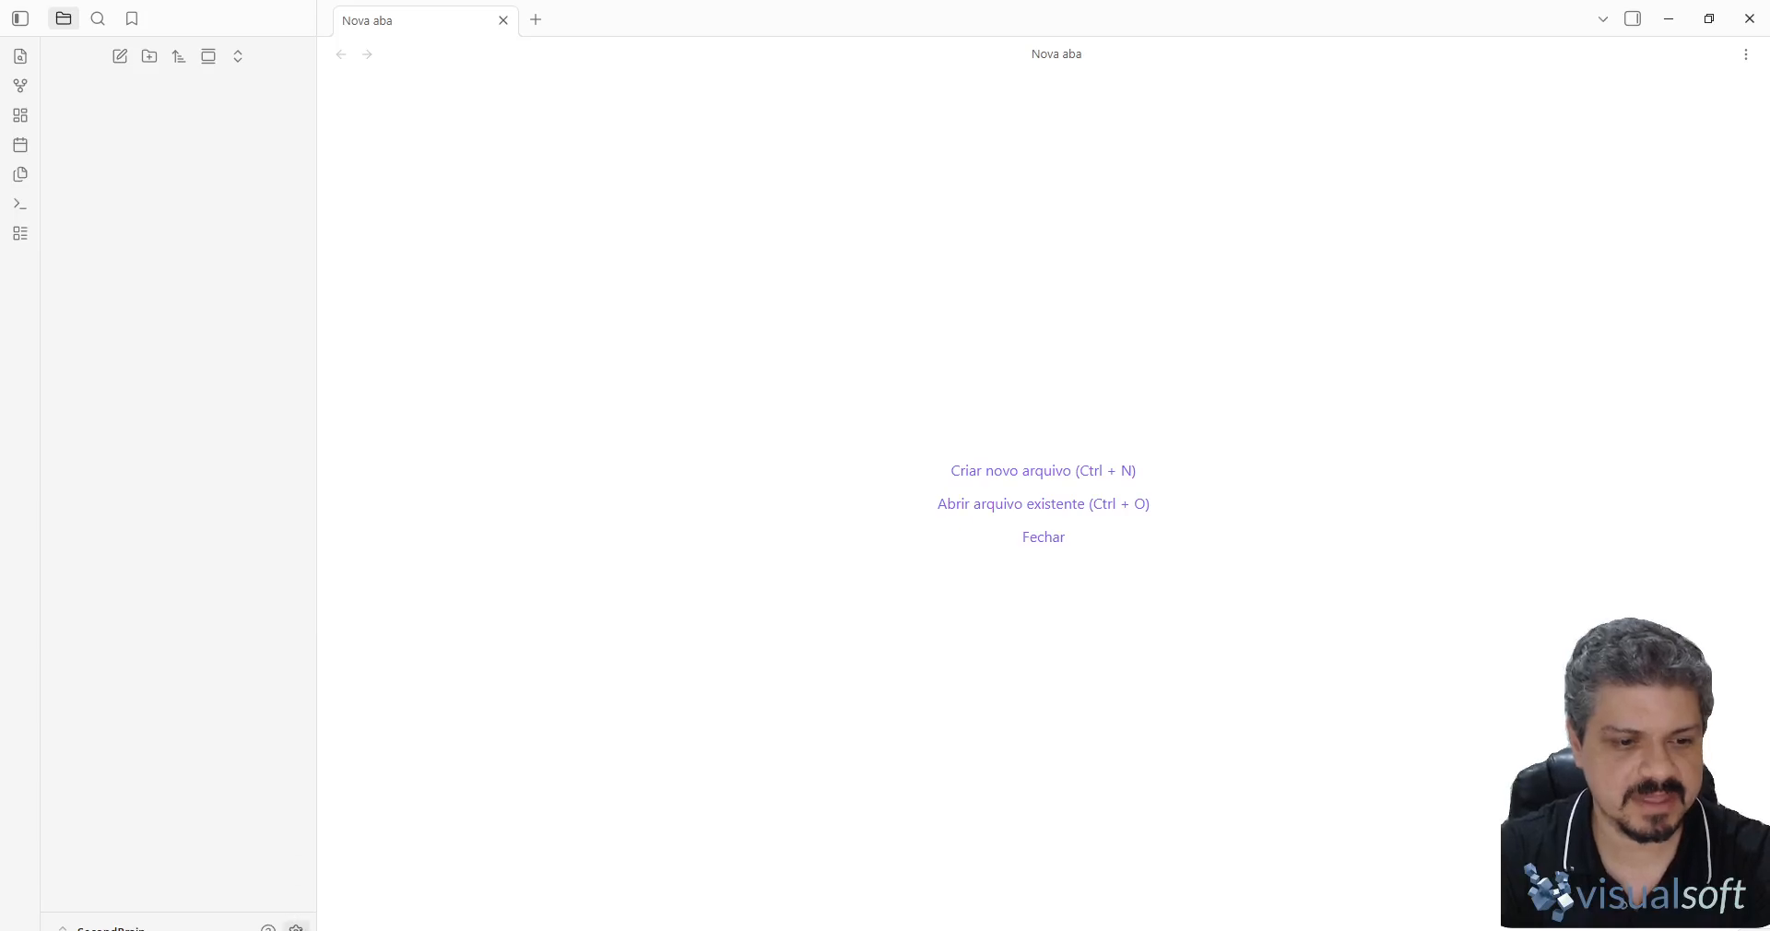
- Set the vault's base theme to Escuro in the appearance settings
click(296, 927)
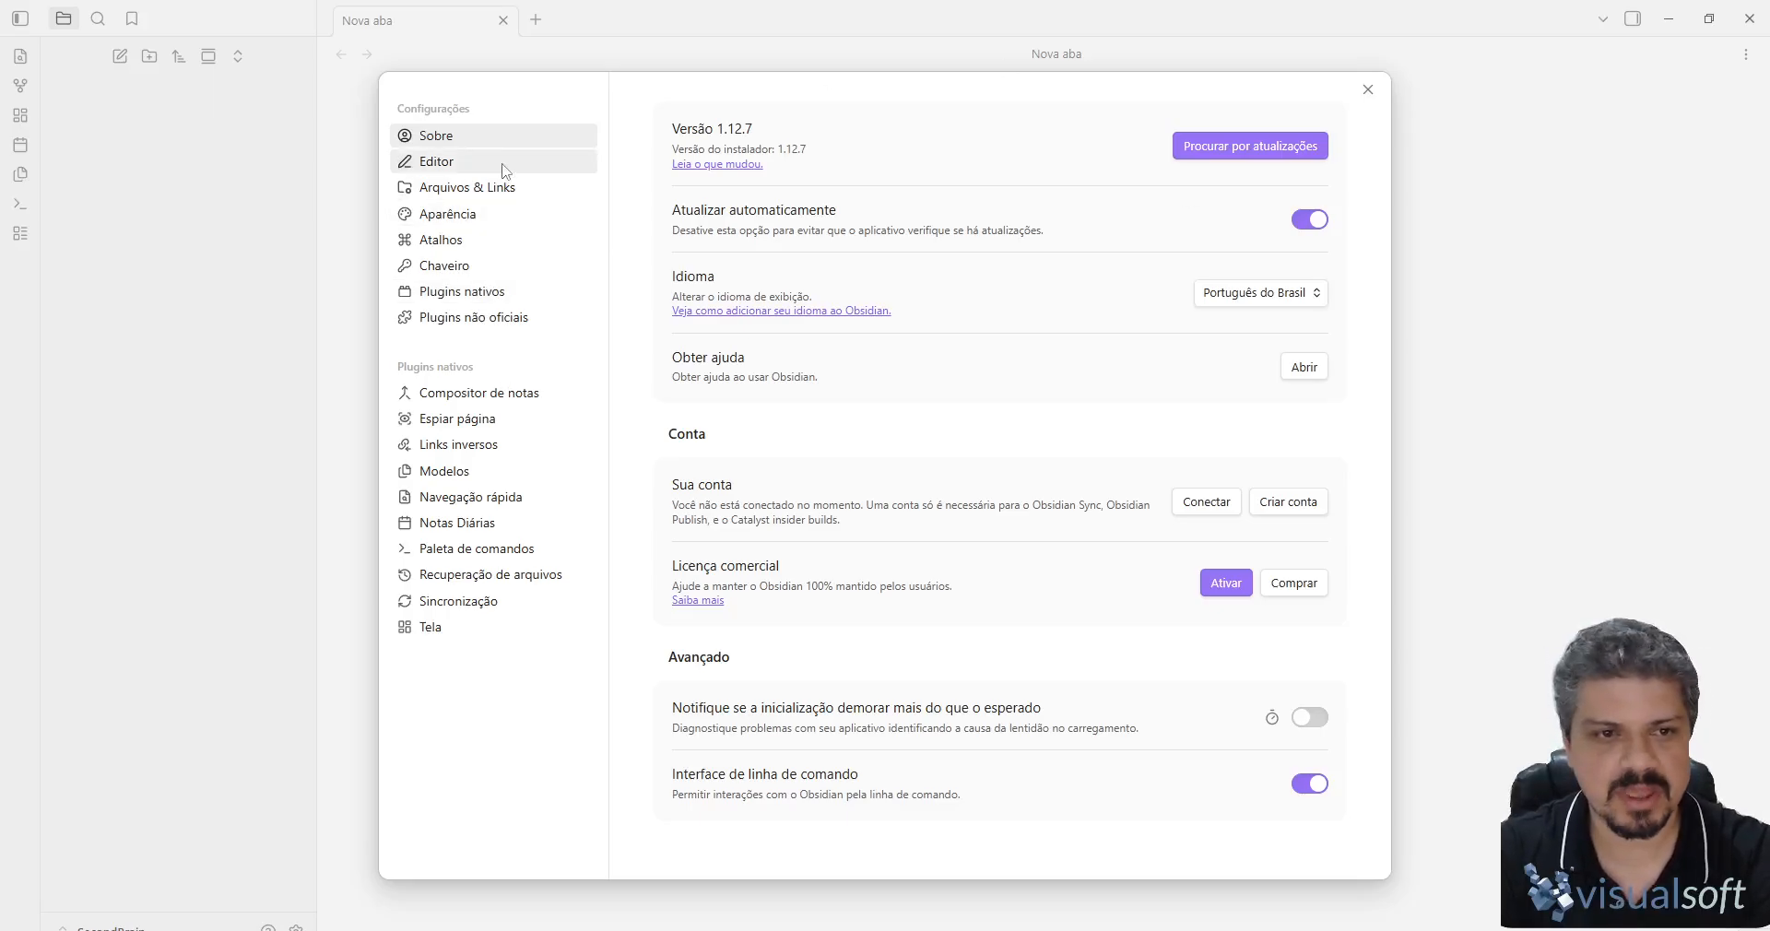
click(486, 216)
click(1229, 146)
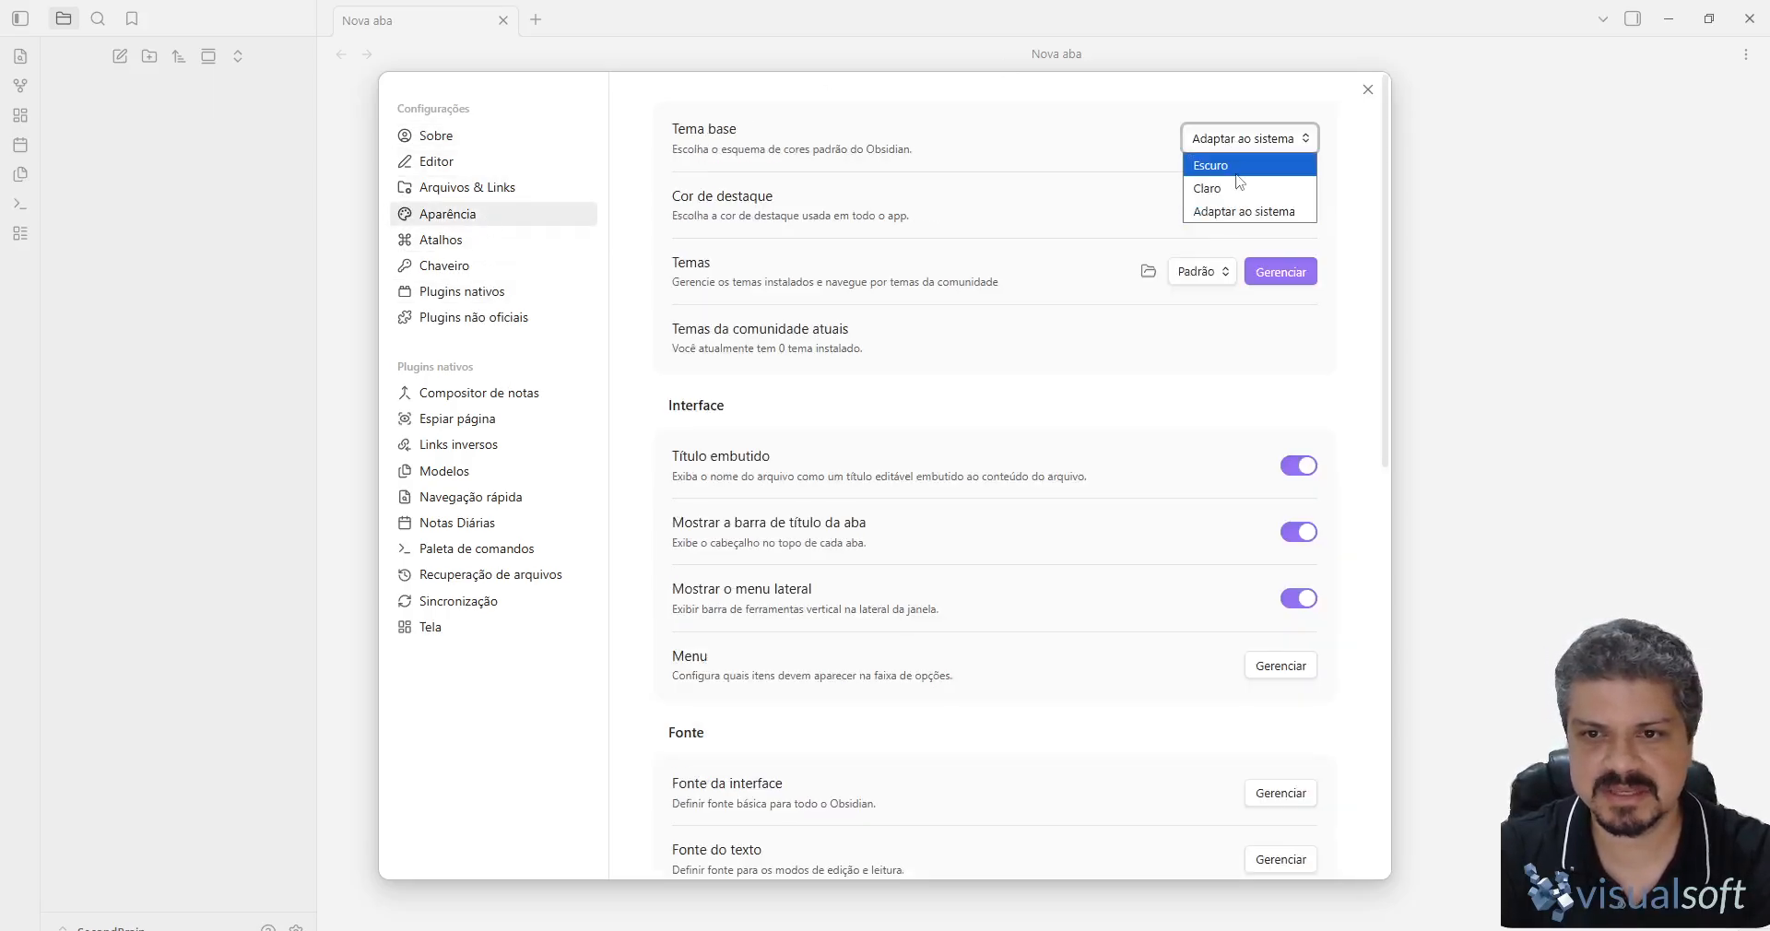
click(1235, 166)
- Set the accent color to a grey with RGB 140, 135, 135
click(1305, 204)
drag(1311, 259, 1294, 222)
click(1278, 304)
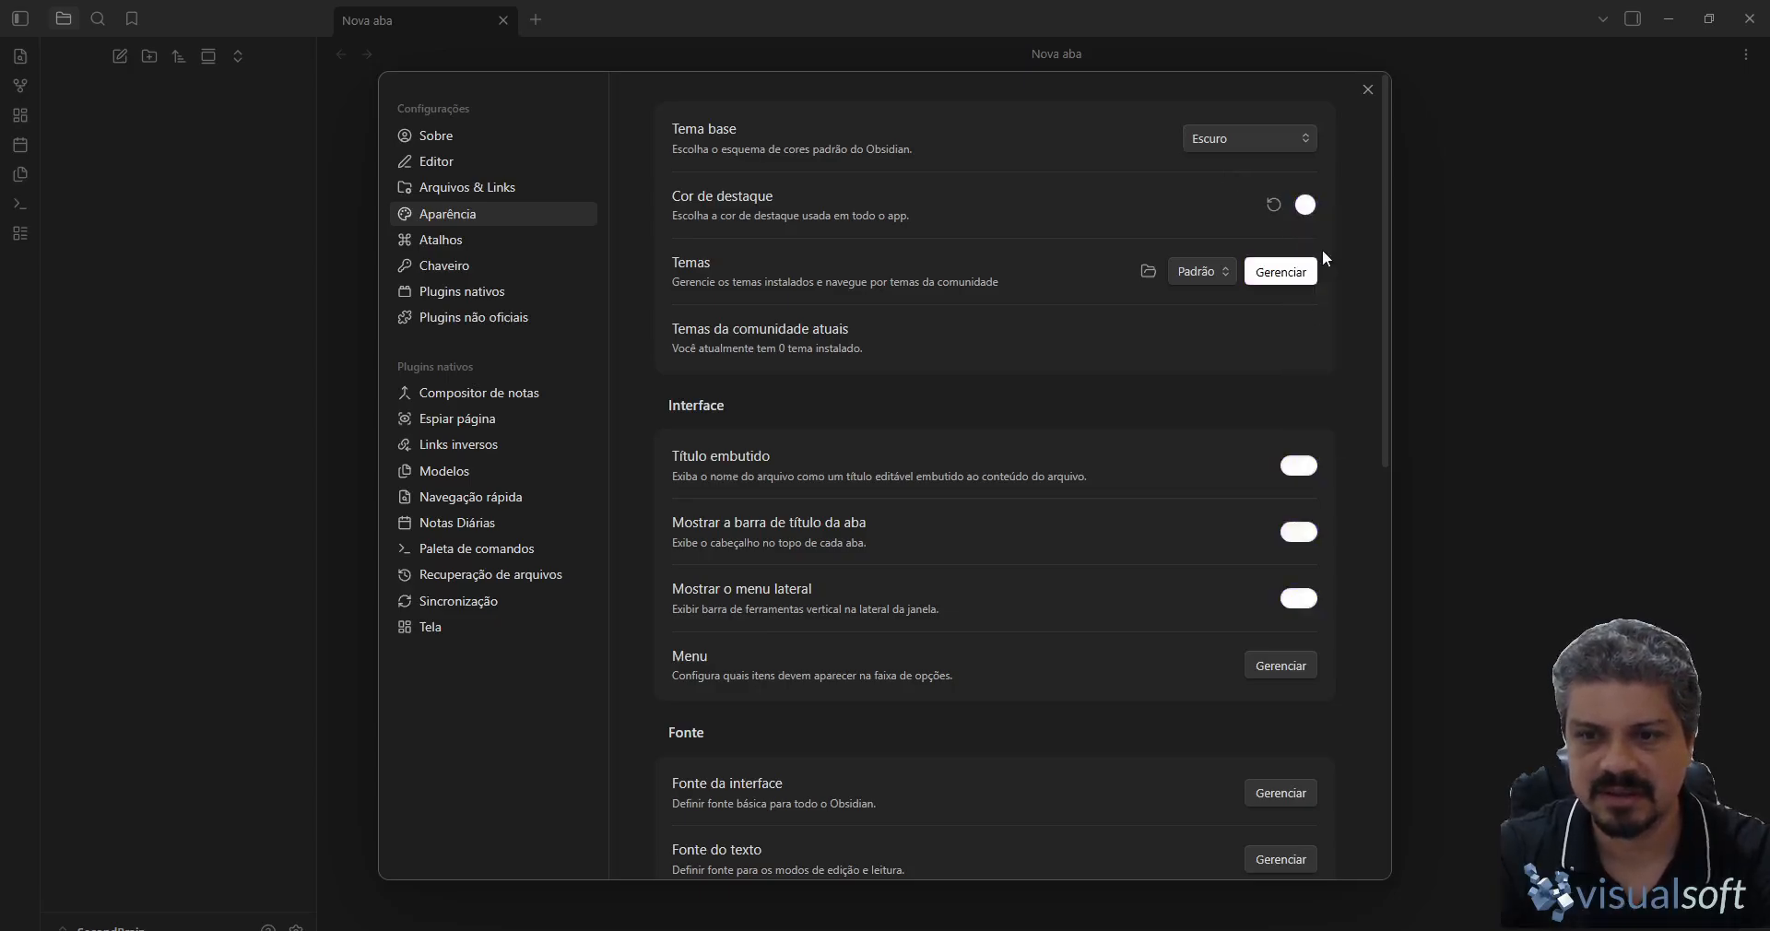
click(1305, 207)
drag(1303, 226, 1302, 276)
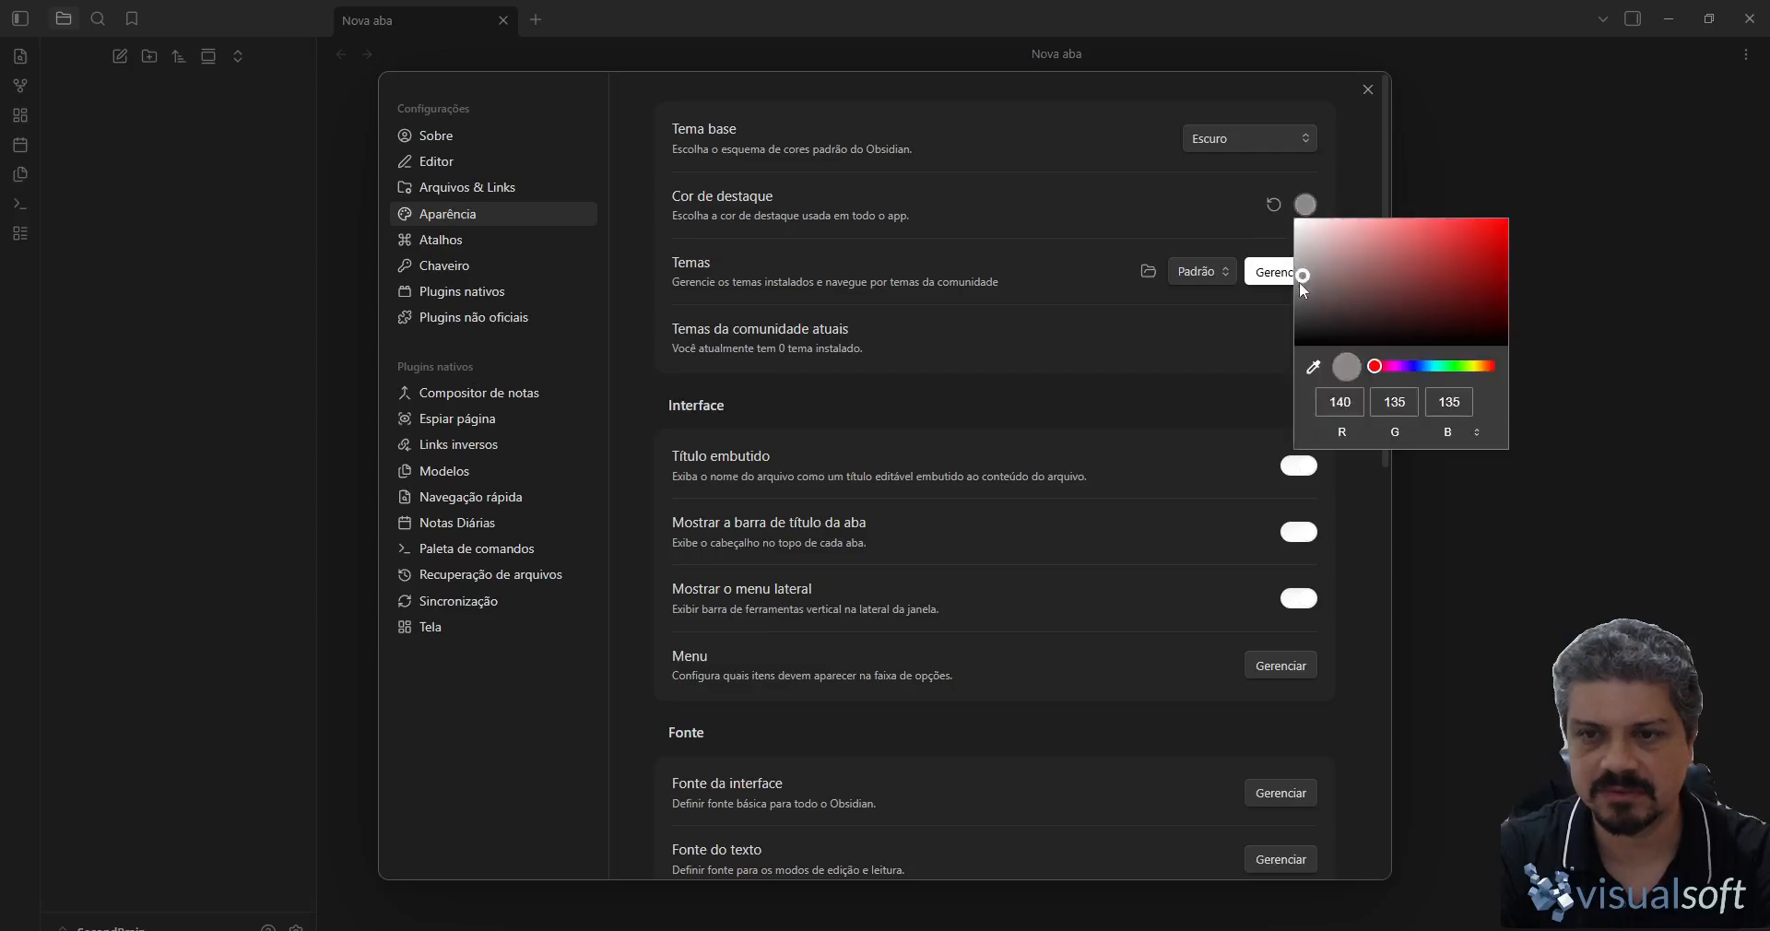
click(1268, 325)
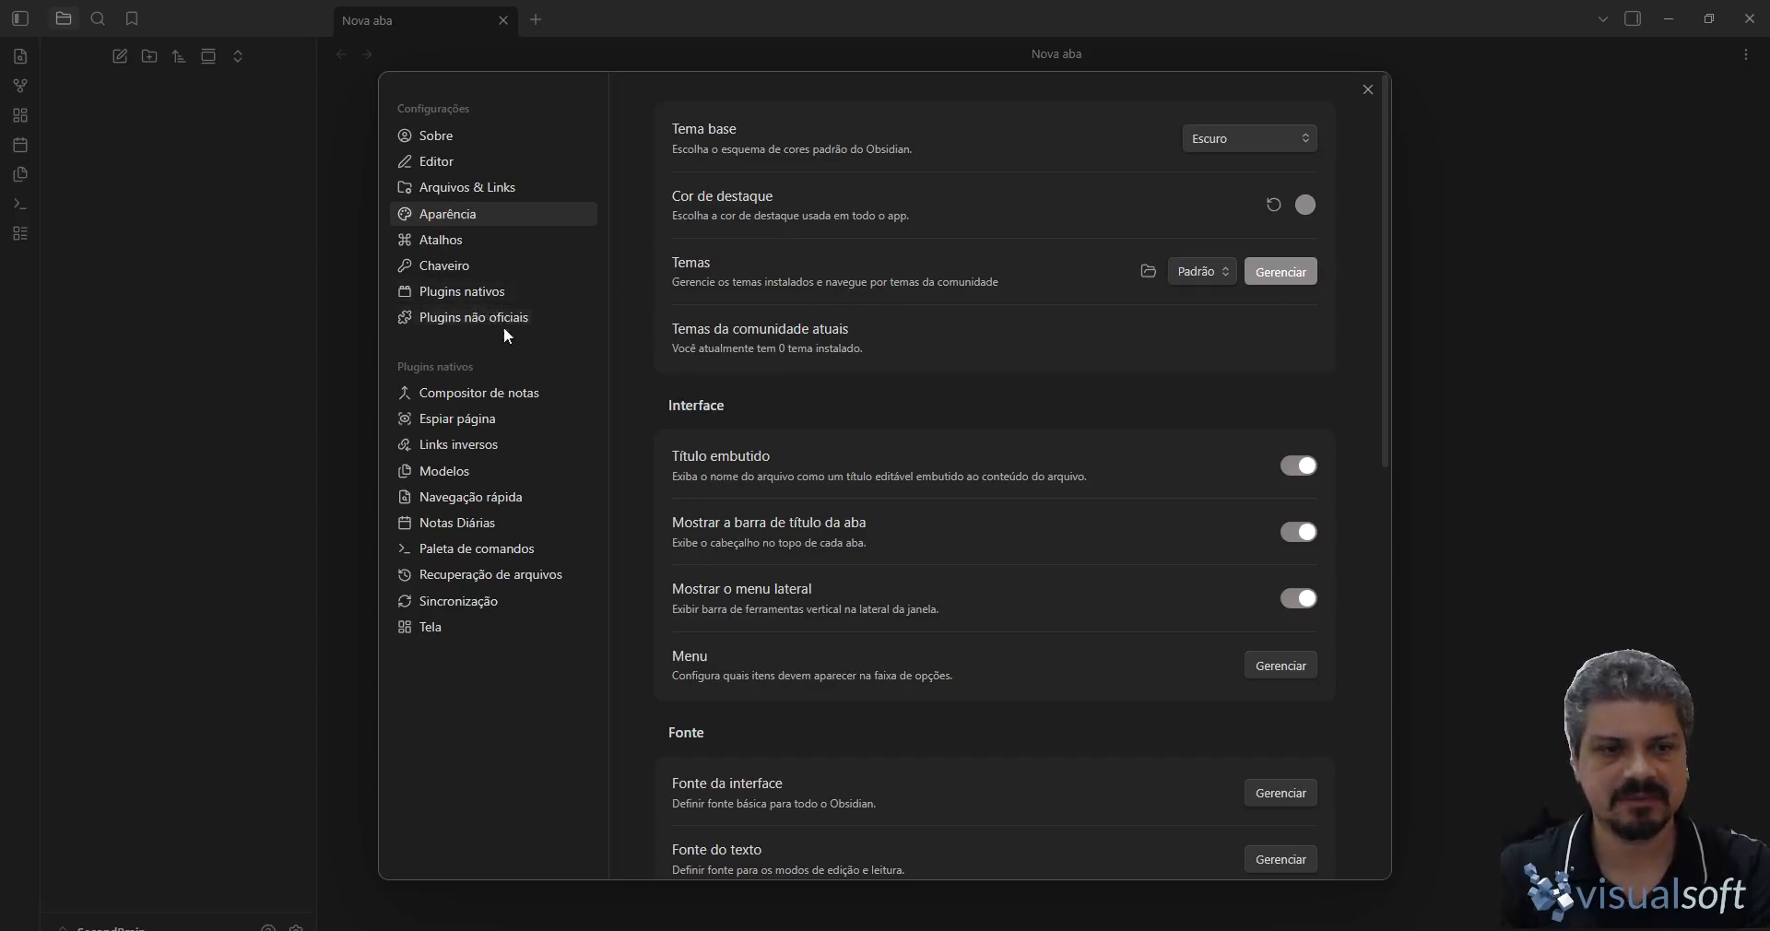
- Look over the core plugins list, and turn on community plugins for the vault
click(480, 295)
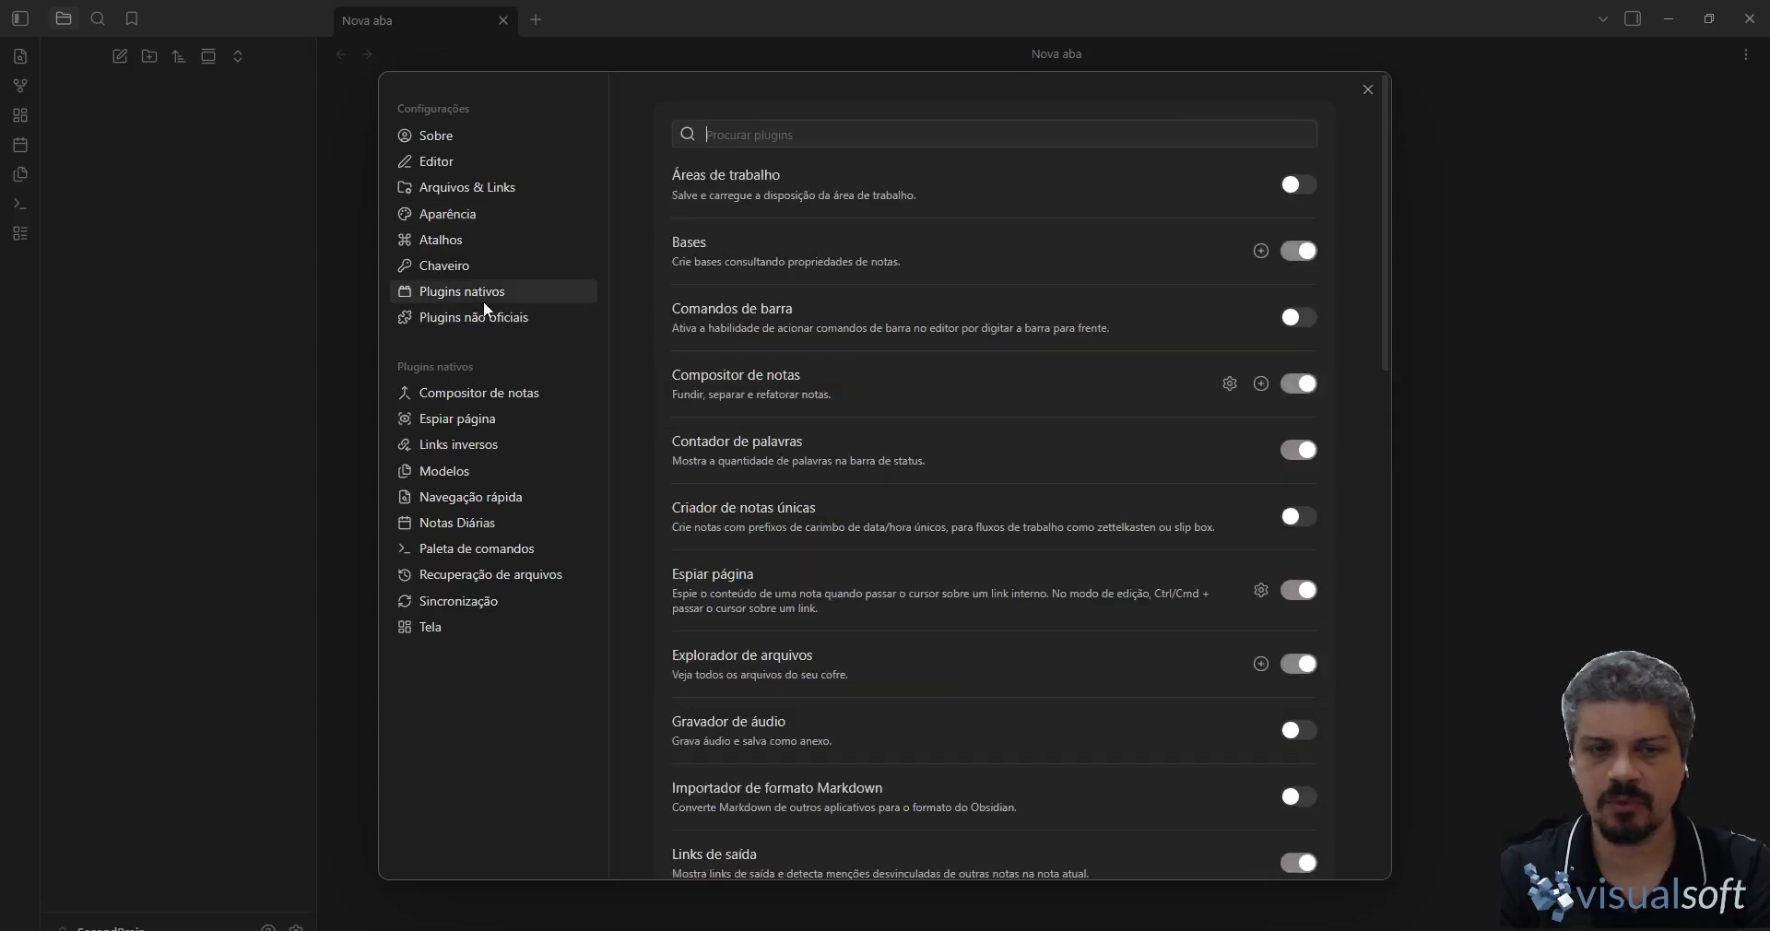
click(480, 317)
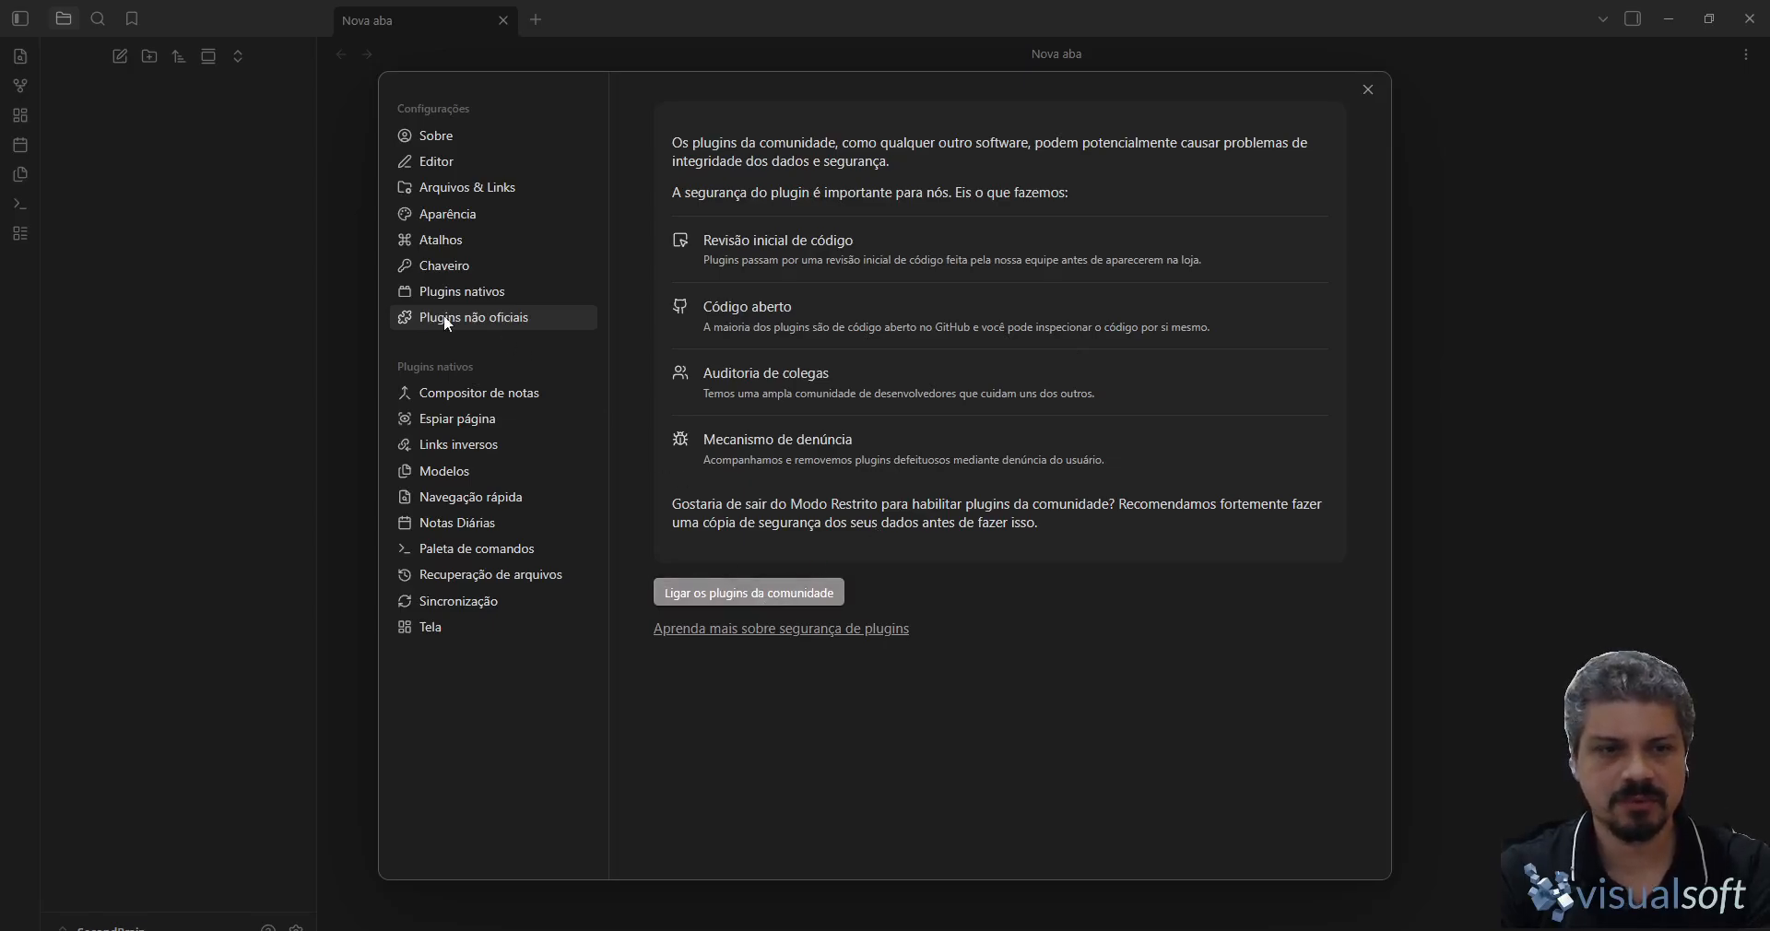
click(752, 593)
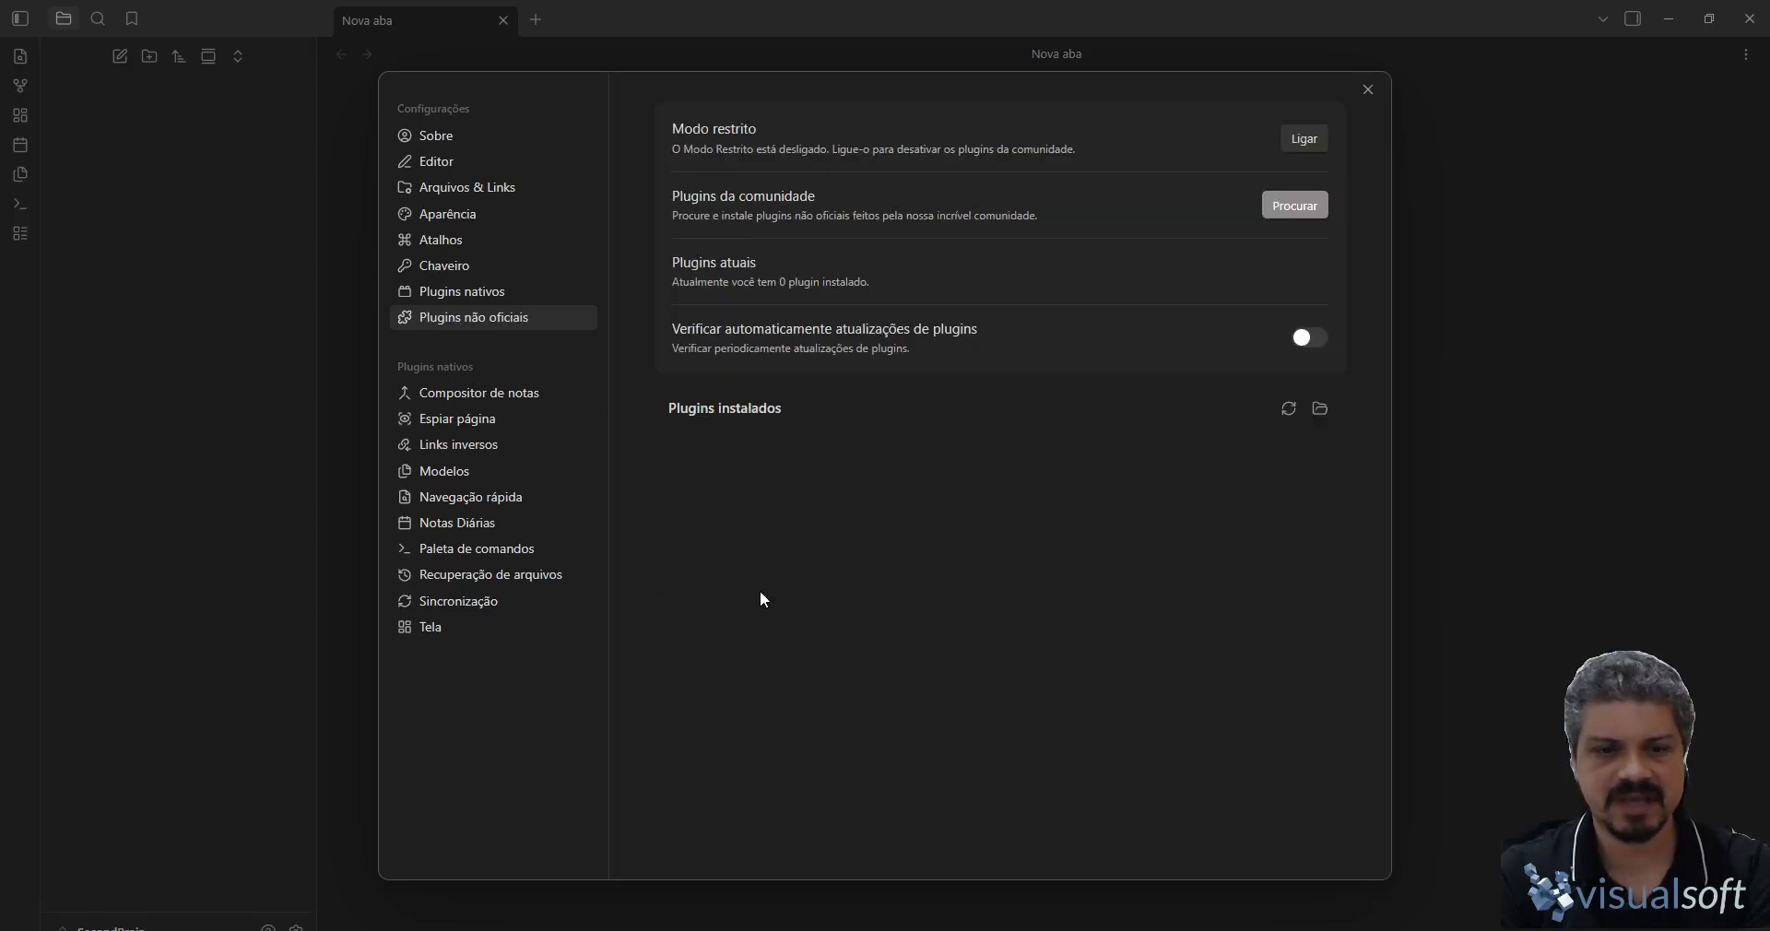
- Install the Calendar plugin from the community plugin catalogue
click(1294, 205)
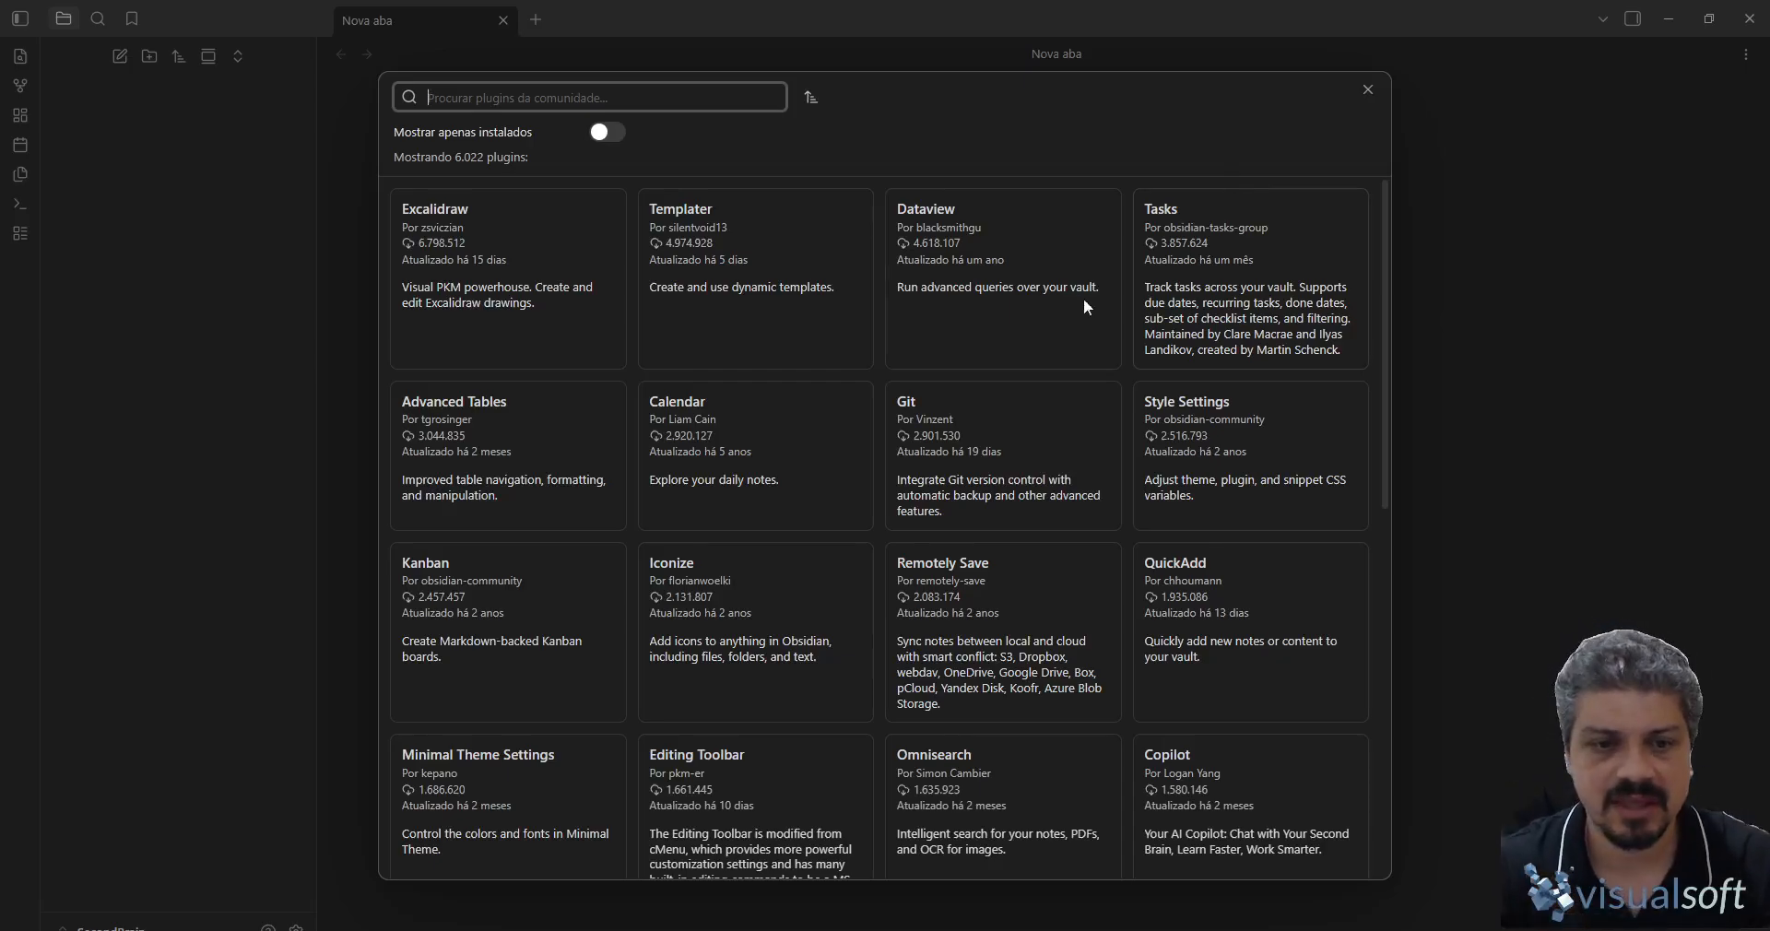
click(669, 430)
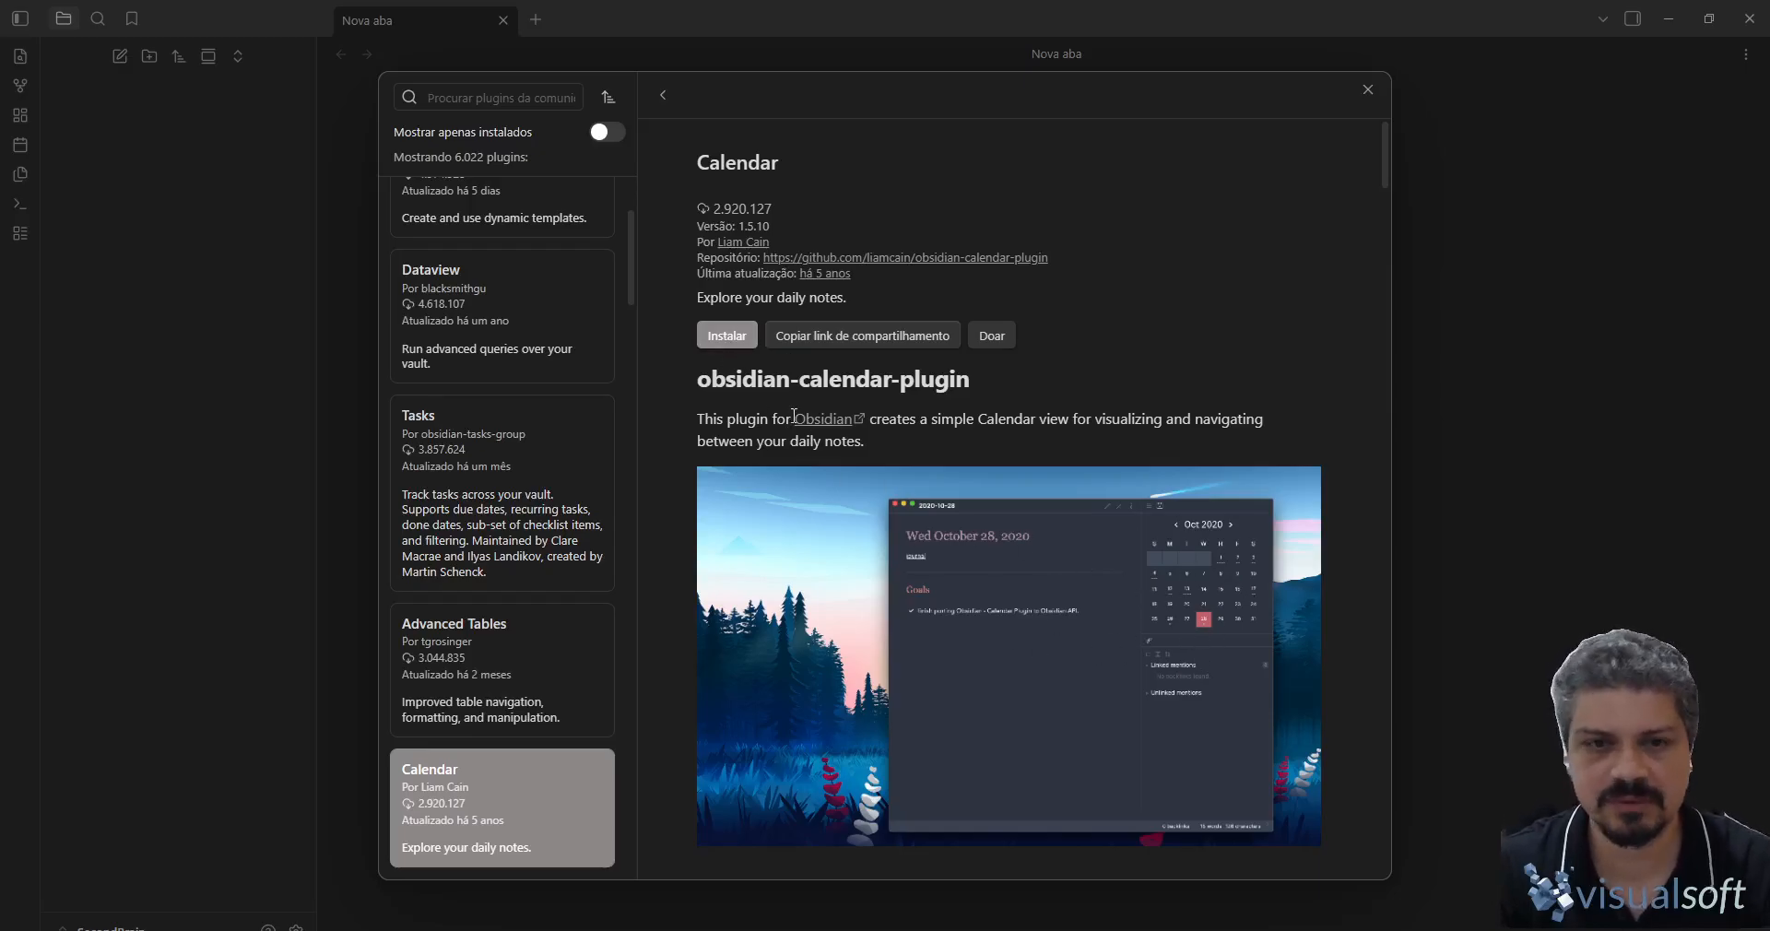
click(740, 340)
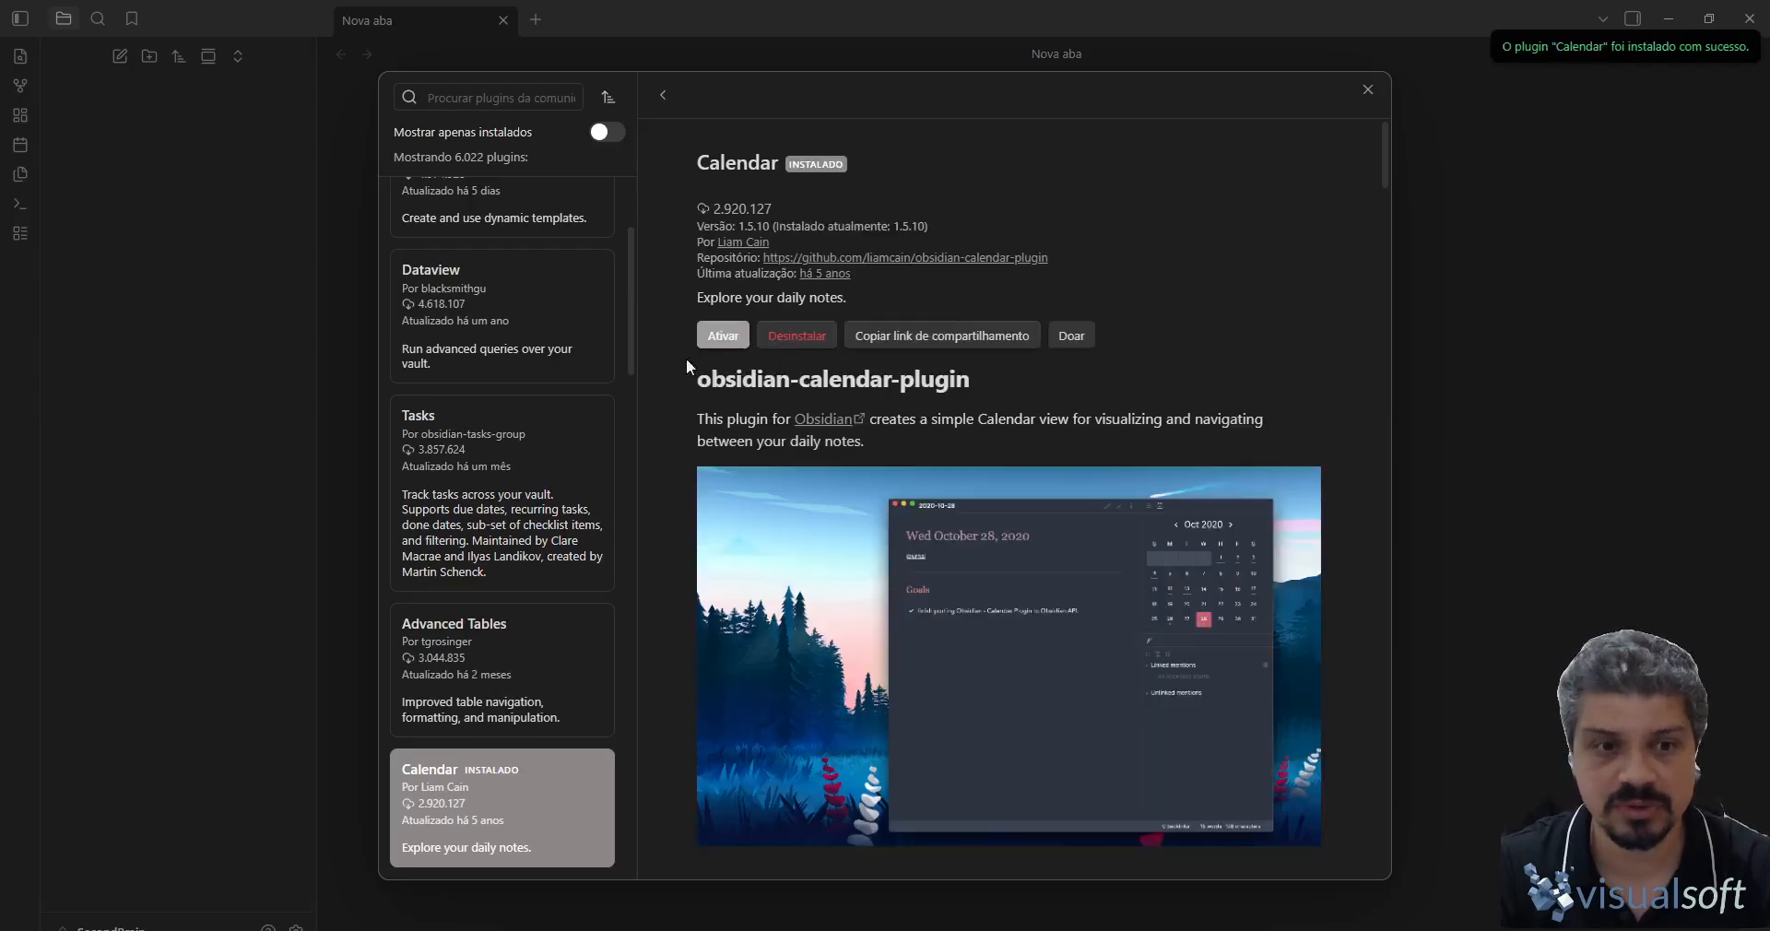
- Install the Kanban plugin from the community plugin catalogue and enable it
scroll(522, 312, up, 2)
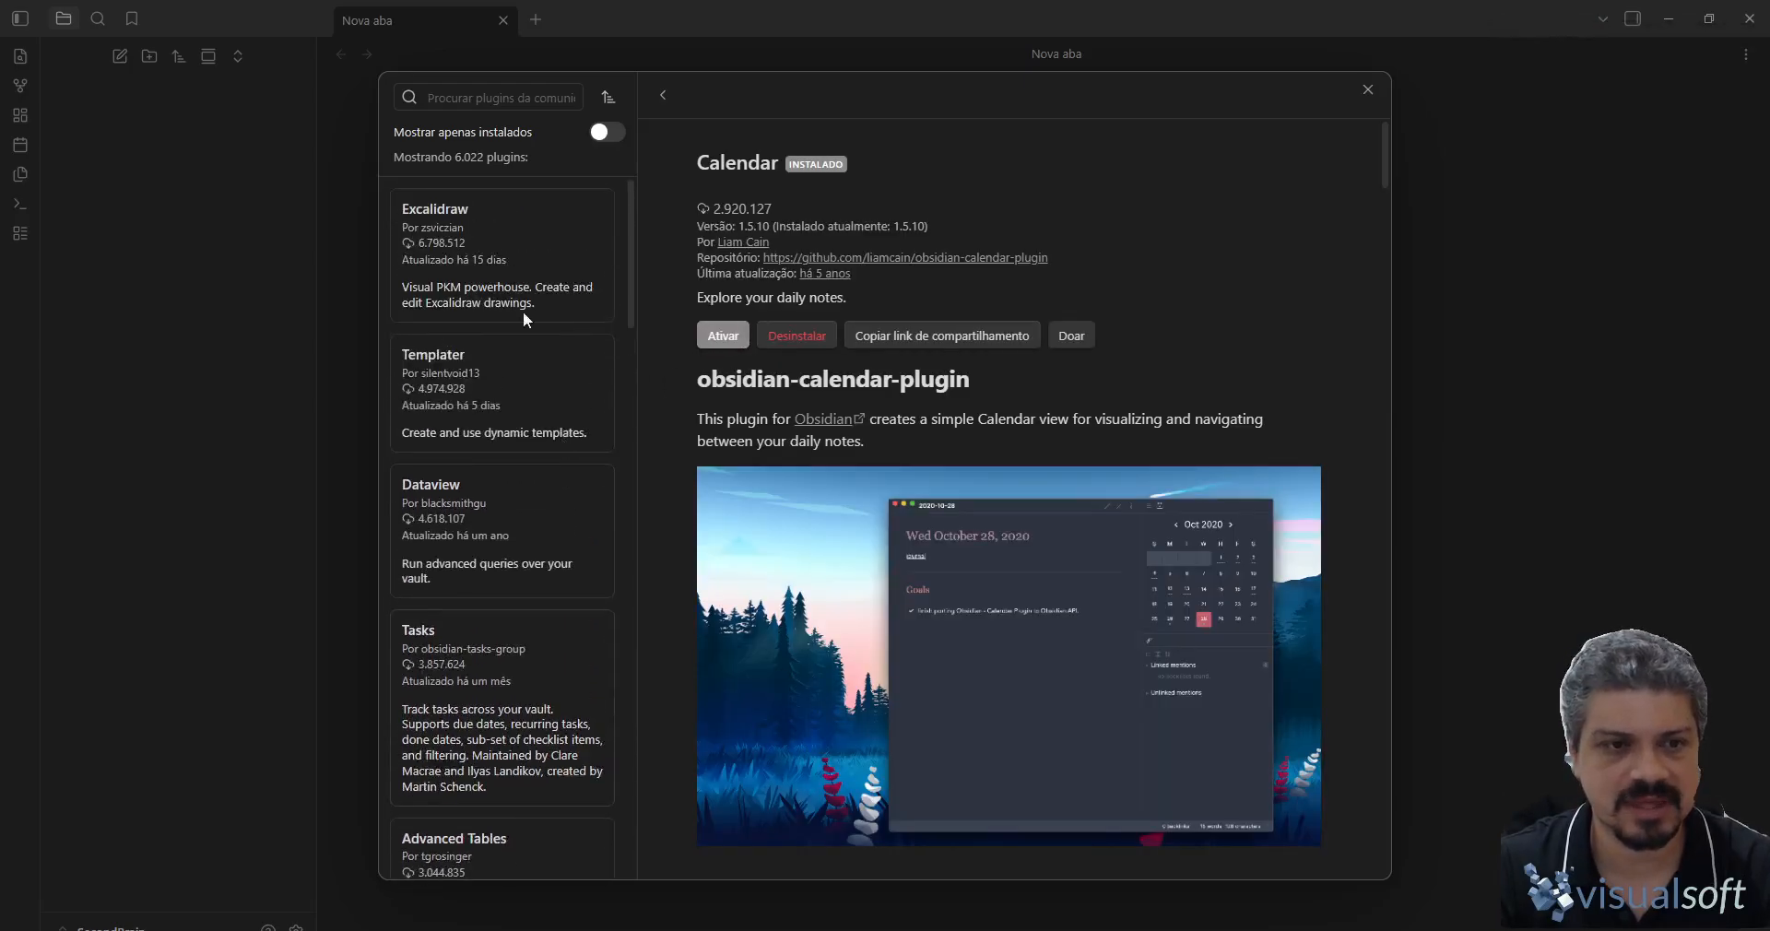
click(663, 94)
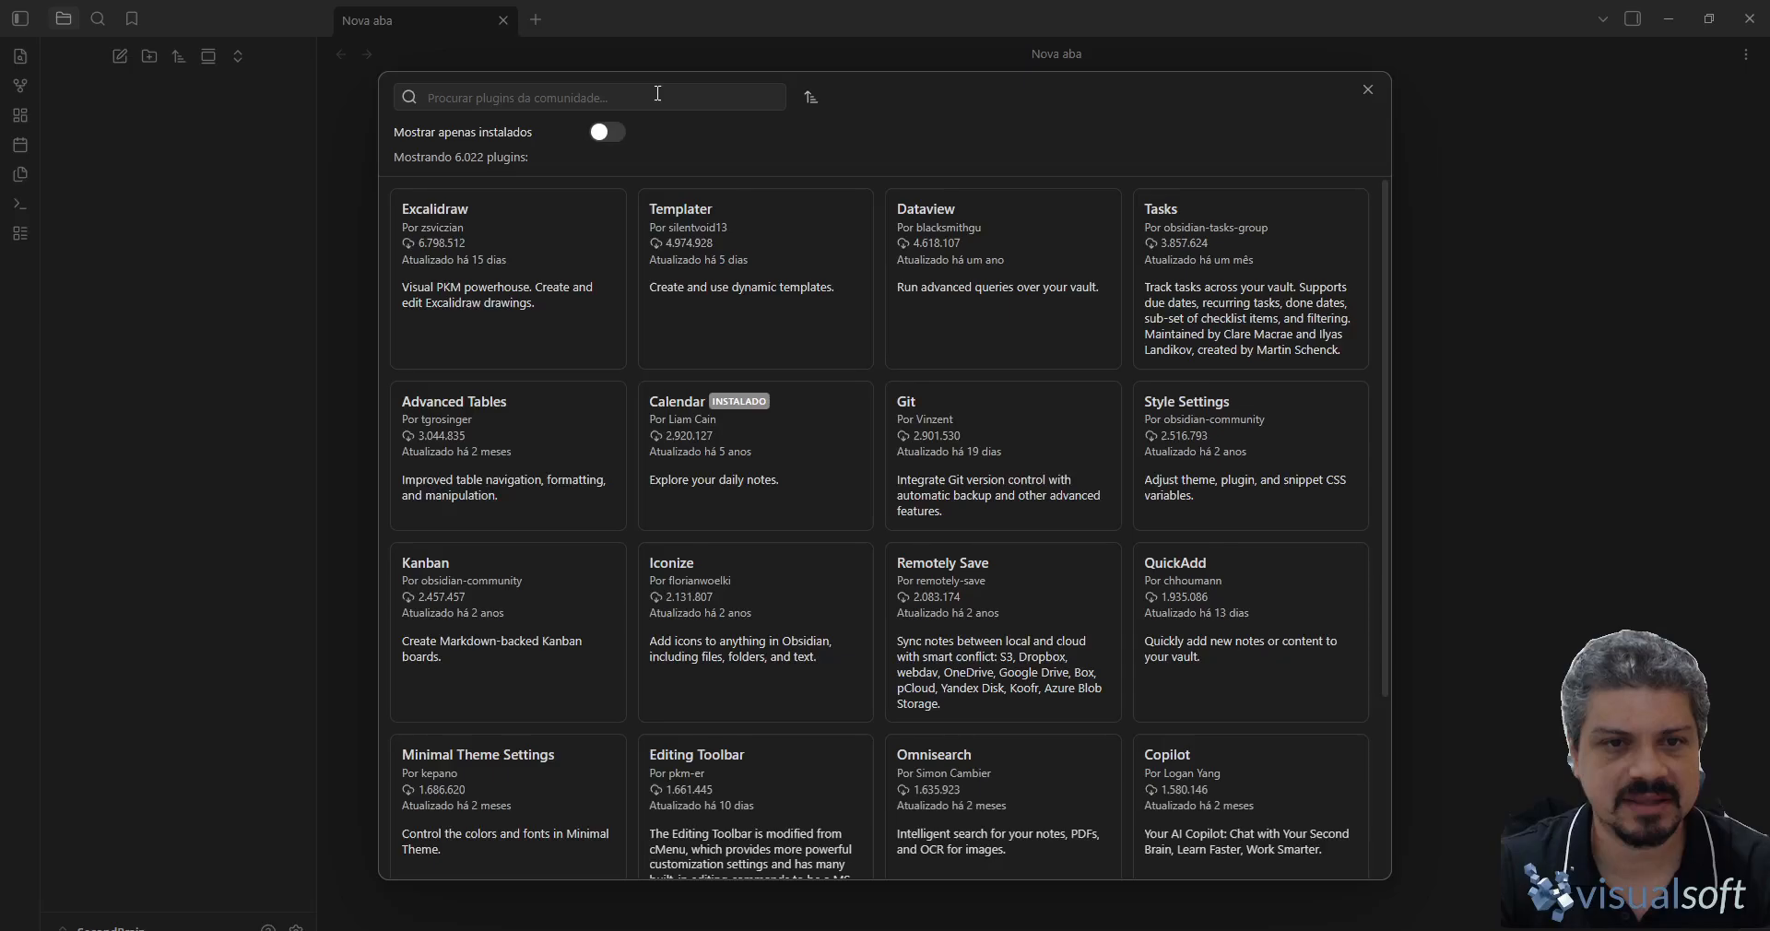
click(456, 605)
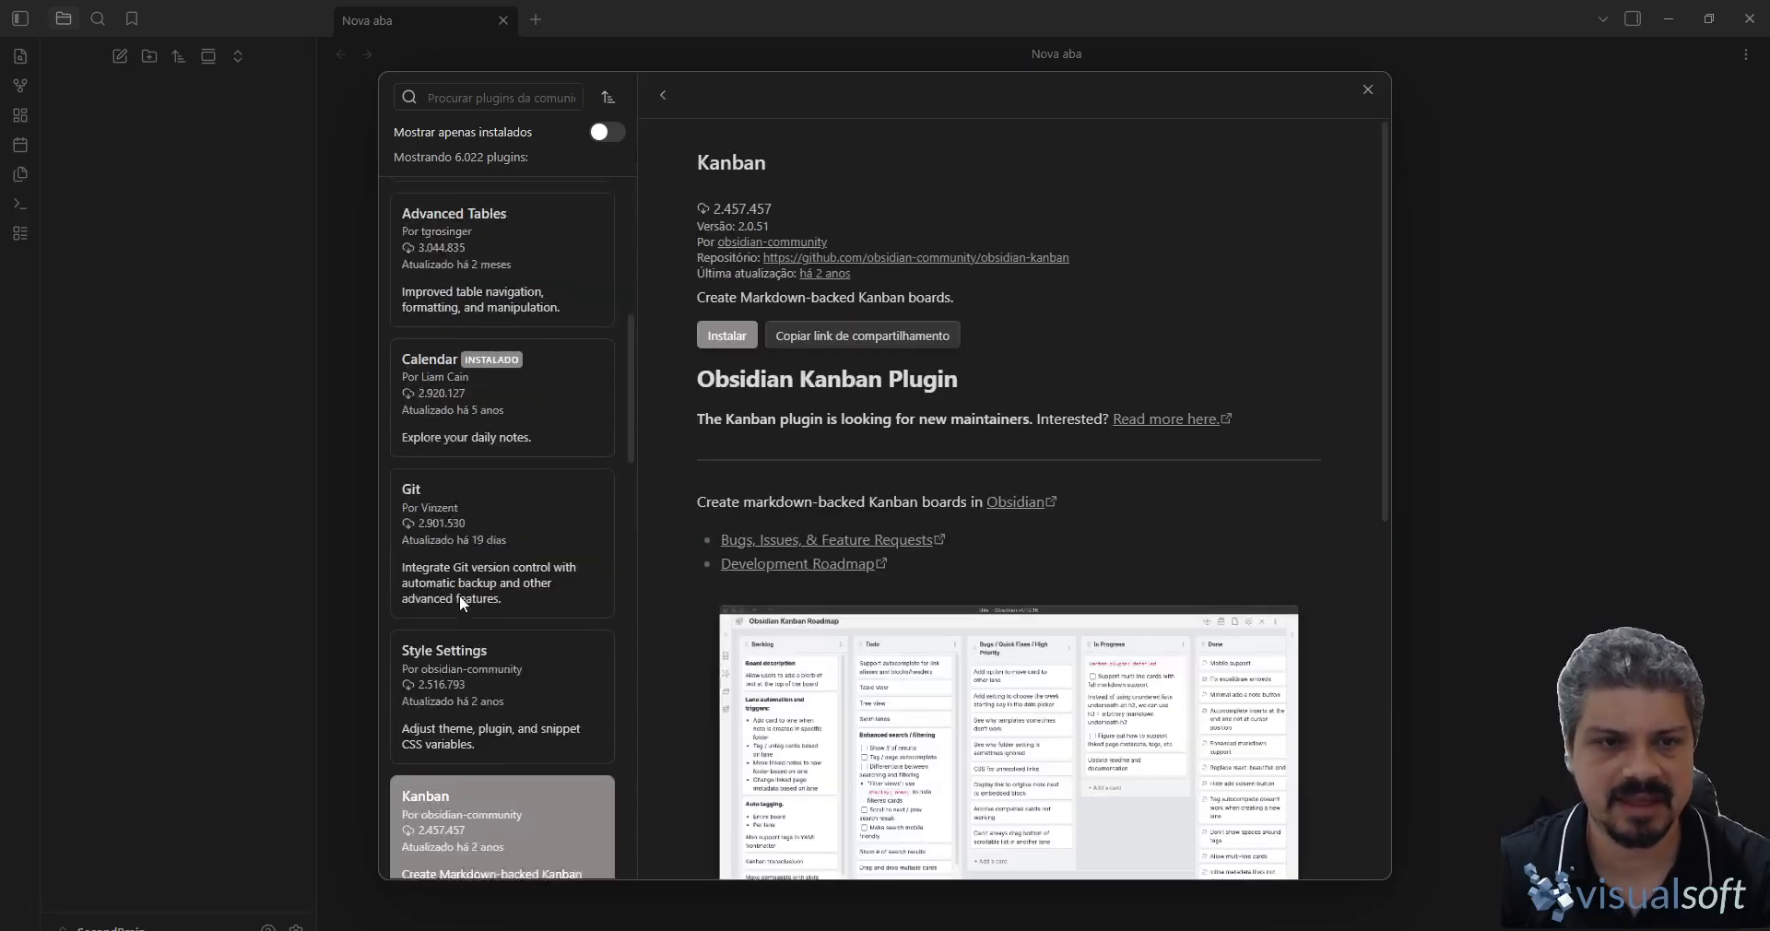
click(728, 336)
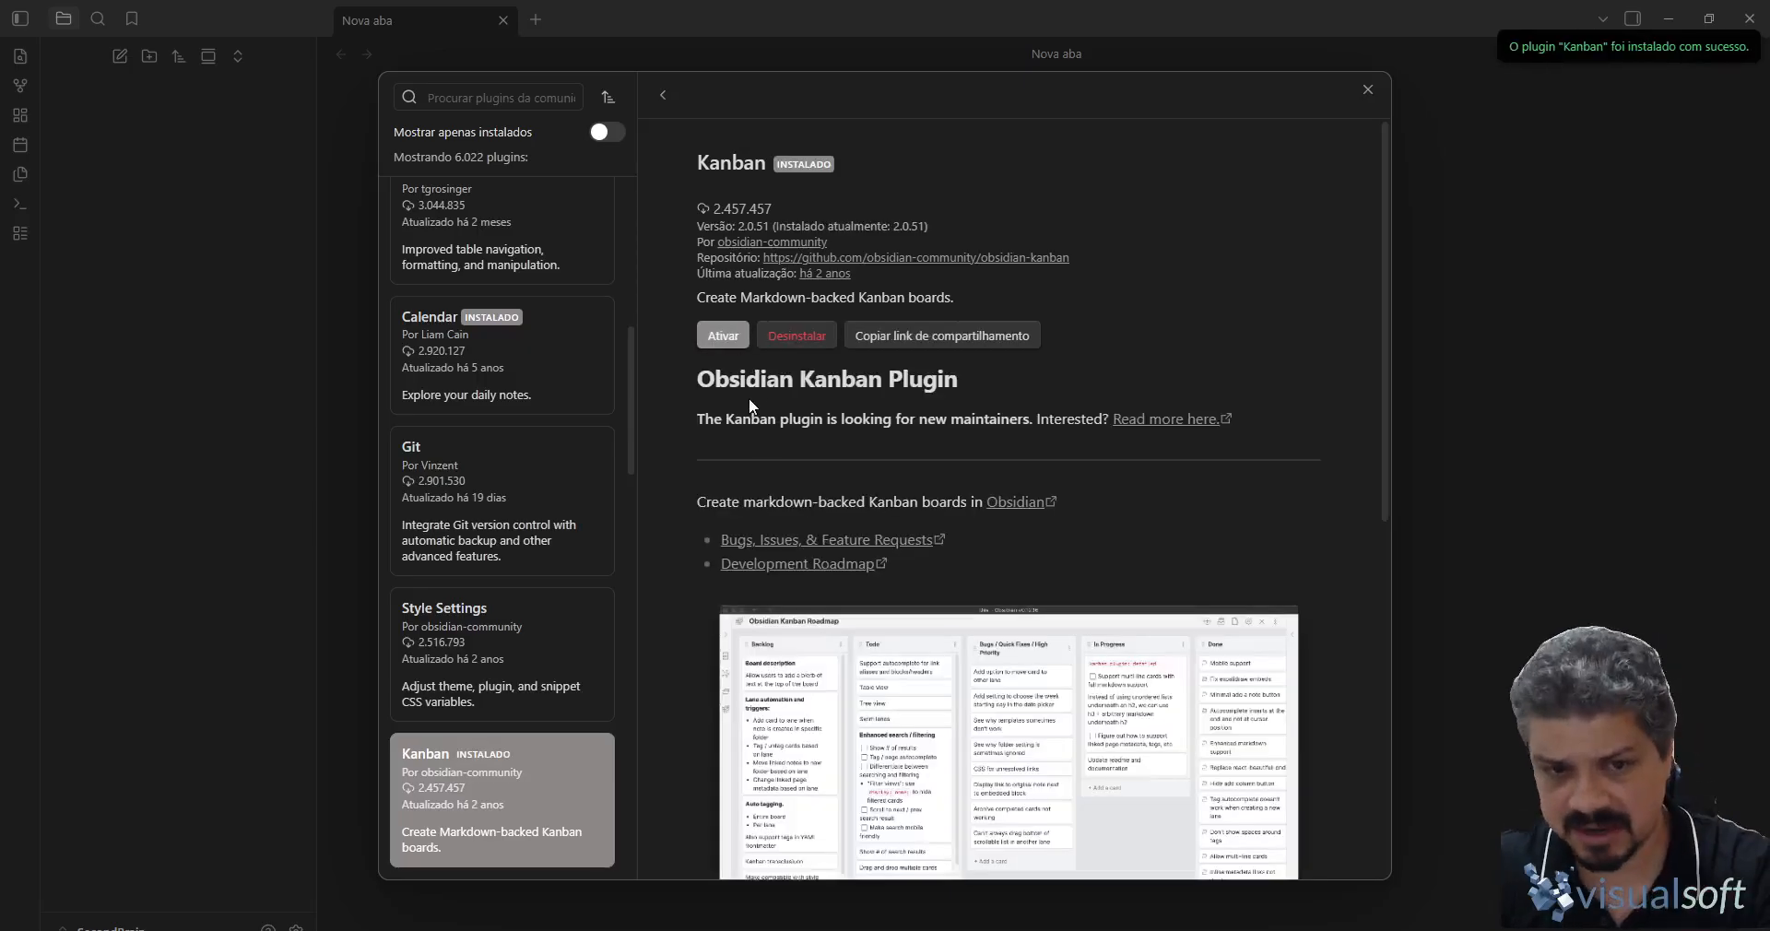
click(732, 333)
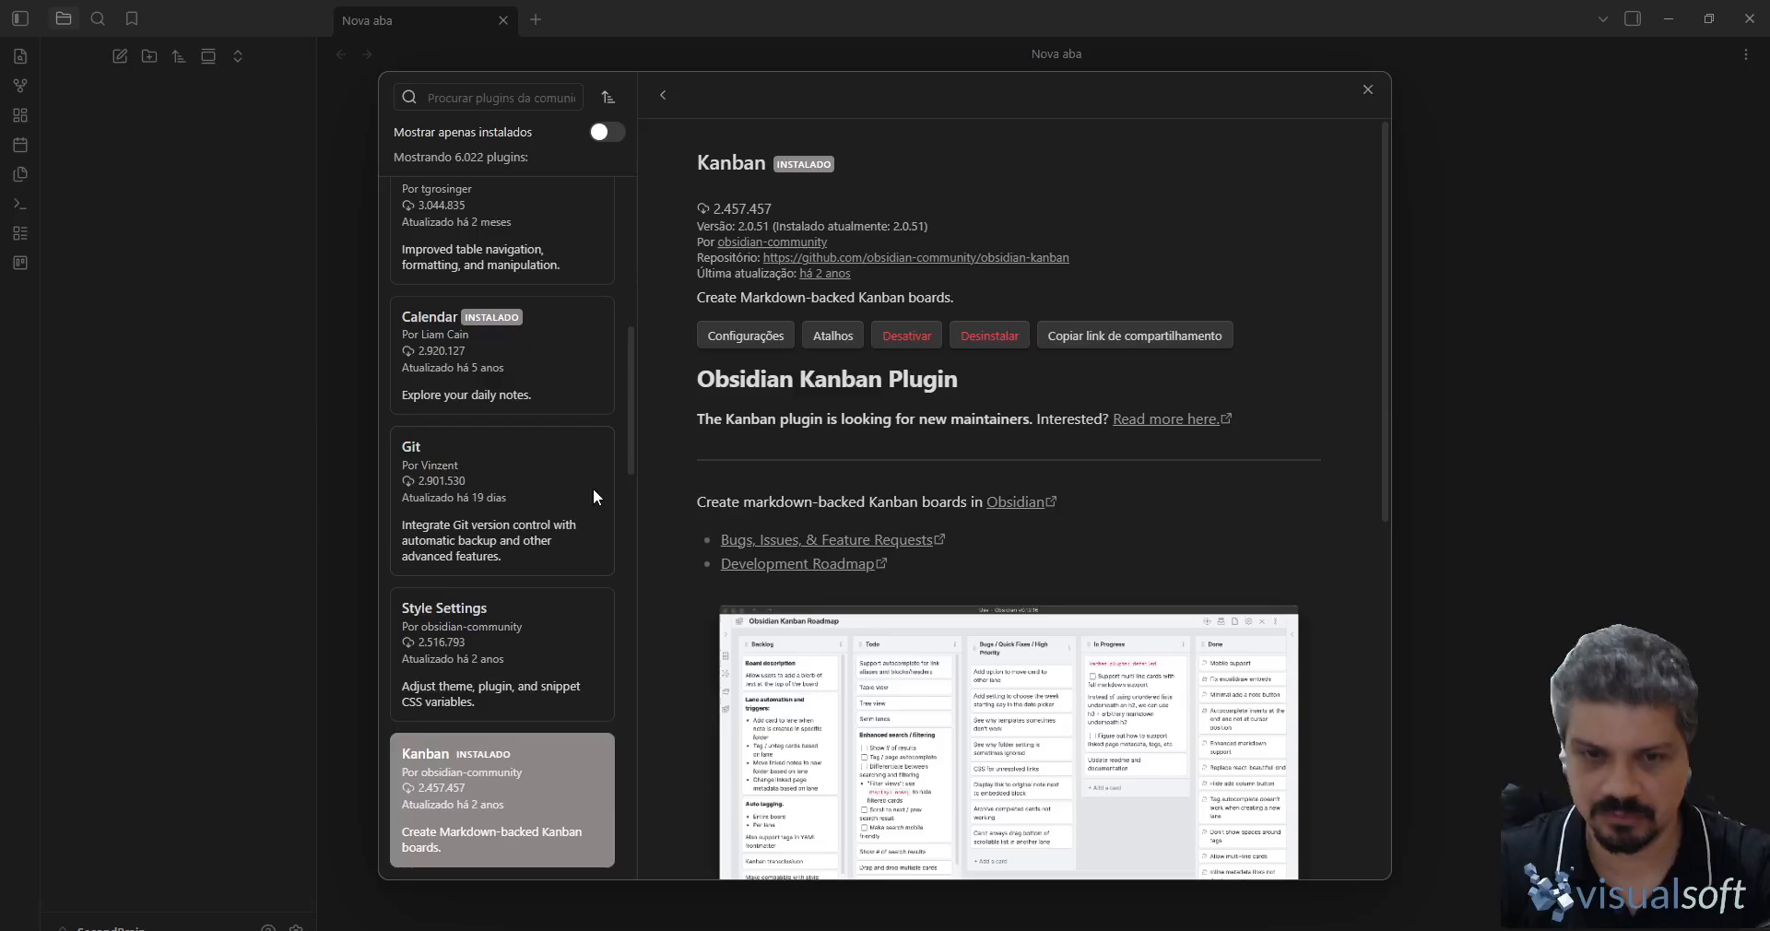
- Enable the installed Calendar plugin, and return to the Kanban plugin's page
click(544, 374)
click(724, 337)
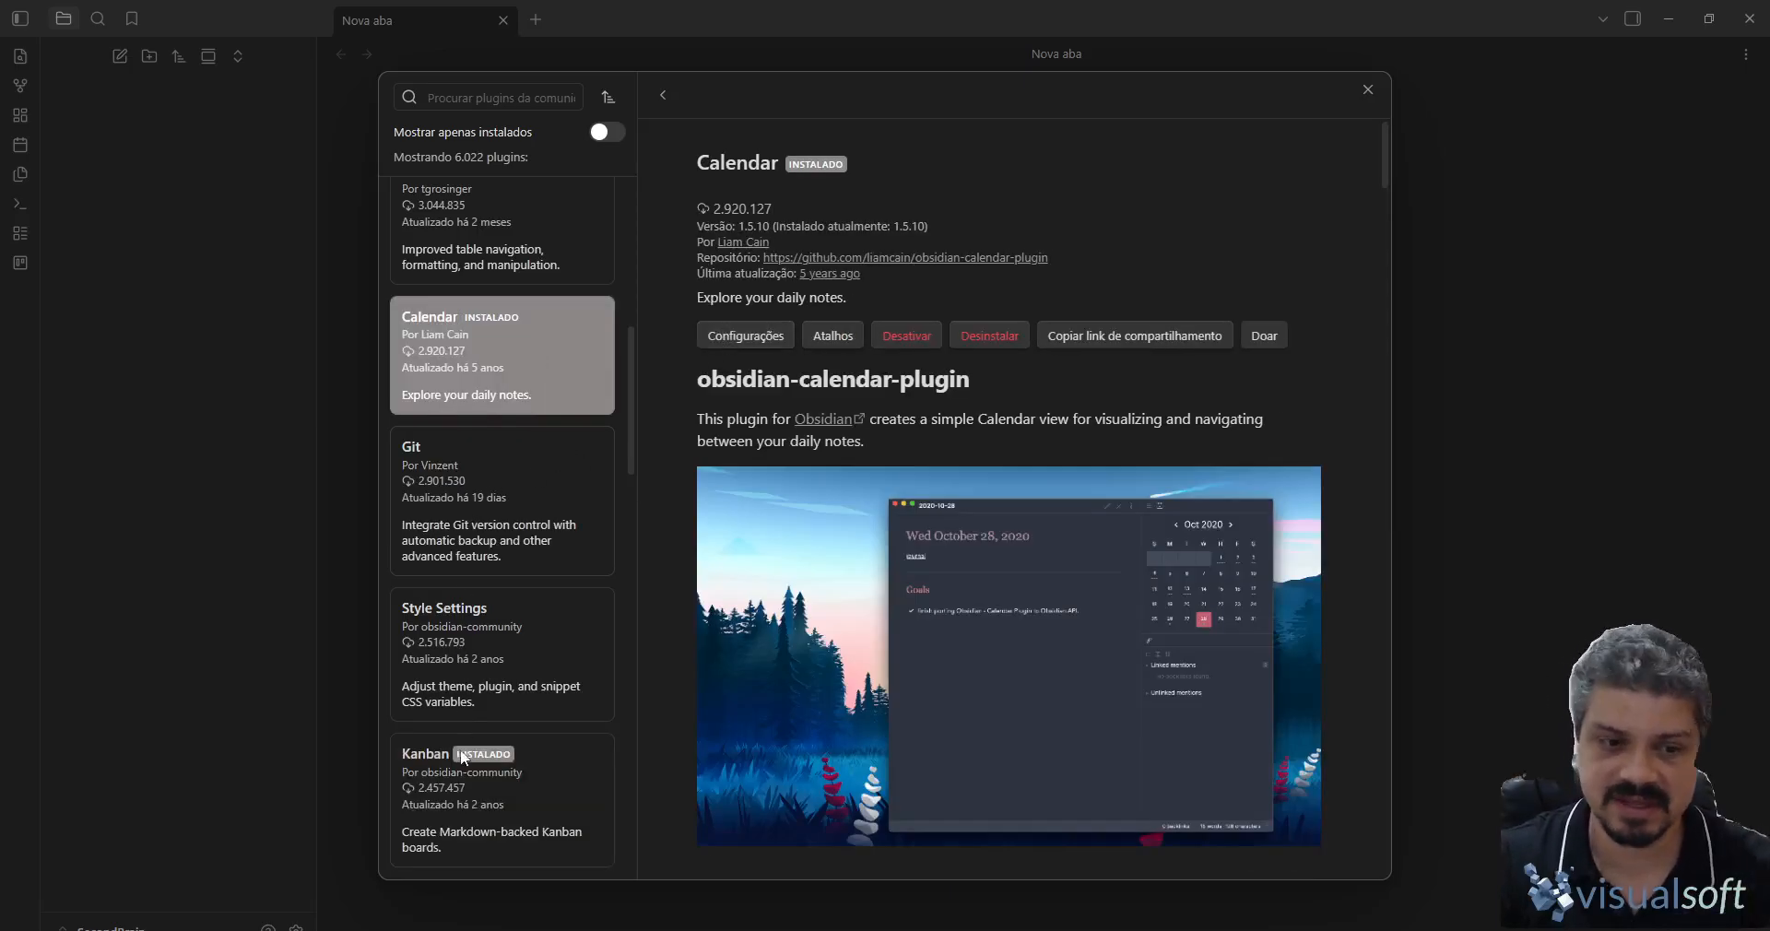
click(483, 751)
scroll(521, 613, up, 6)
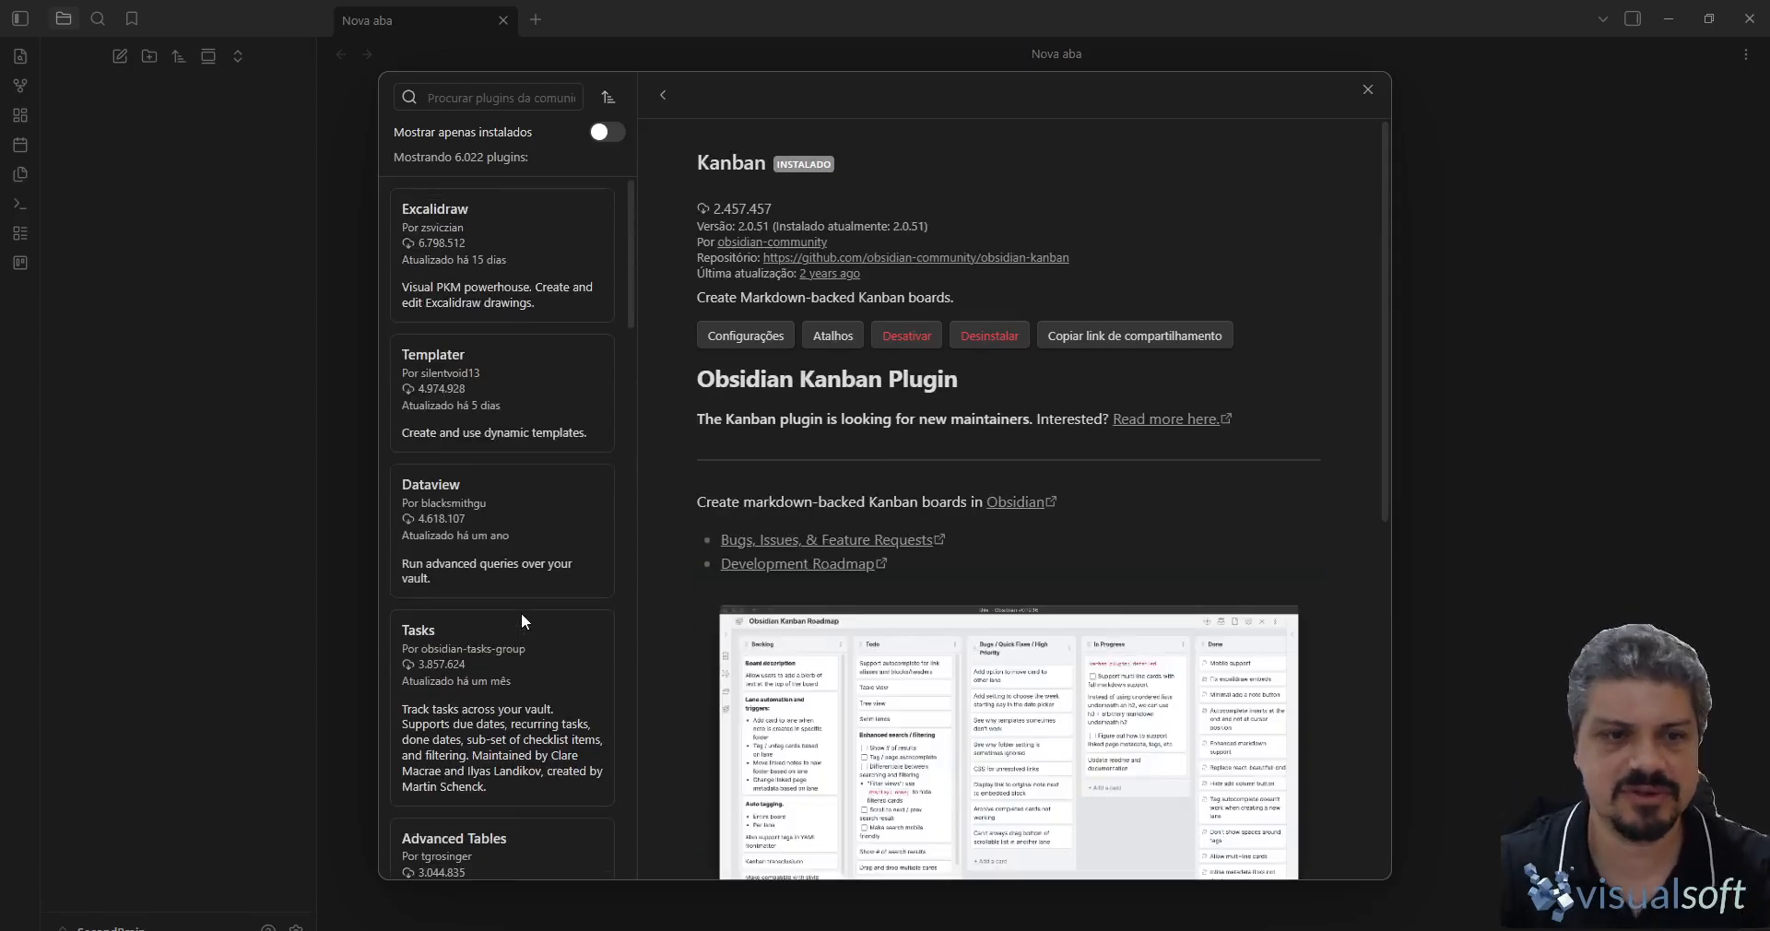
- Search the community plugin catalogue for "mindmap" and look through the matching plugins
click(520, 93)
text(mind)
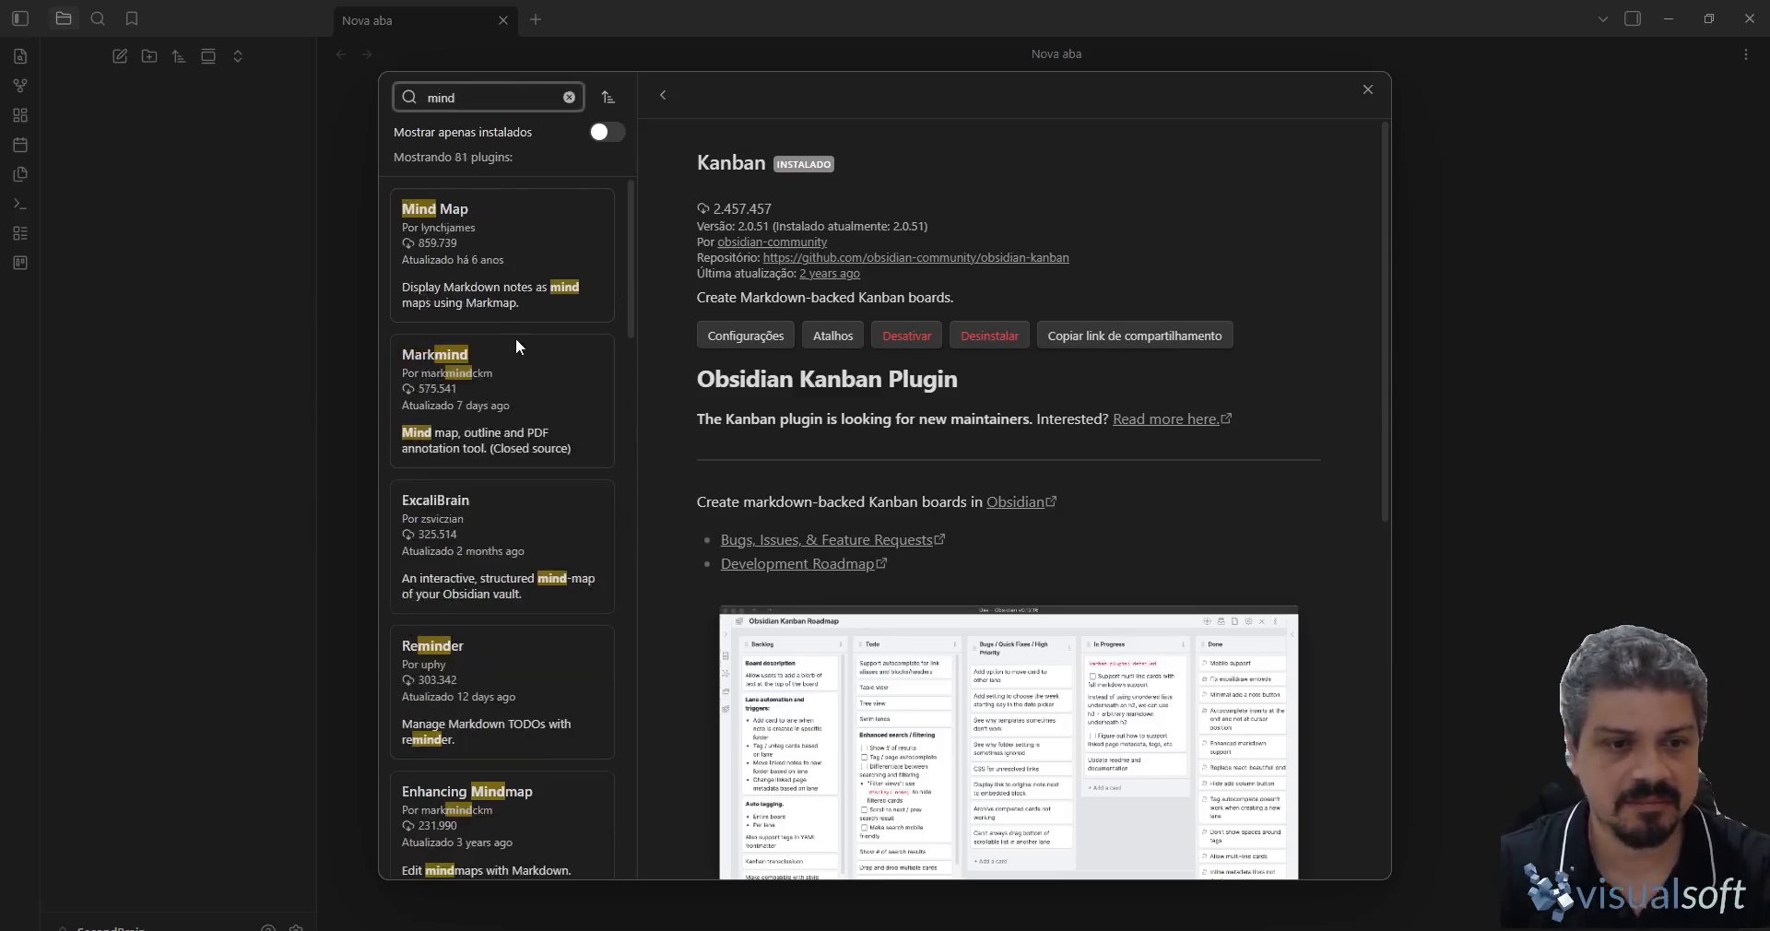
scroll(527, 407, down, 1)
scroll(527, 407, down, 1)
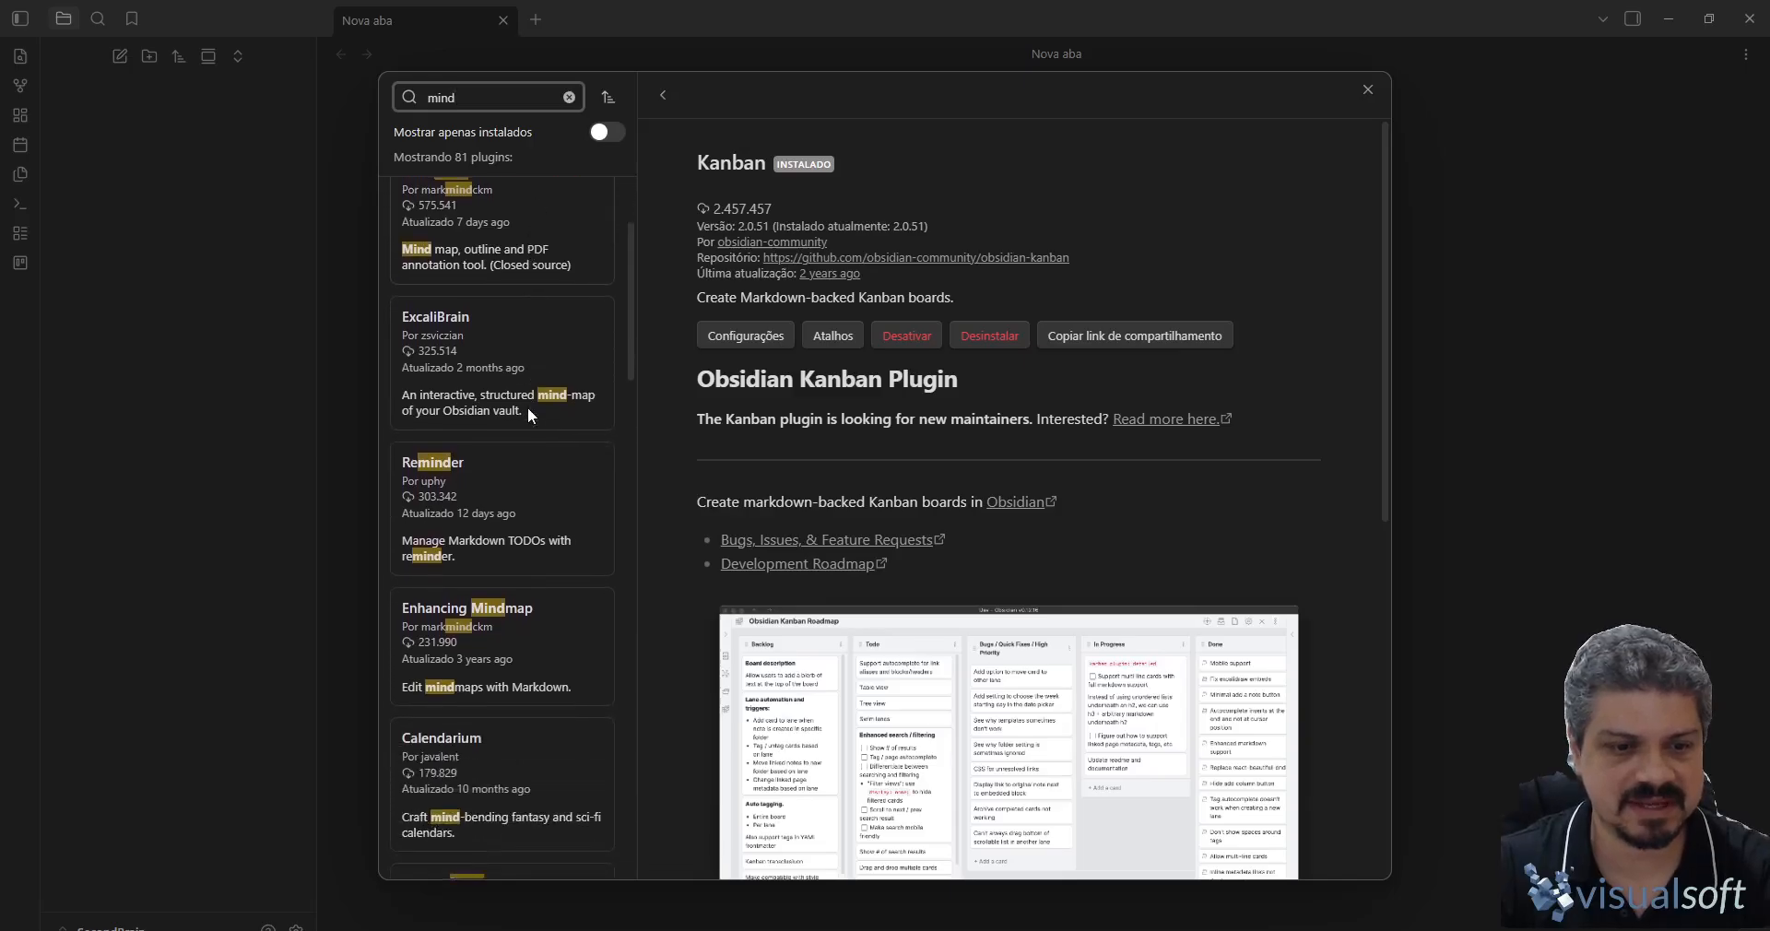
scroll(527, 406, up, 2)
text(map)
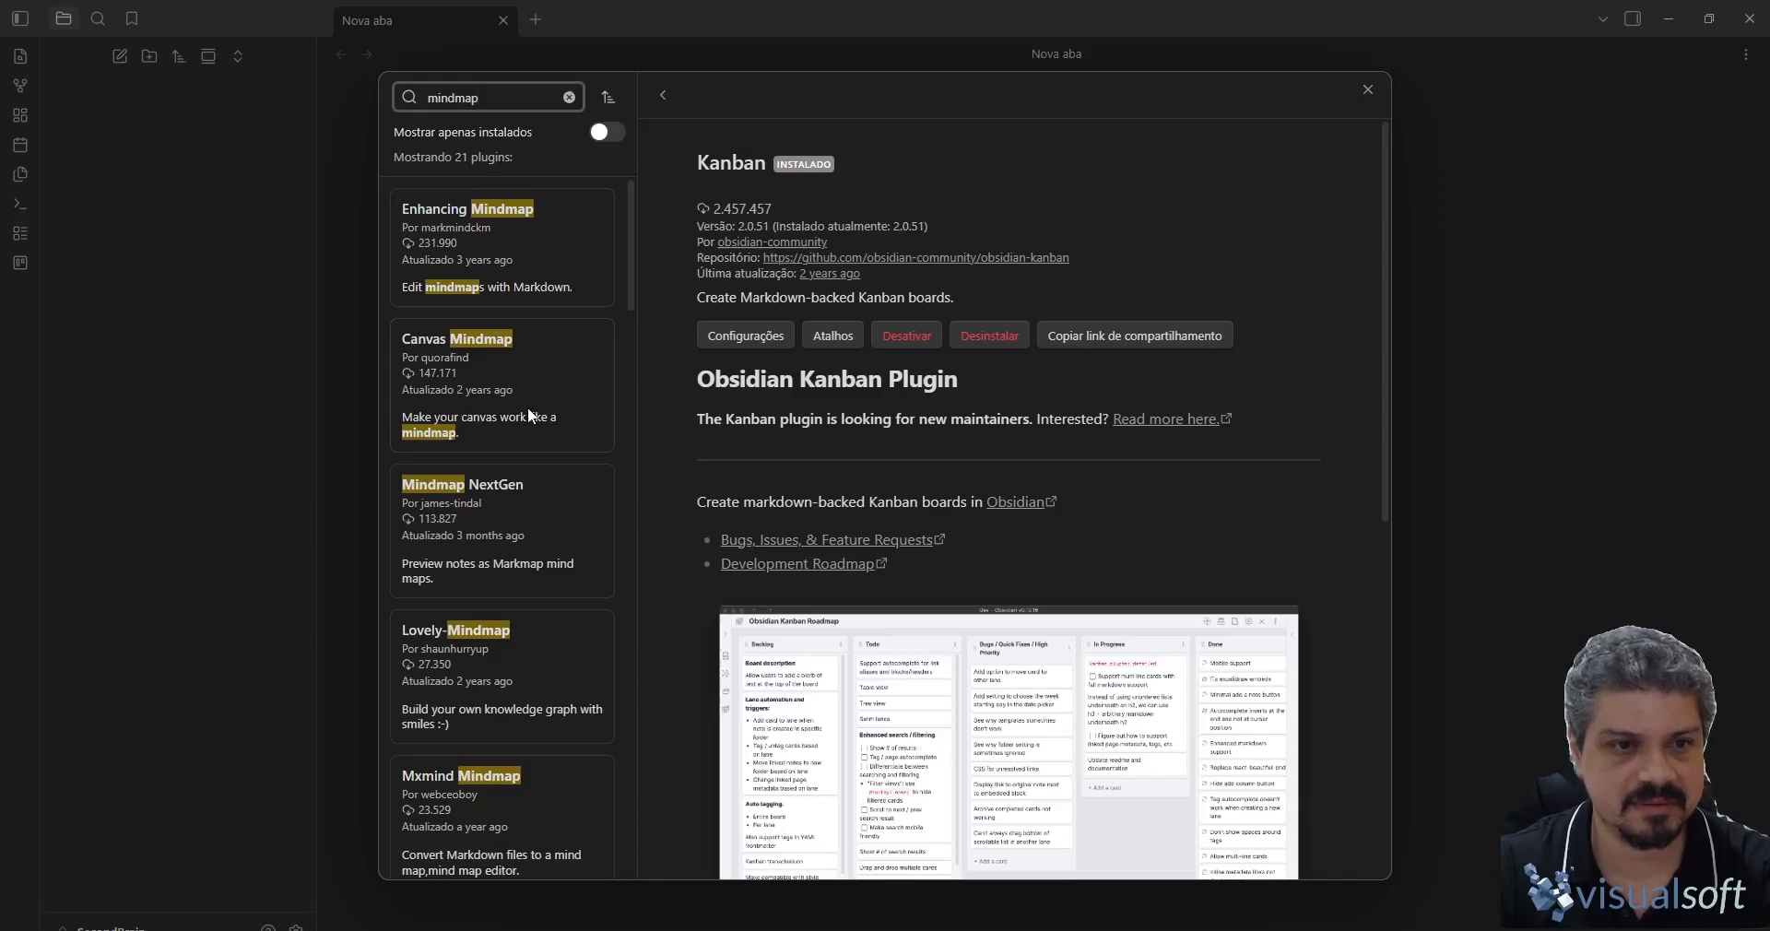
scroll(527, 407, down, 4)
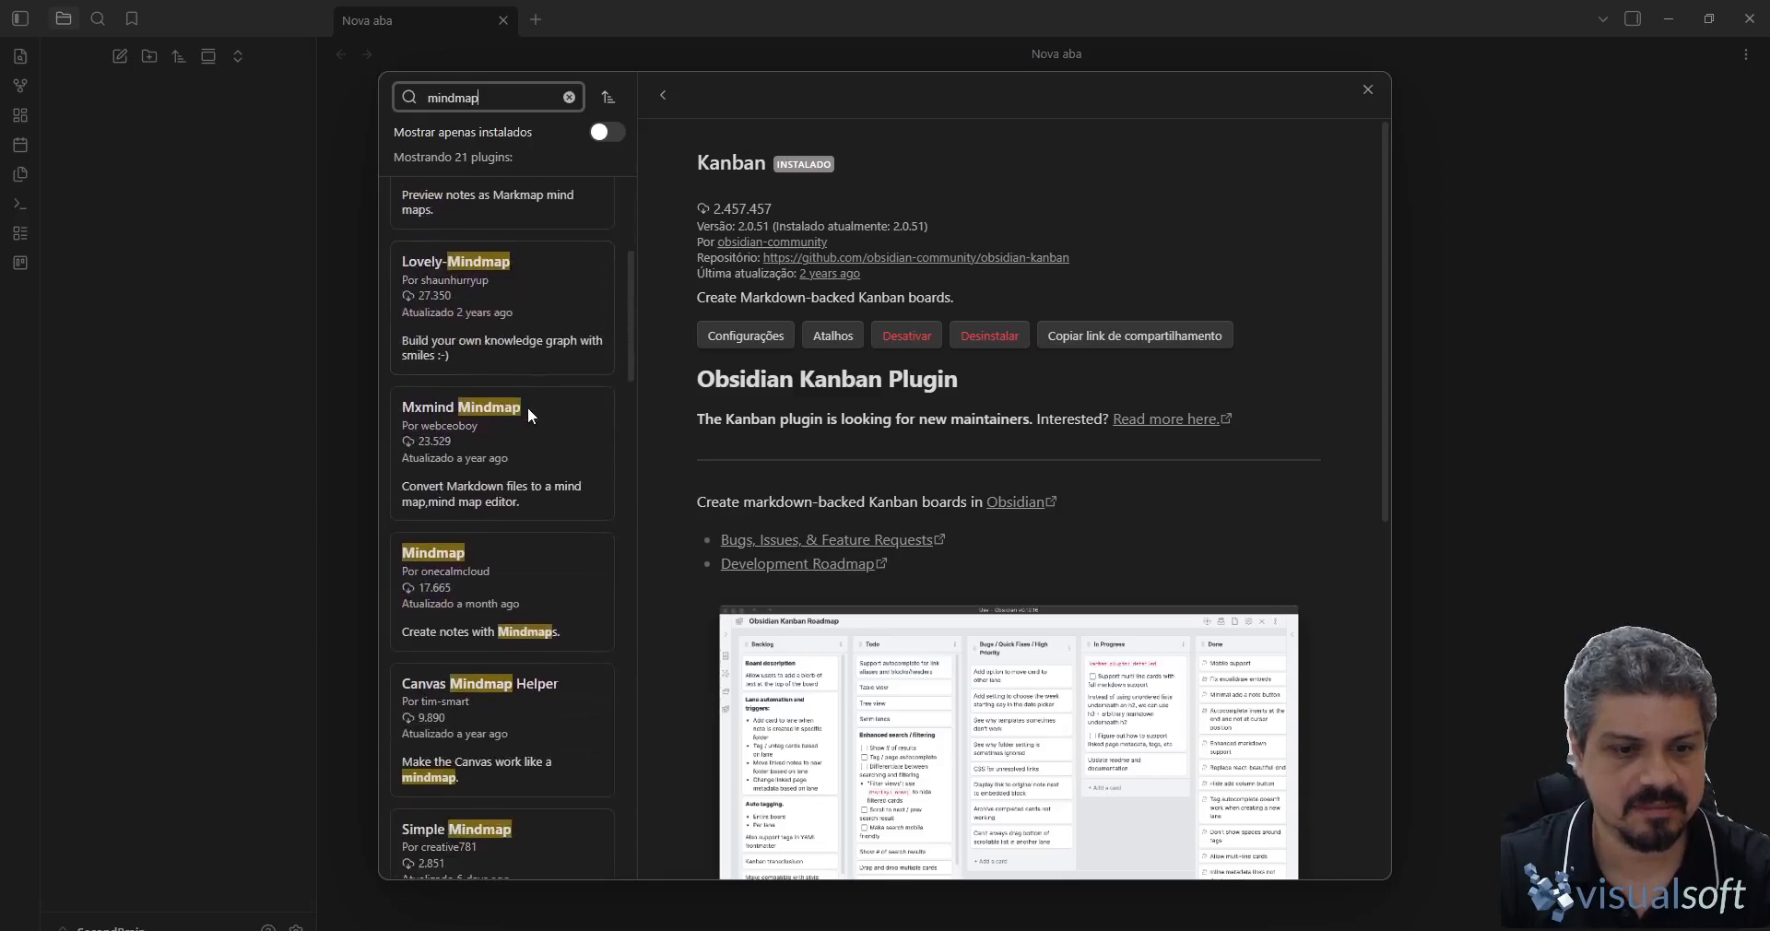
scroll(528, 407, down, 4)
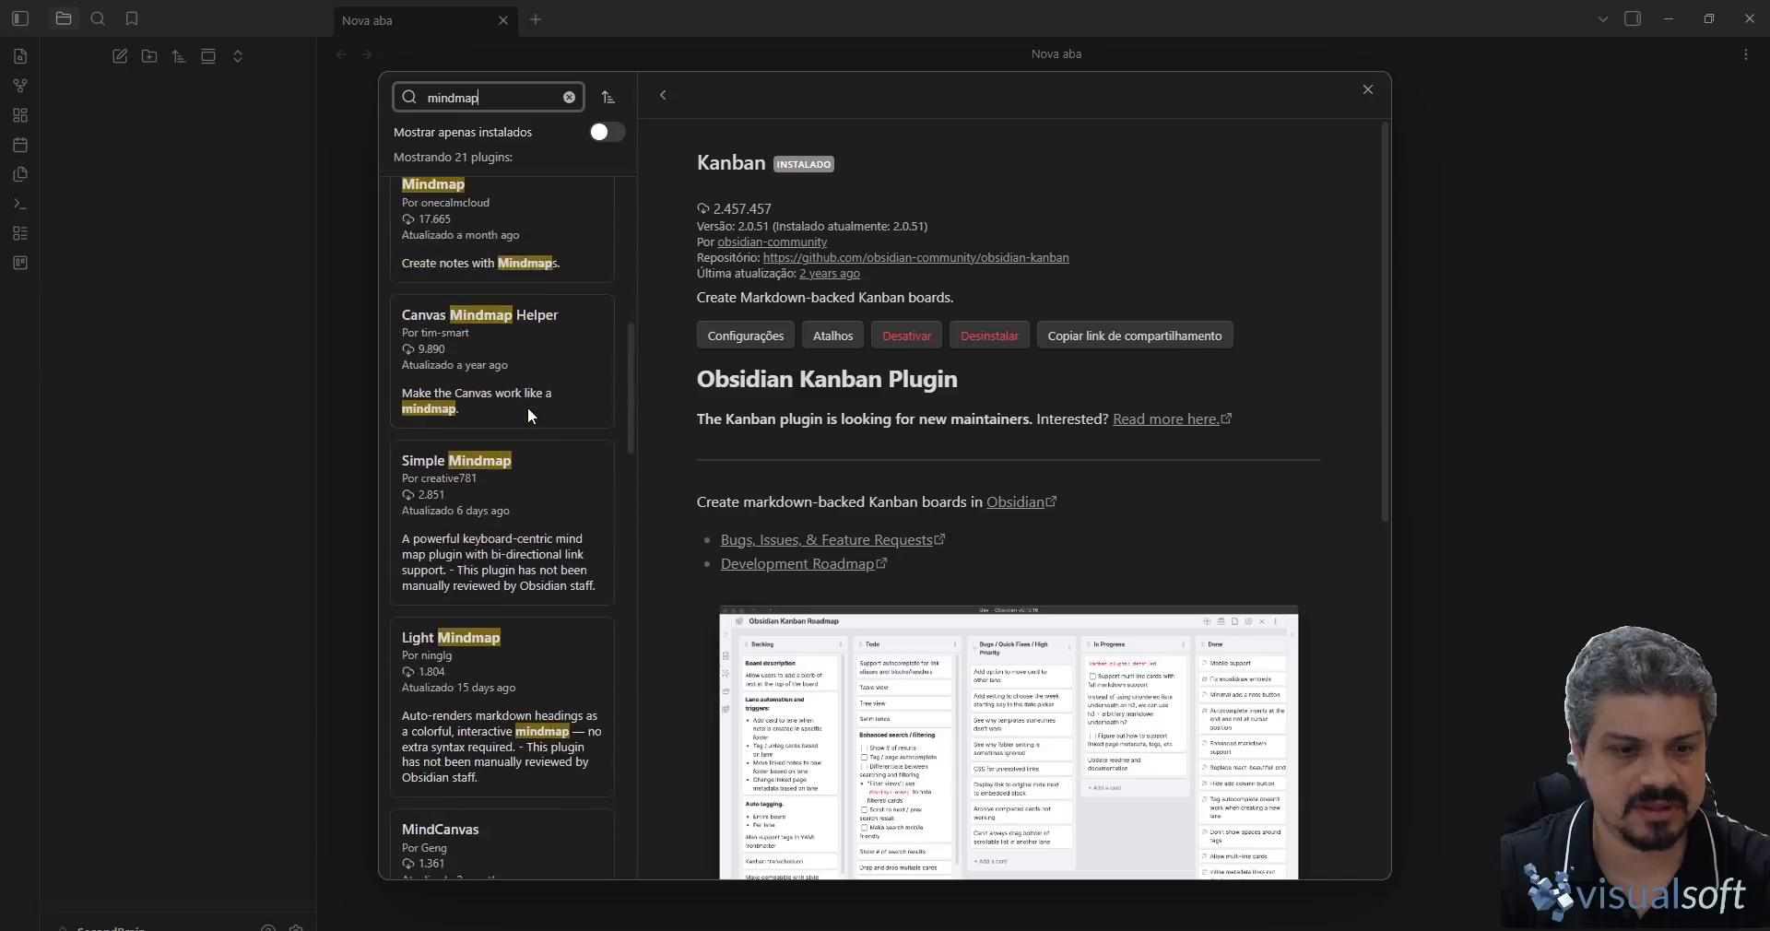
scroll(528, 406, down, 3)
scroll(527, 406, down, 7)
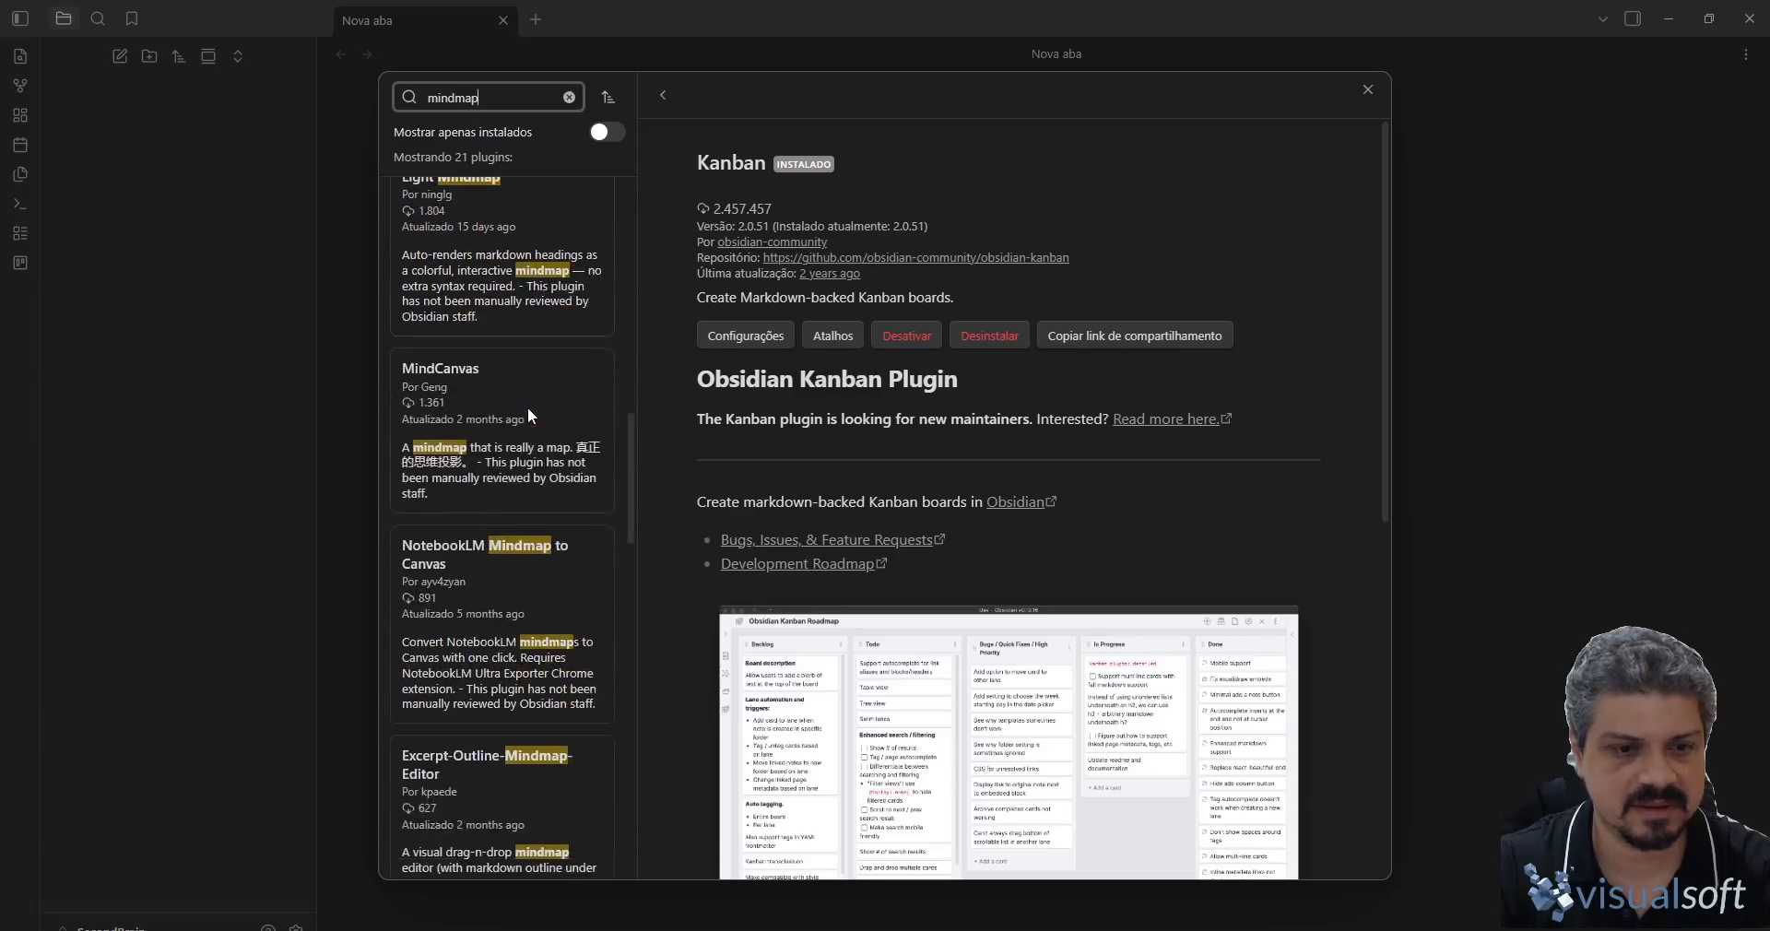
scroll(528, 406, down, 7)
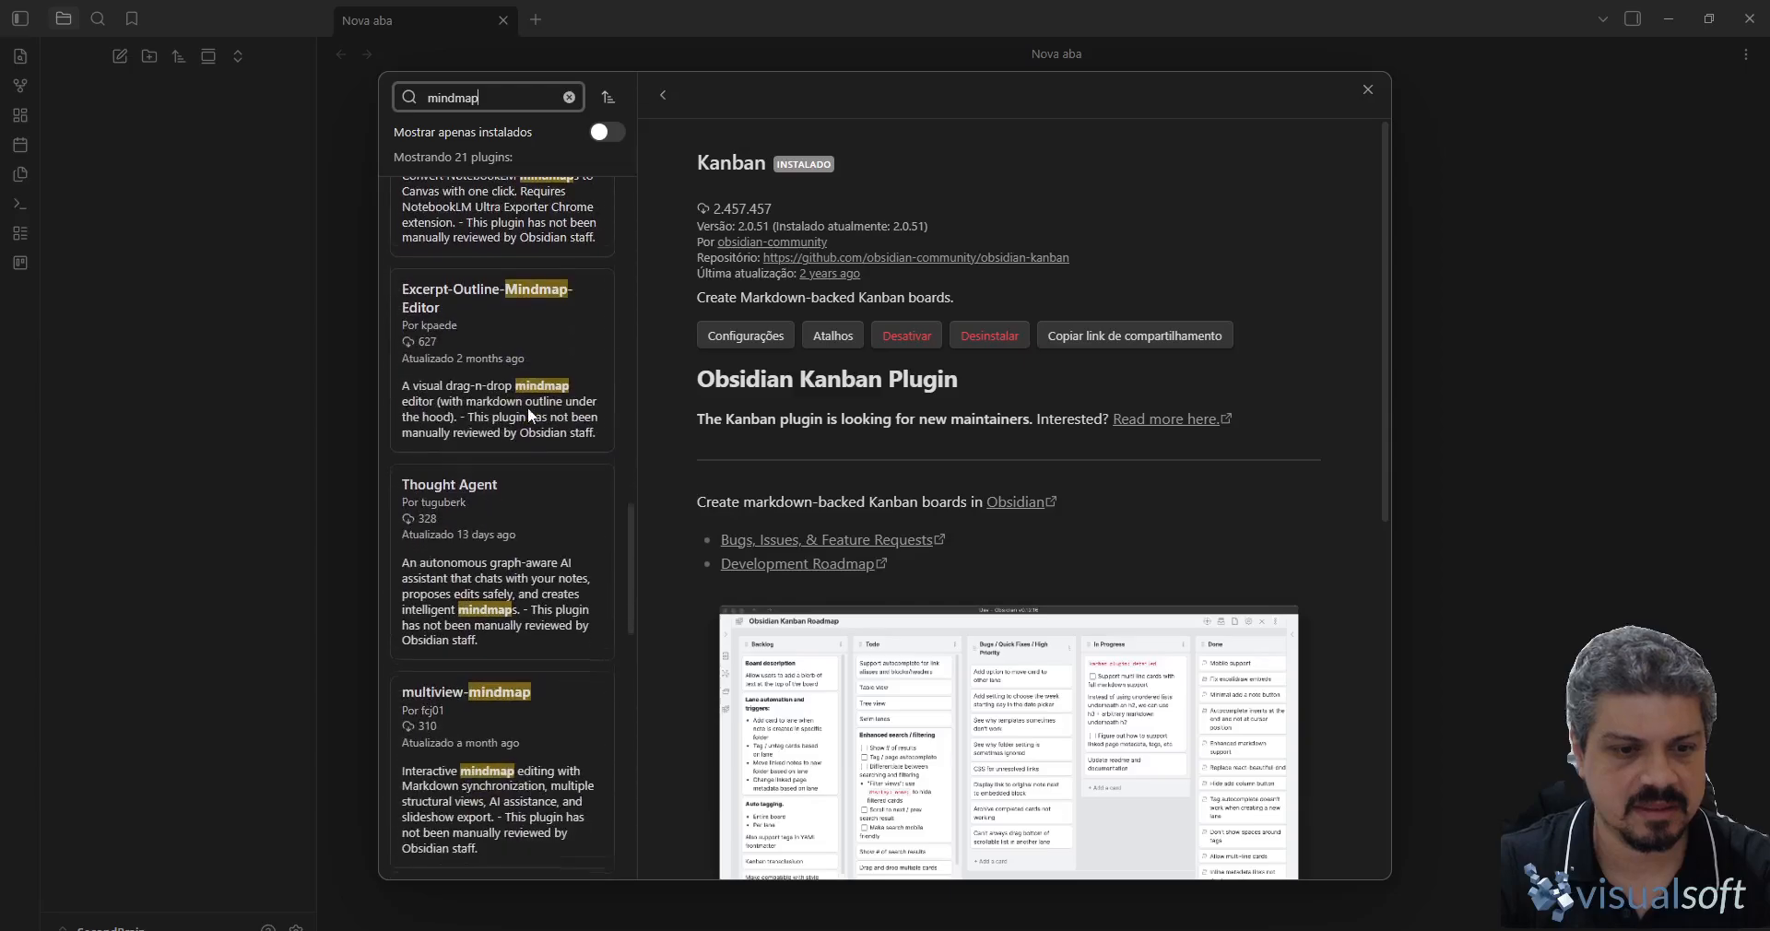
scroll(528, 407, down, 5)
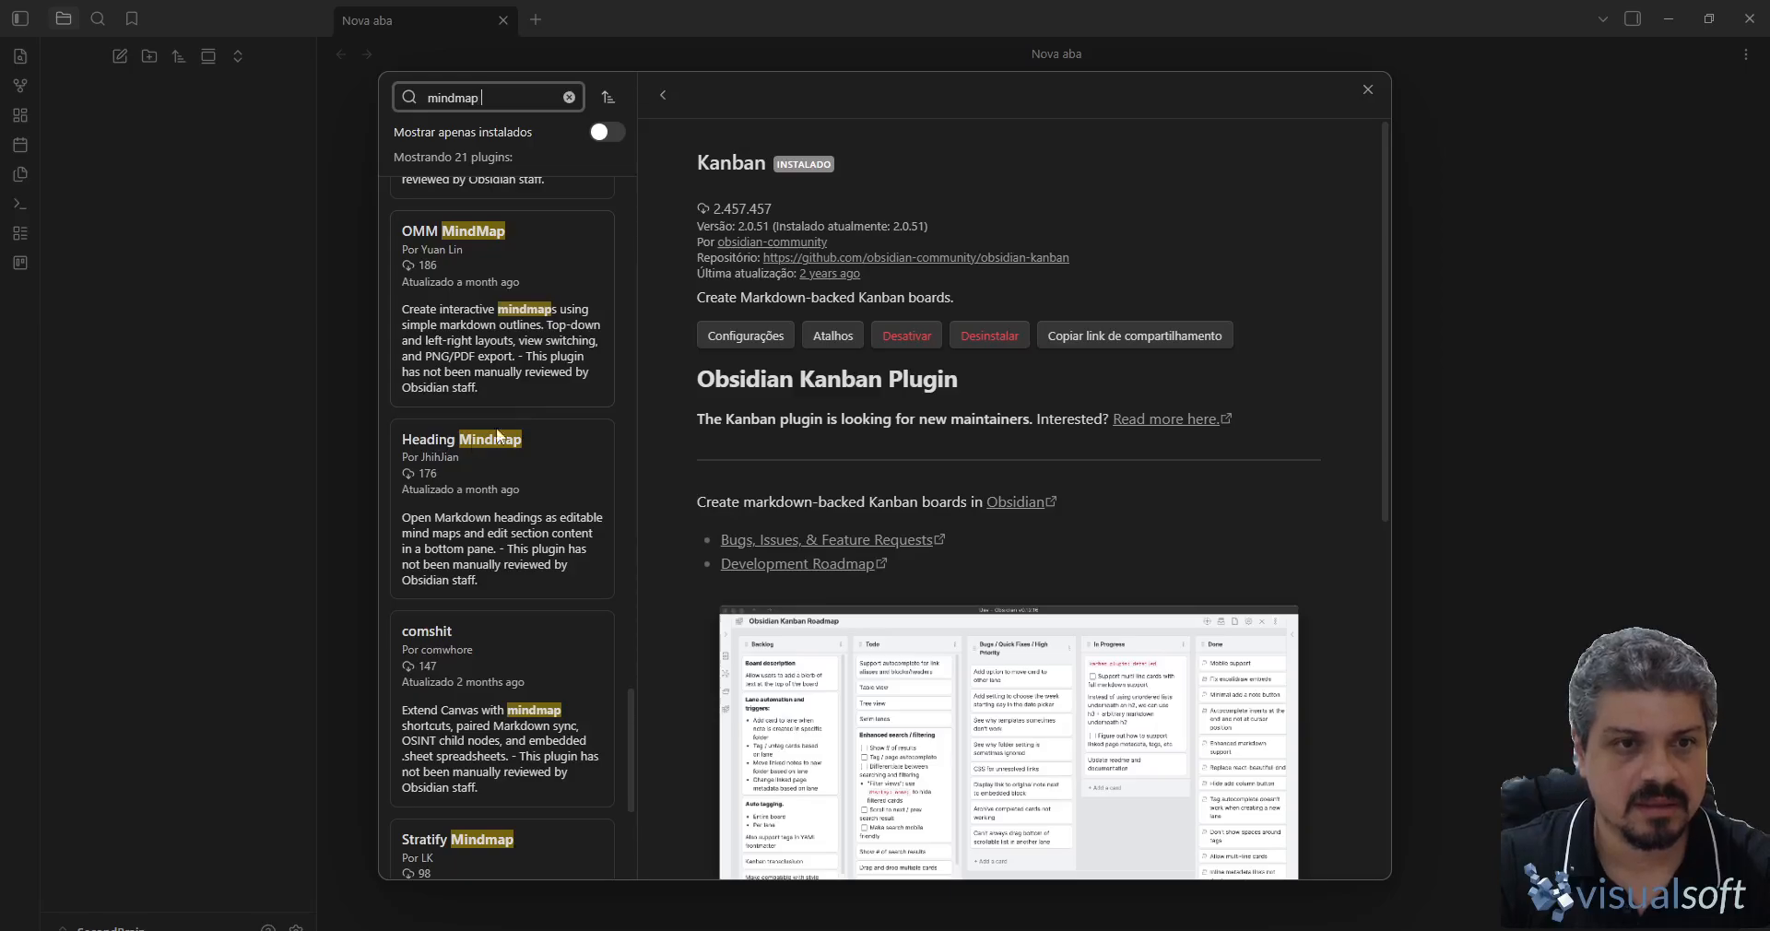
scroll(482, 367, up, 20)
scroll(482, 367, up, 5)
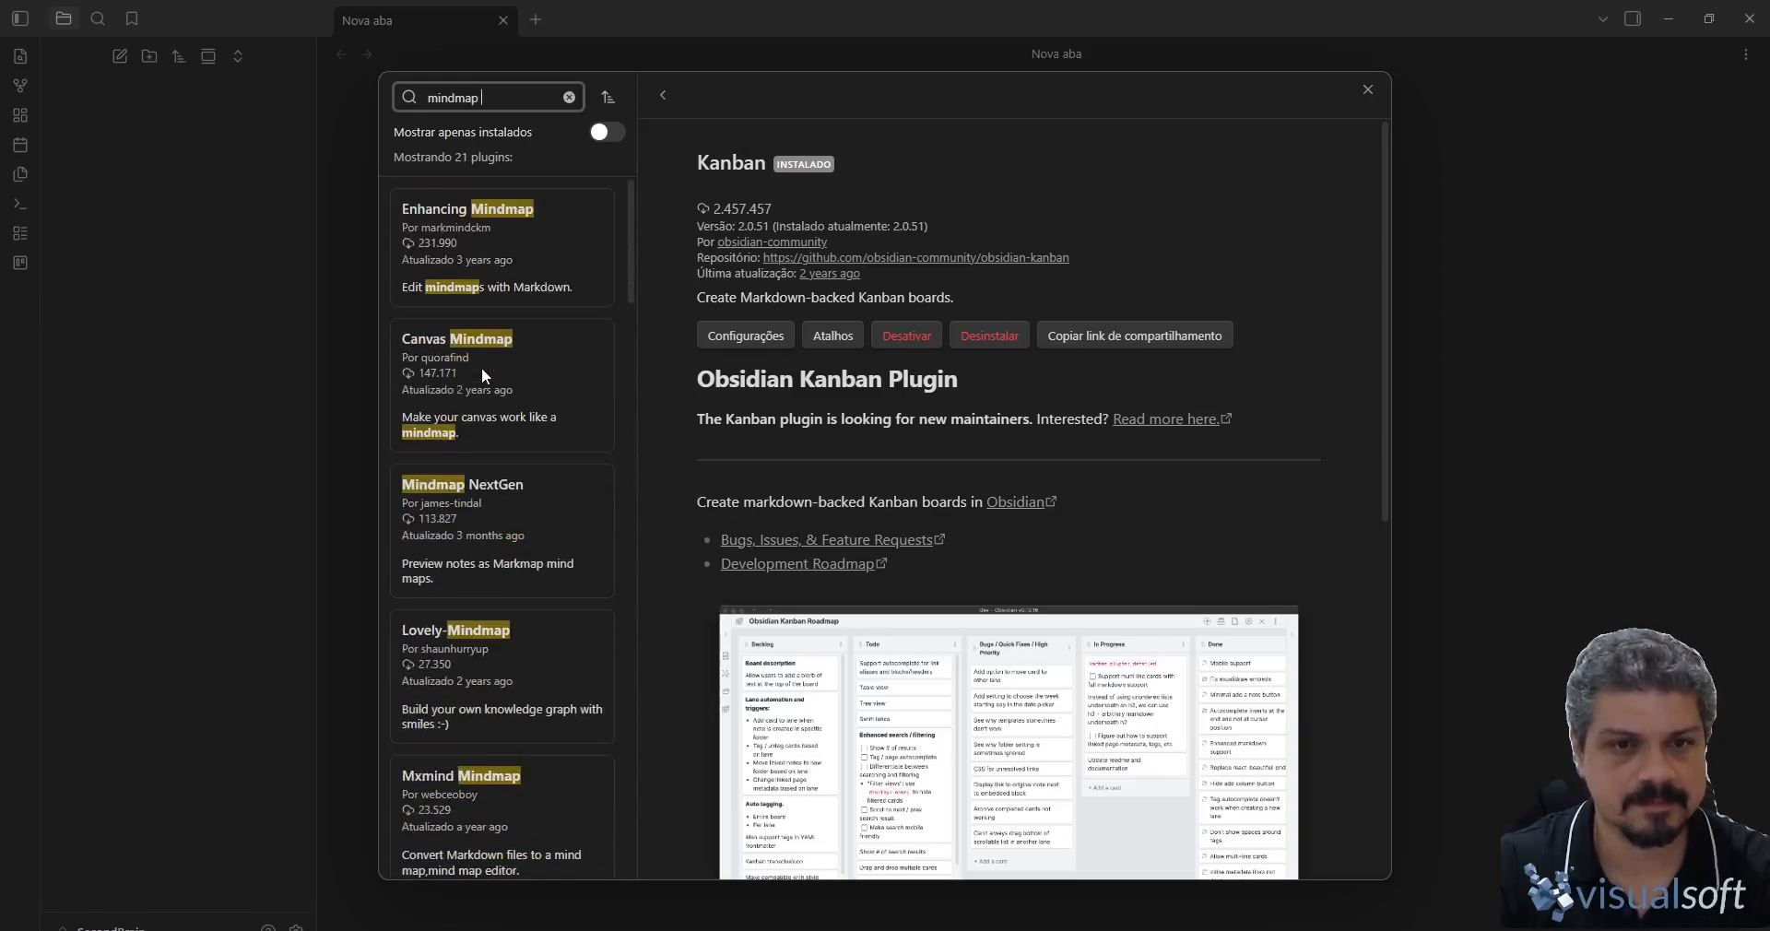
scroll(562, 367, down, 1)
scroll(561, 367, up, 1)
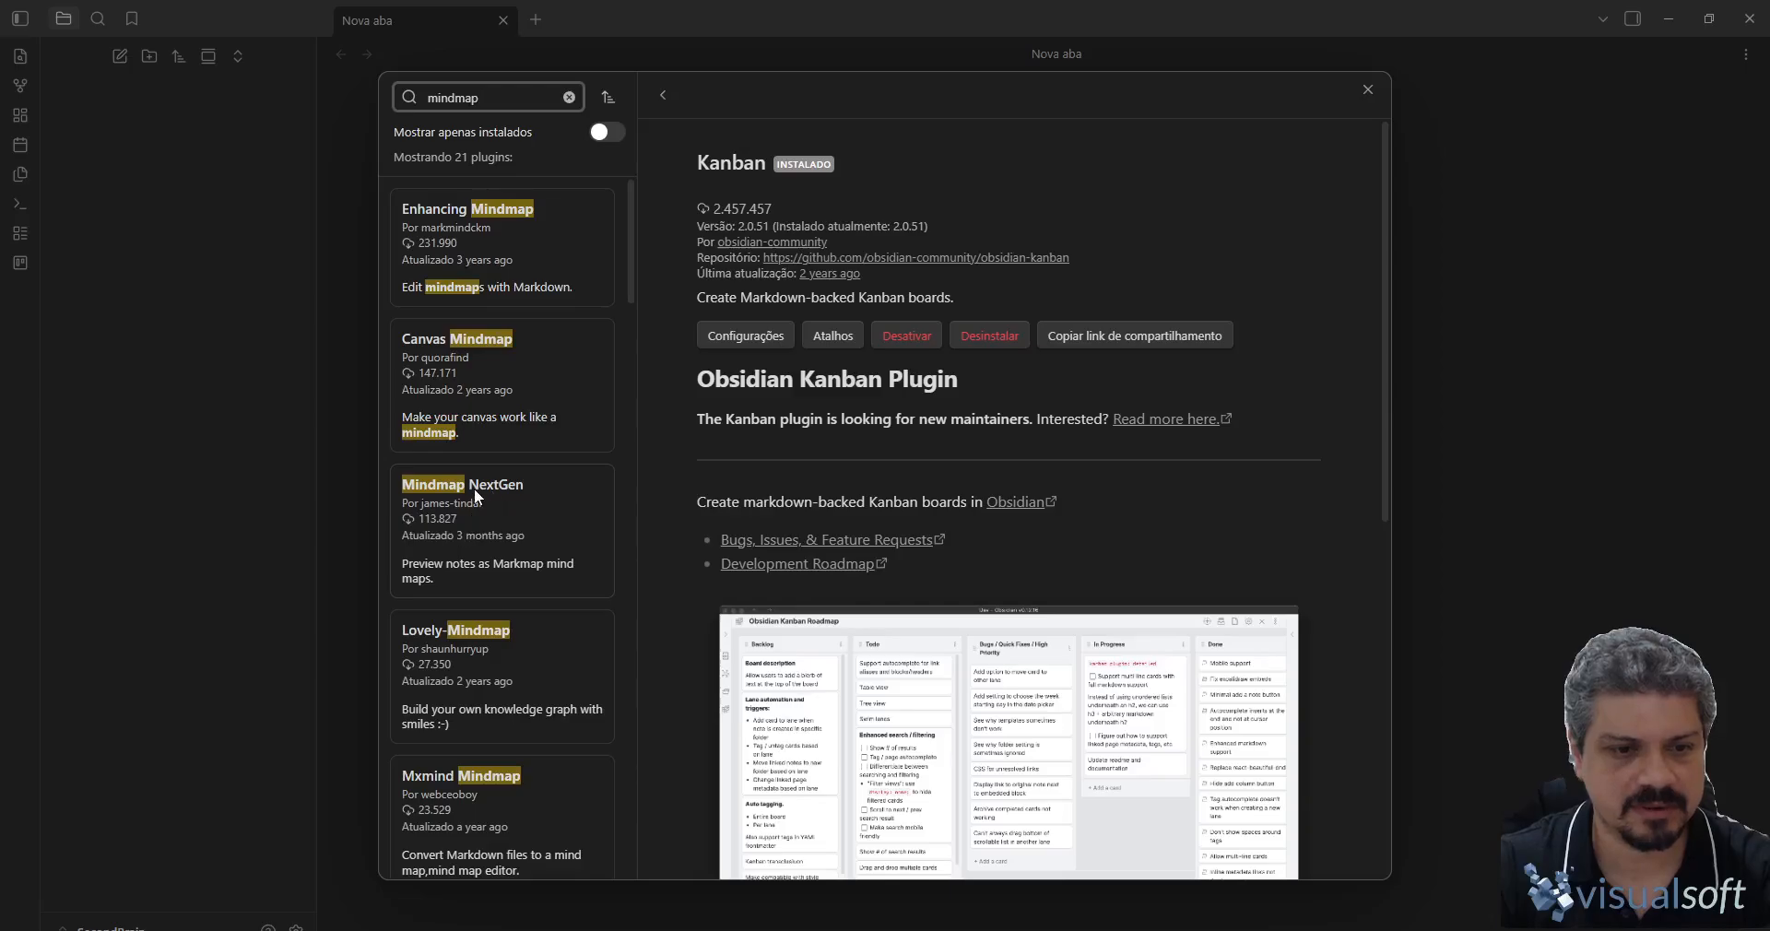
- Open the Mindmap NextGen plugin's page and examine its description, usage notes and example mind maps
click(500, 501)
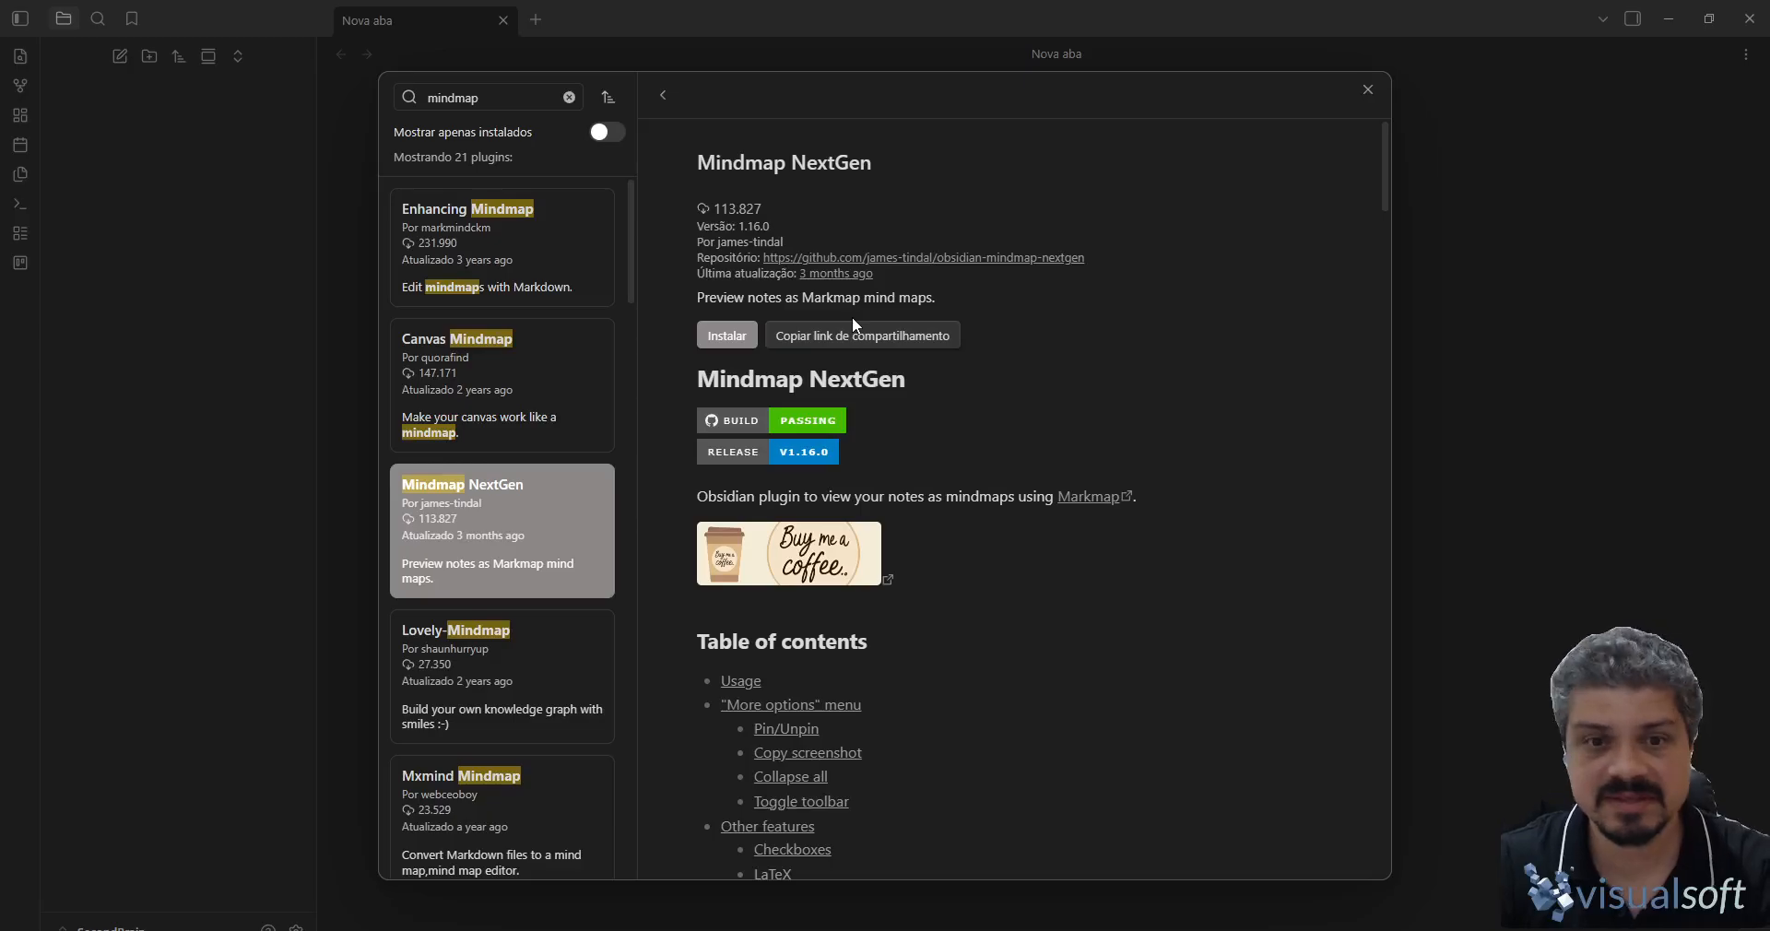
scroll(853, 319, down, 3)
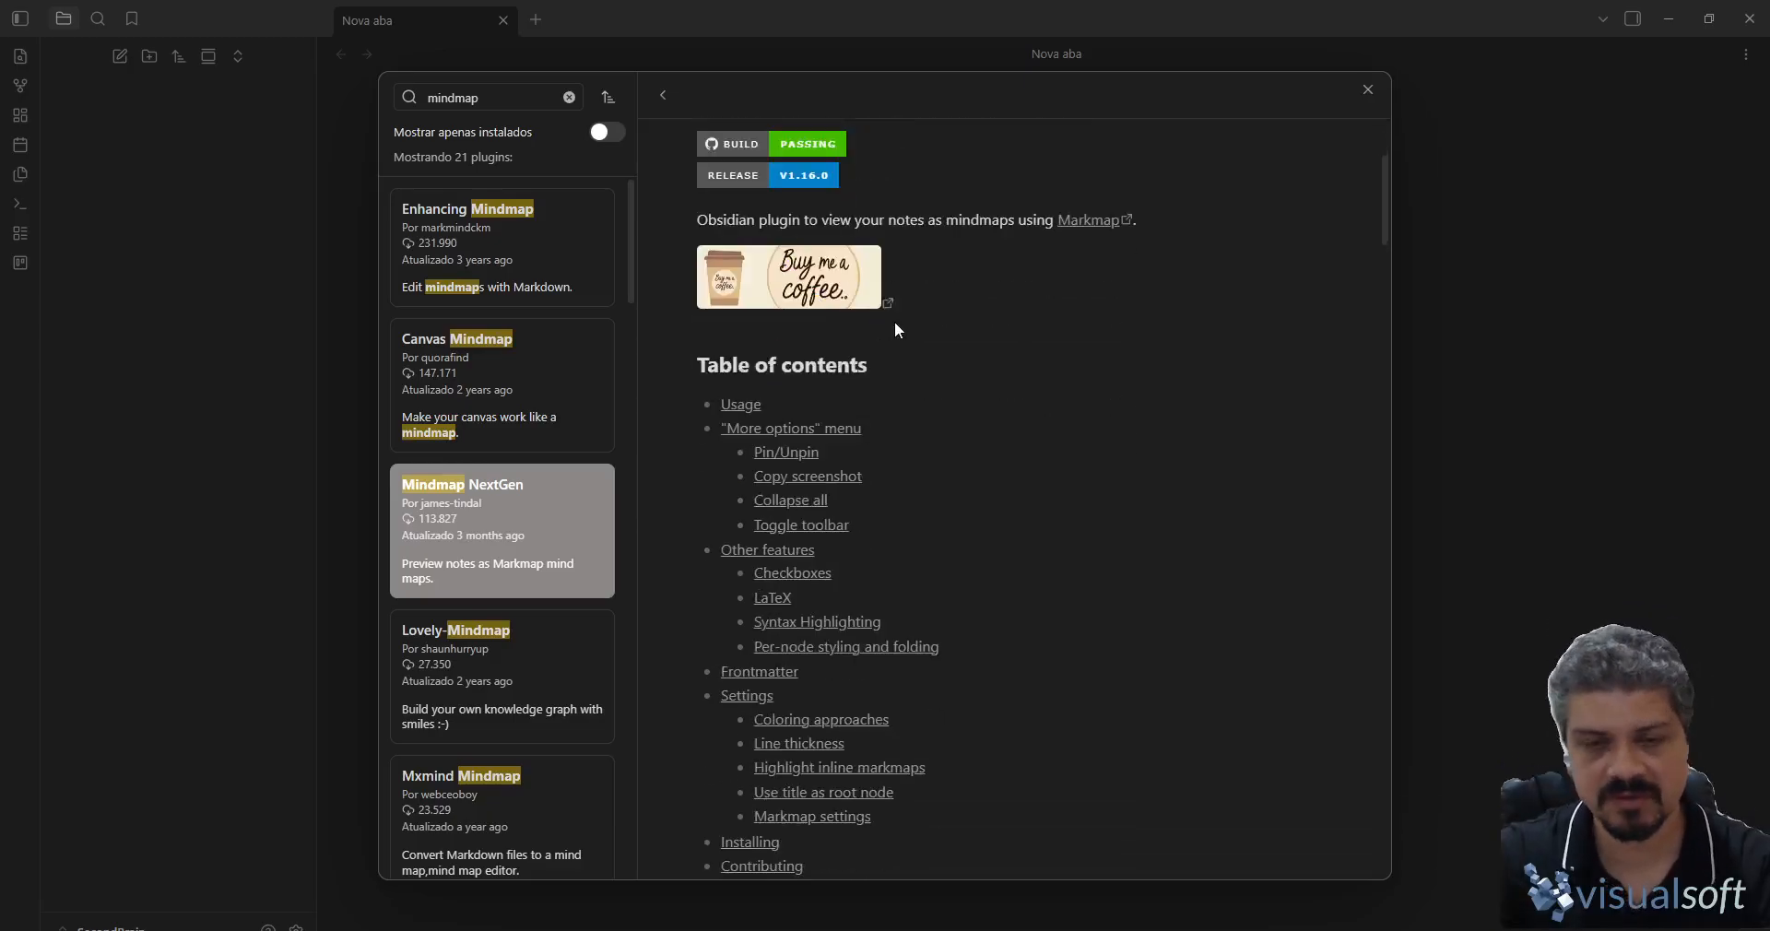
scroll(895, 323, down, 2)
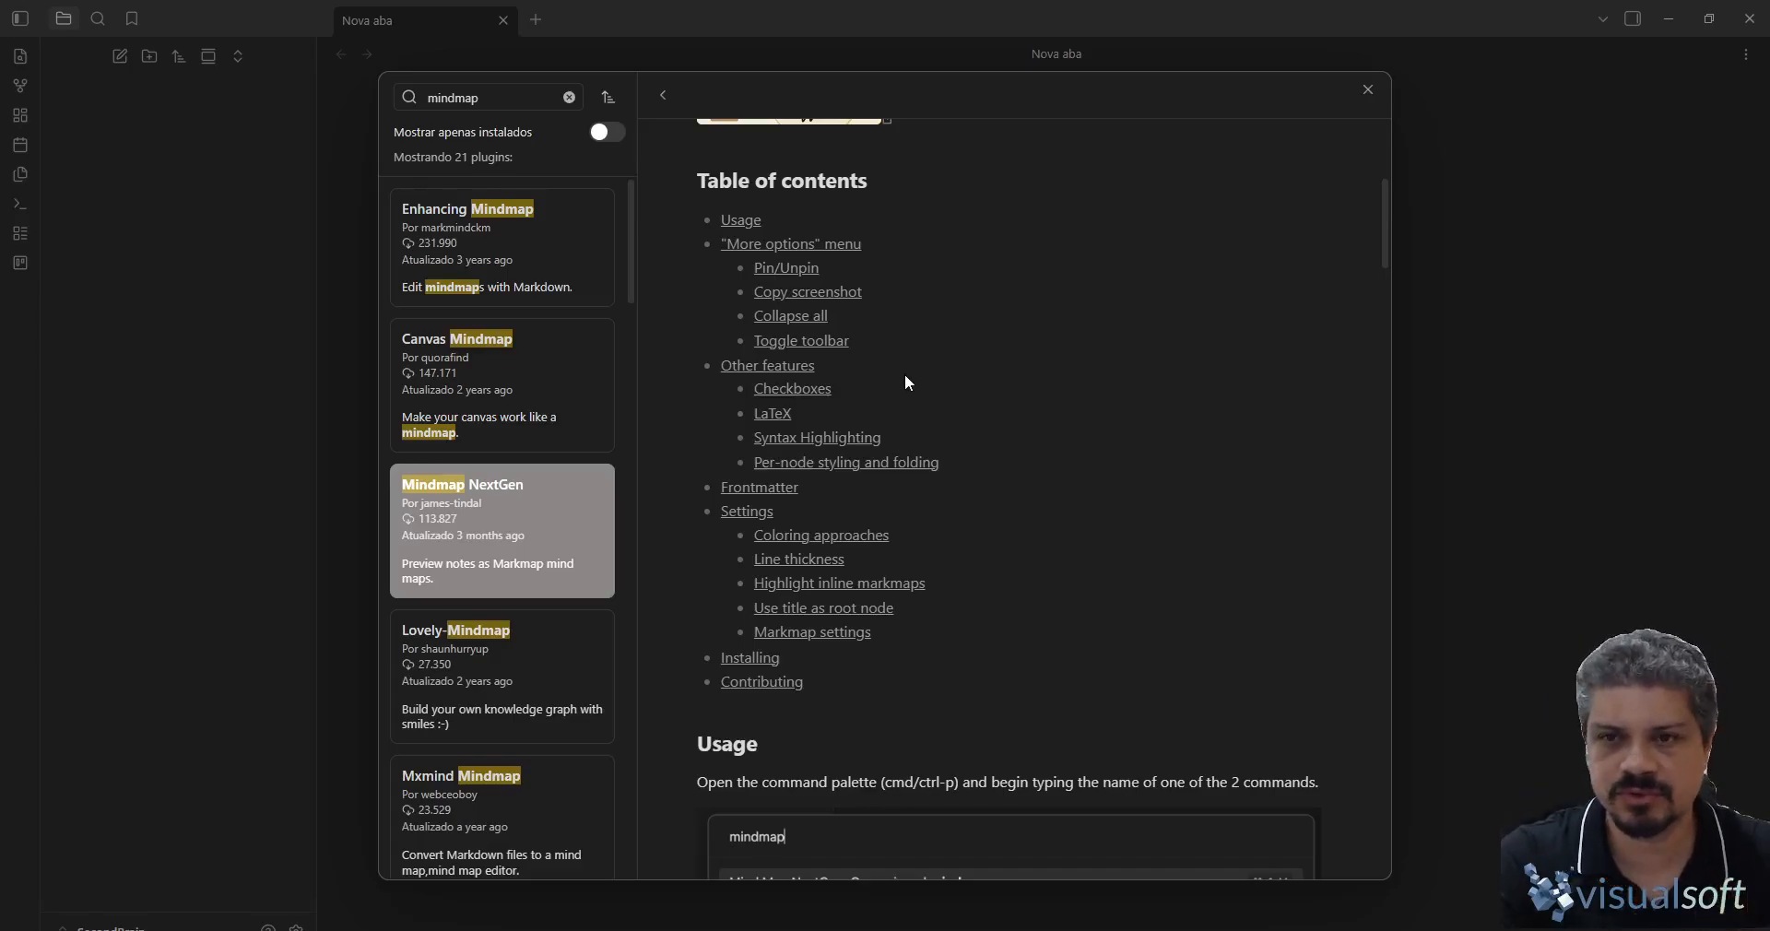
scroll(908, 383, down, 10)
scroll(905, 373, down, 12)
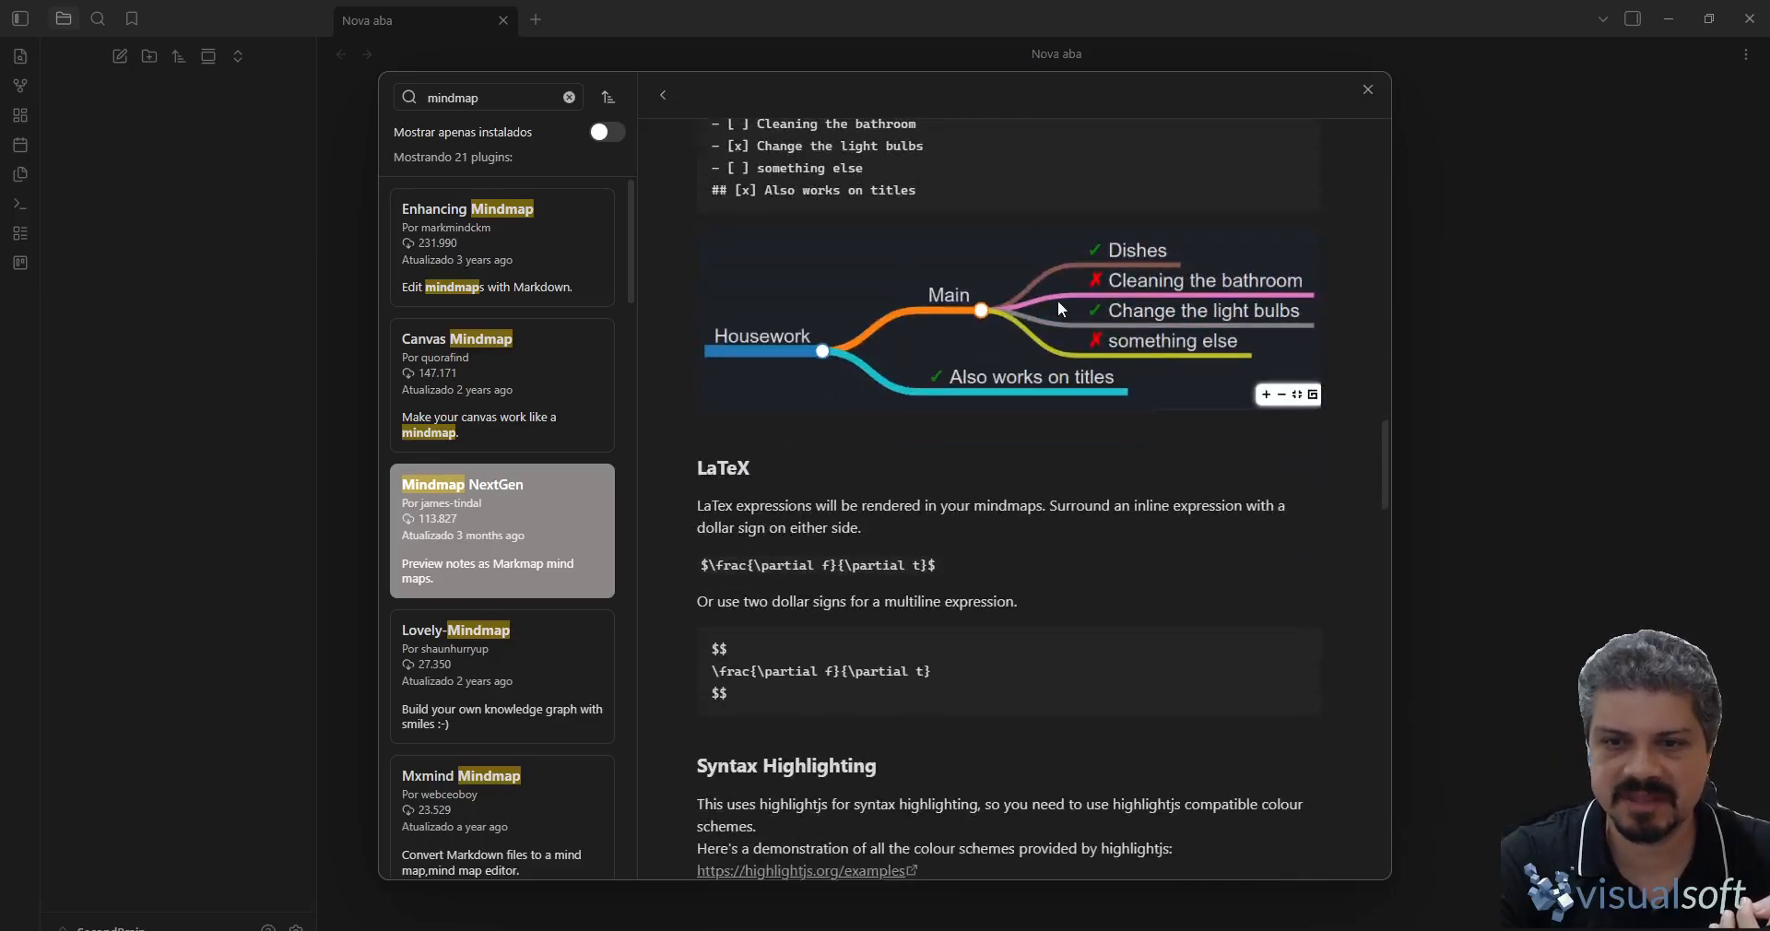
scroll(1036, 335, up, 20)
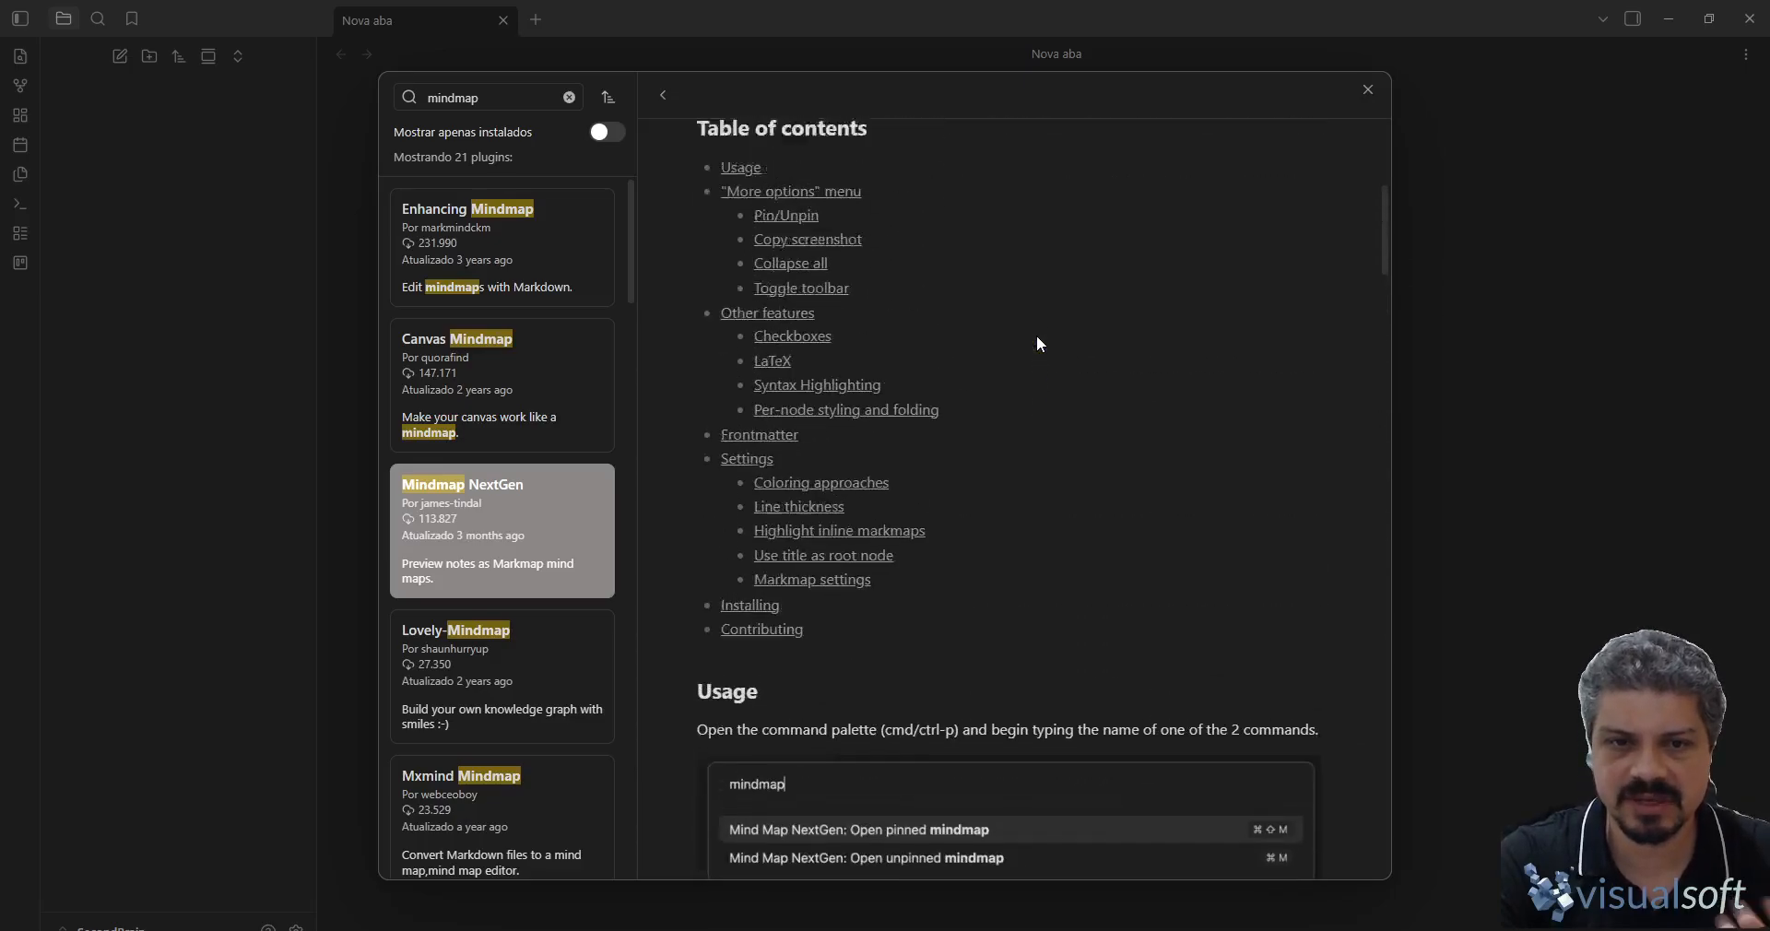
scroll(1036, 344, up, 2)
scroll(950, 383, down, 4)
scroll(937, 379, up, 4)
scroll(823, 401, down, 9)
scroll(824, 401, down, 15)
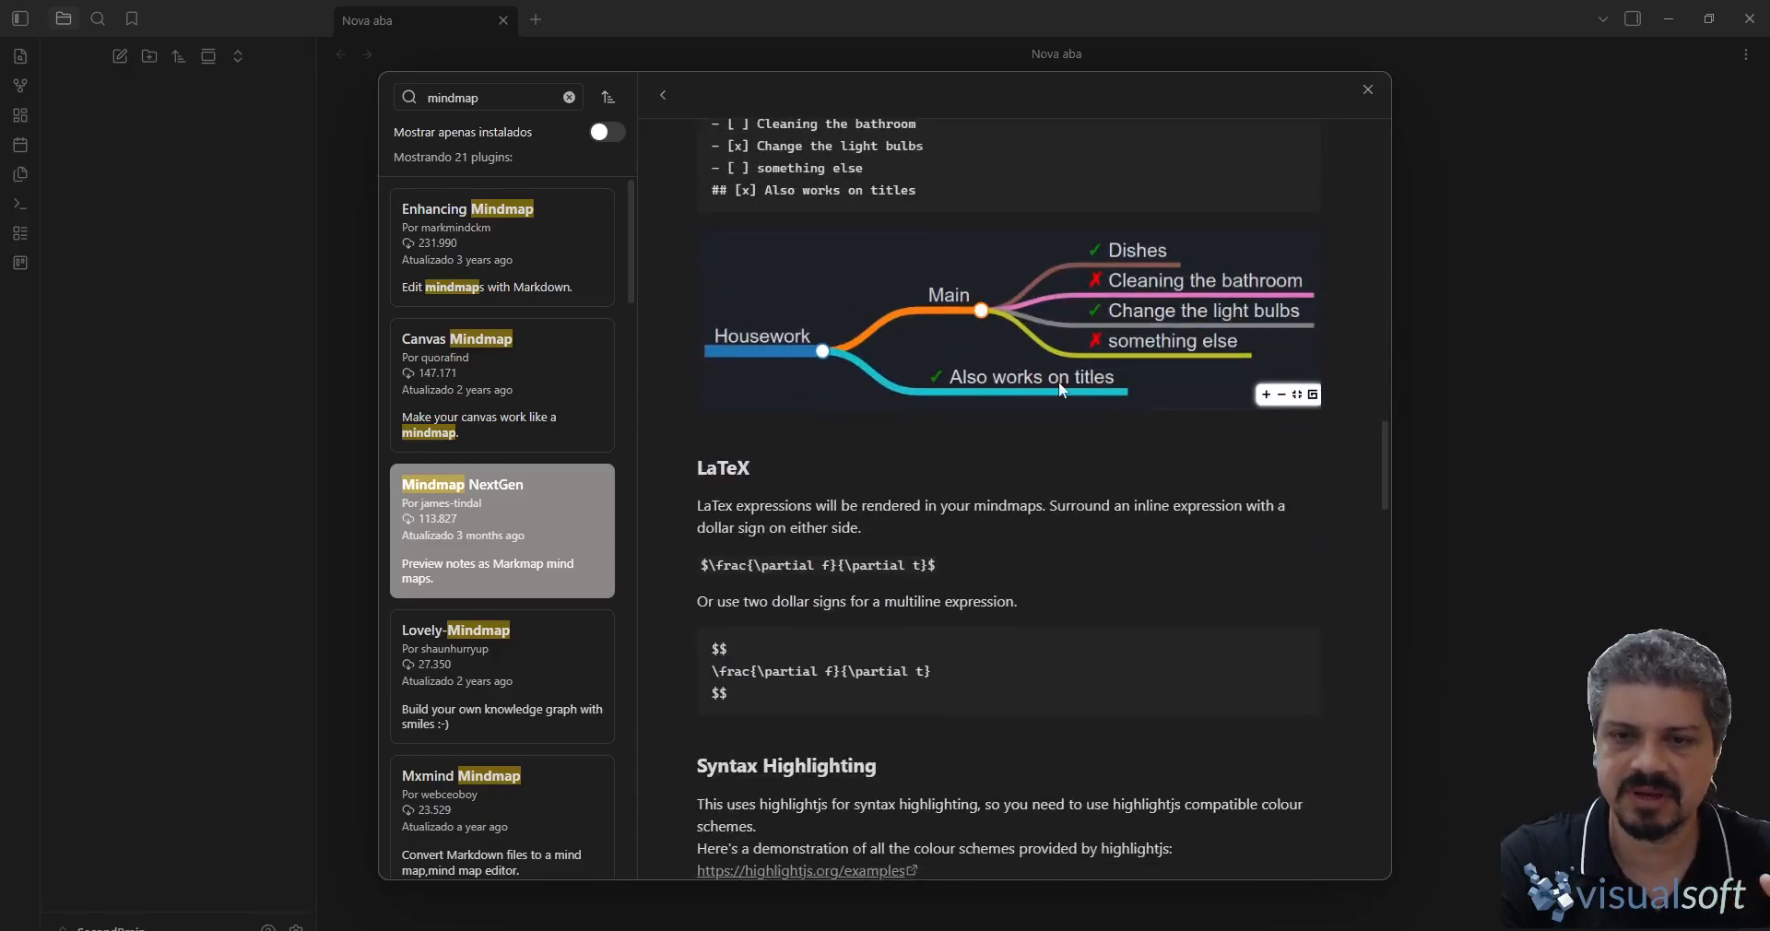
scroll(979, 399, up, 20)
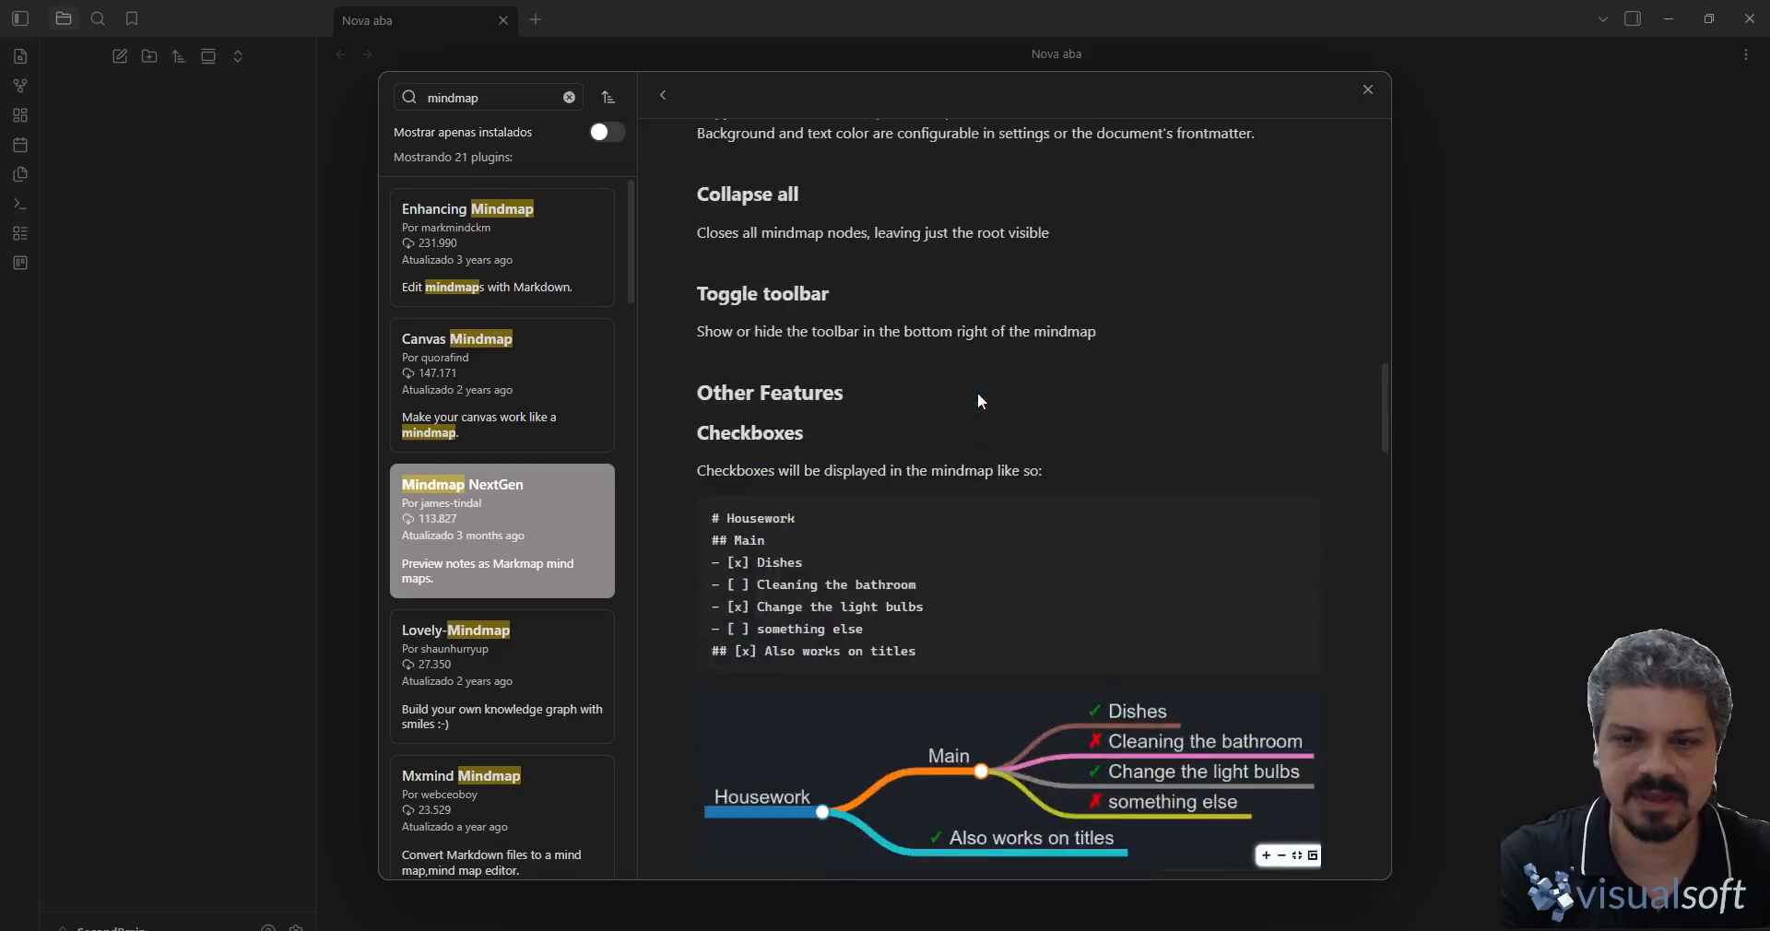
scroll(978, 399, up, 2)
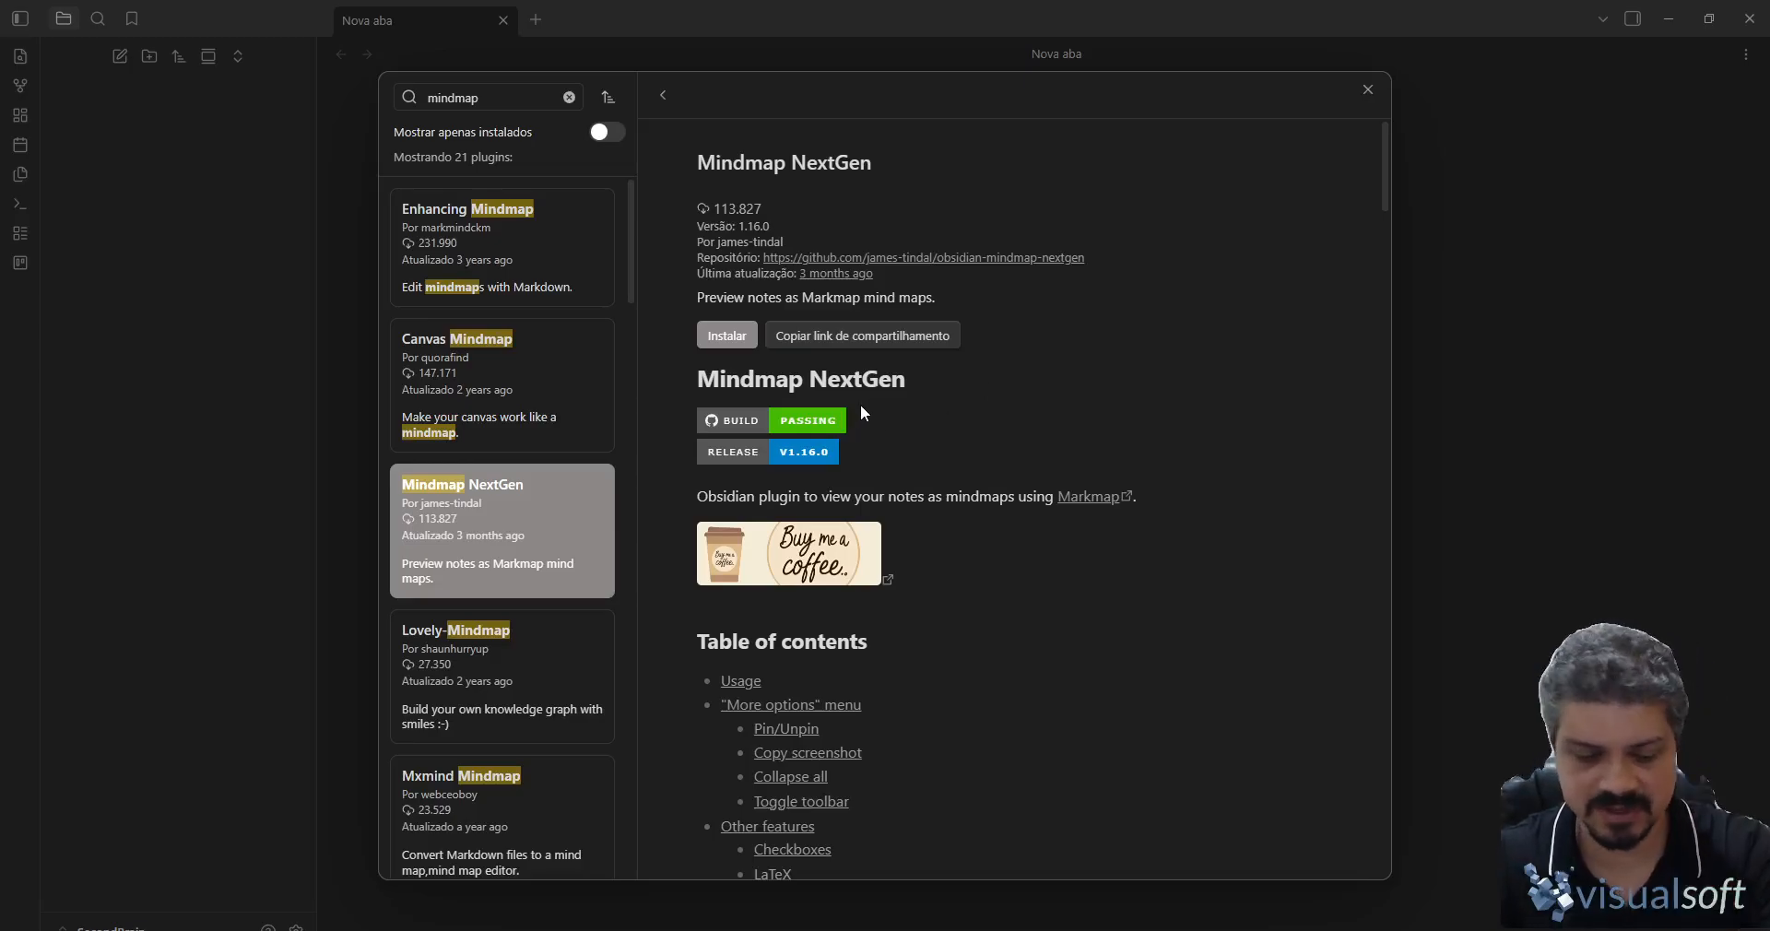
- Install and enable the Mindmap NextGen plugin, and clear the plugin search
click(737, 330)
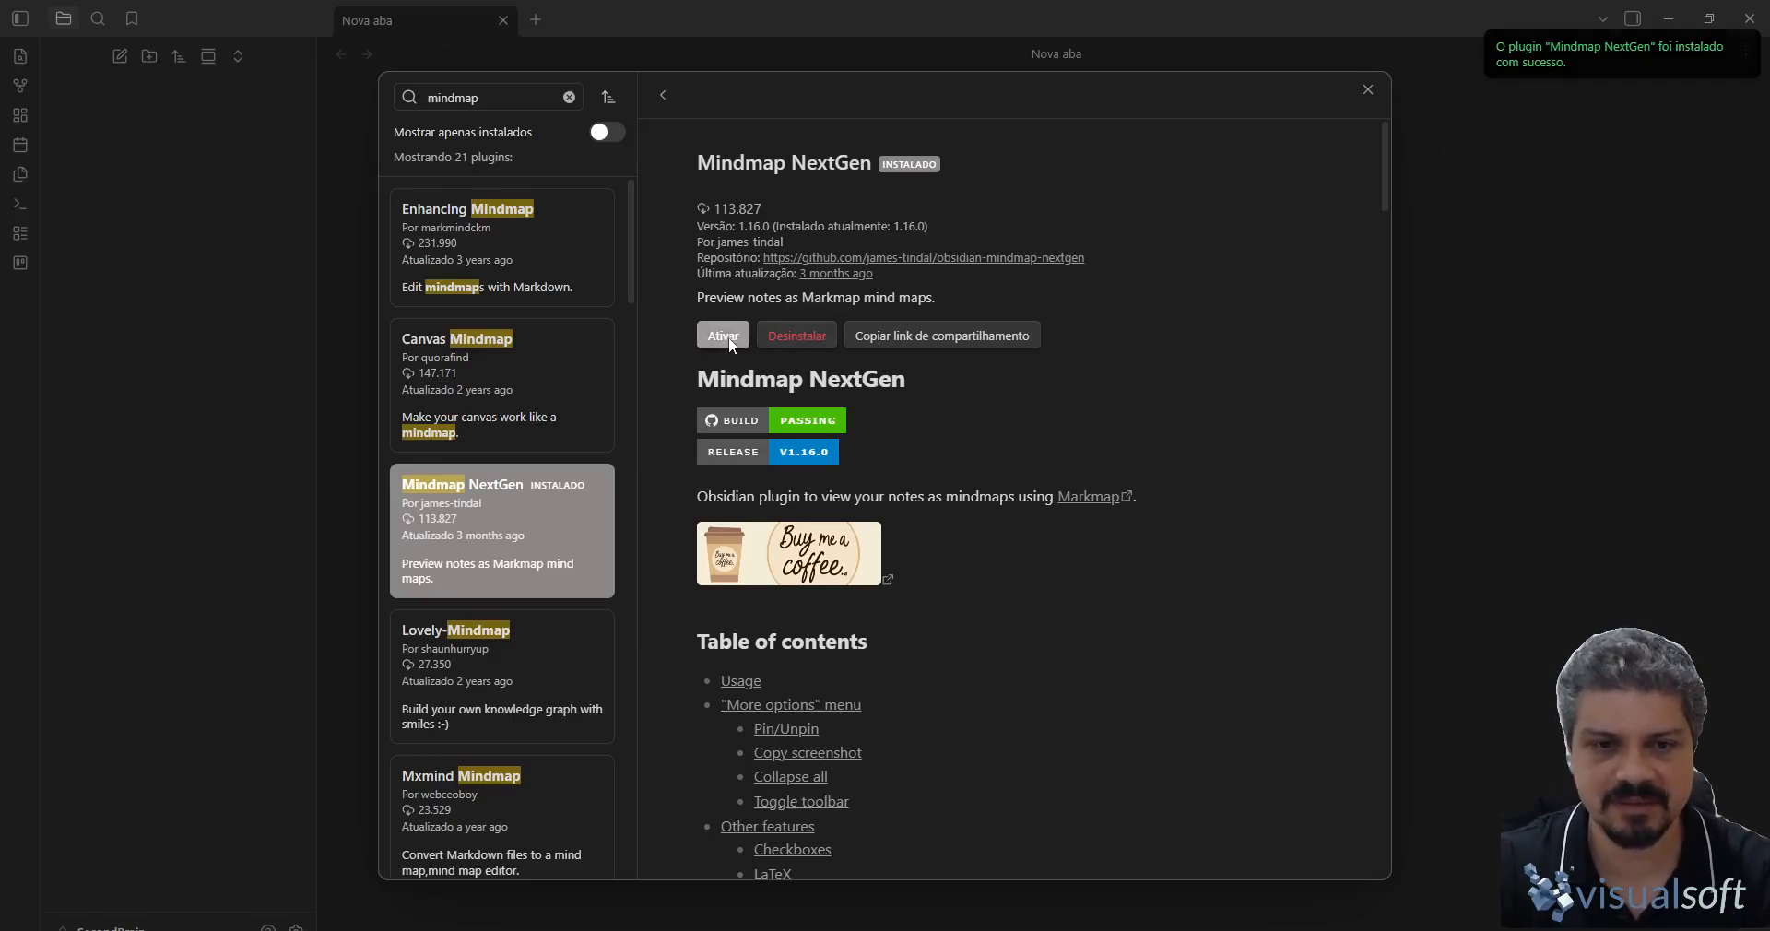
click(727, 338)
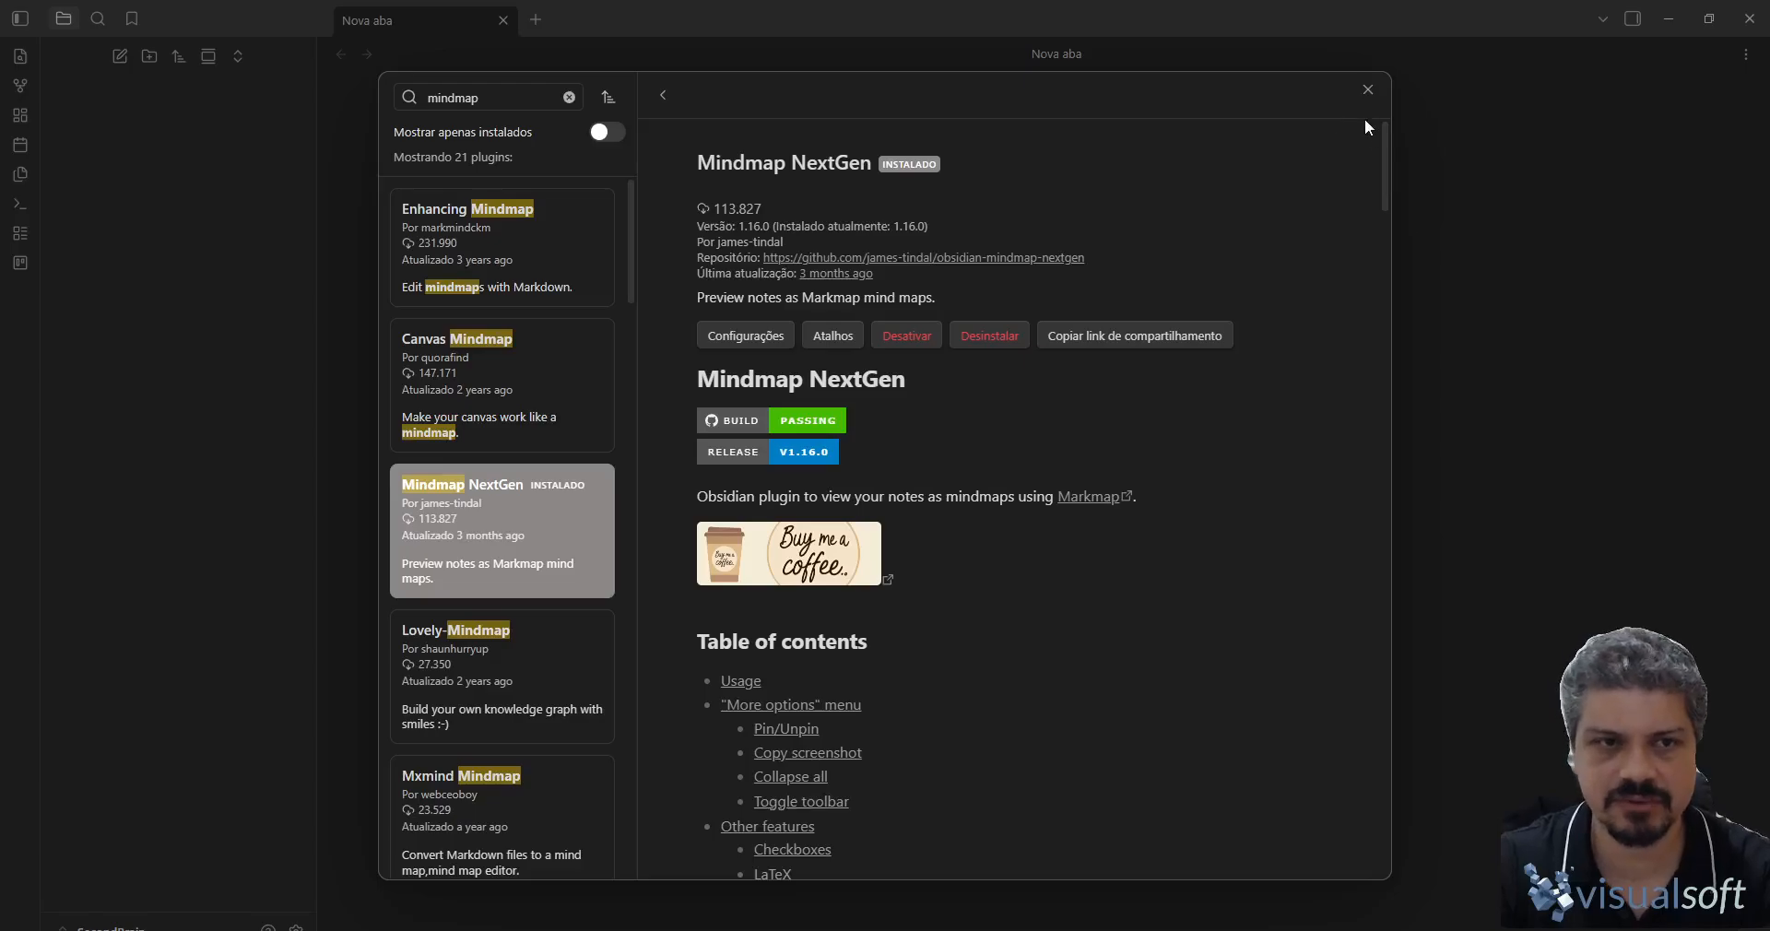
click(569, 97)
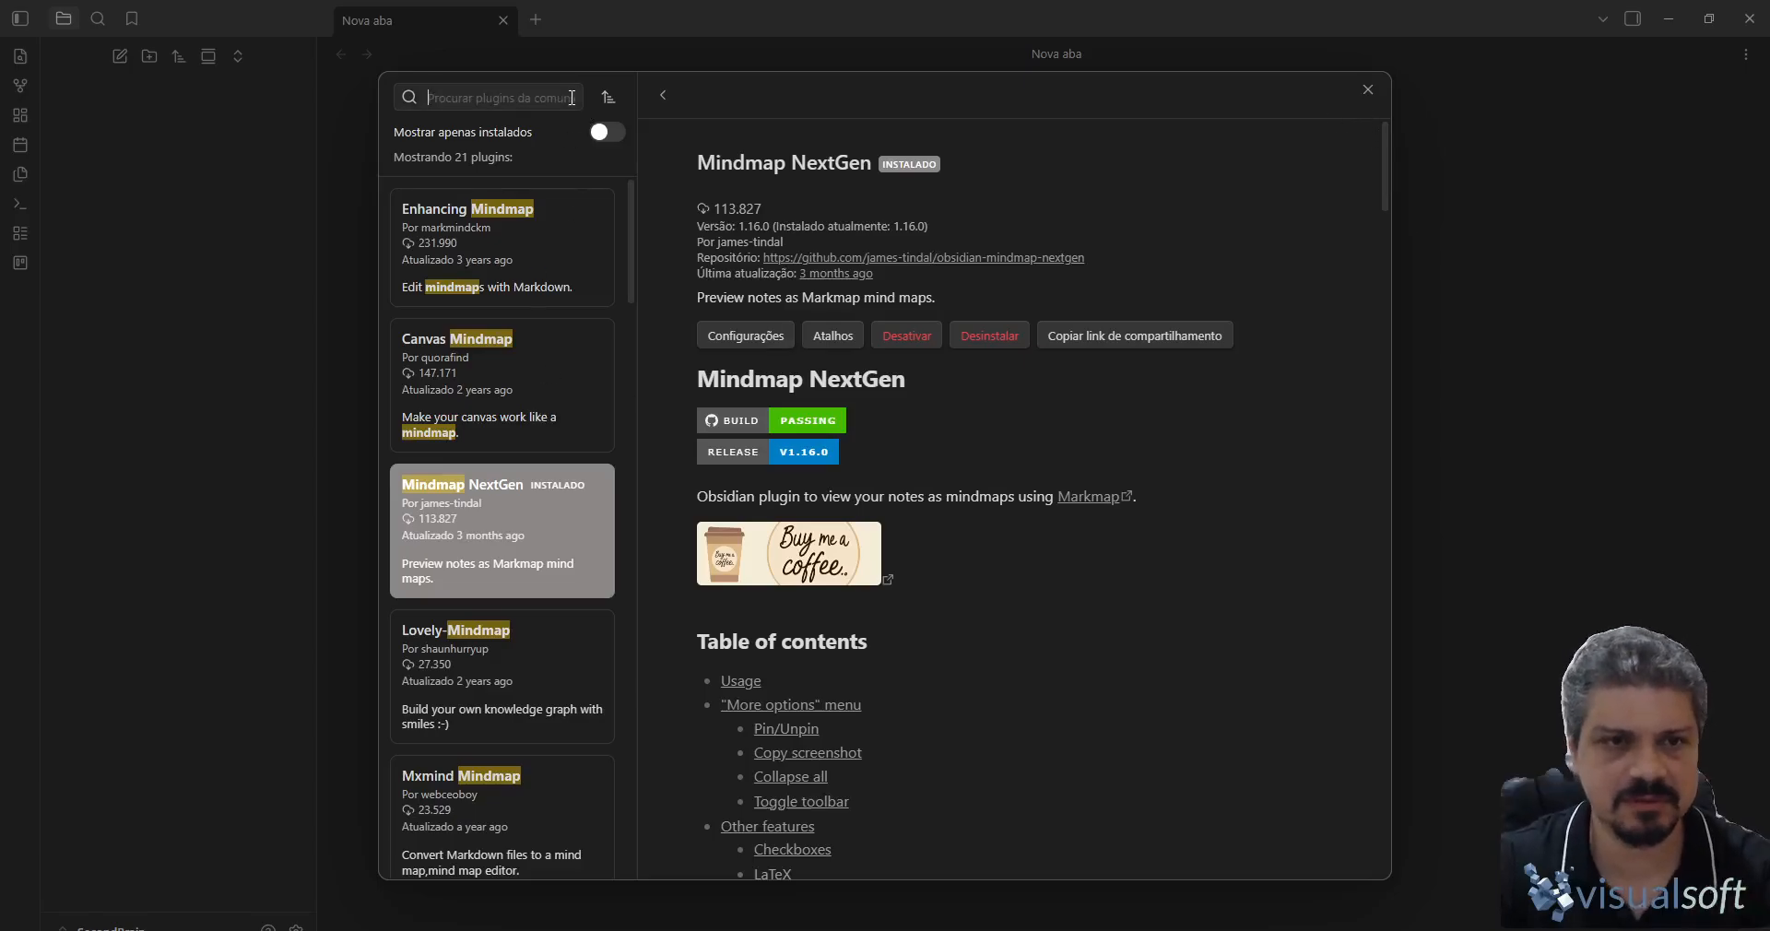
- Look over the full community plugin catalogue, and close it together with the settings
click(663, 96)
scroll(1015, 446, down, 10)
scroll(1015, 446, down, 5)
scroll(1015, 446, up, 15)
scroll(905, 424, up, 3)
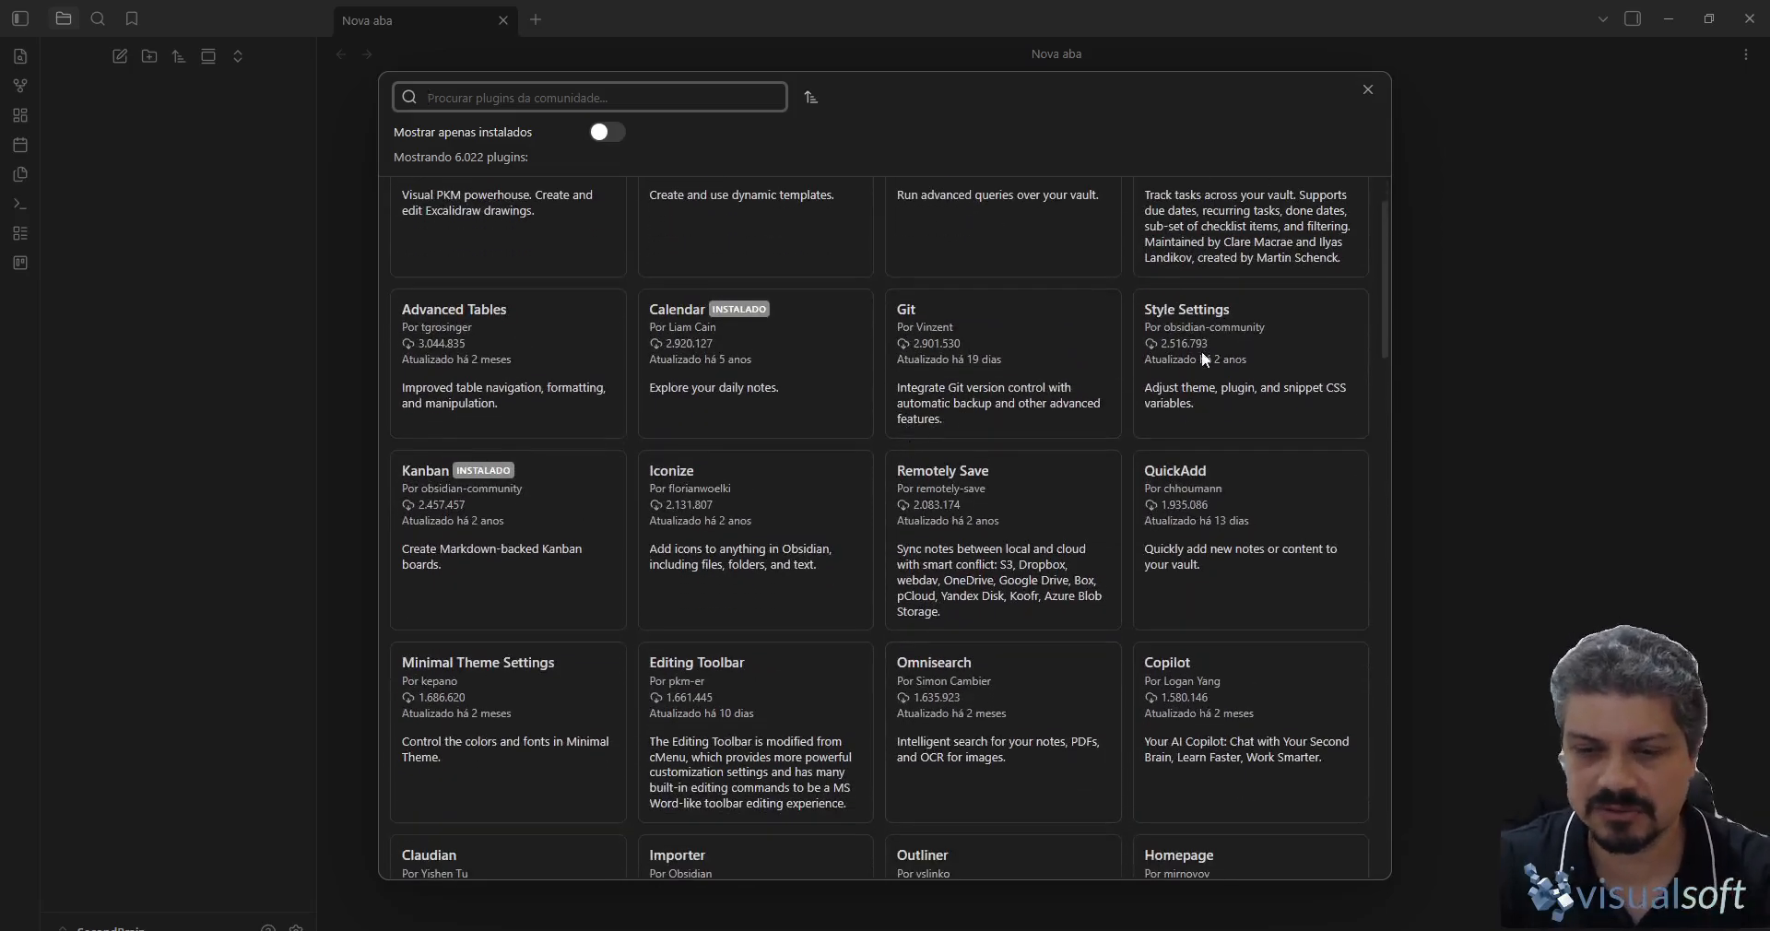
click(1368, 90)
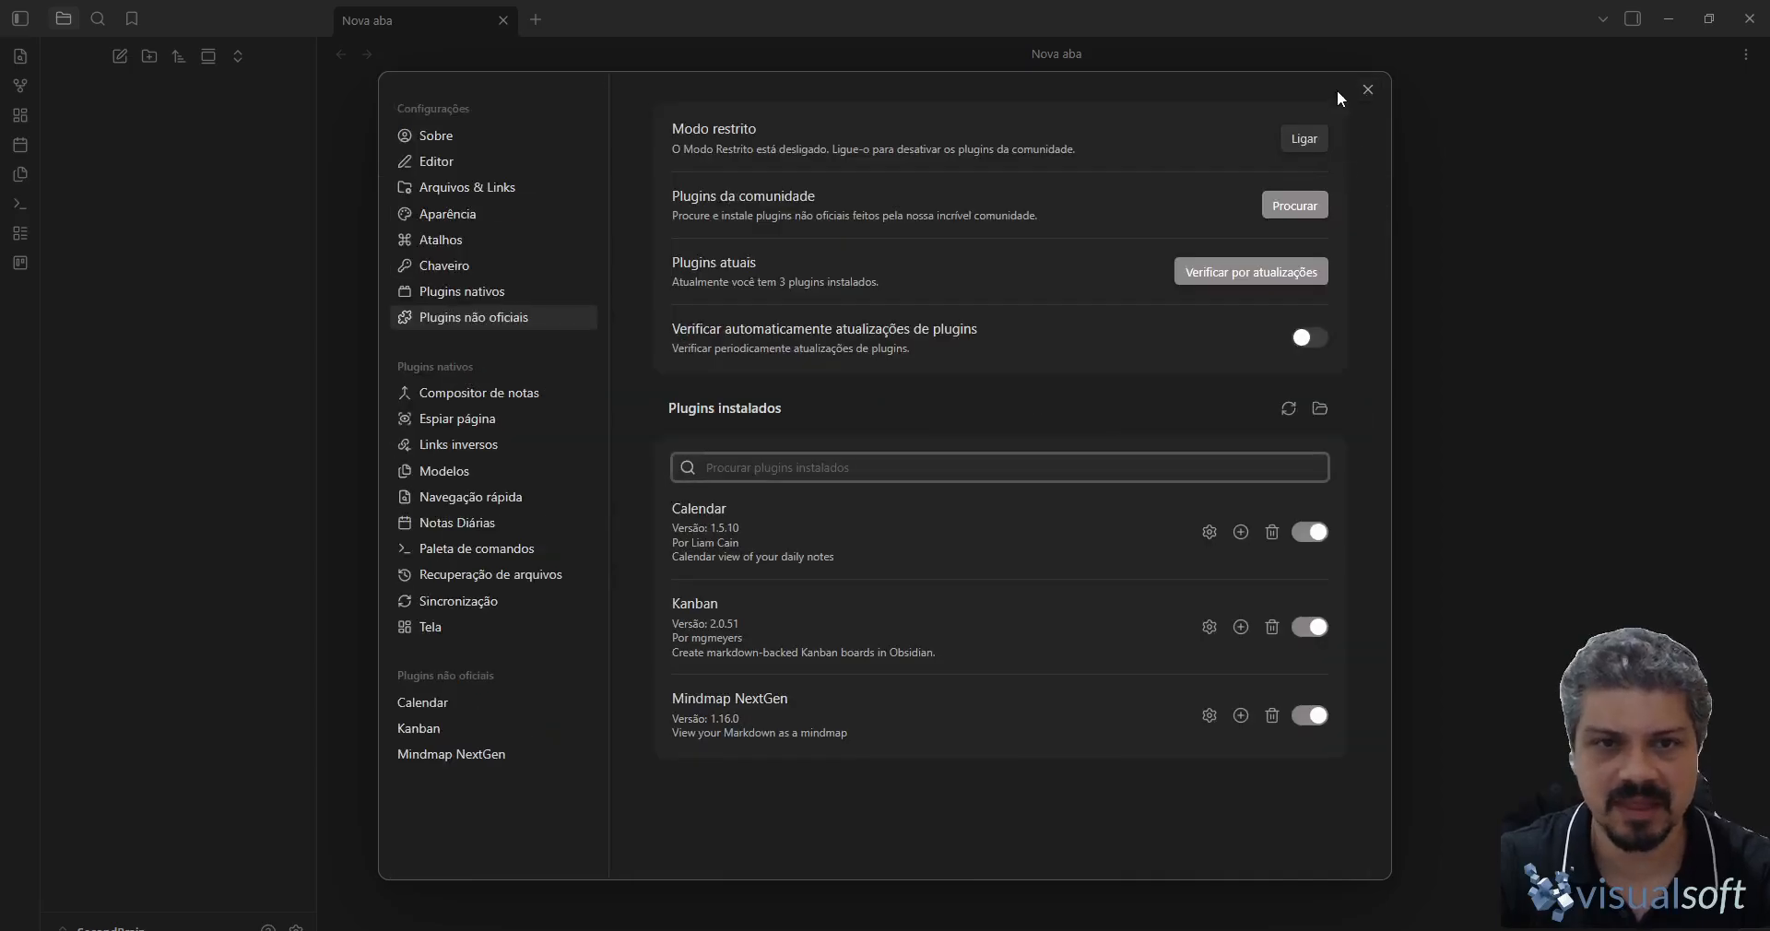
click(1365, 90)
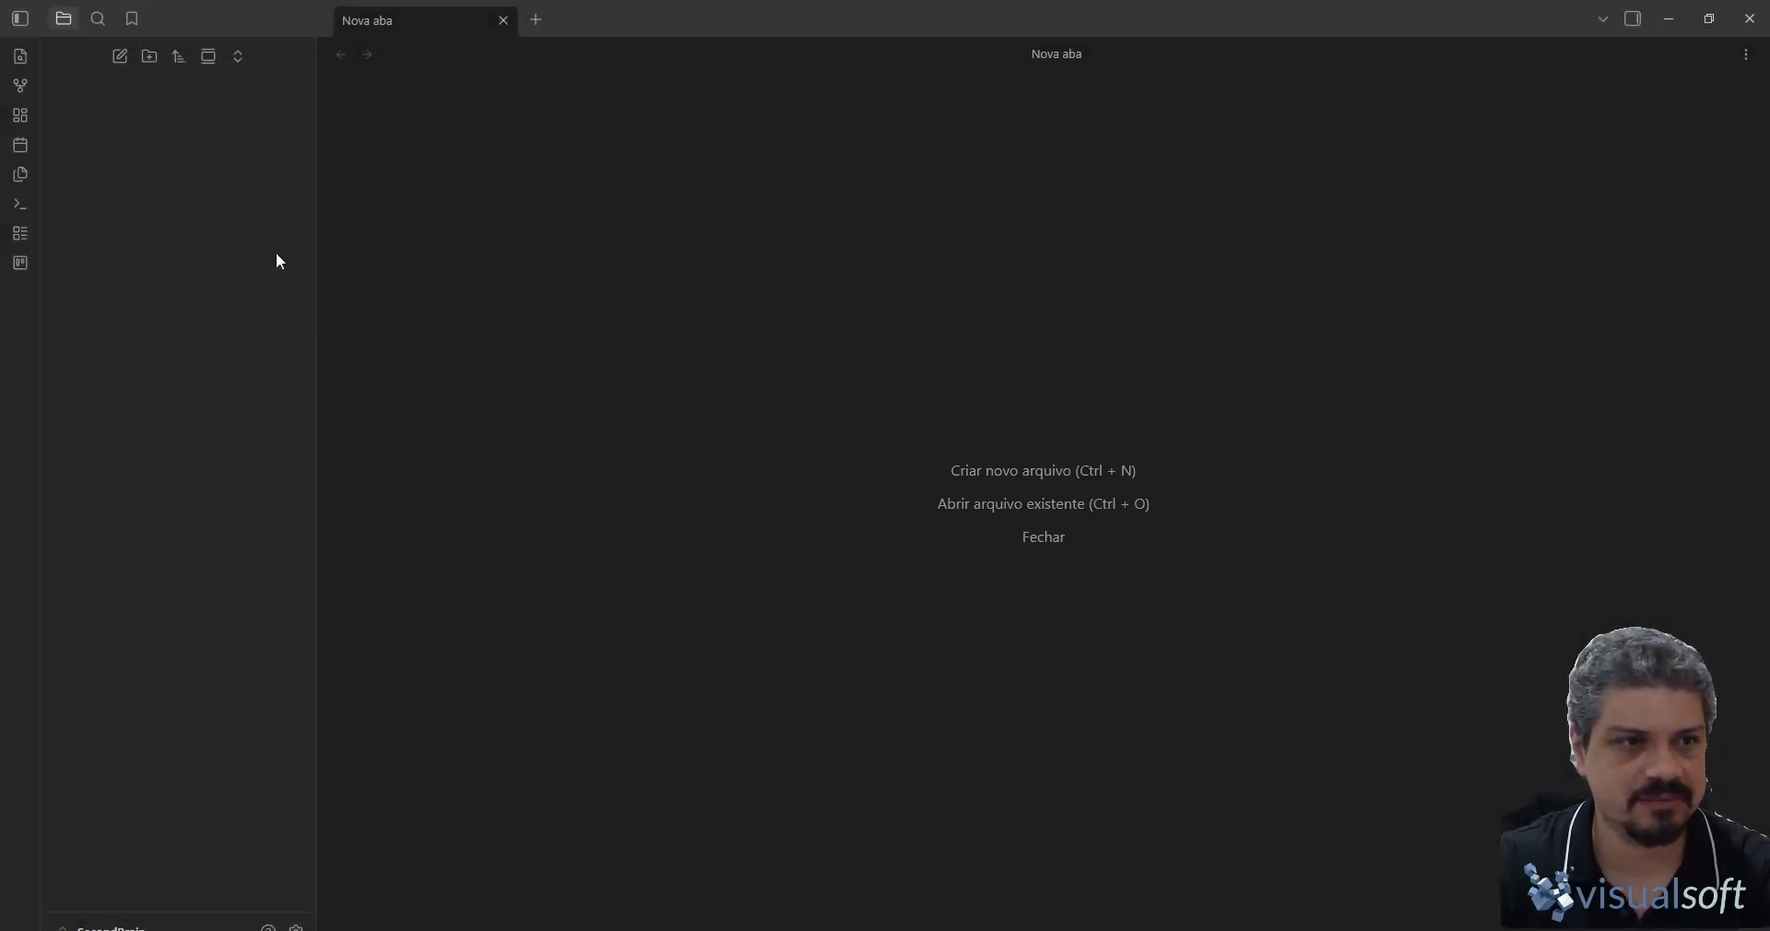
- Create a folder named "00 - Inbox" in the vault
click(150, 57)
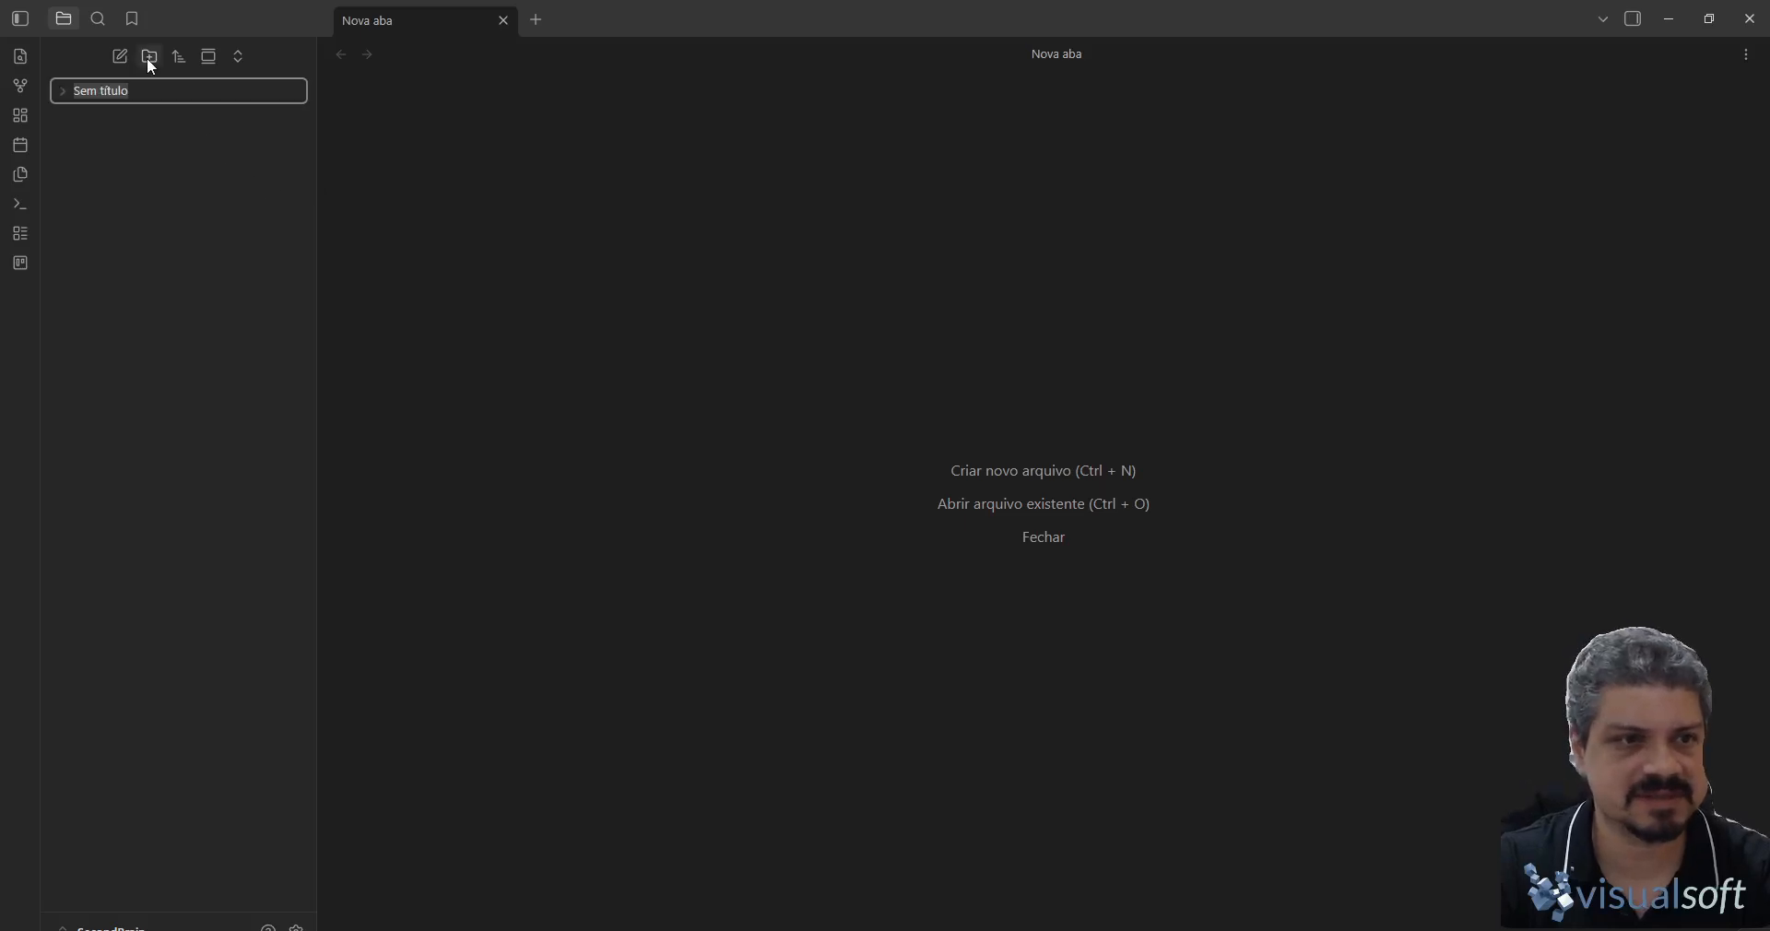
text(00 - Inb)
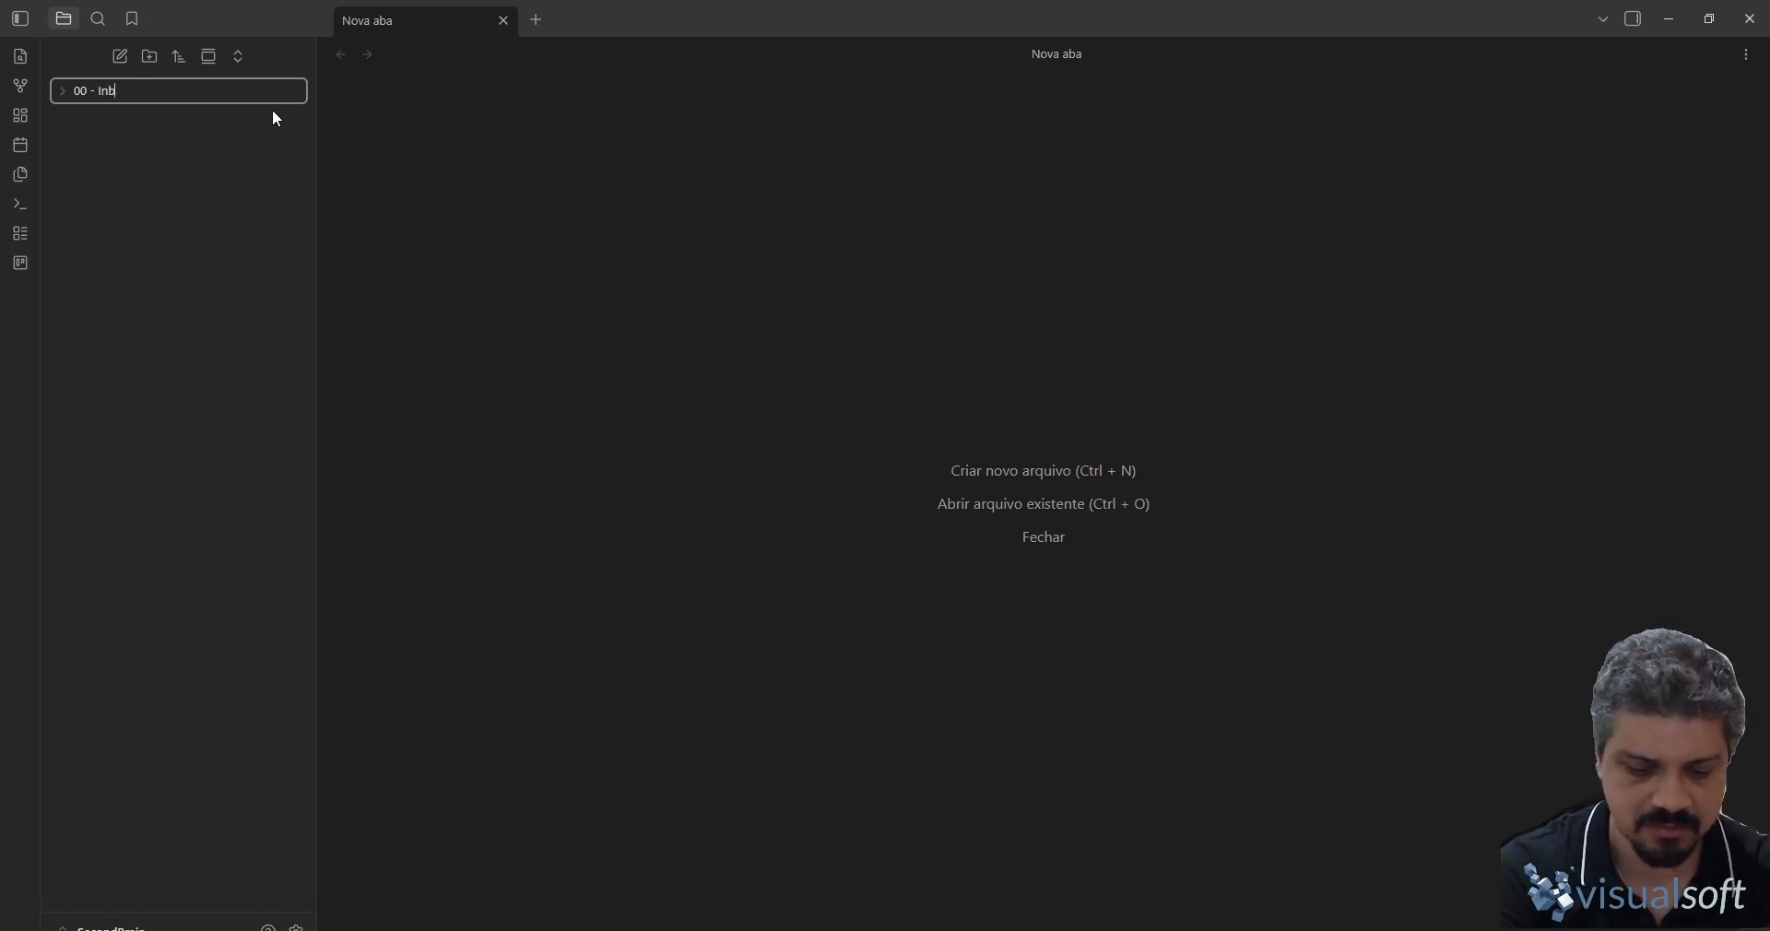
text(ox)
key(Return)
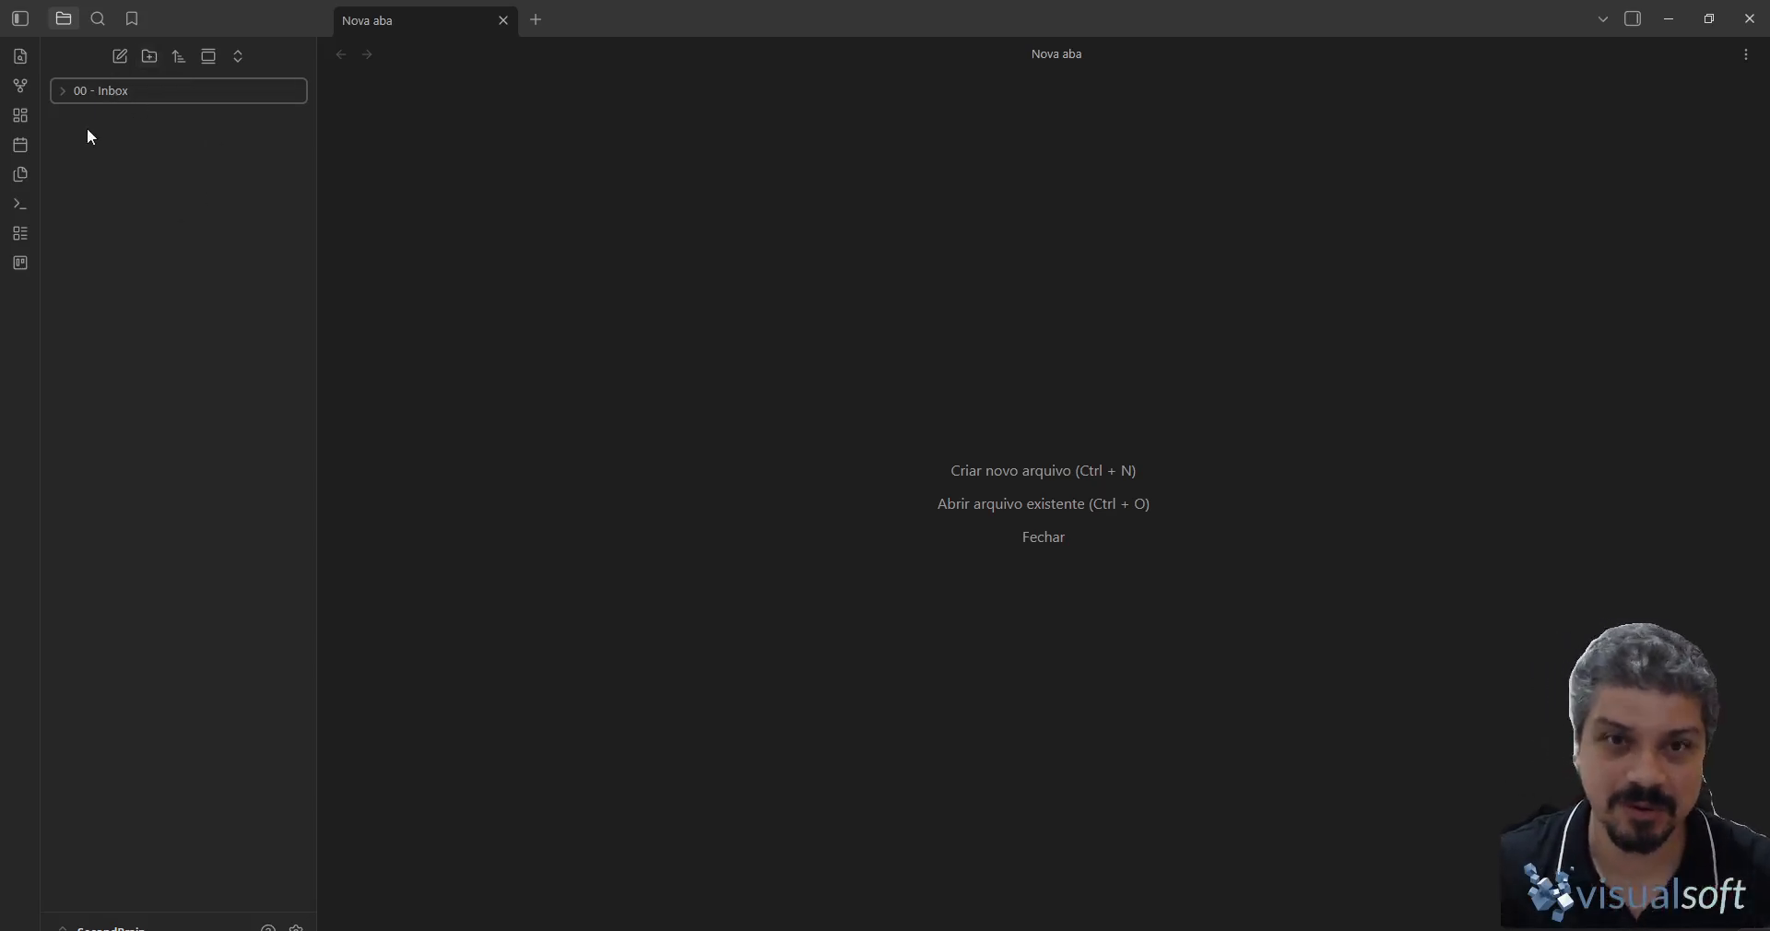
- Create a folder named "01 - Projetos" at the vault's top level
click(154, 56)
text(01 -)
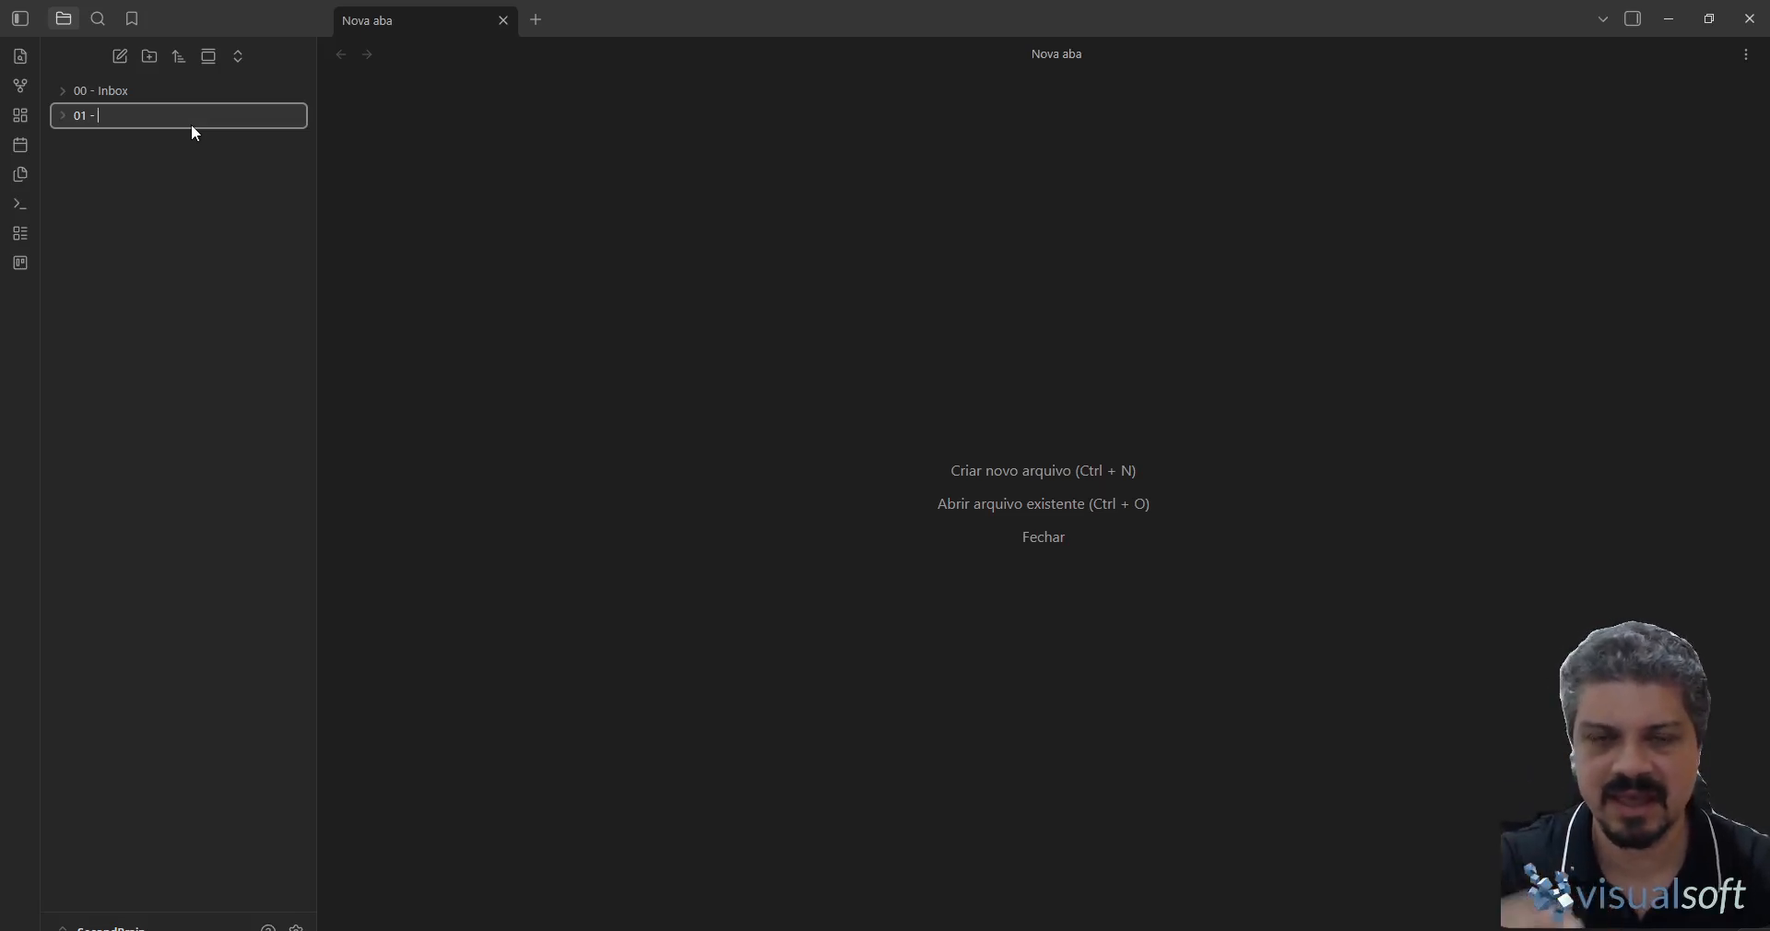
text(Projeto)
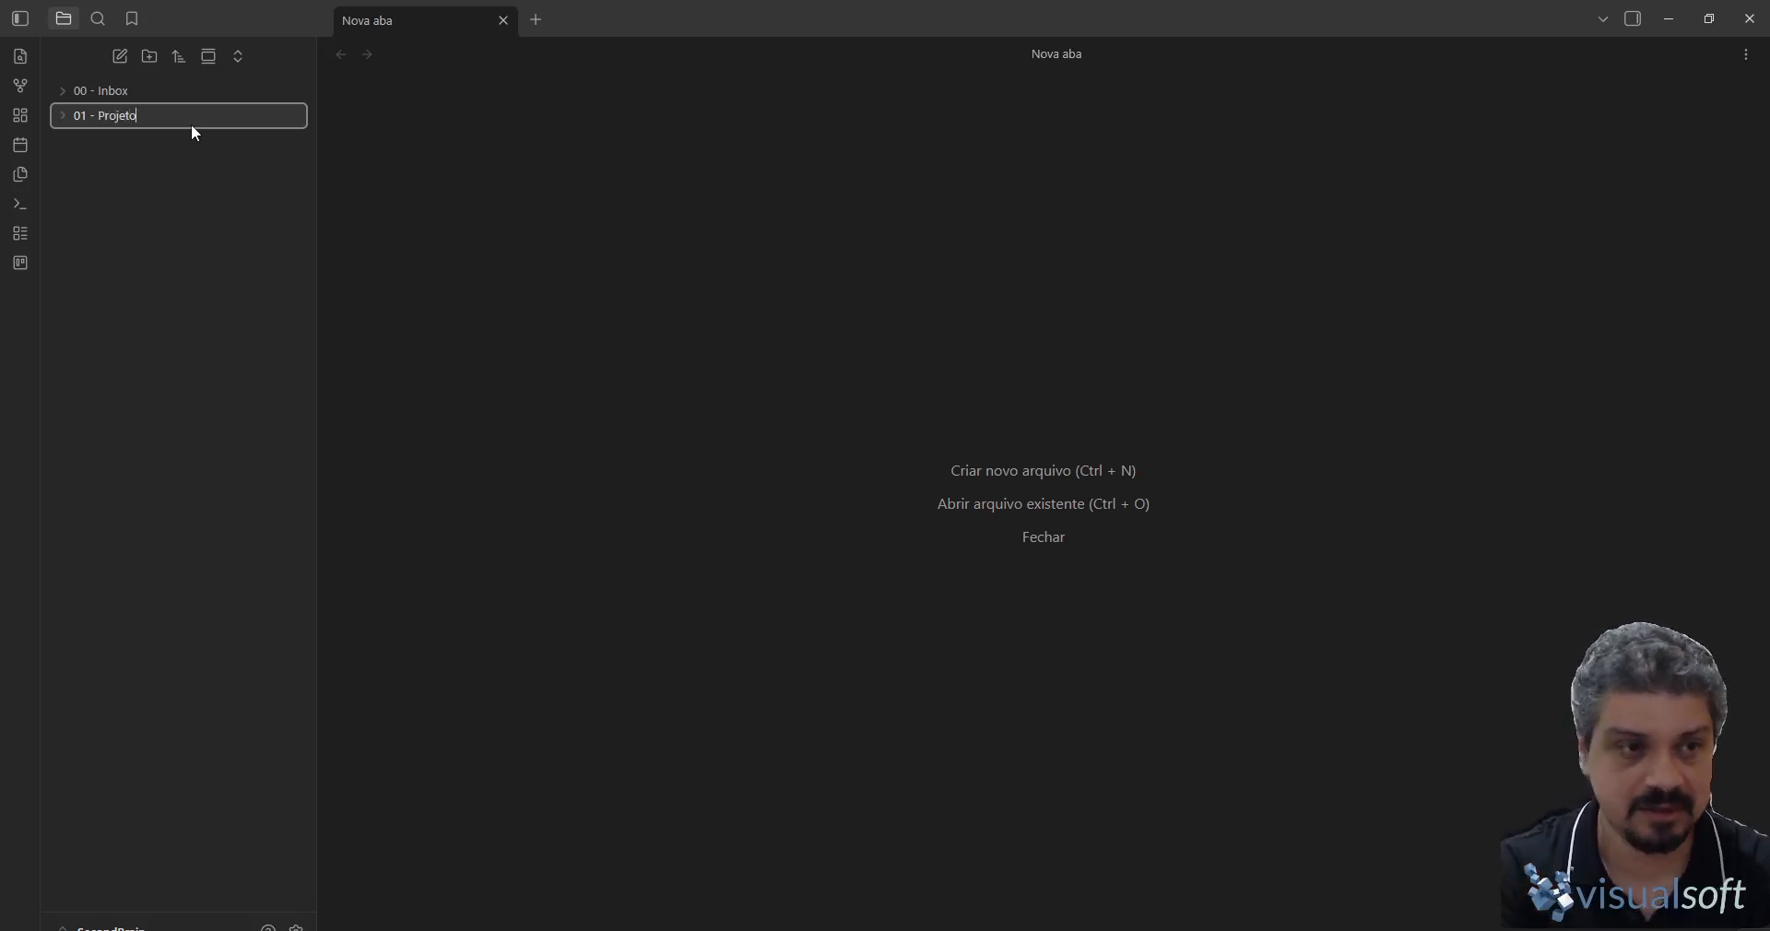
text(s)
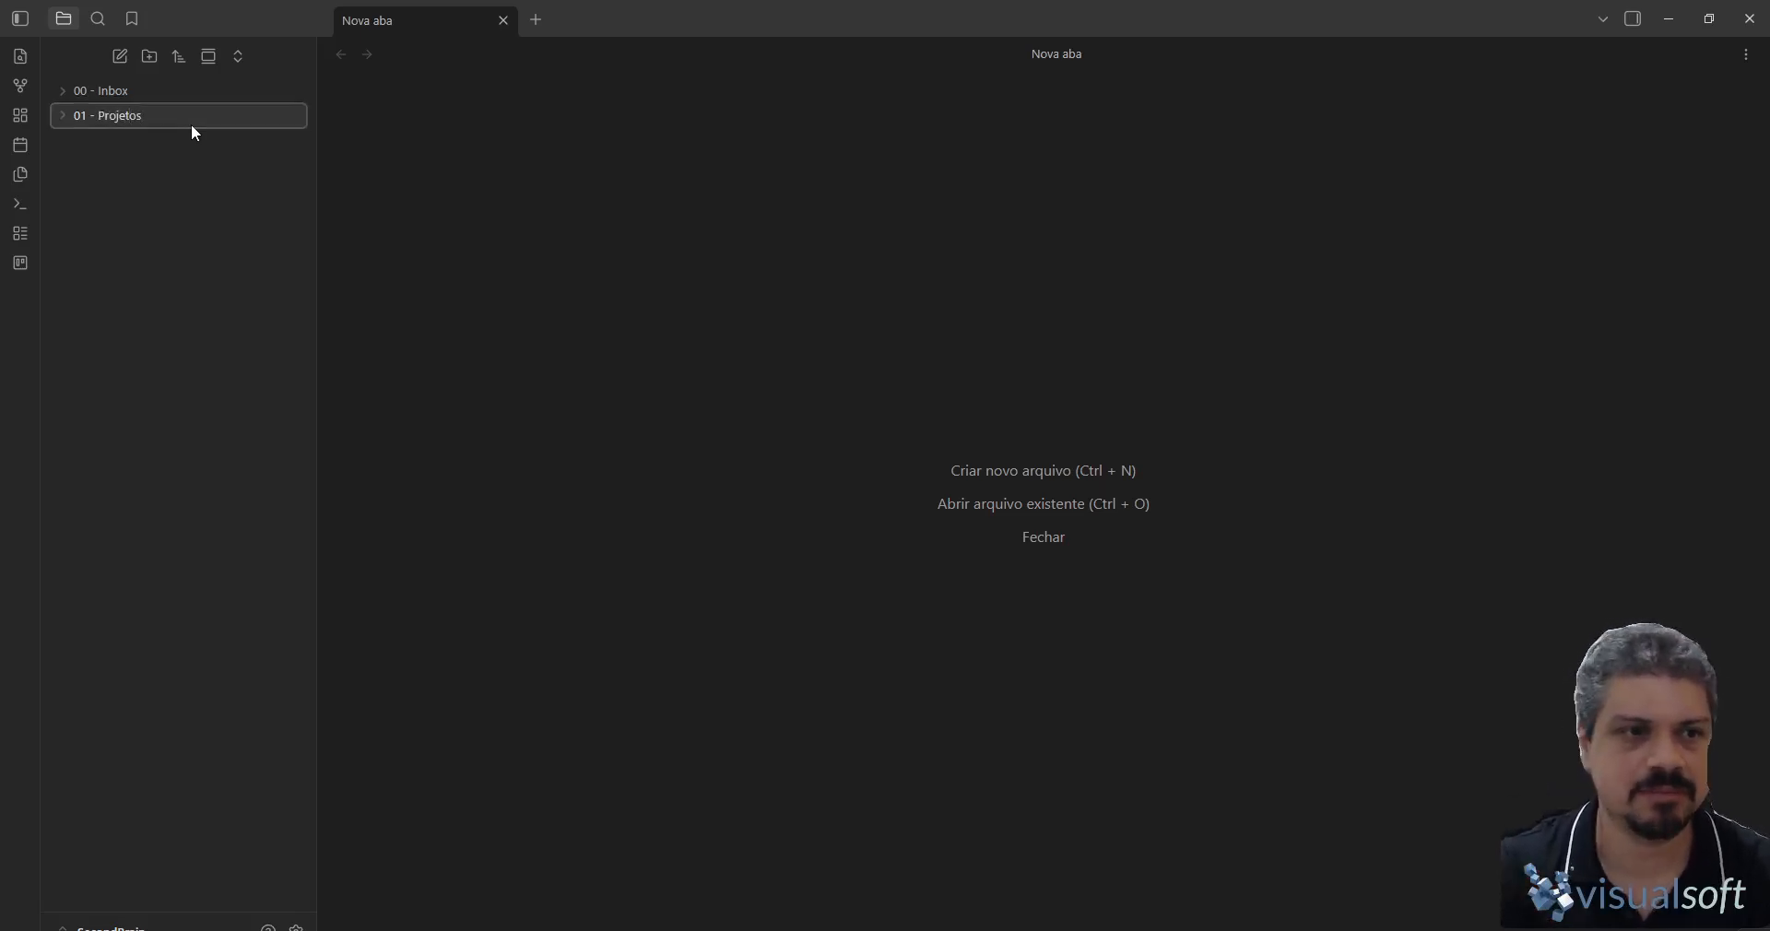
key(Return)
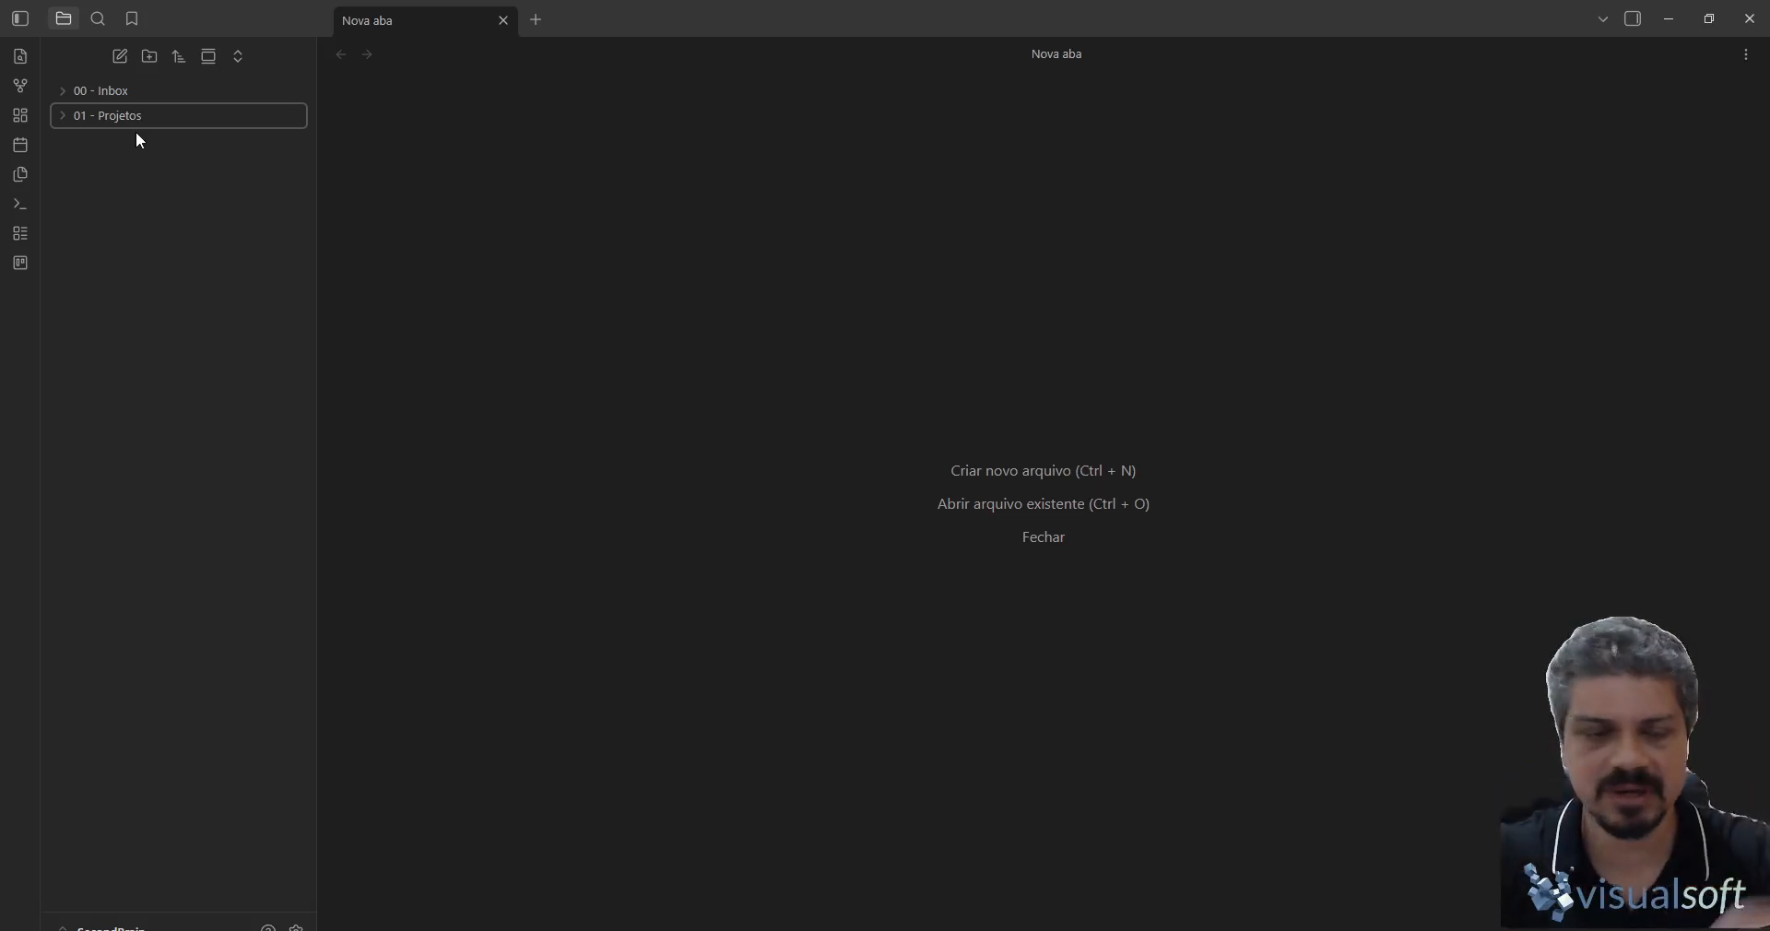
- Create a folder named "02 - Áreas" at the vault's top level
click(150, 56)
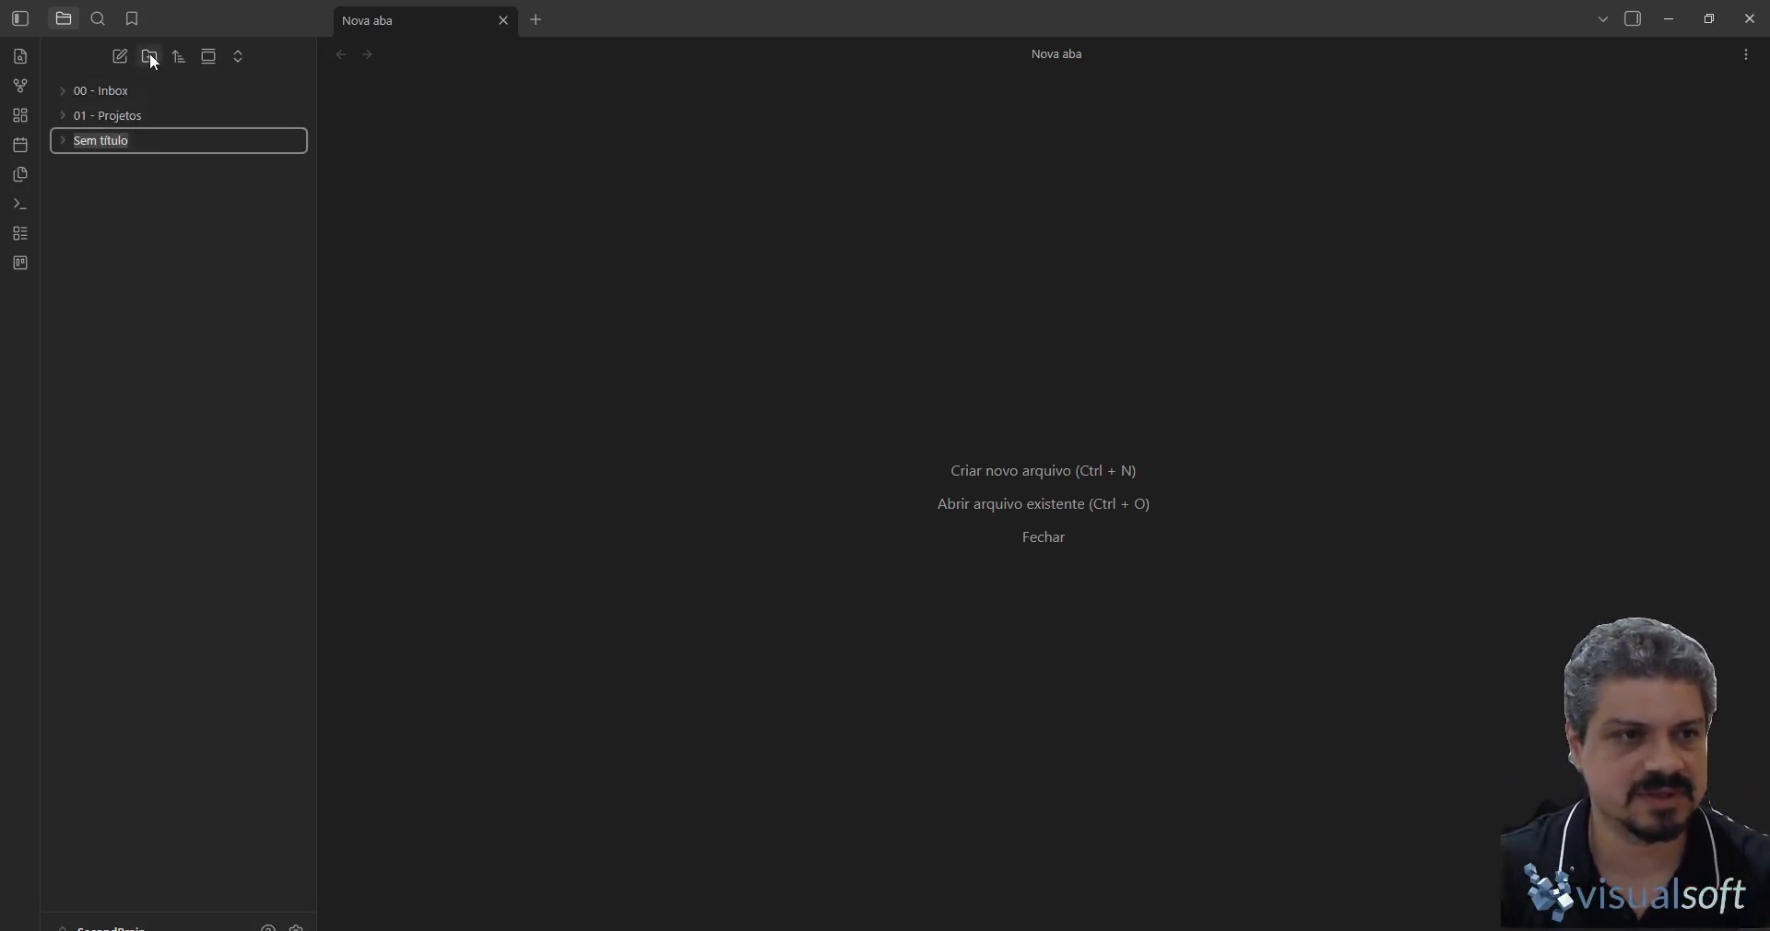
text(02 - A)
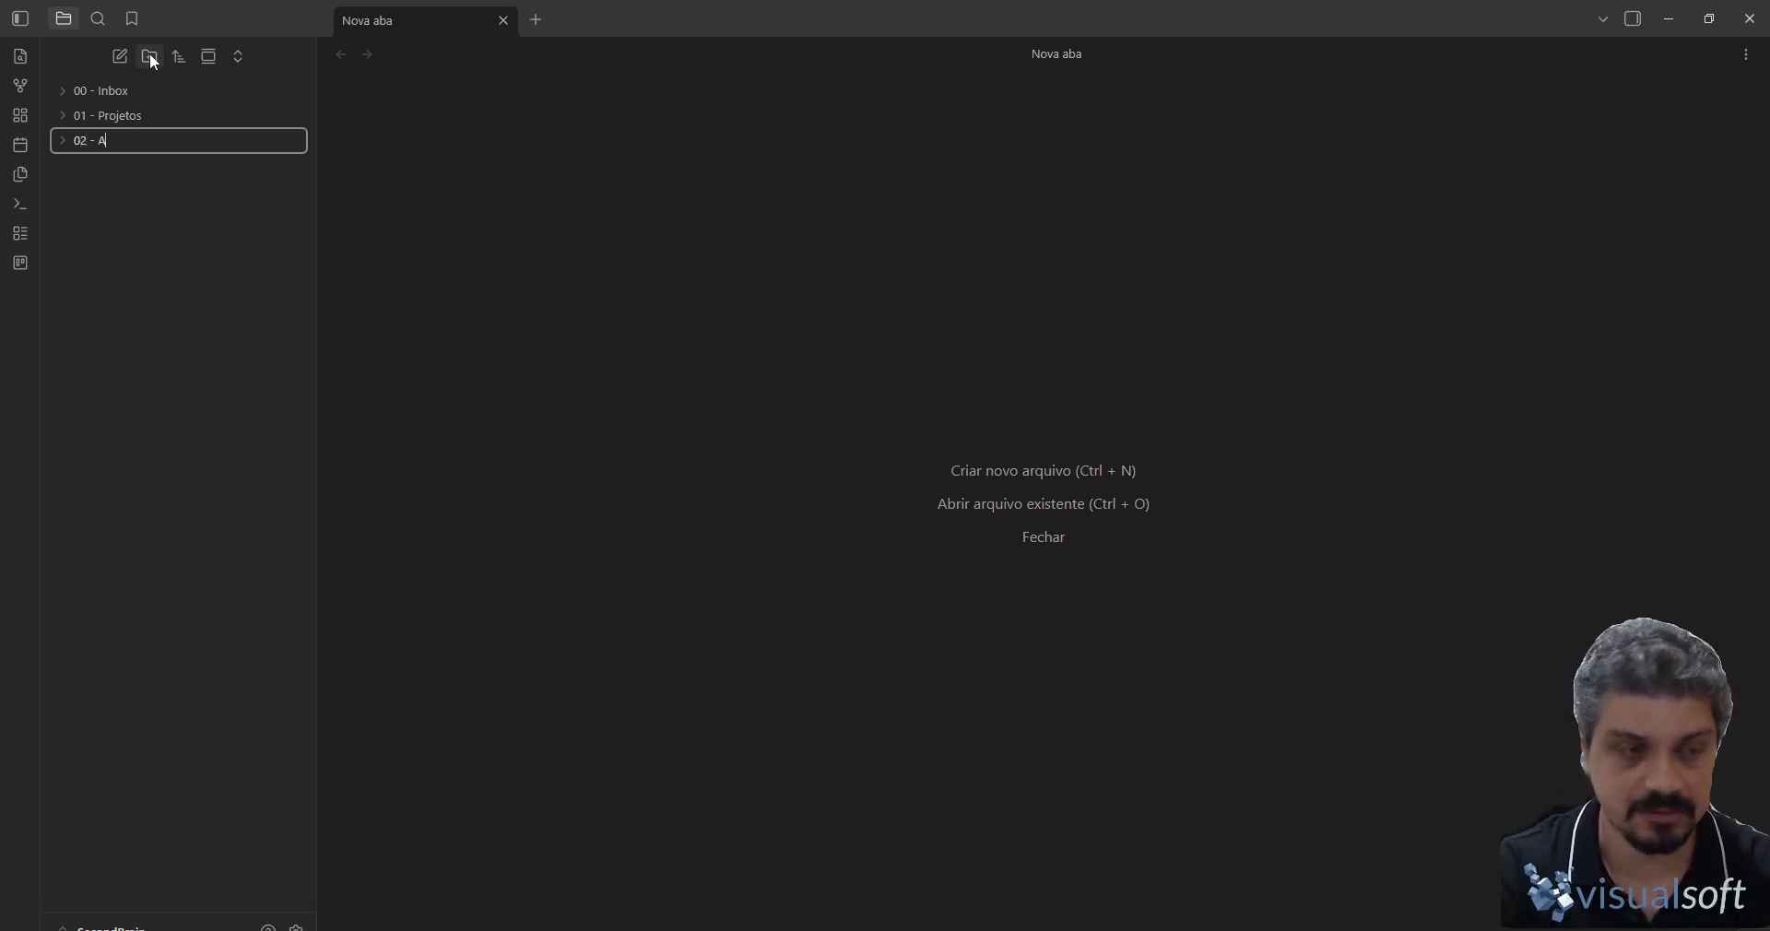
key(BackSpace)
text(Áreas)
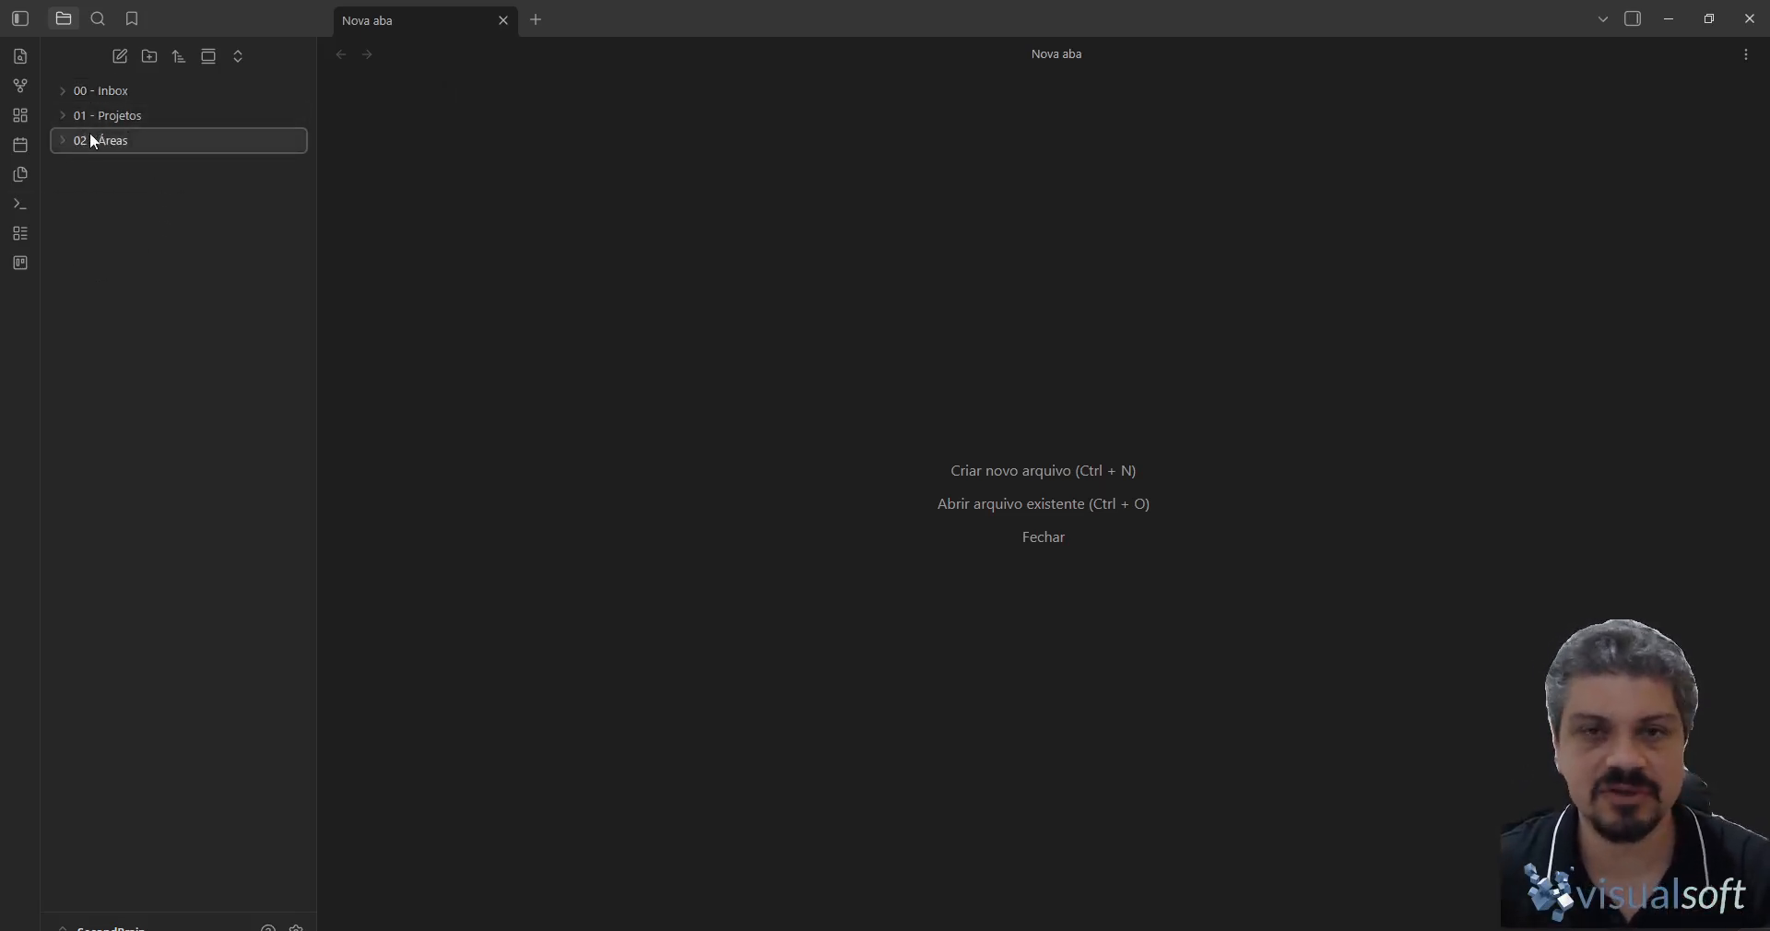
- Create a folder named "03 - Recursos" at the vault's top level
click(150, 57)
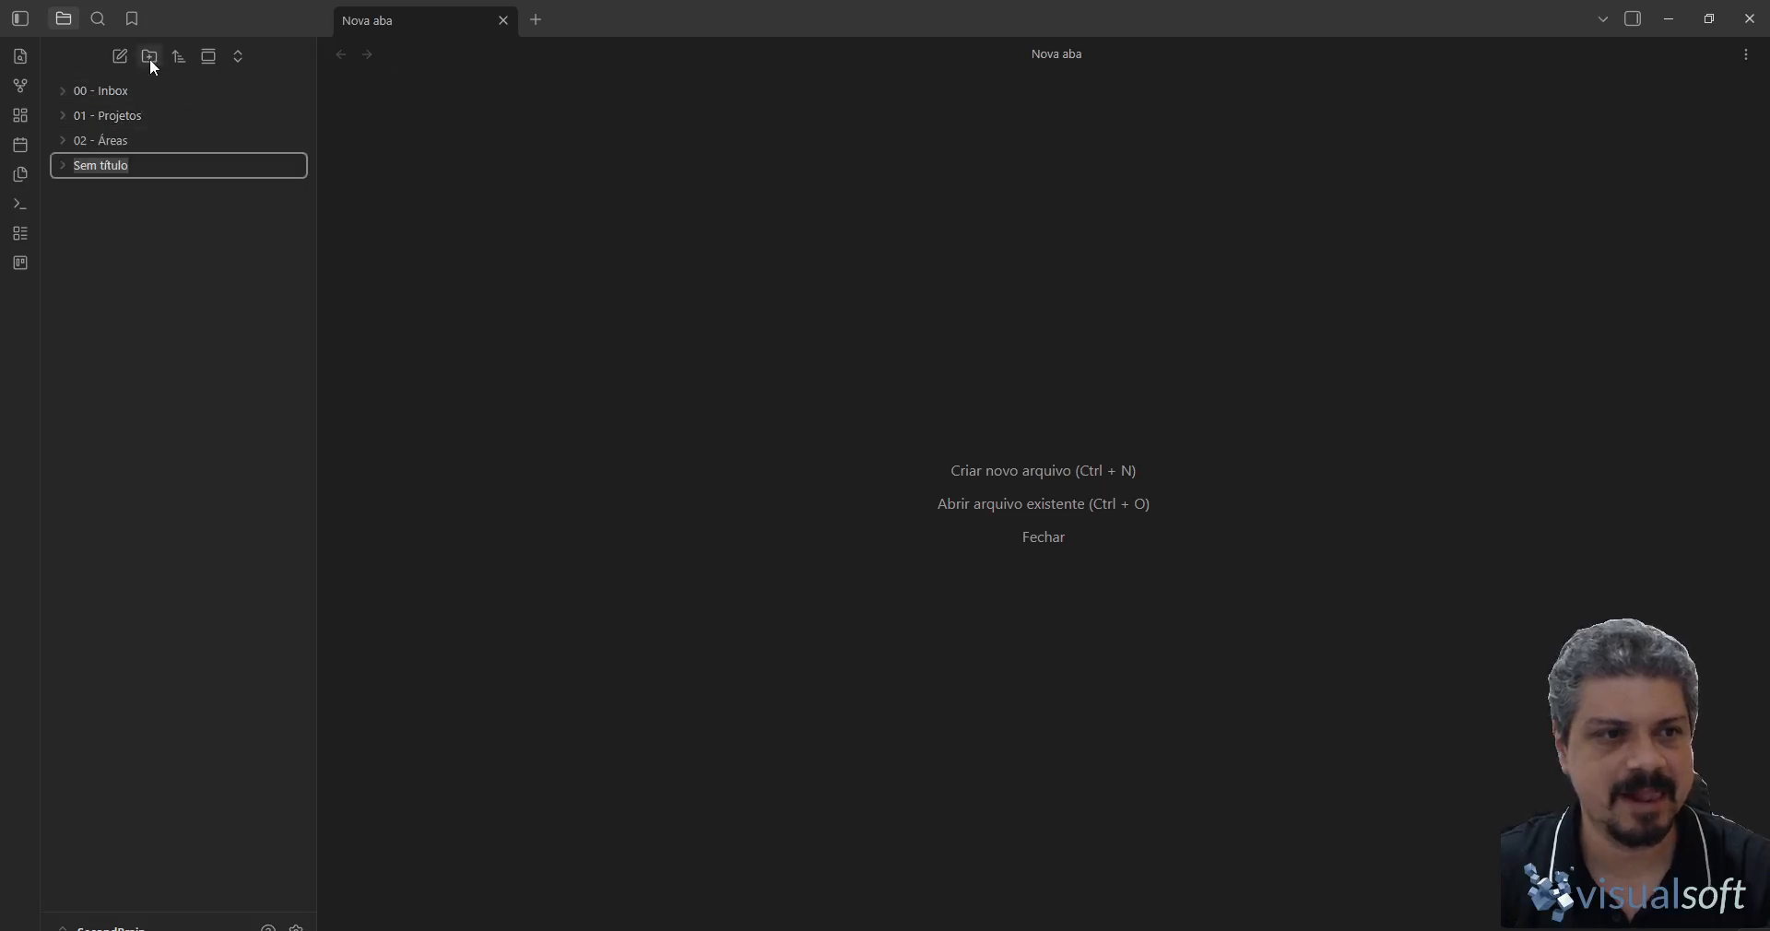
text(03 - )
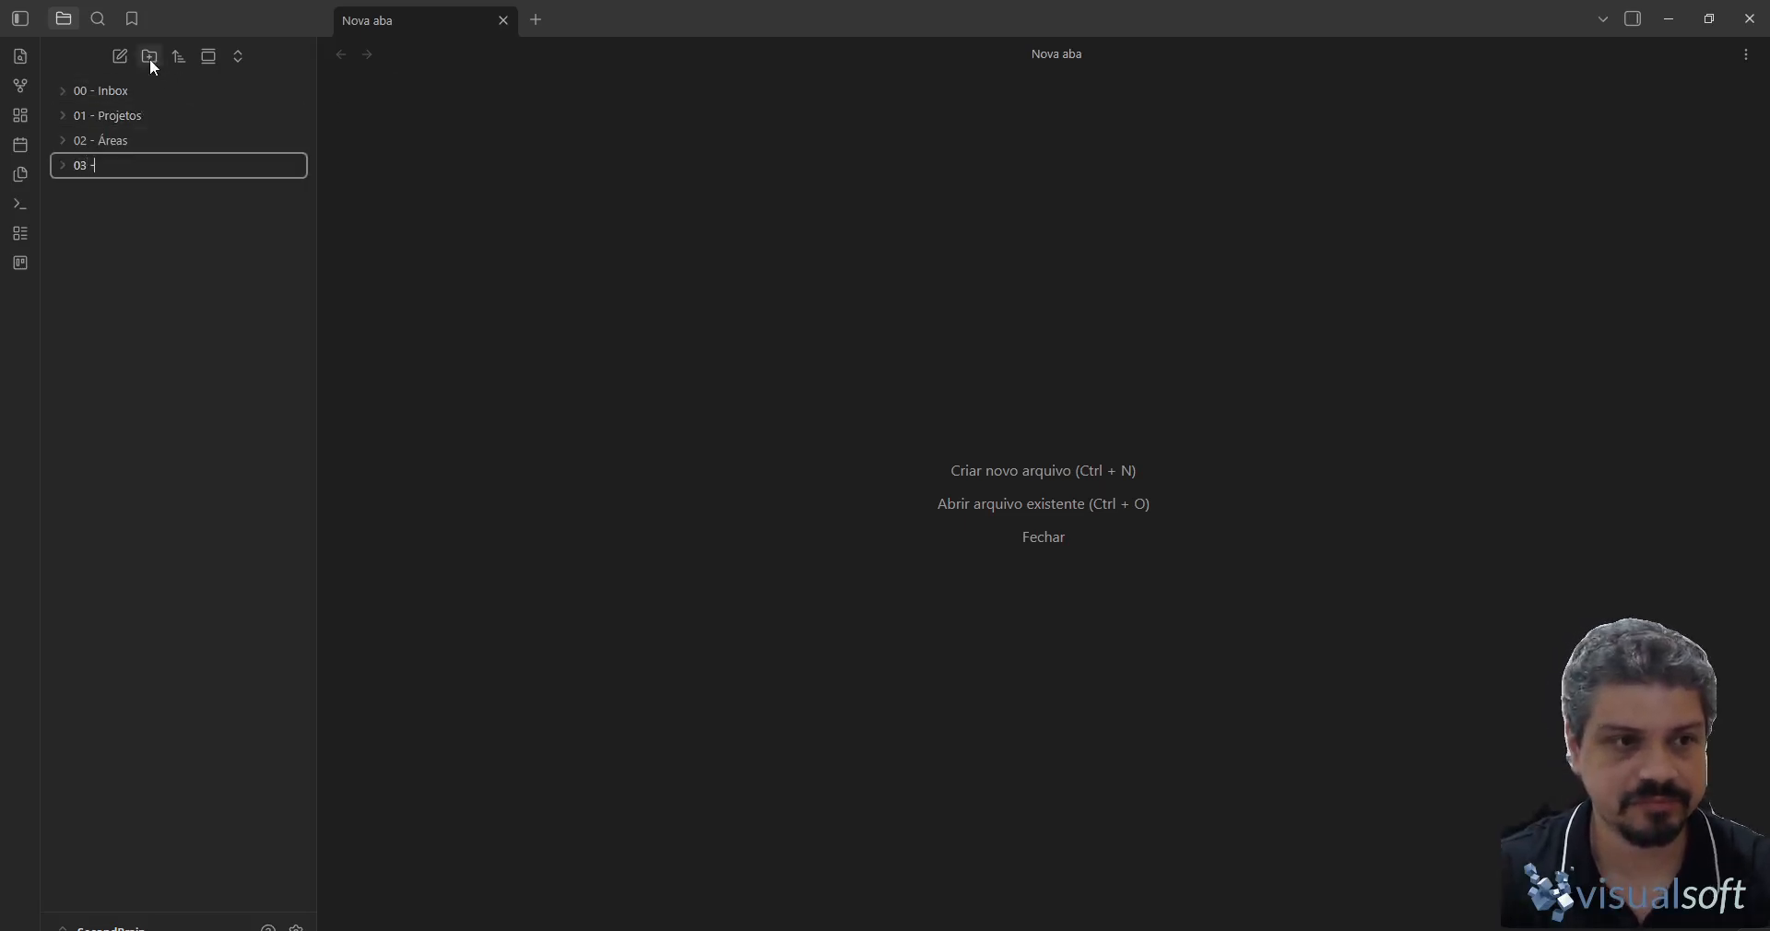
text(Recursos)
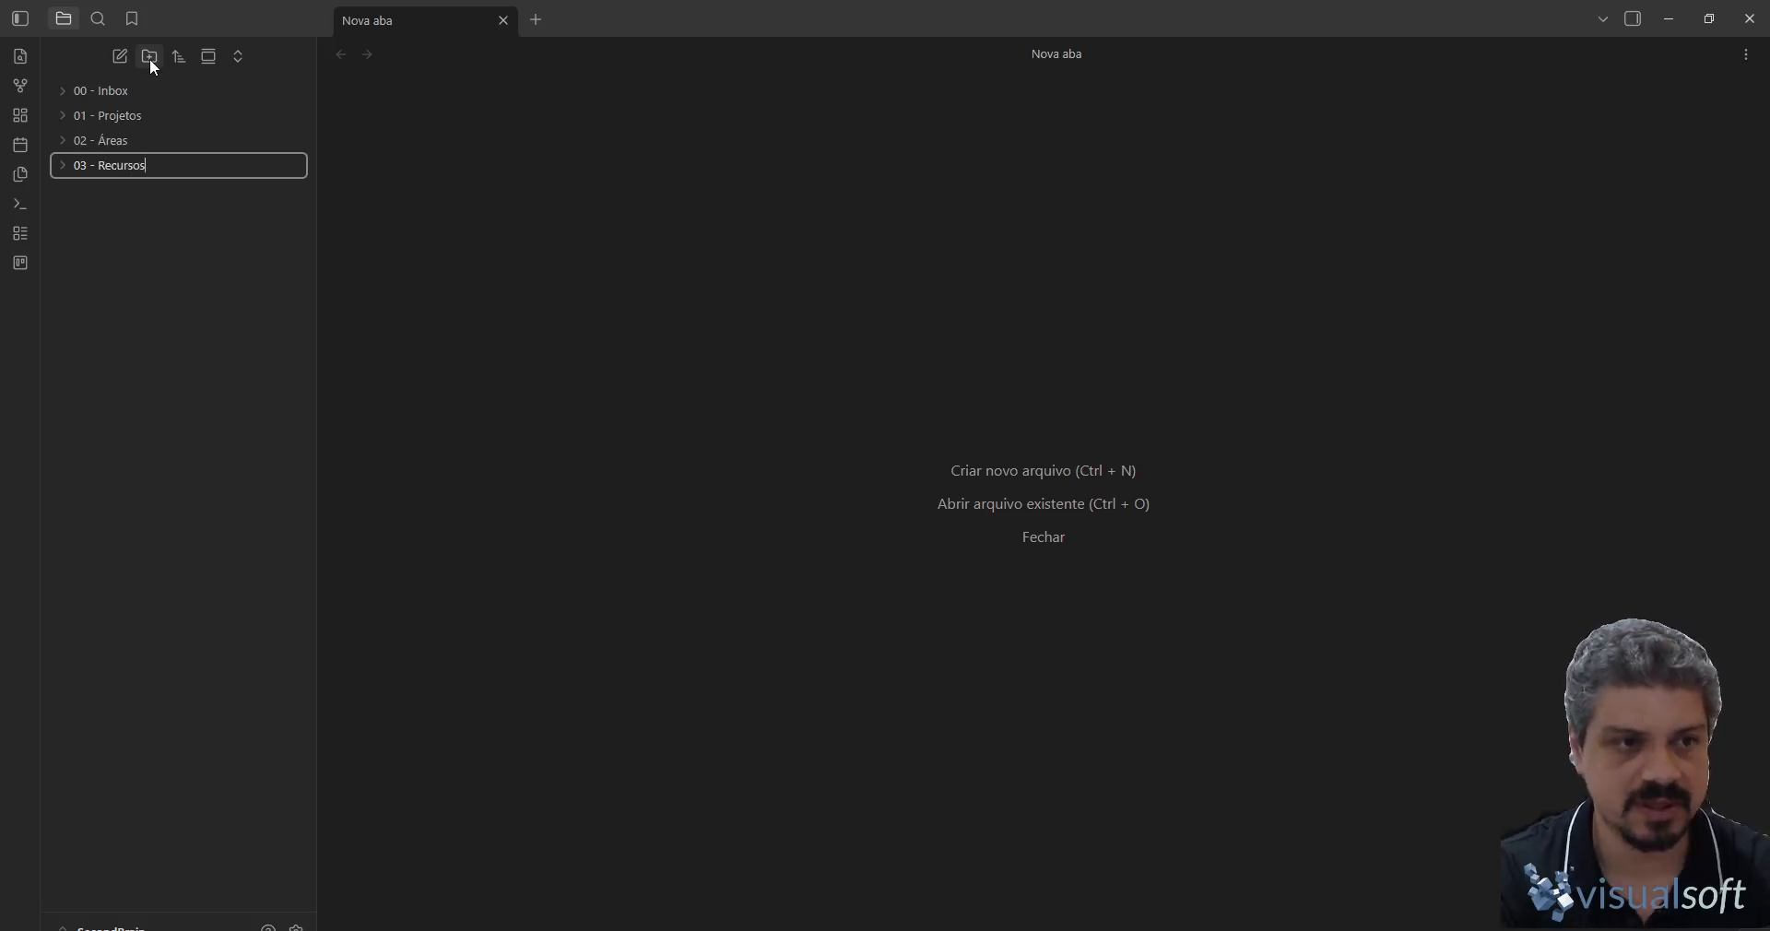
key(Return)
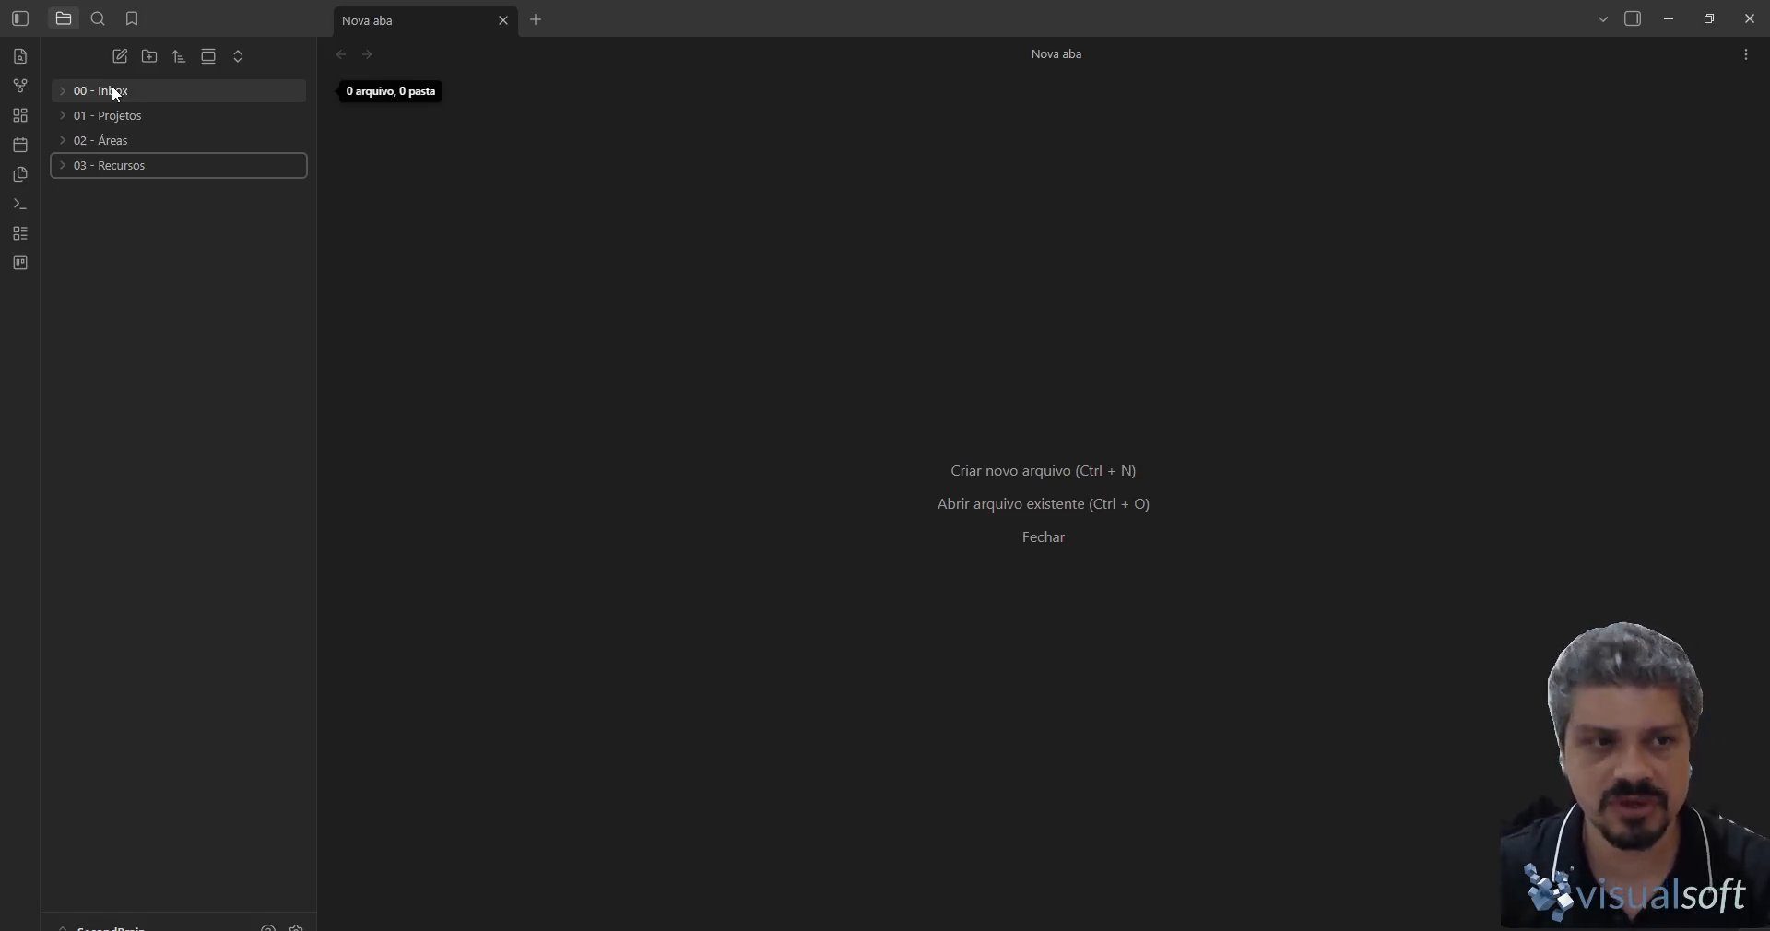
- Create a folder named "04 - Arquivos" at the vault's top level
click(158, 60)
text(04 - Arquivos)
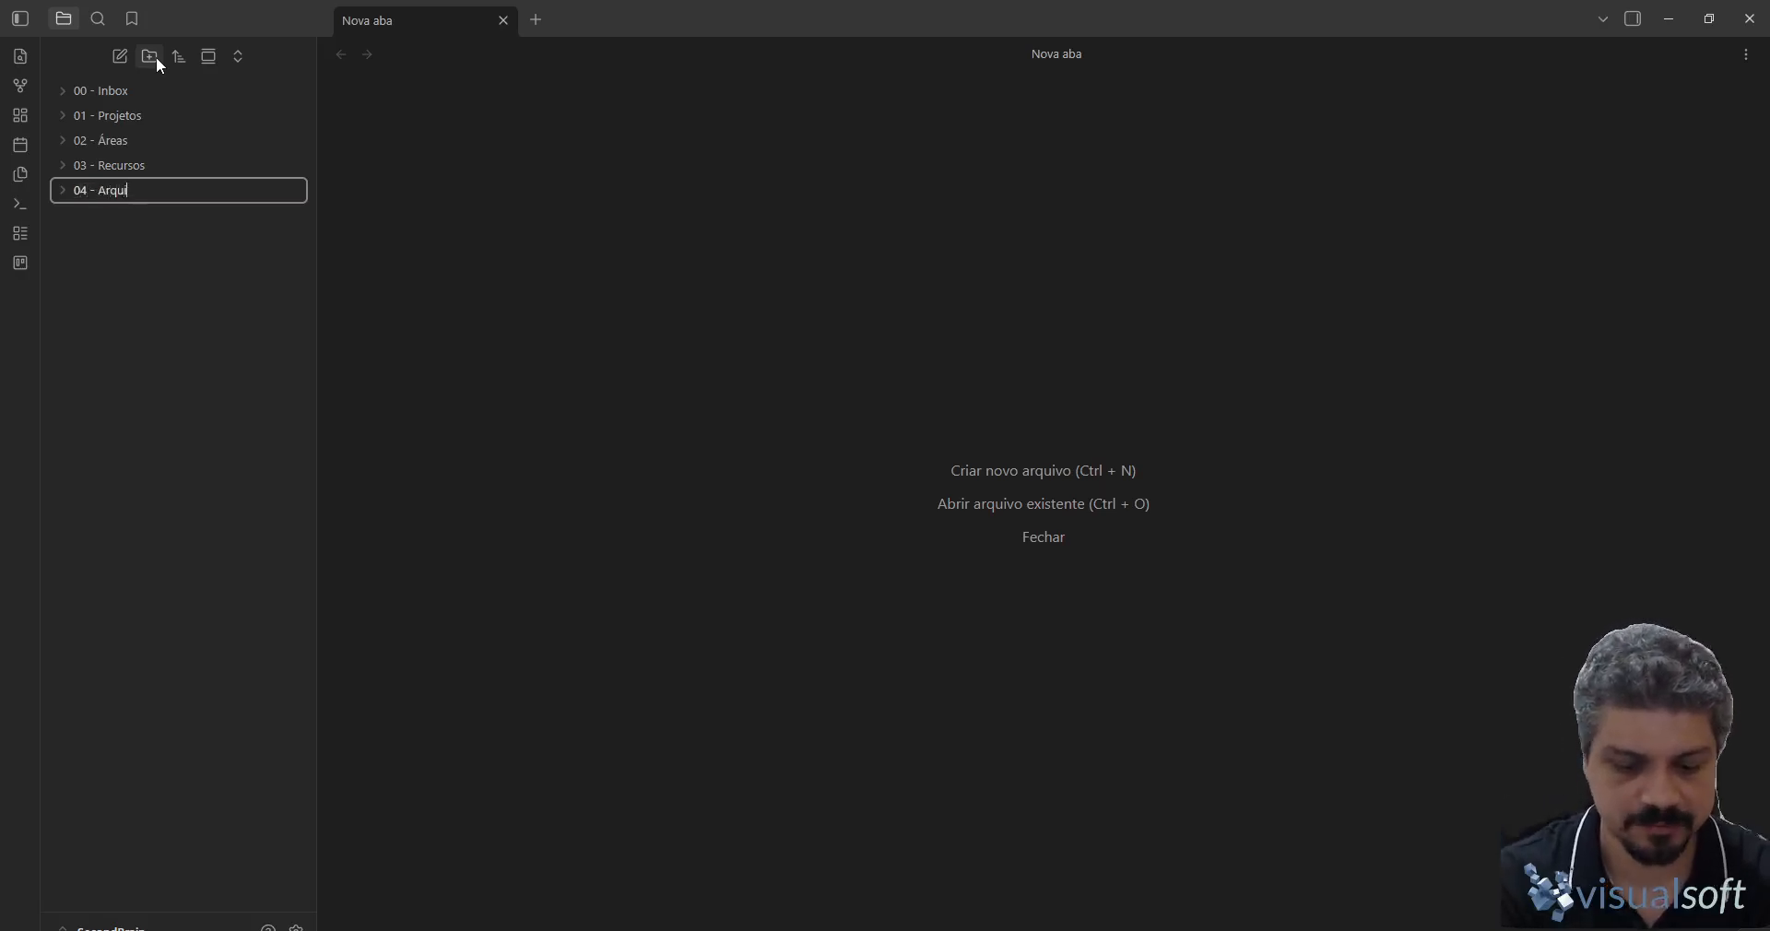
key(Return)
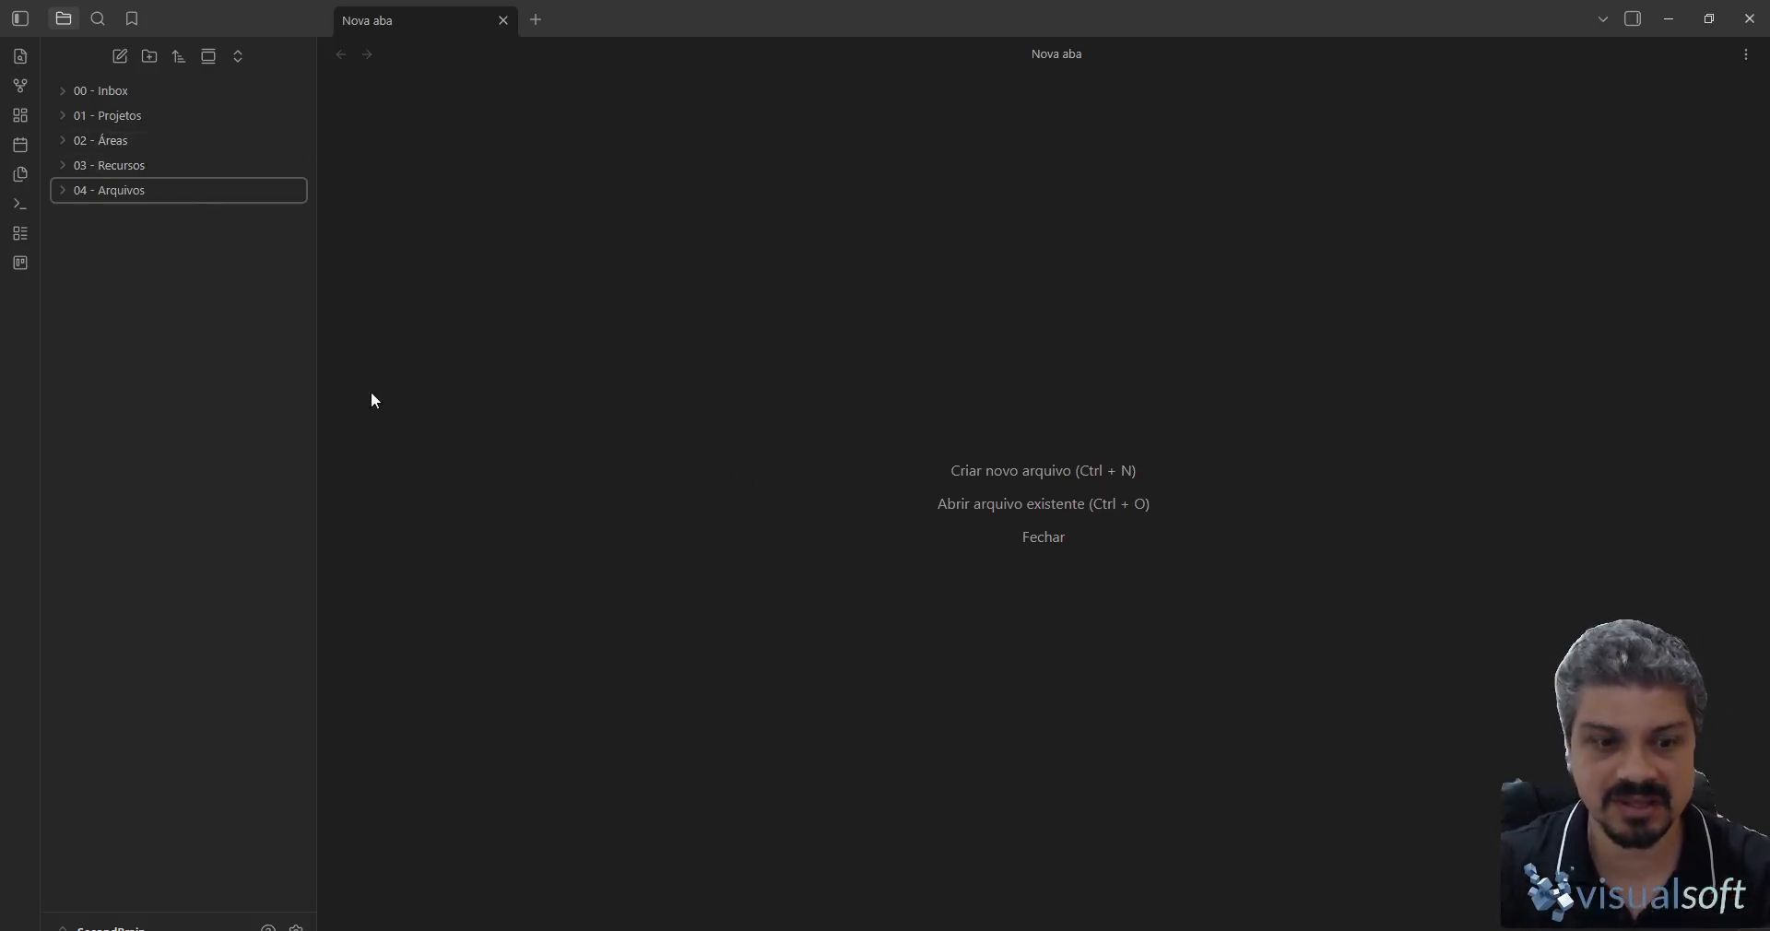
- Switch to the Claude desktop app and bring up a new task page with the Recentes list collapsed
key(super)
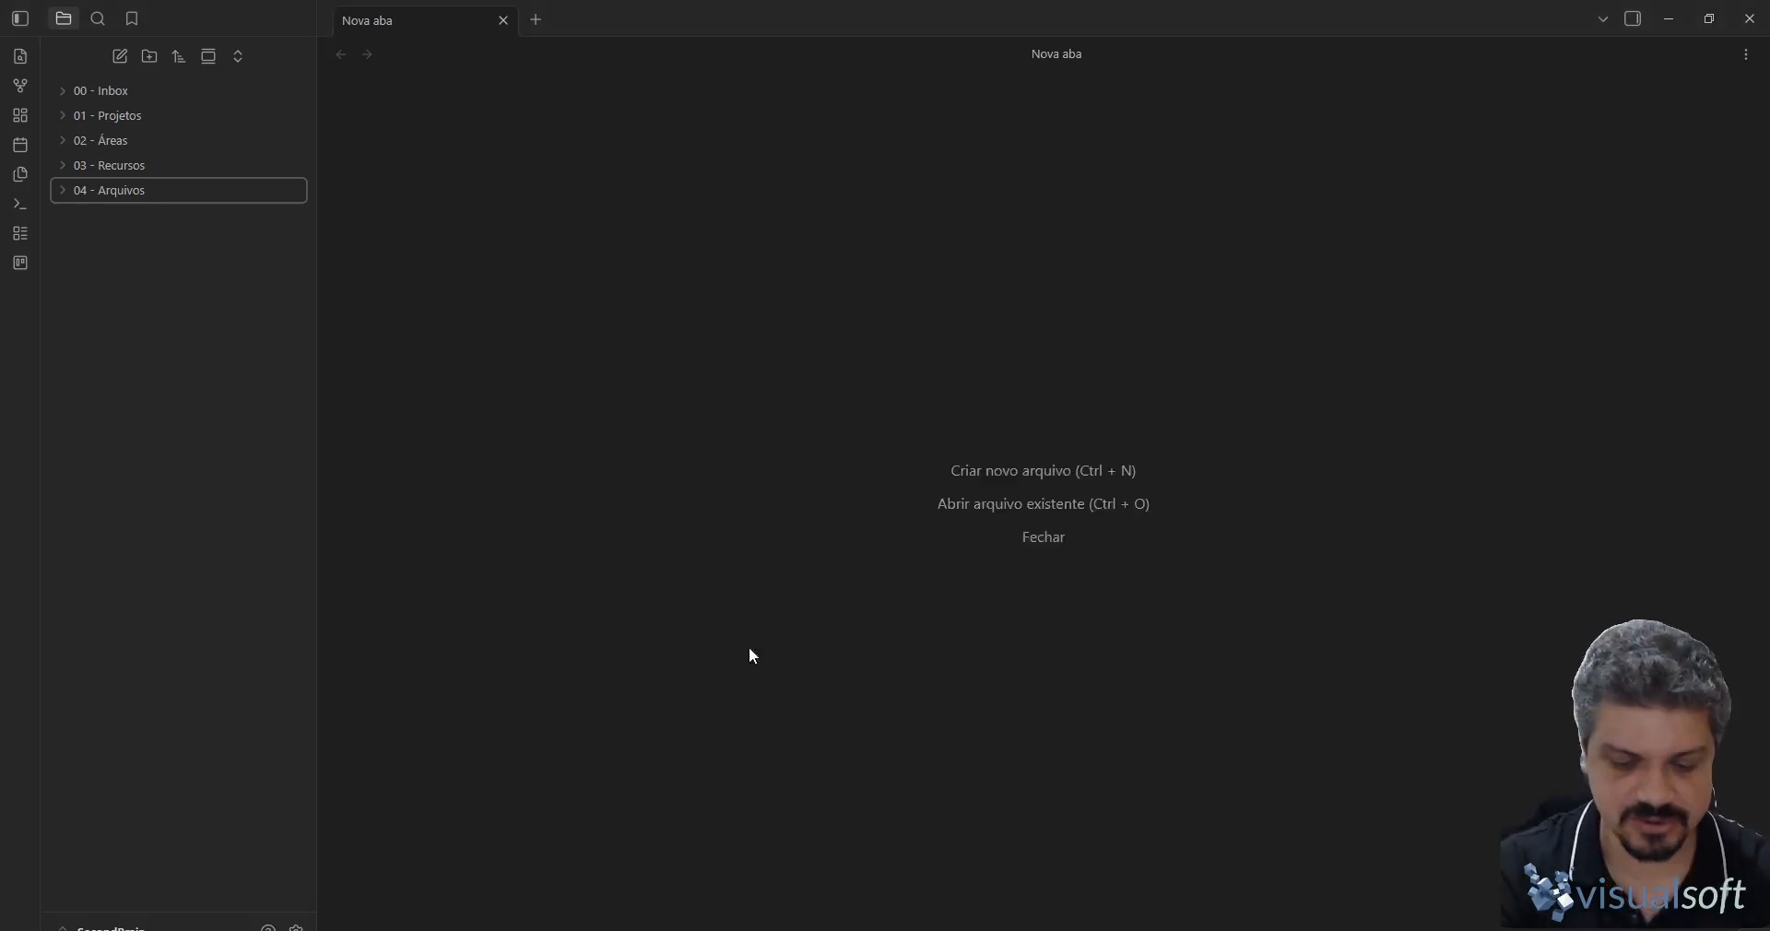
text(clau)
key(Return)
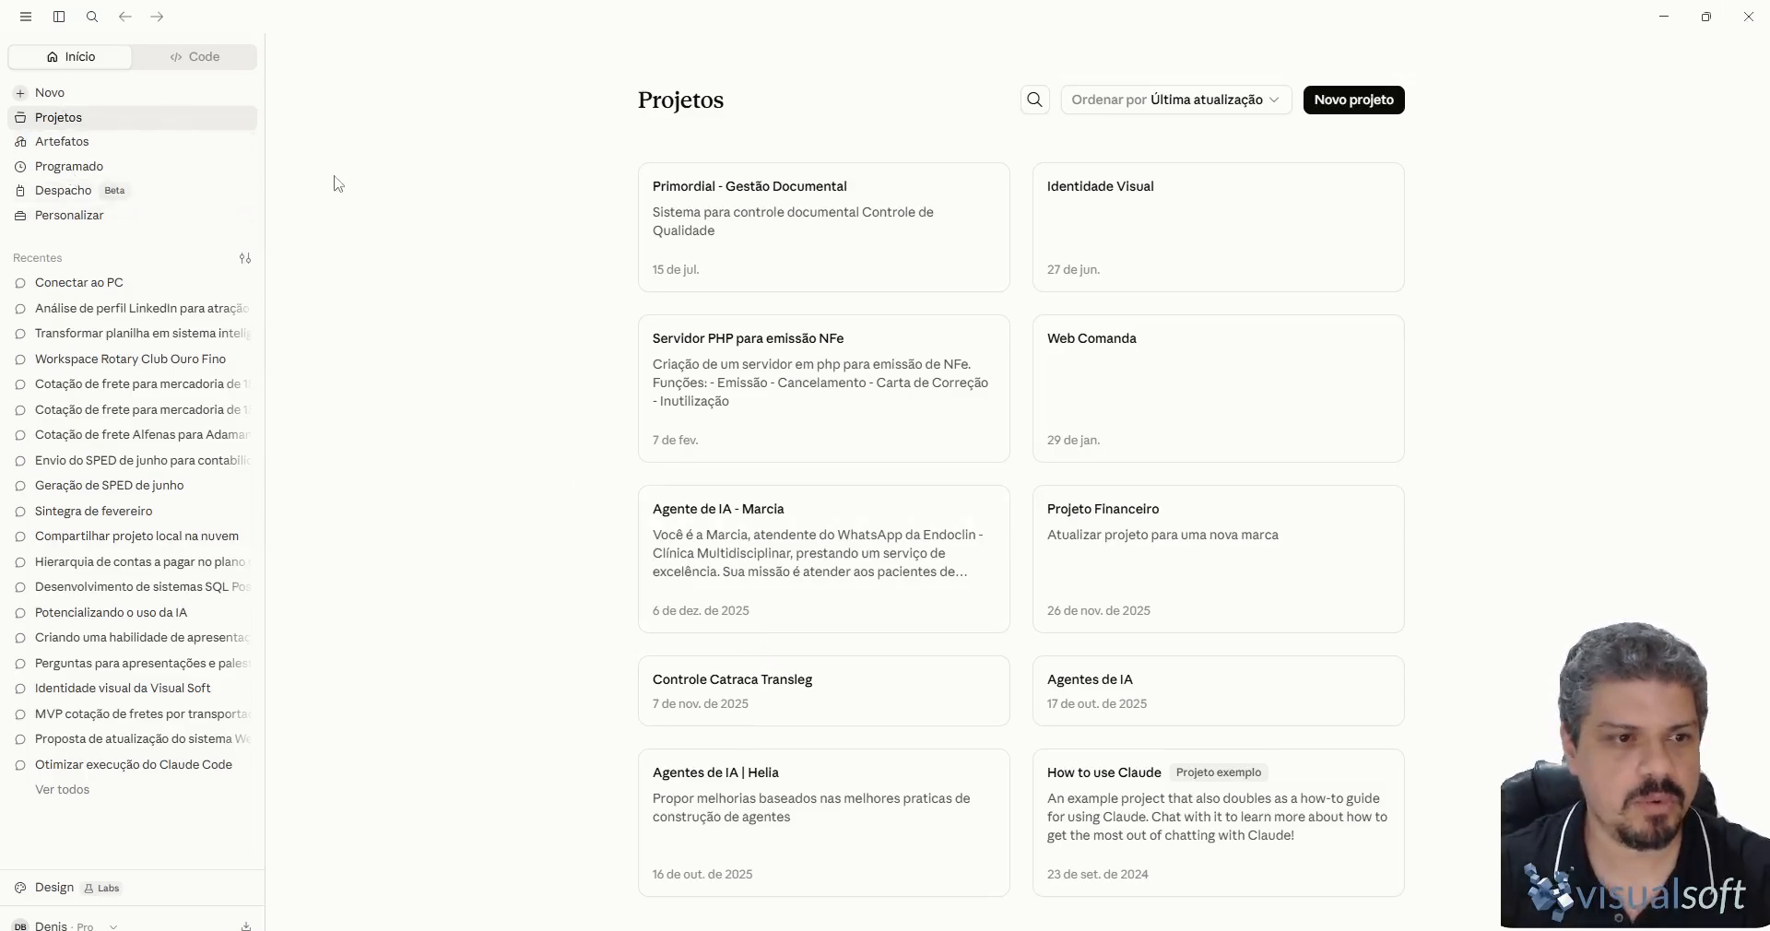
click(122, 263)
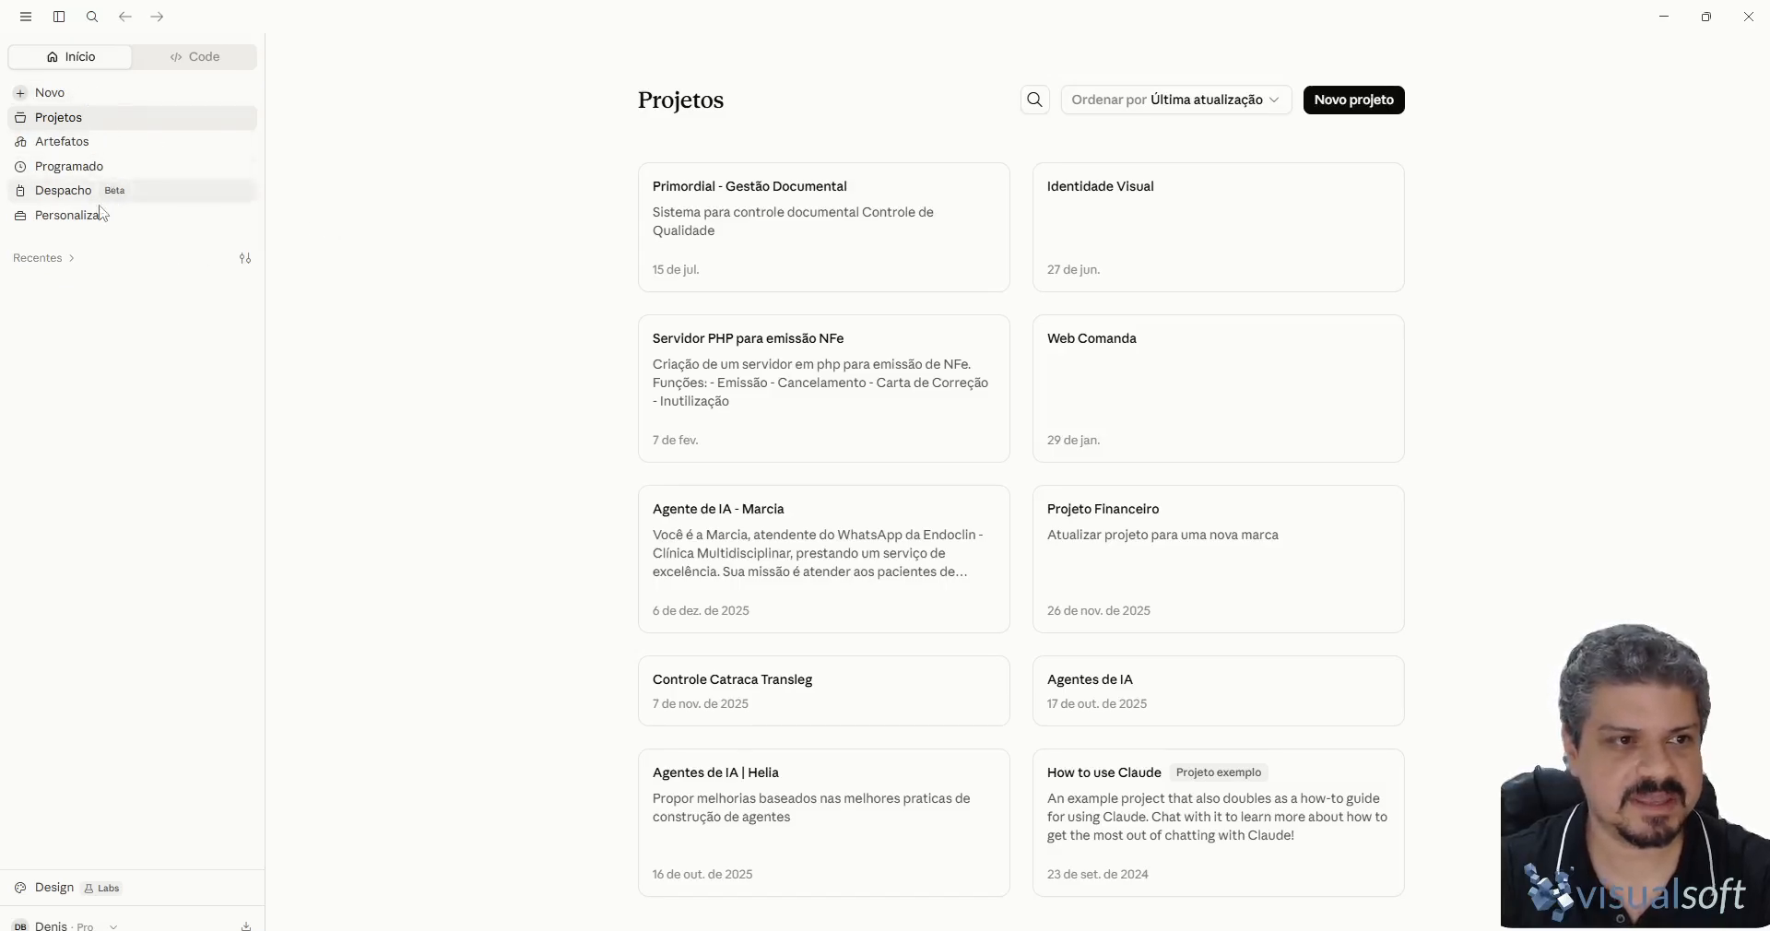
click(79, 102)
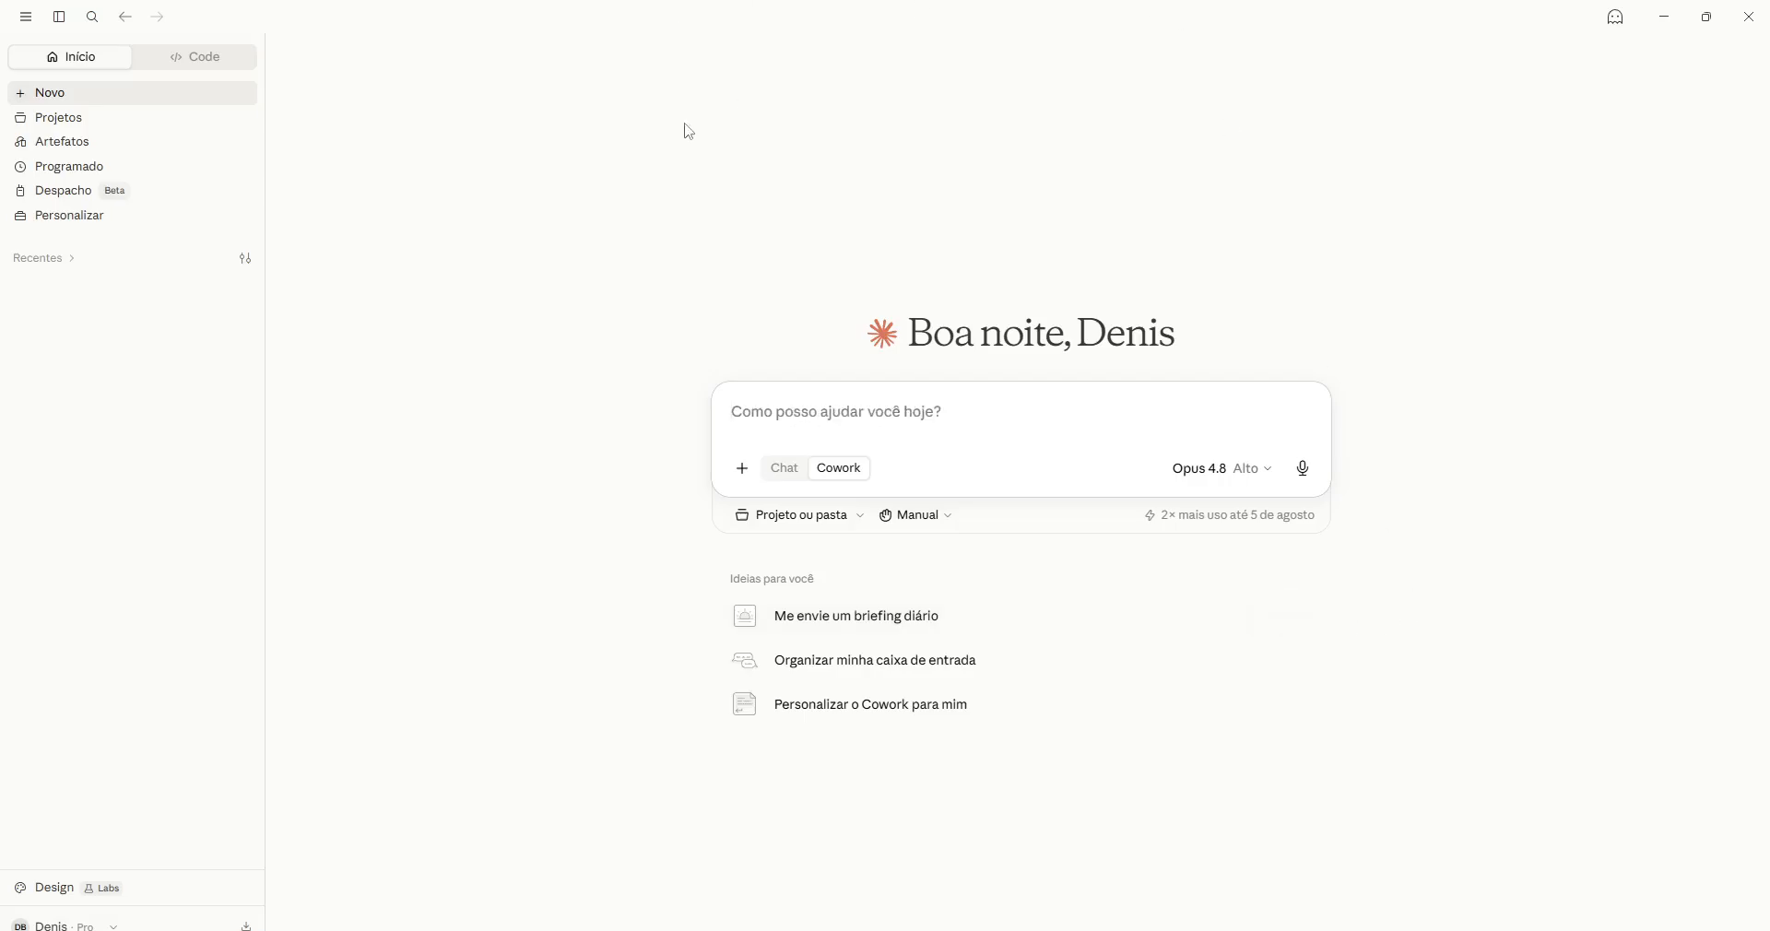
- Create a Claude project named "Segundo Cerebro"
click(95, 120)
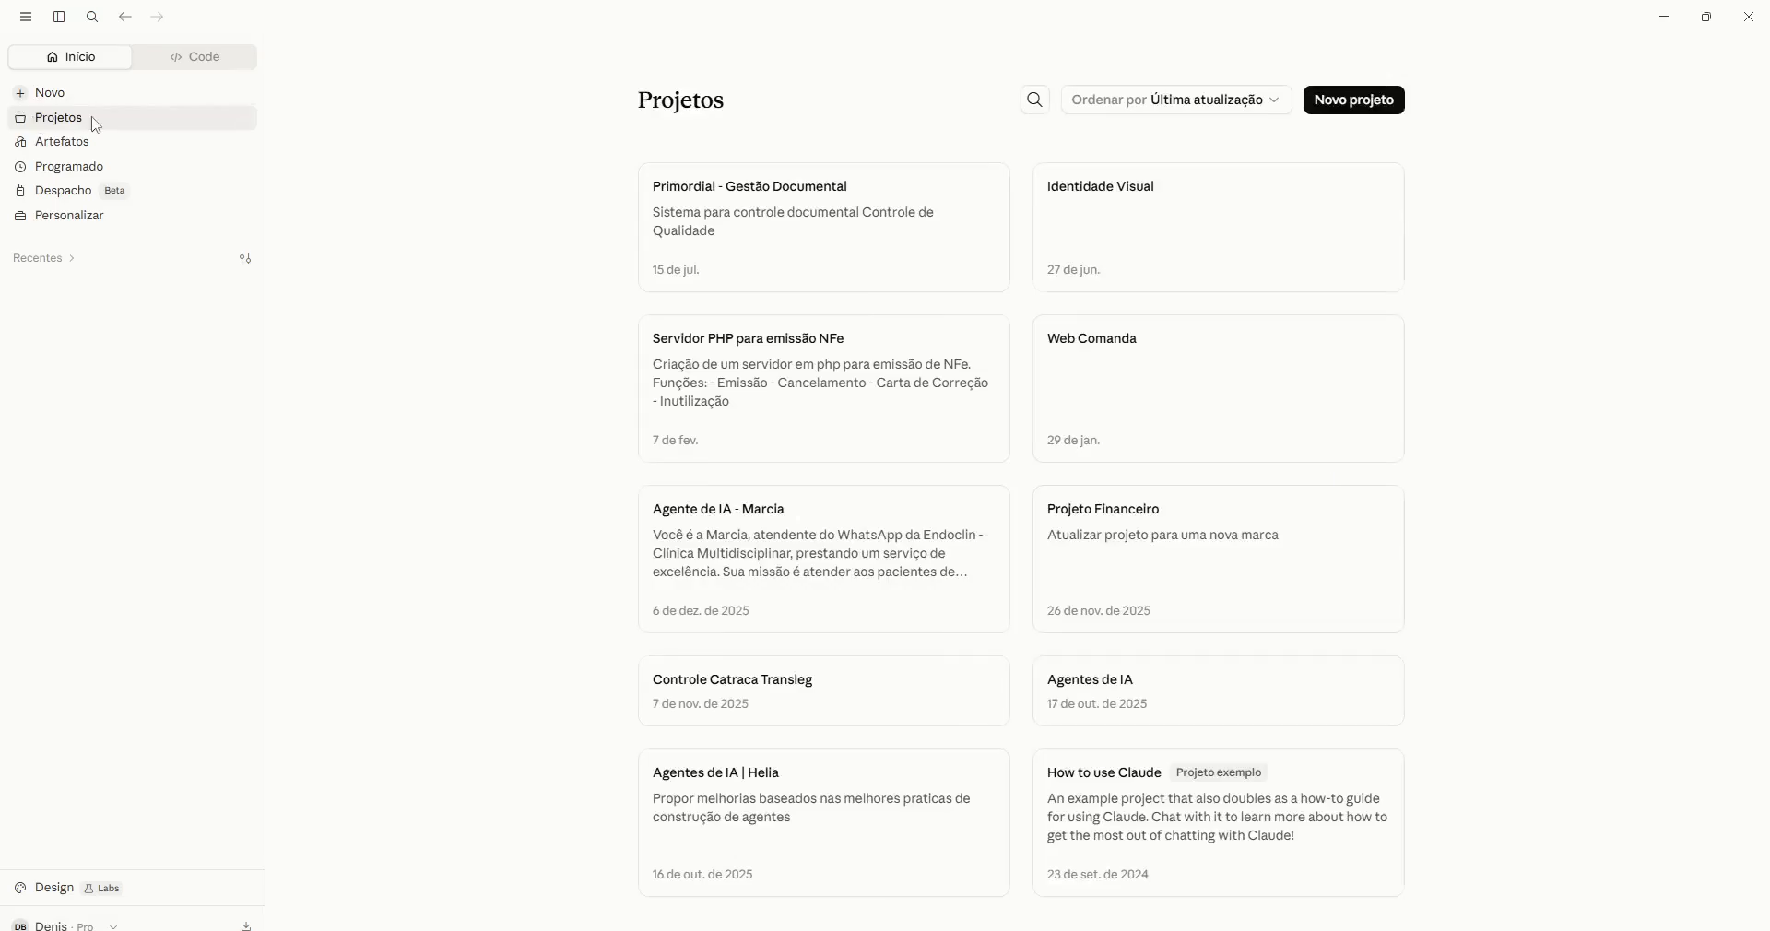
click(1356, 102)
text(Segundo Cerebro)
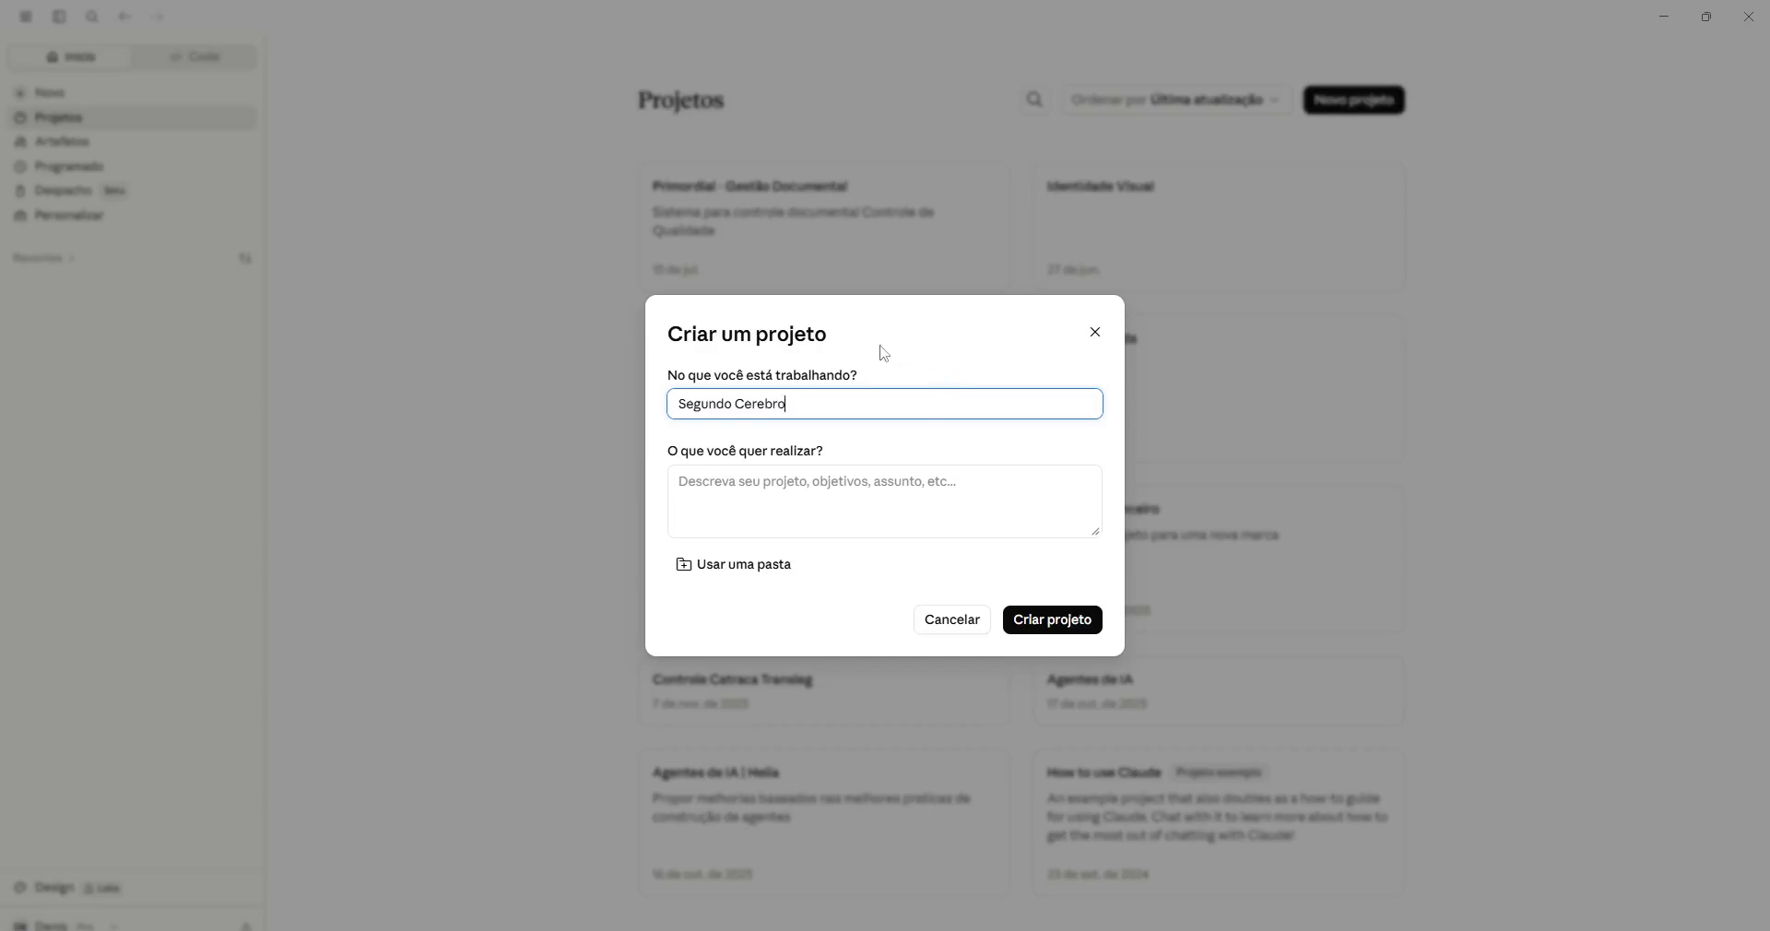
click(1049, 620)
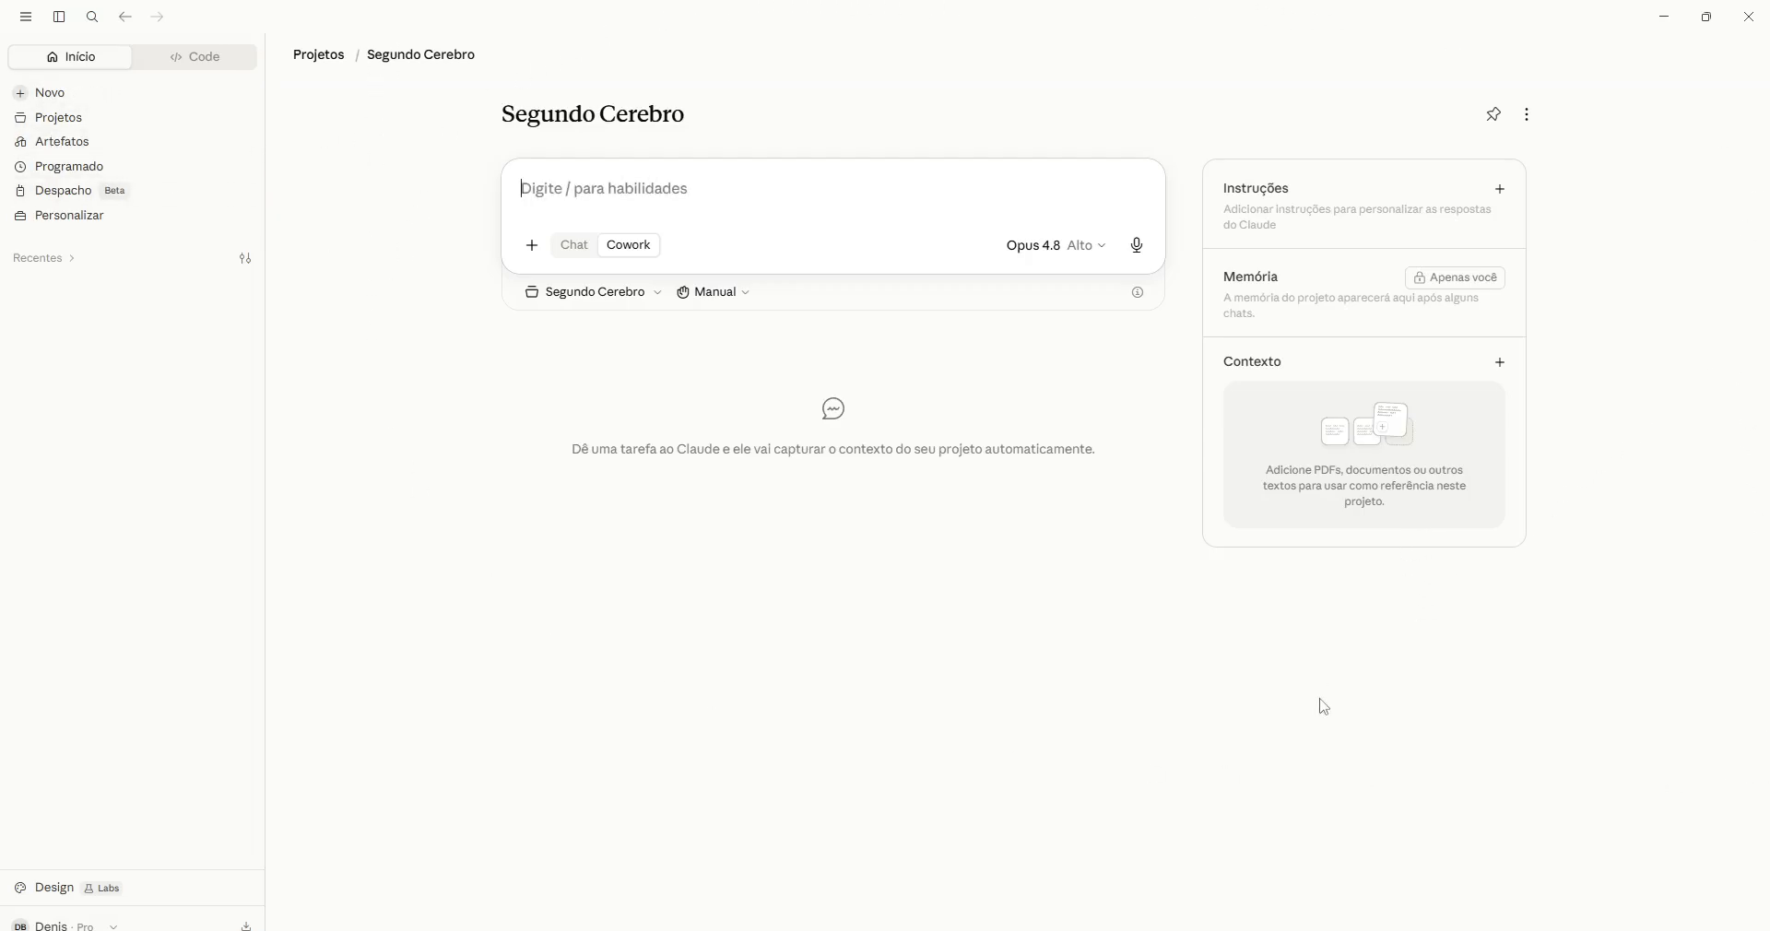
key(alt+tab)
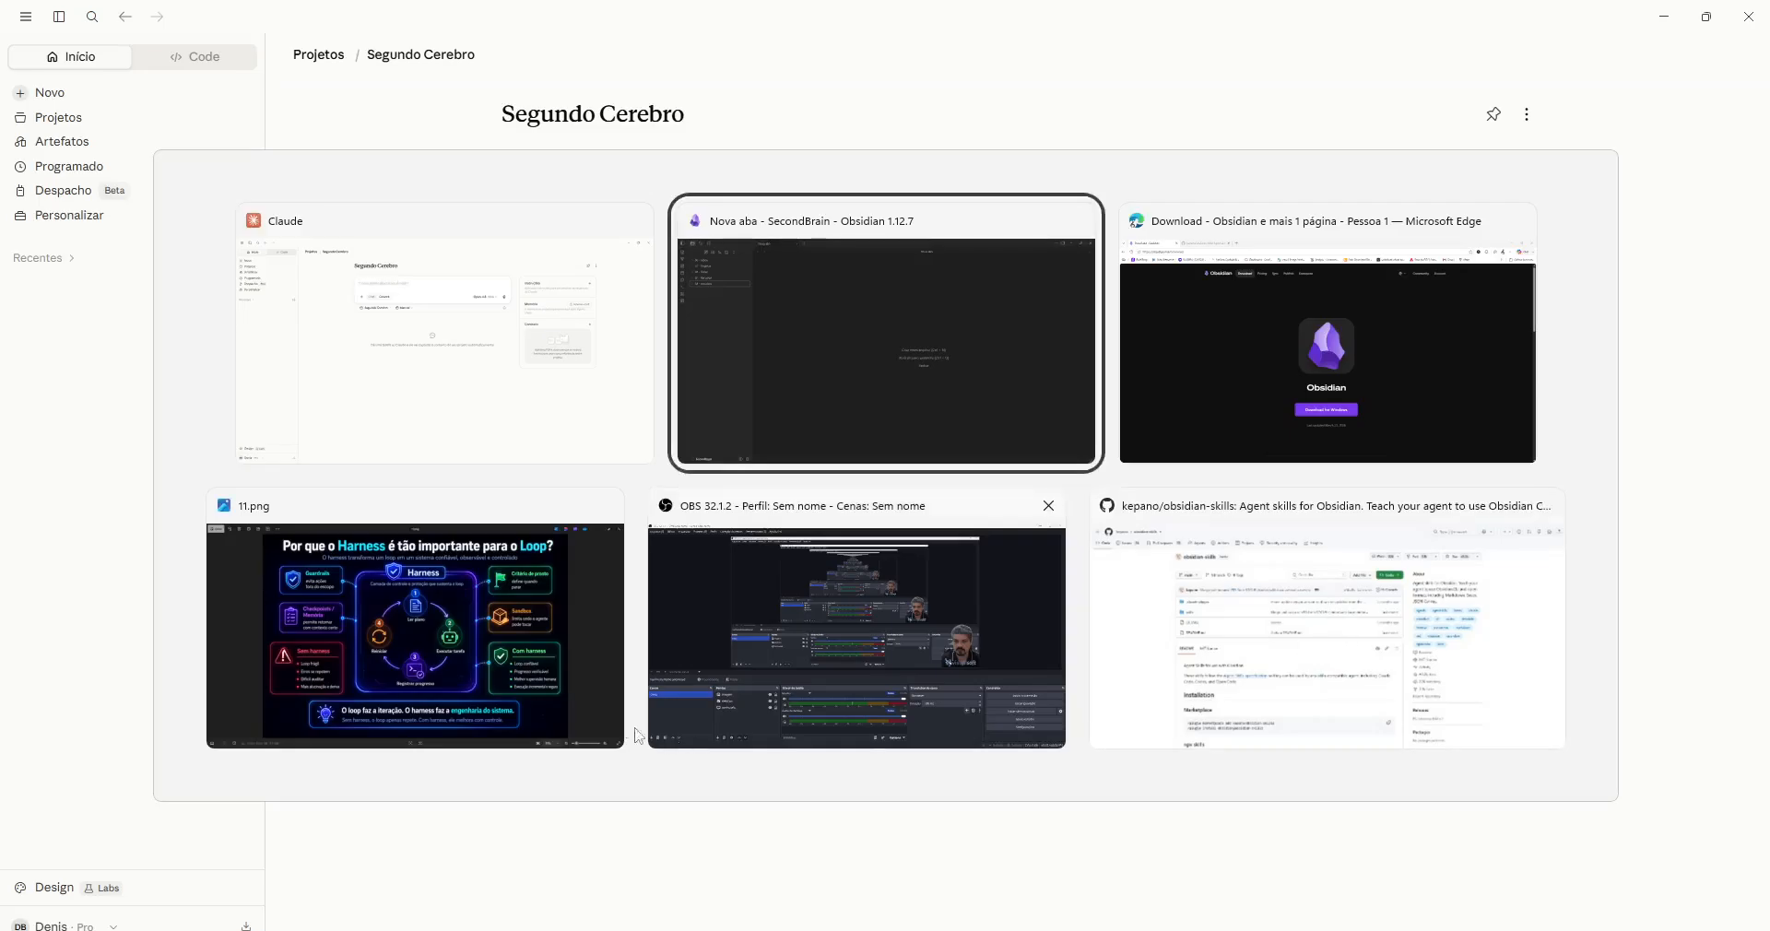
click(510, 630)
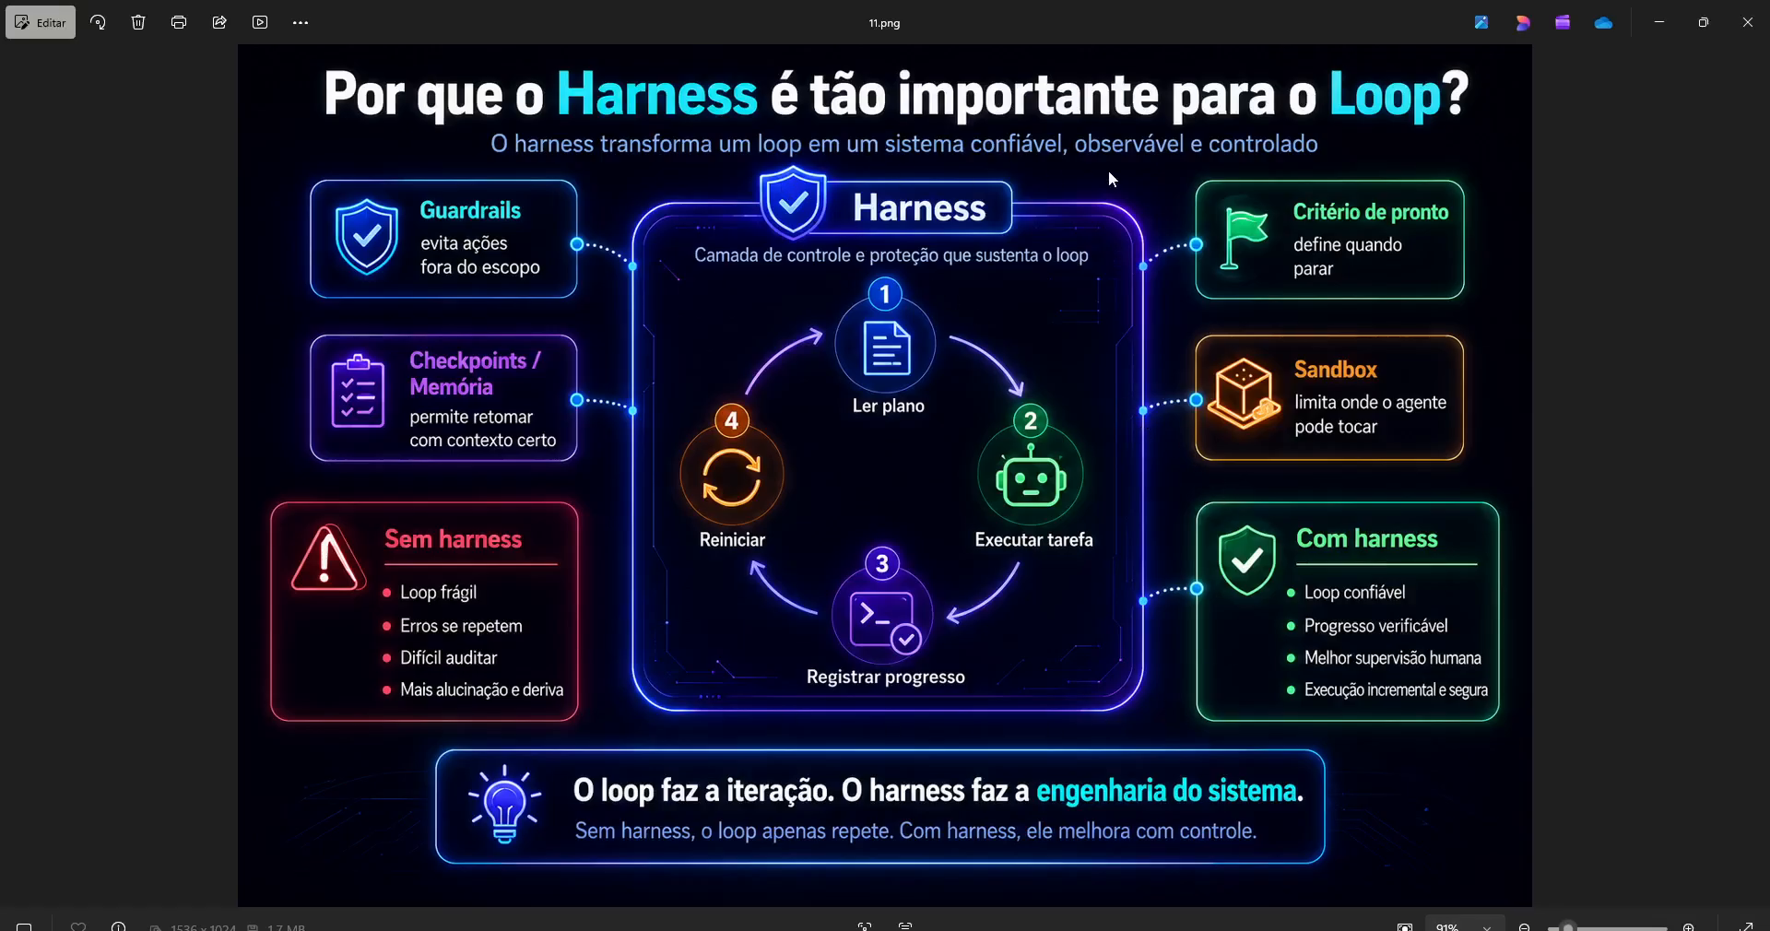
key(alt+tab)
click(830, 254)
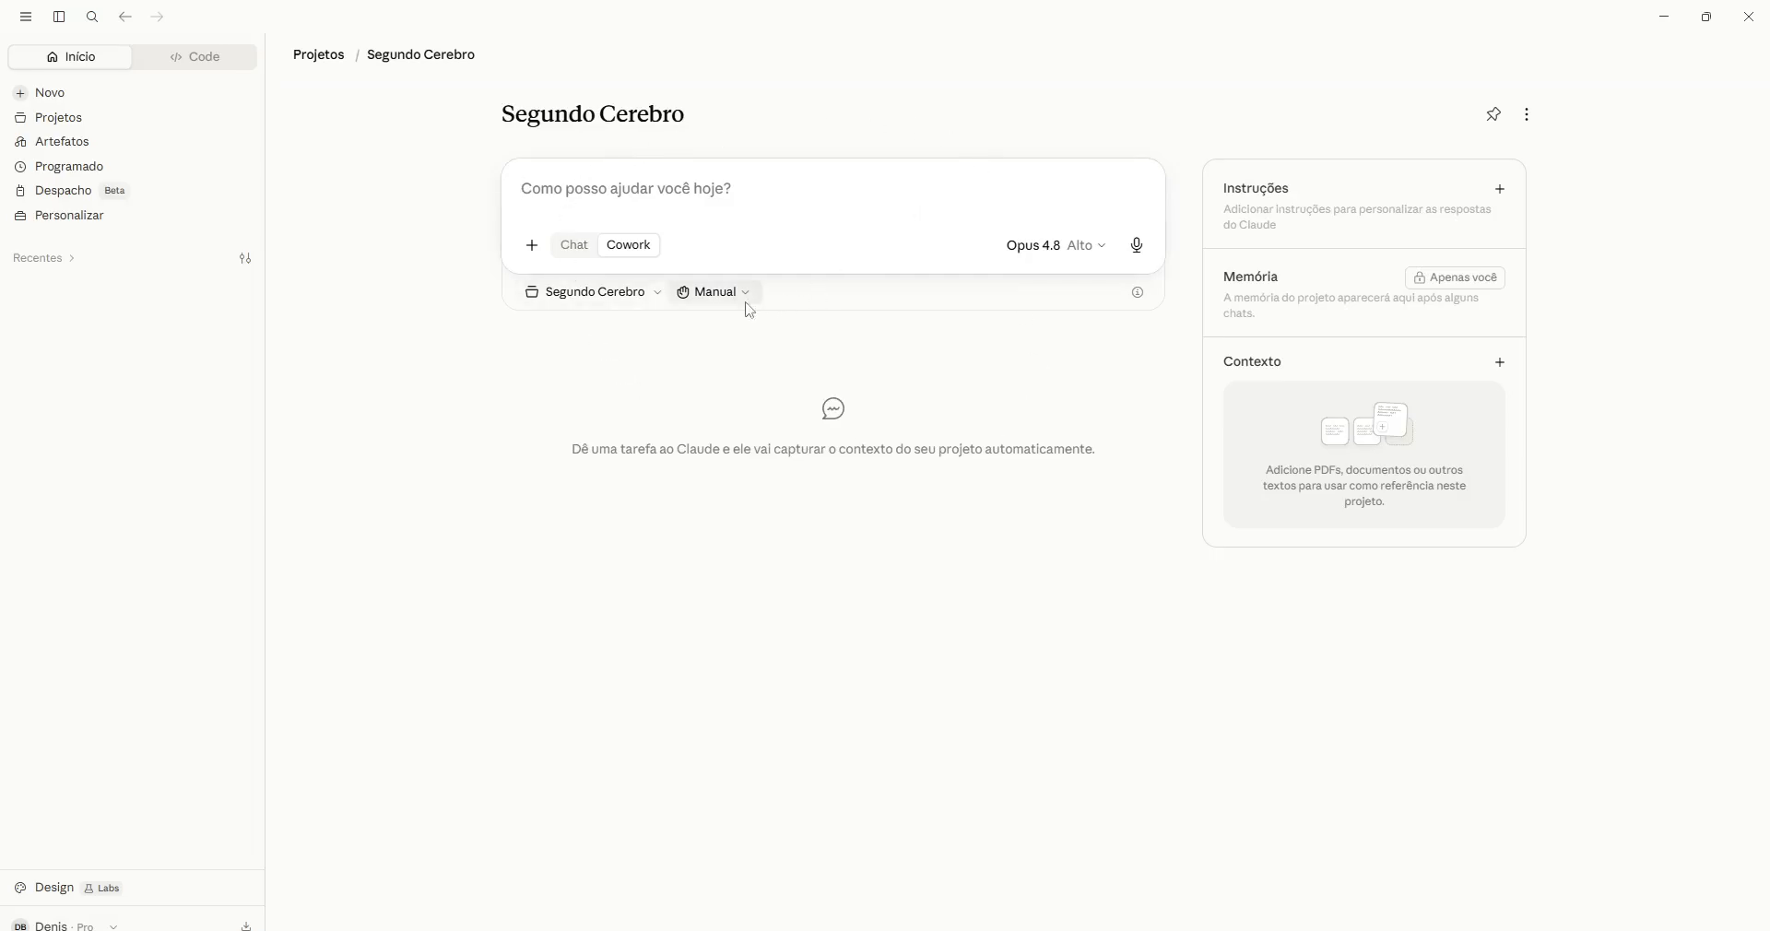
- Add the SecondBrain folder from Disco Local (E:) to the Segundo Cerebro project and allow Claude to alter its files
click(658, 295)
click(660, 301)
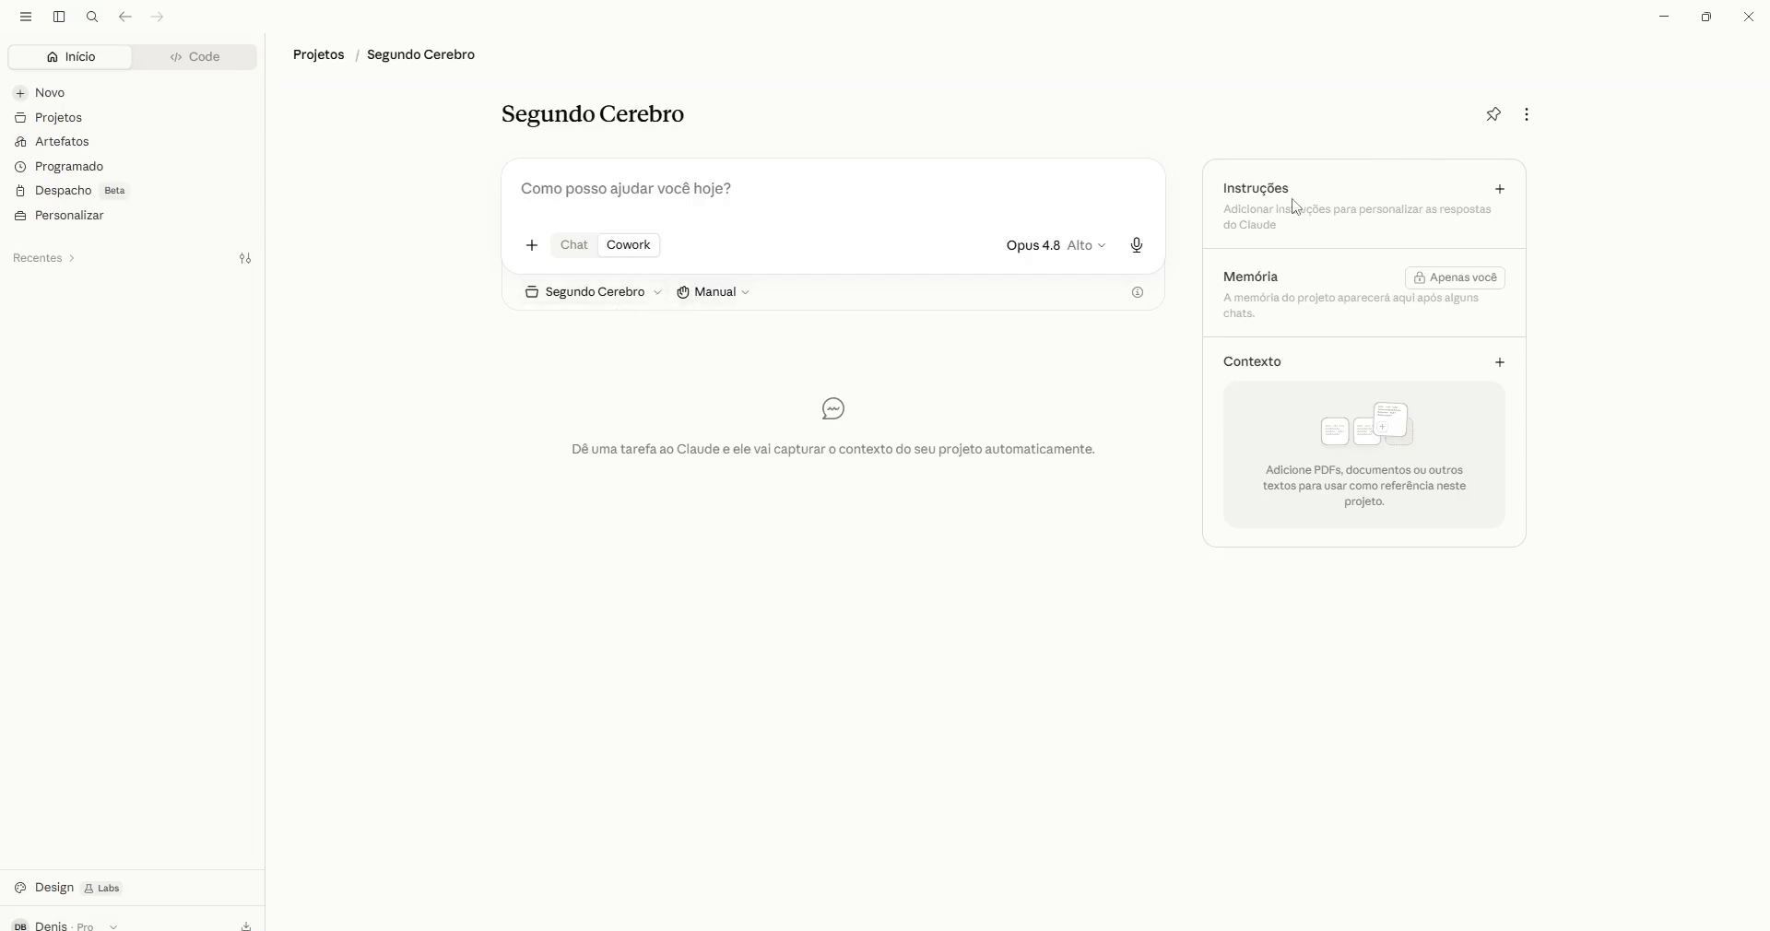
click(654, 297)
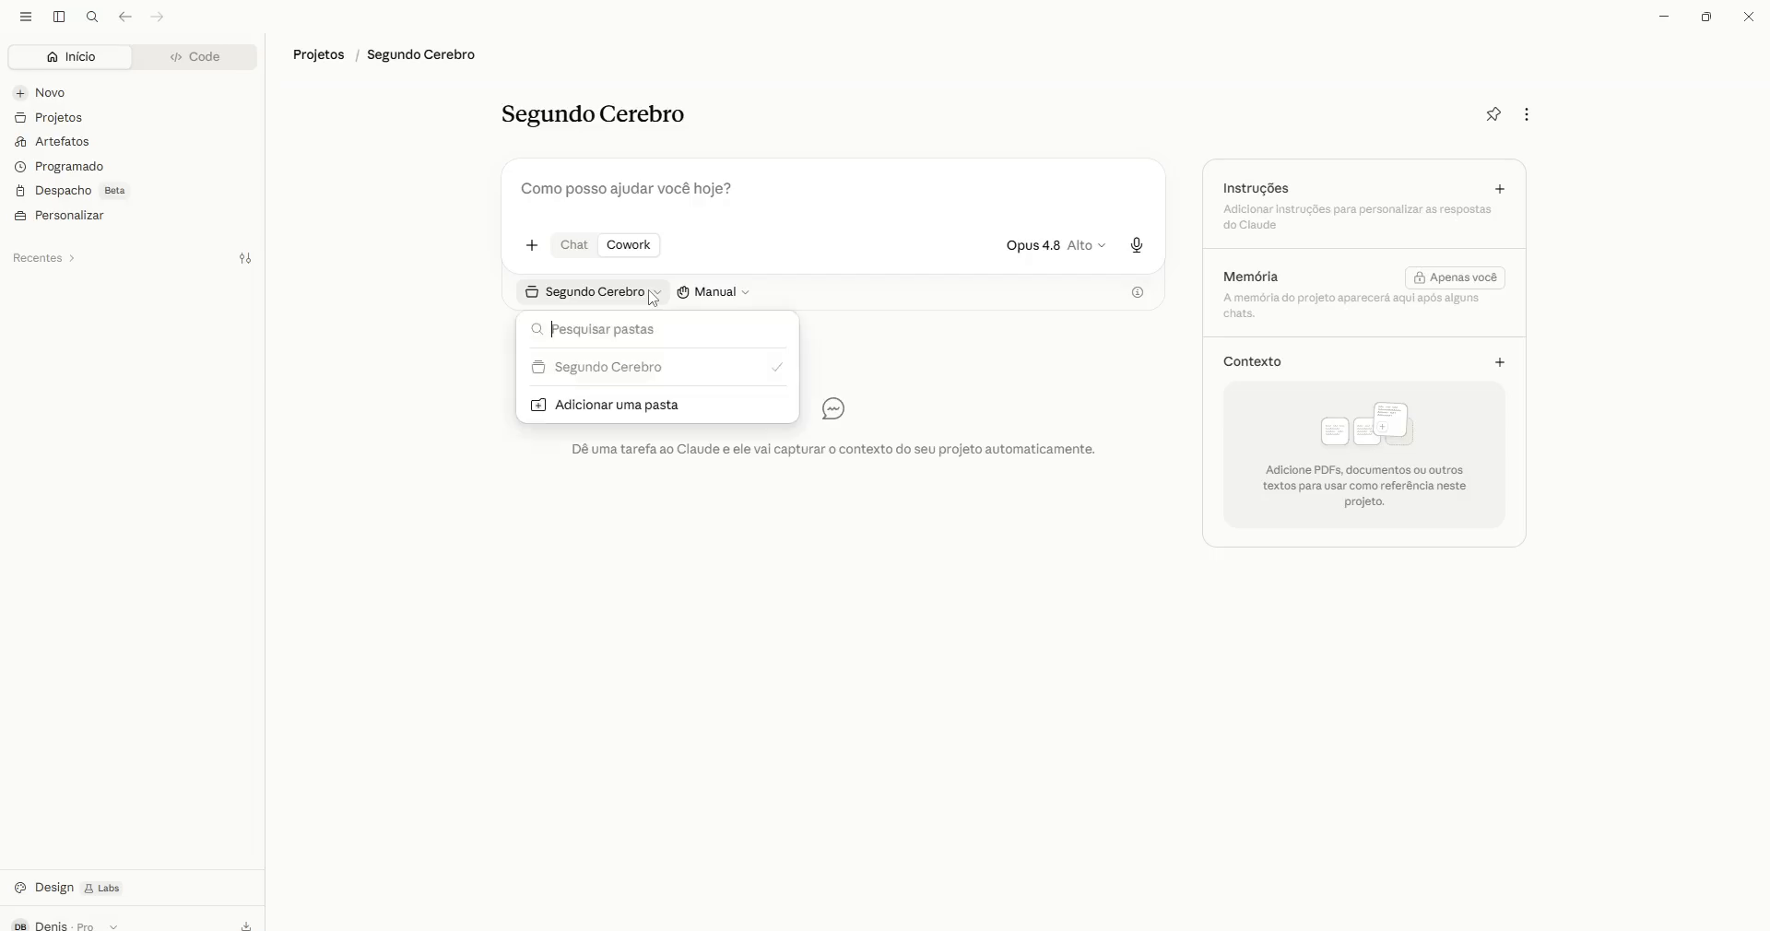
click(642, 411)
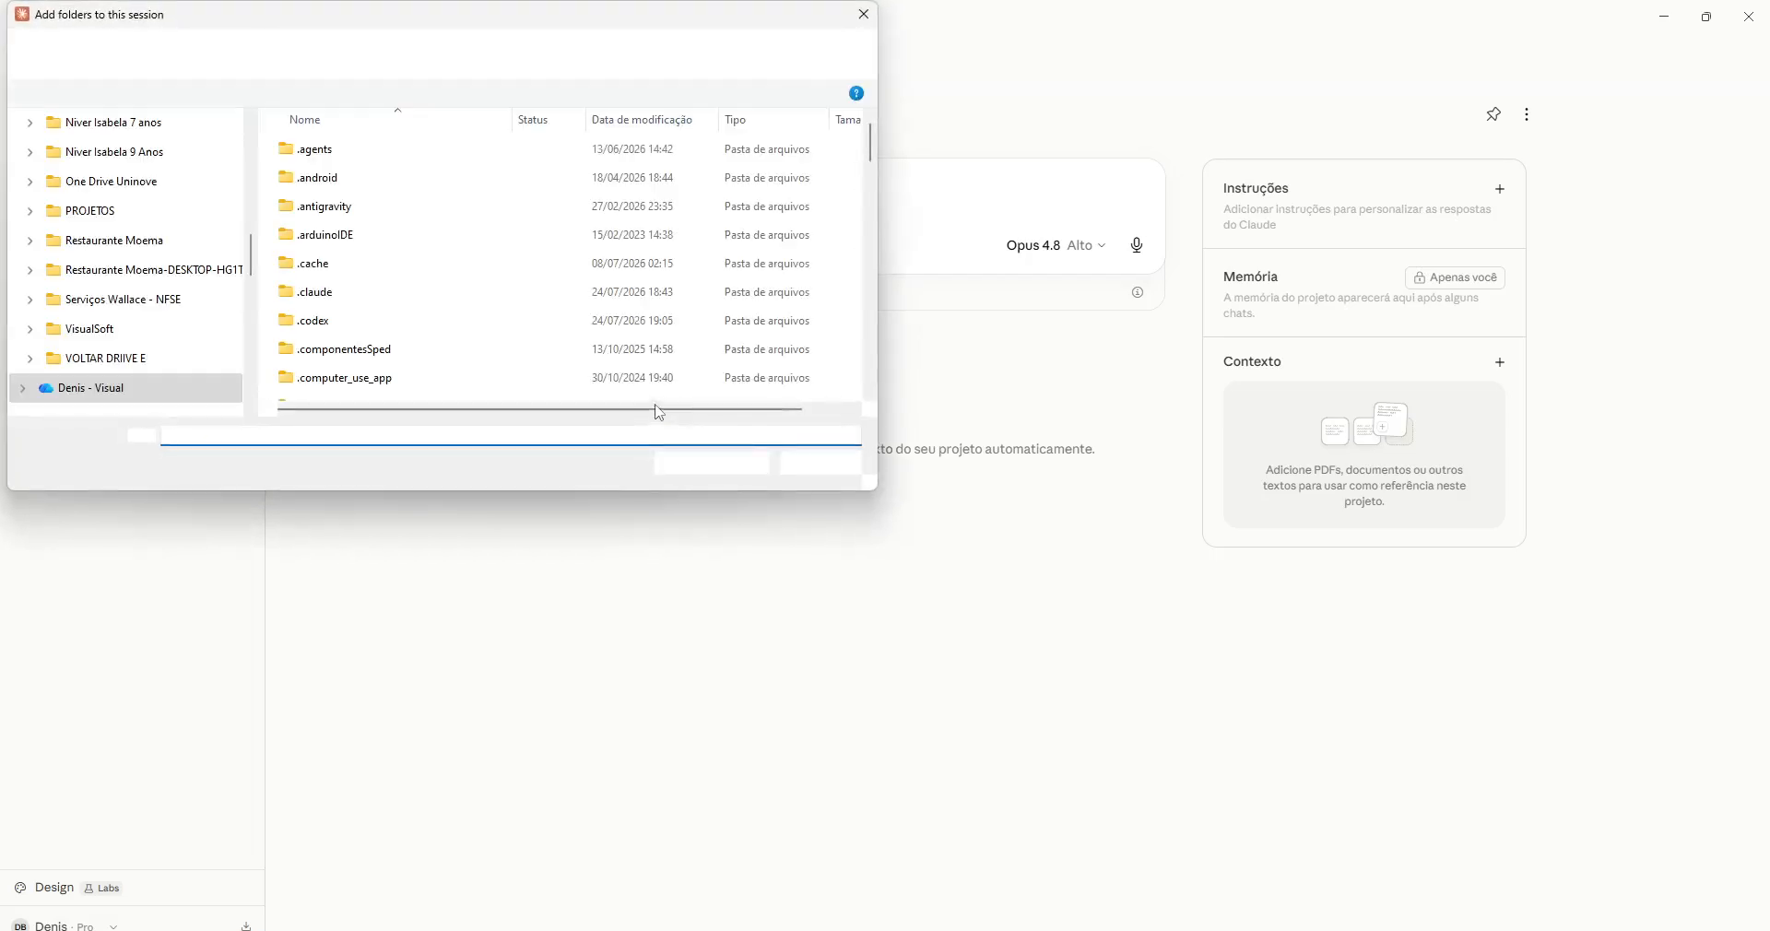
drag(249, 268, 248, 380)
click(192, 335)
scroll(509, 249, down, 15)
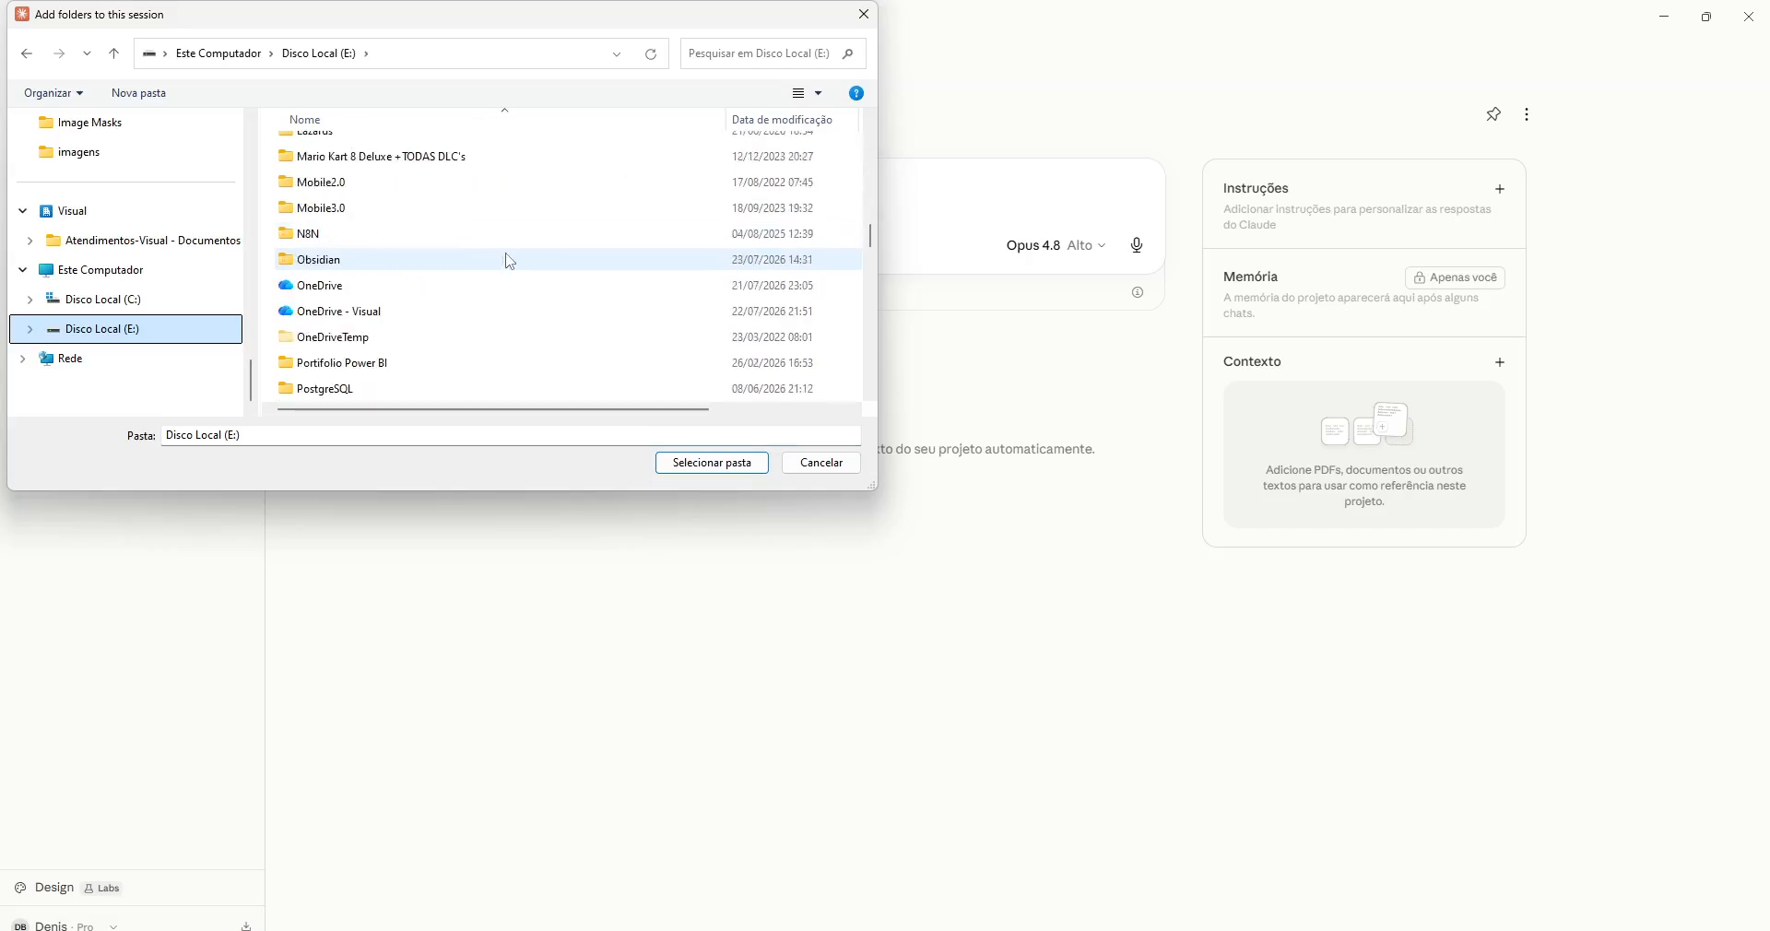
scroll(510, 261, down, 10)
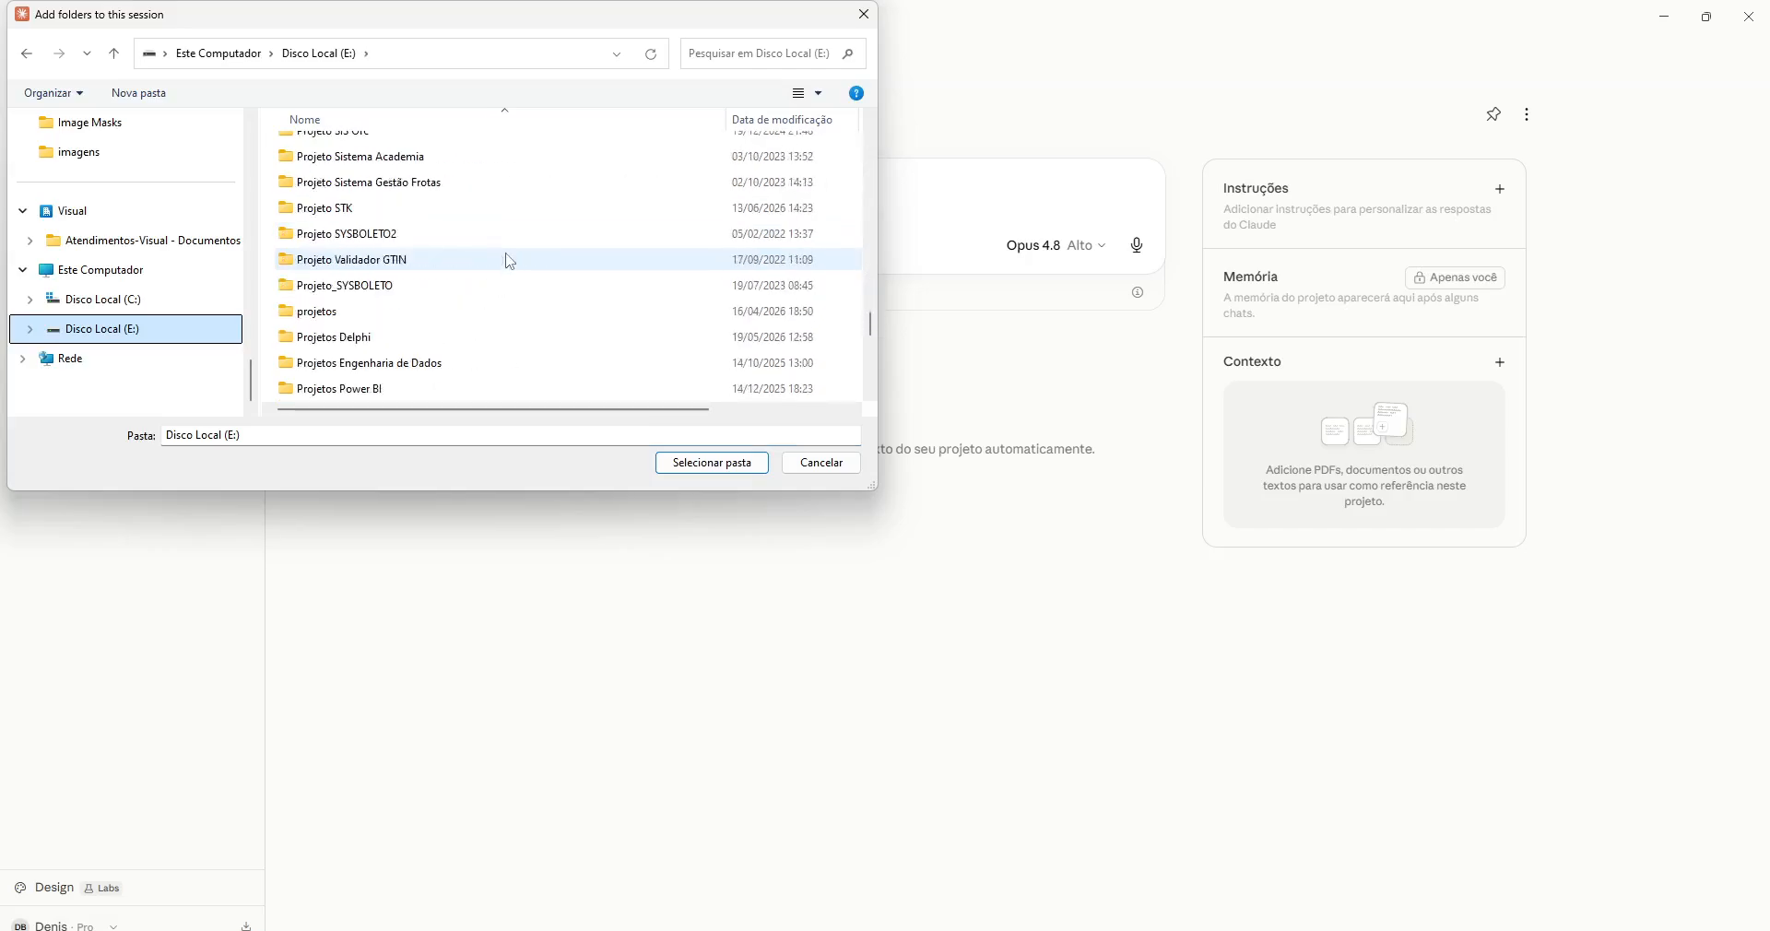
scroll(510, 261, down, 5)
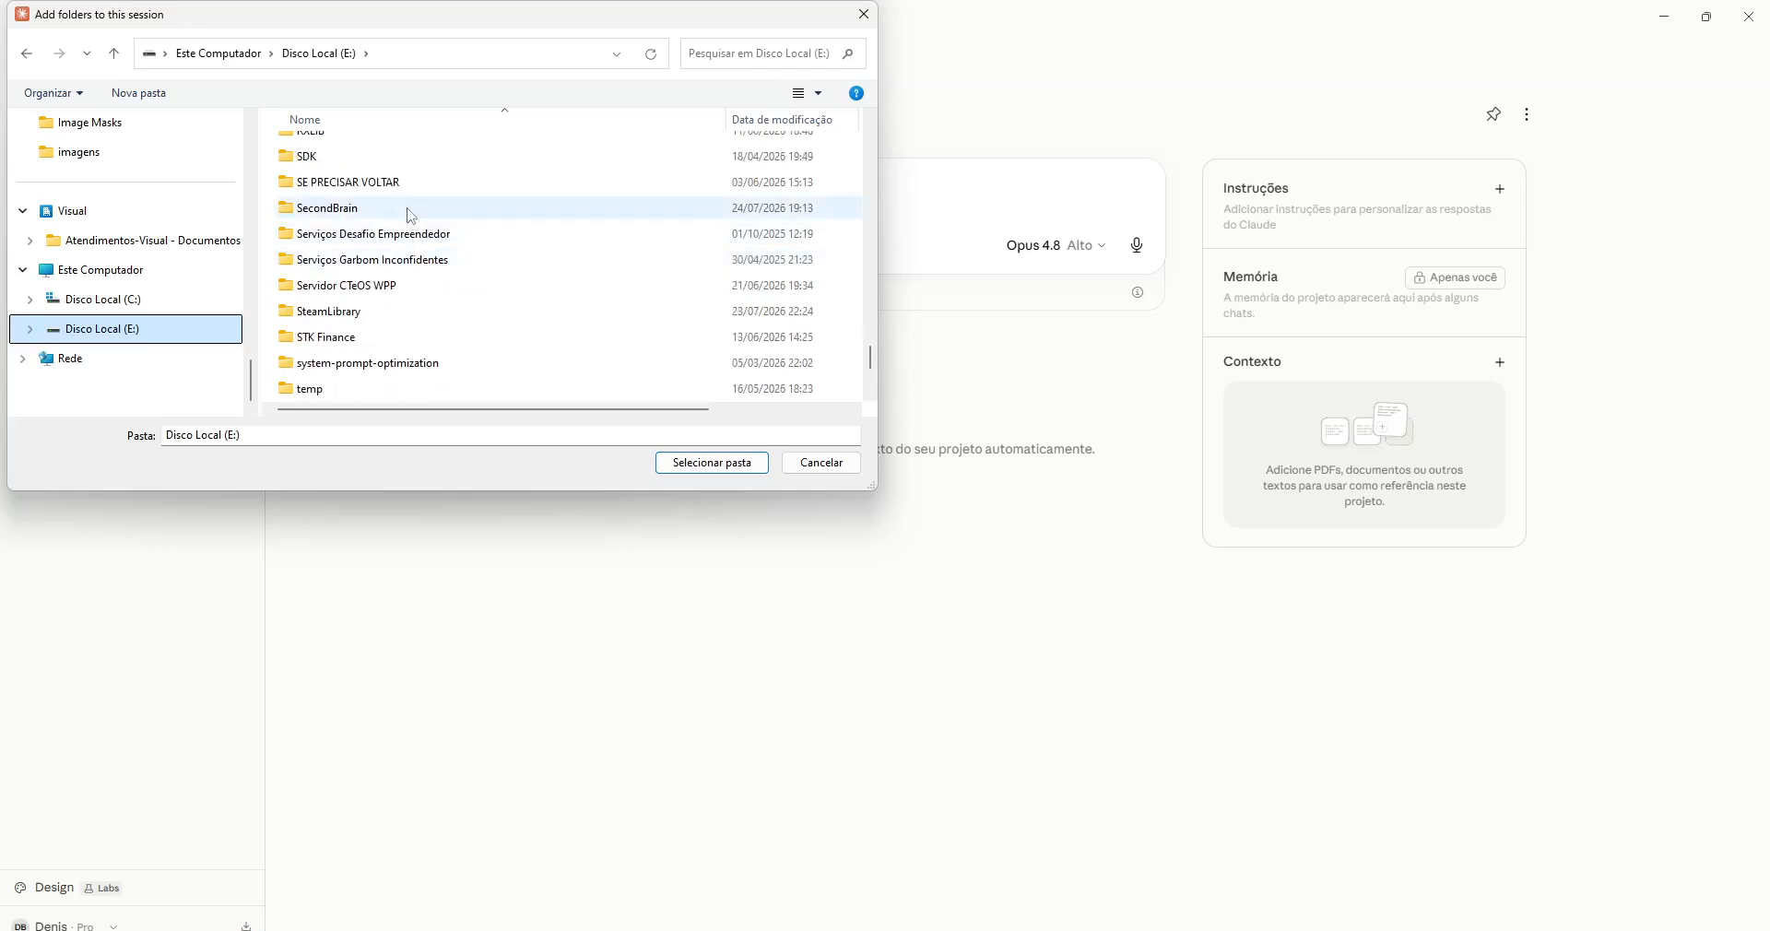
double_click(411, 209)
click(736, 466)
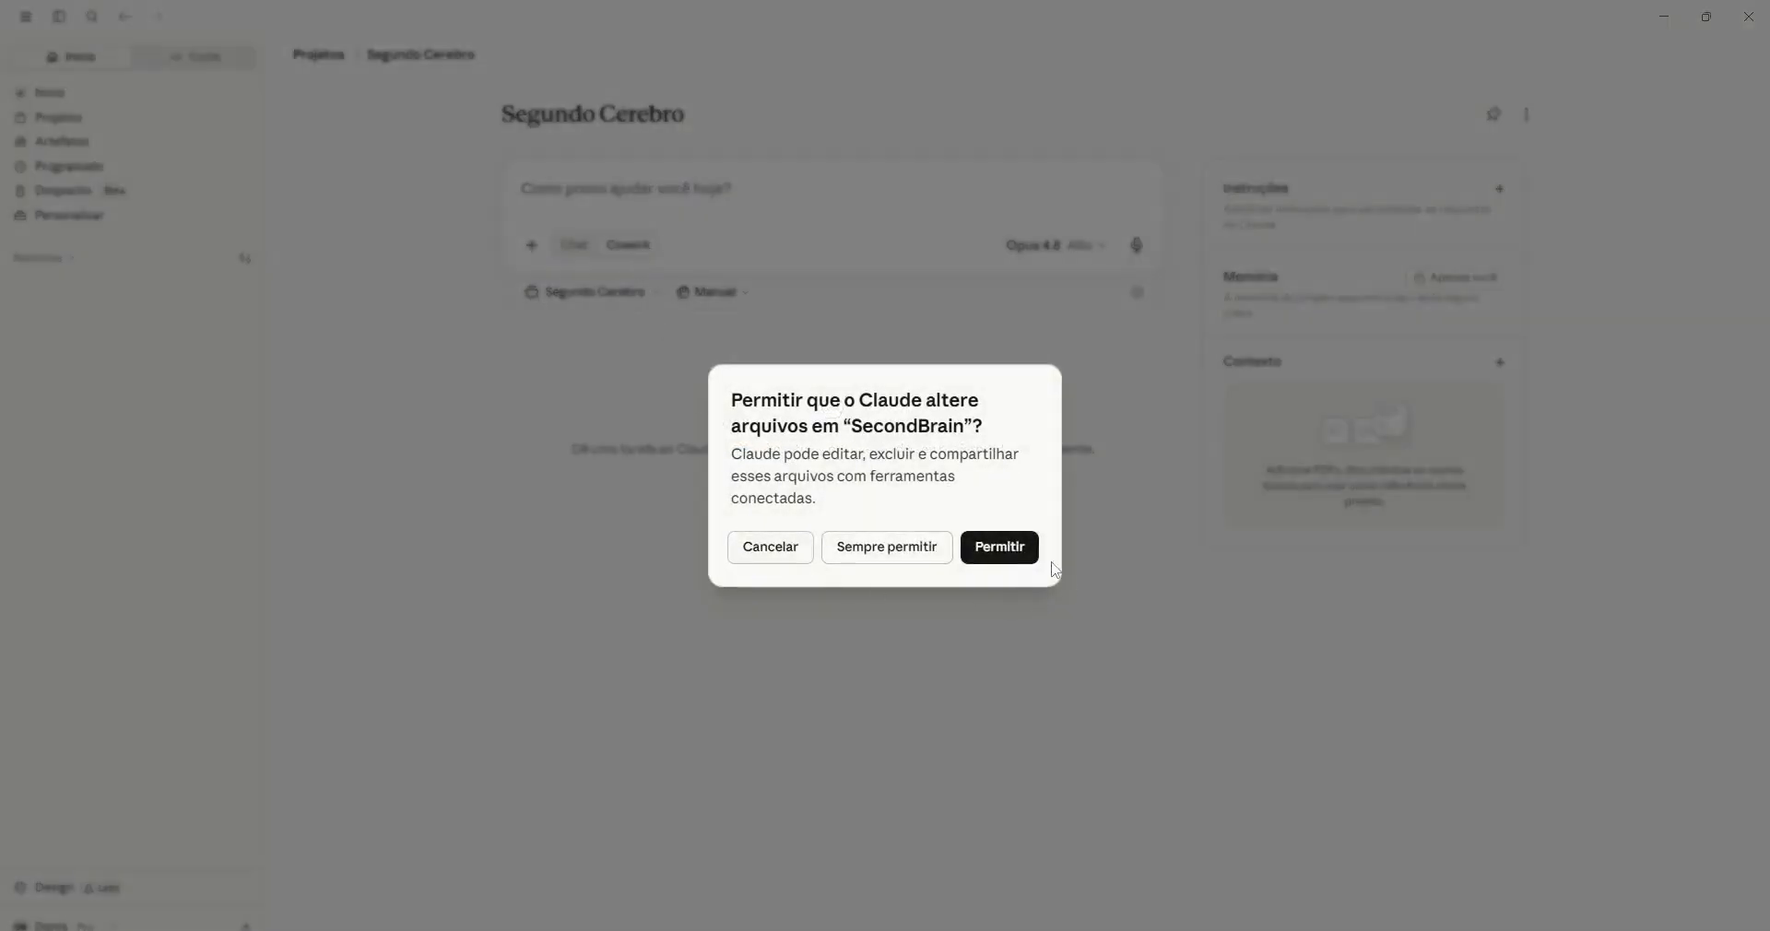
click(1022, 553)
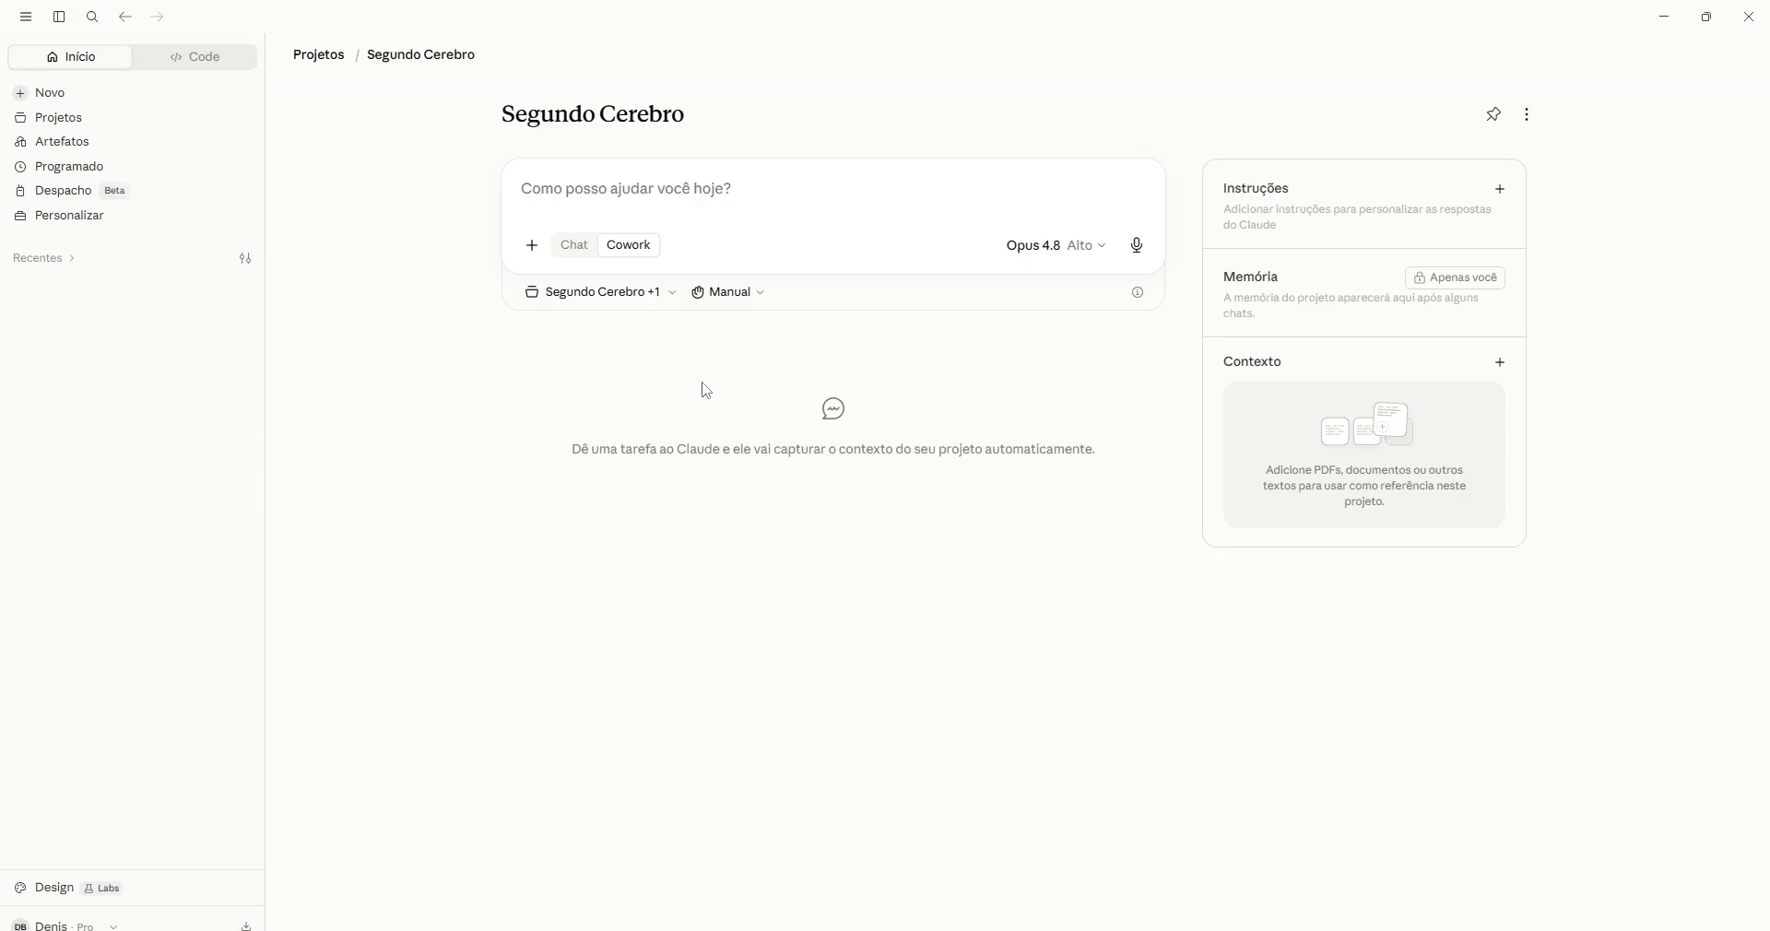
- Open the custom instructions of the Segundo Cerebro project for editing
click(1500, 192)
click(768, 377)
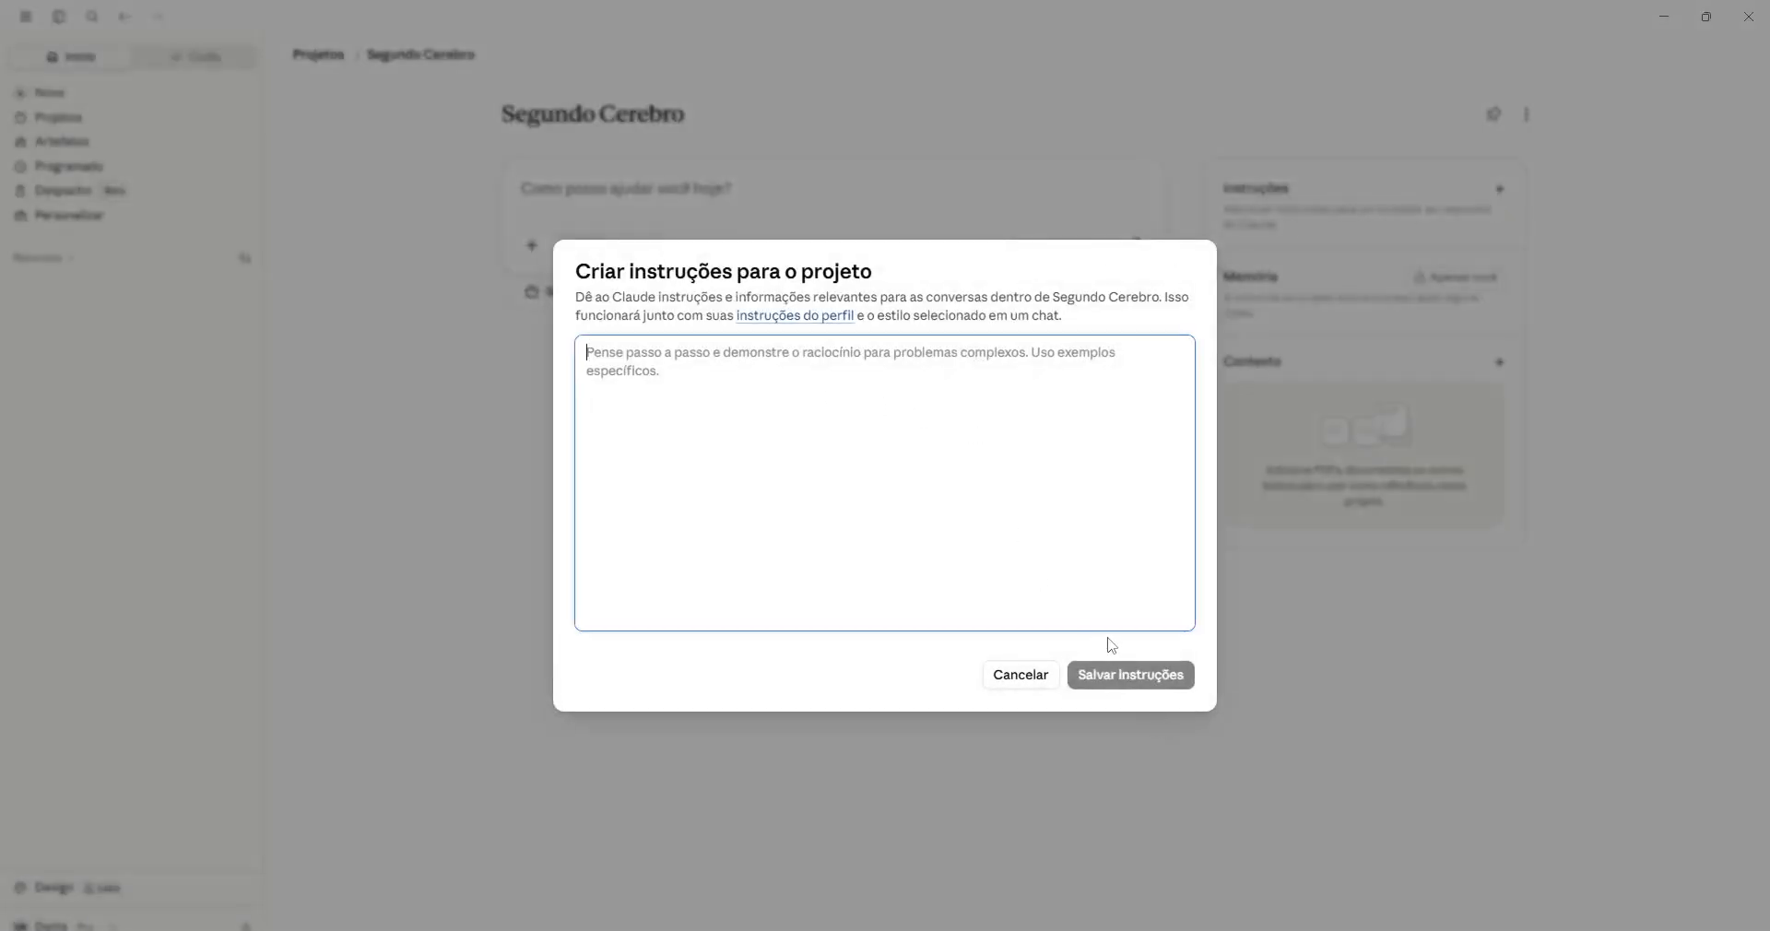
- Switch to Obsidian, open the existing Segundo Cerebro vault, and display its CLAUDE note
click(1379, 929)
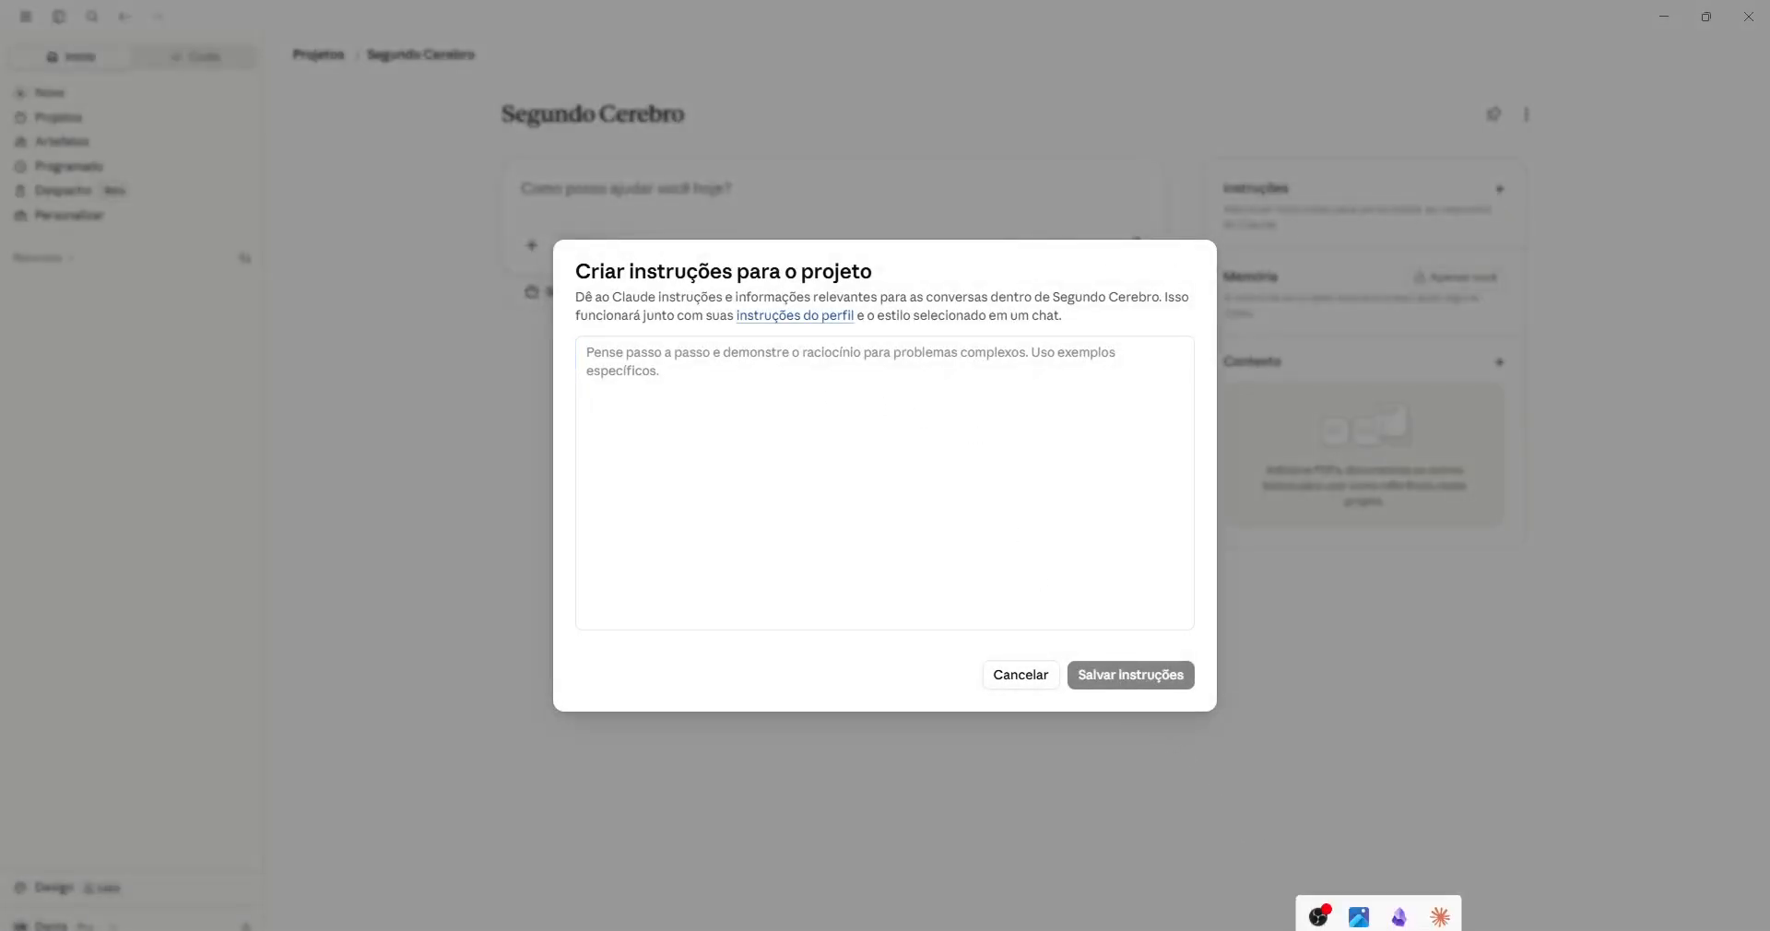
click(1399, 916)
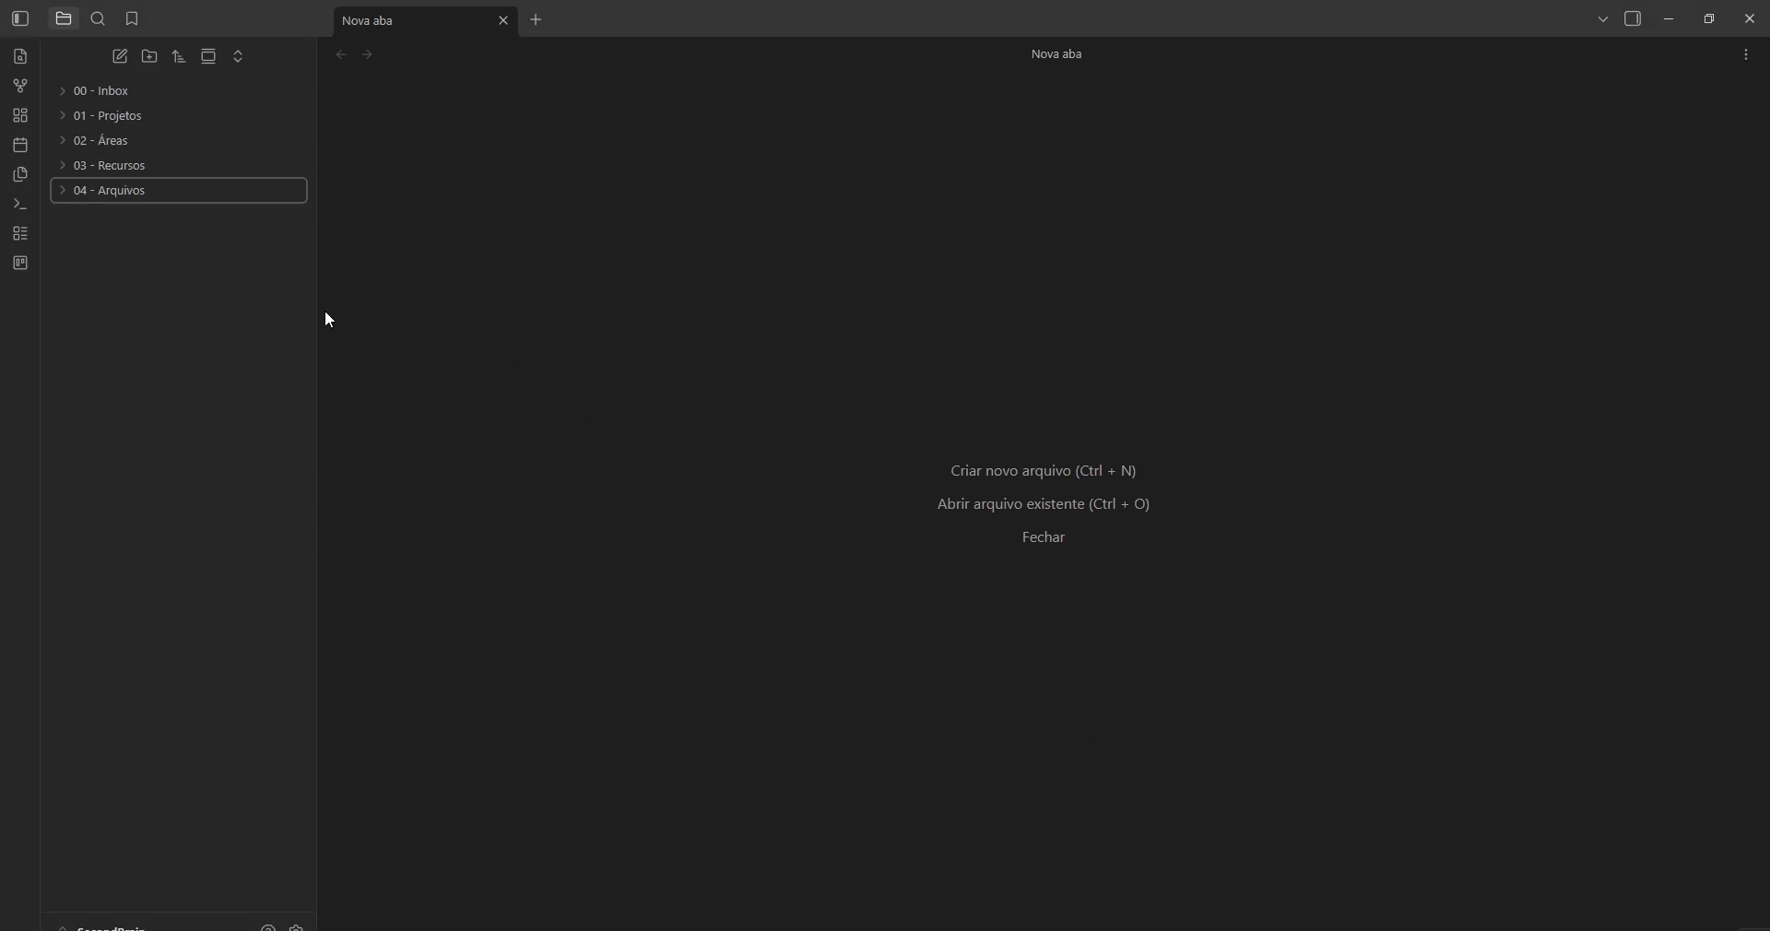
click(148, 926)
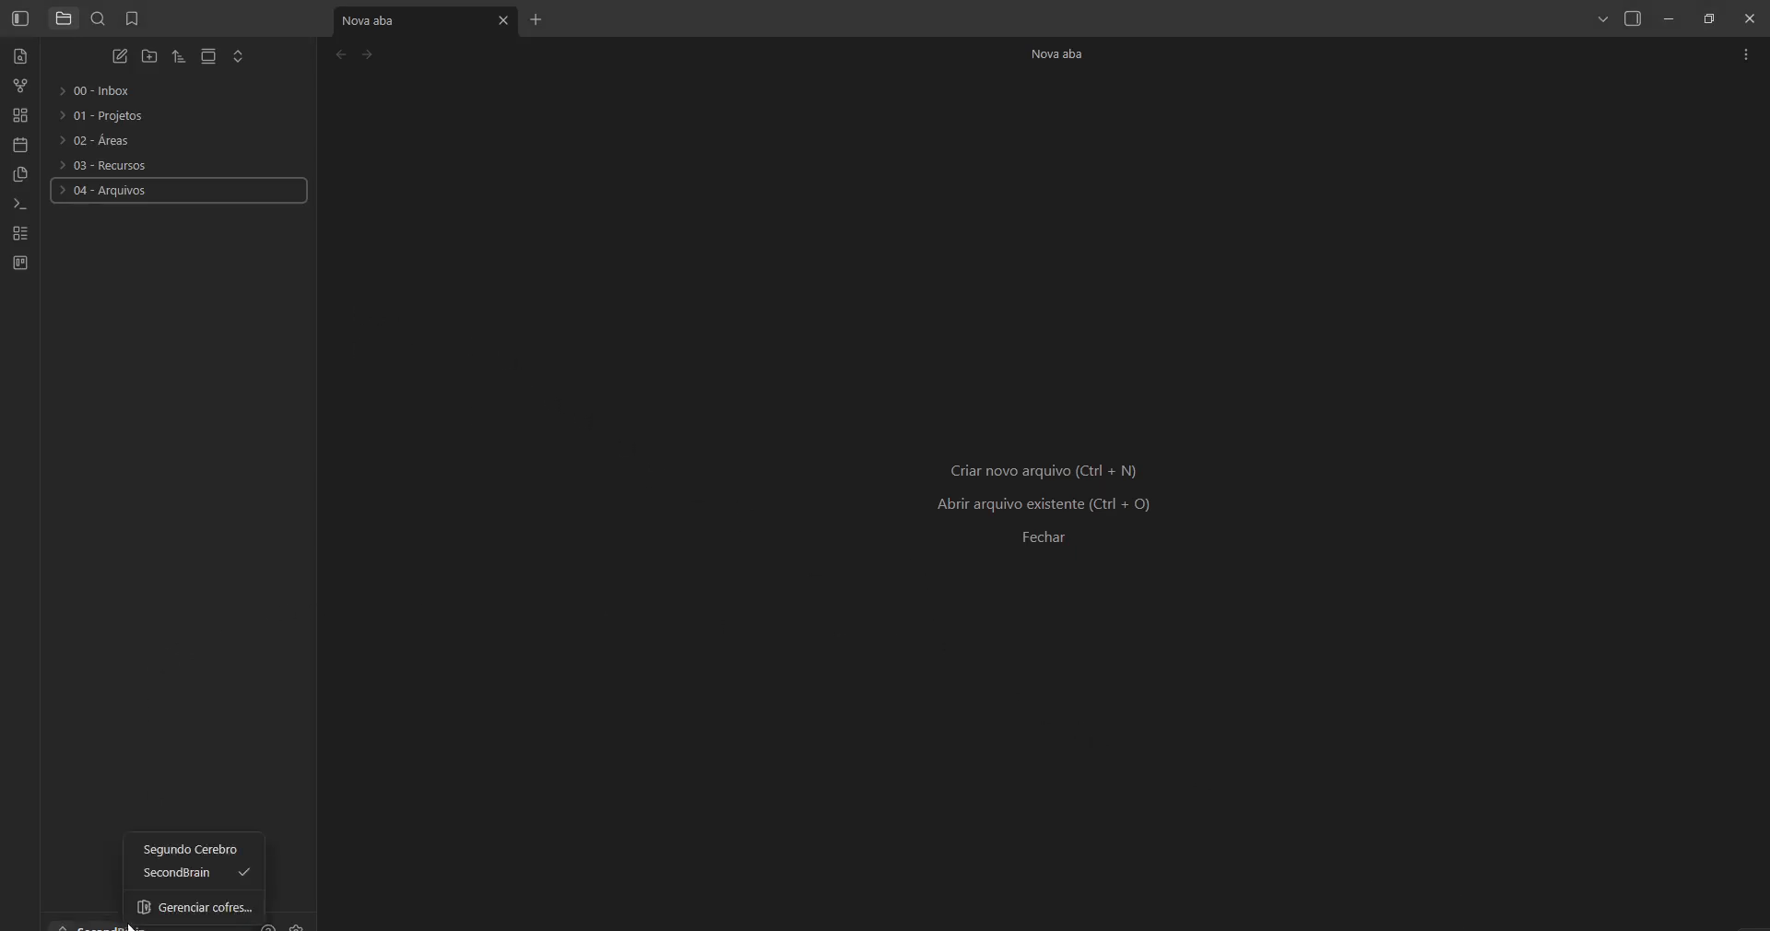
click(205, 852)
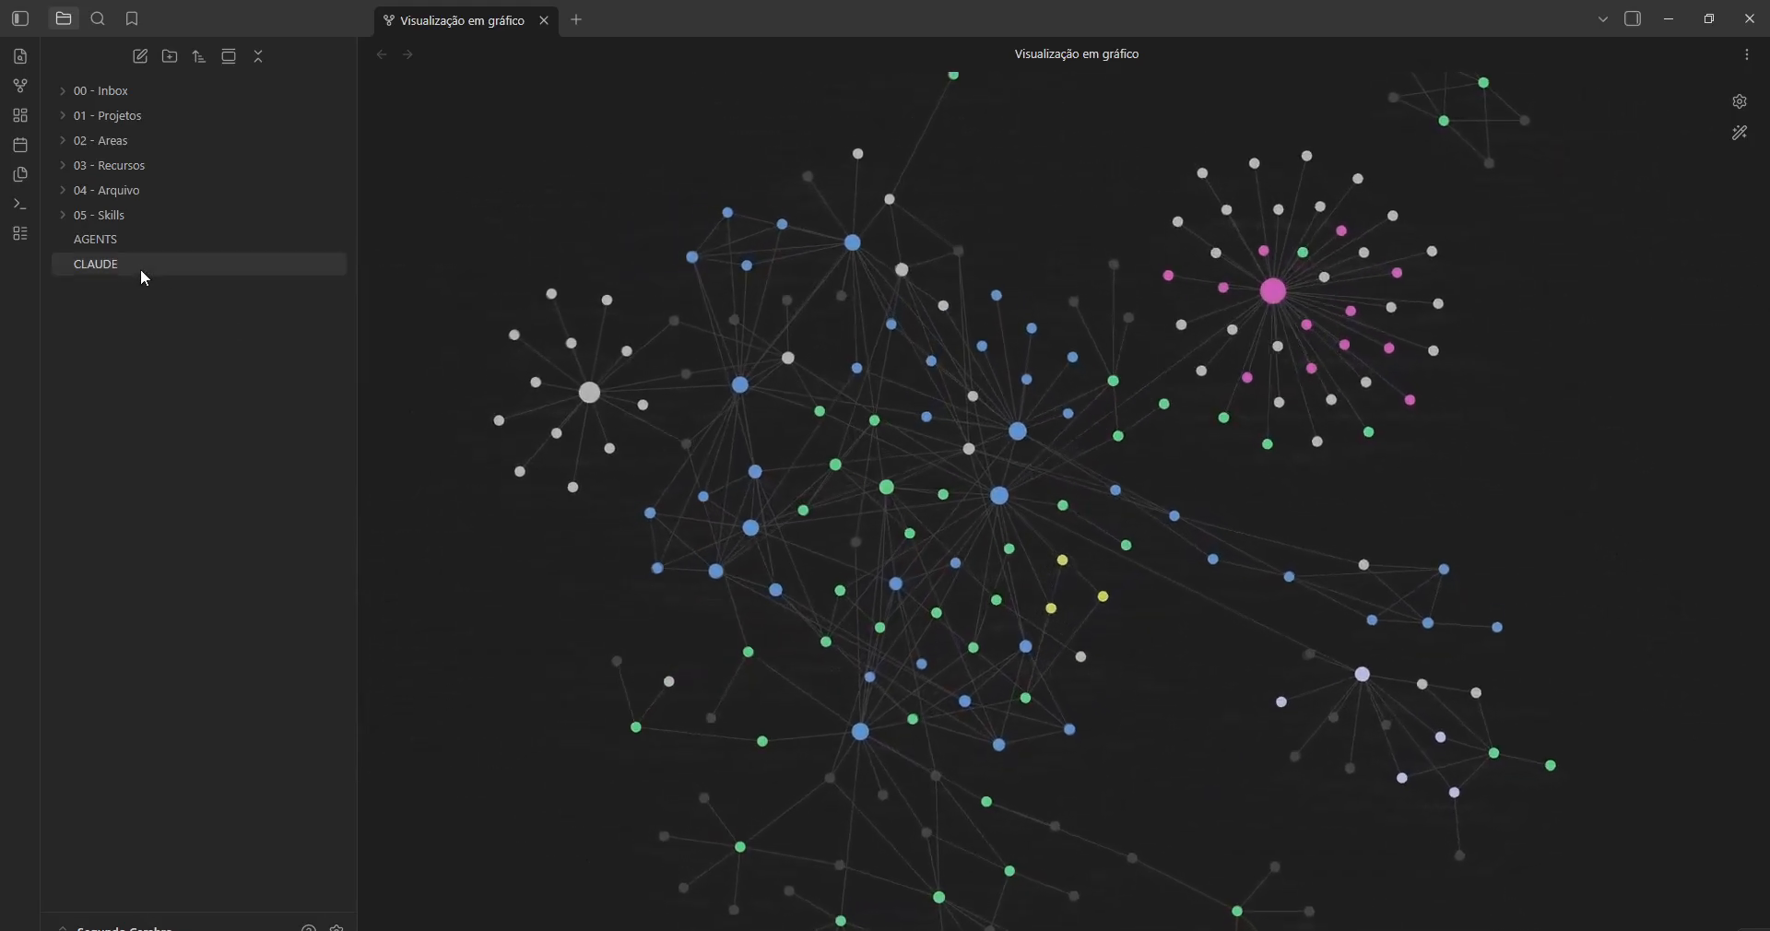
click(137, 266)
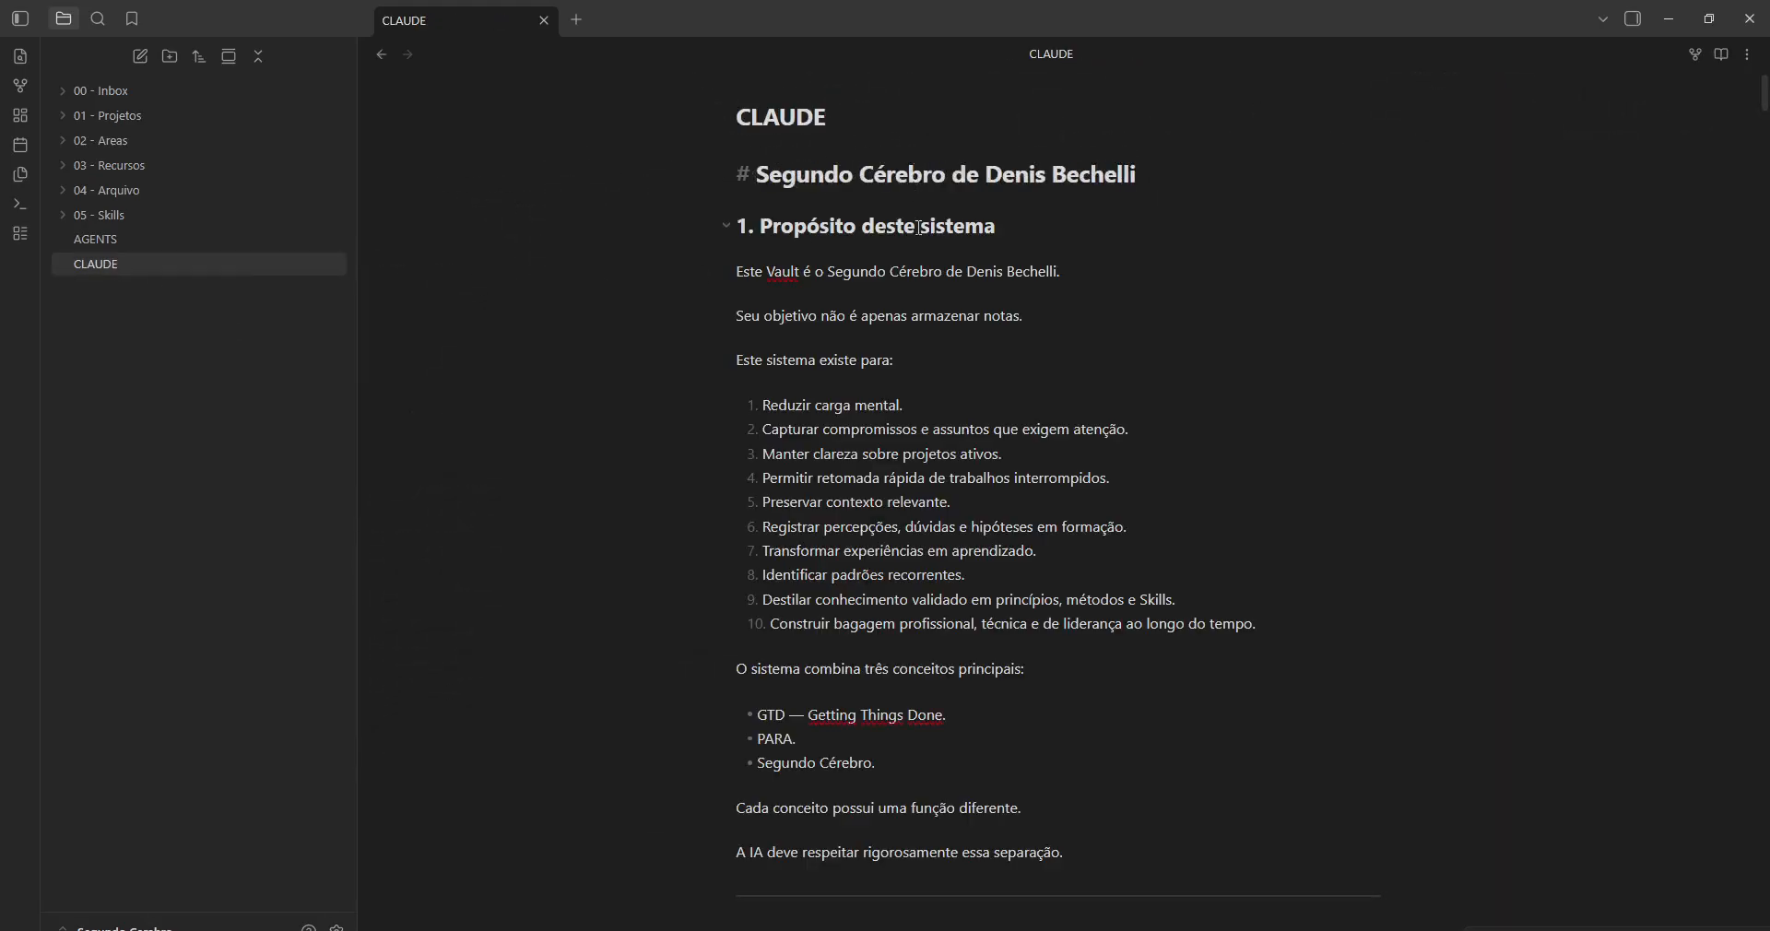
- Check the project instructions dialog in Claude, and return to Obsidian to examine the CLAUDE note's heading and purpose section
key(alt+Tab)
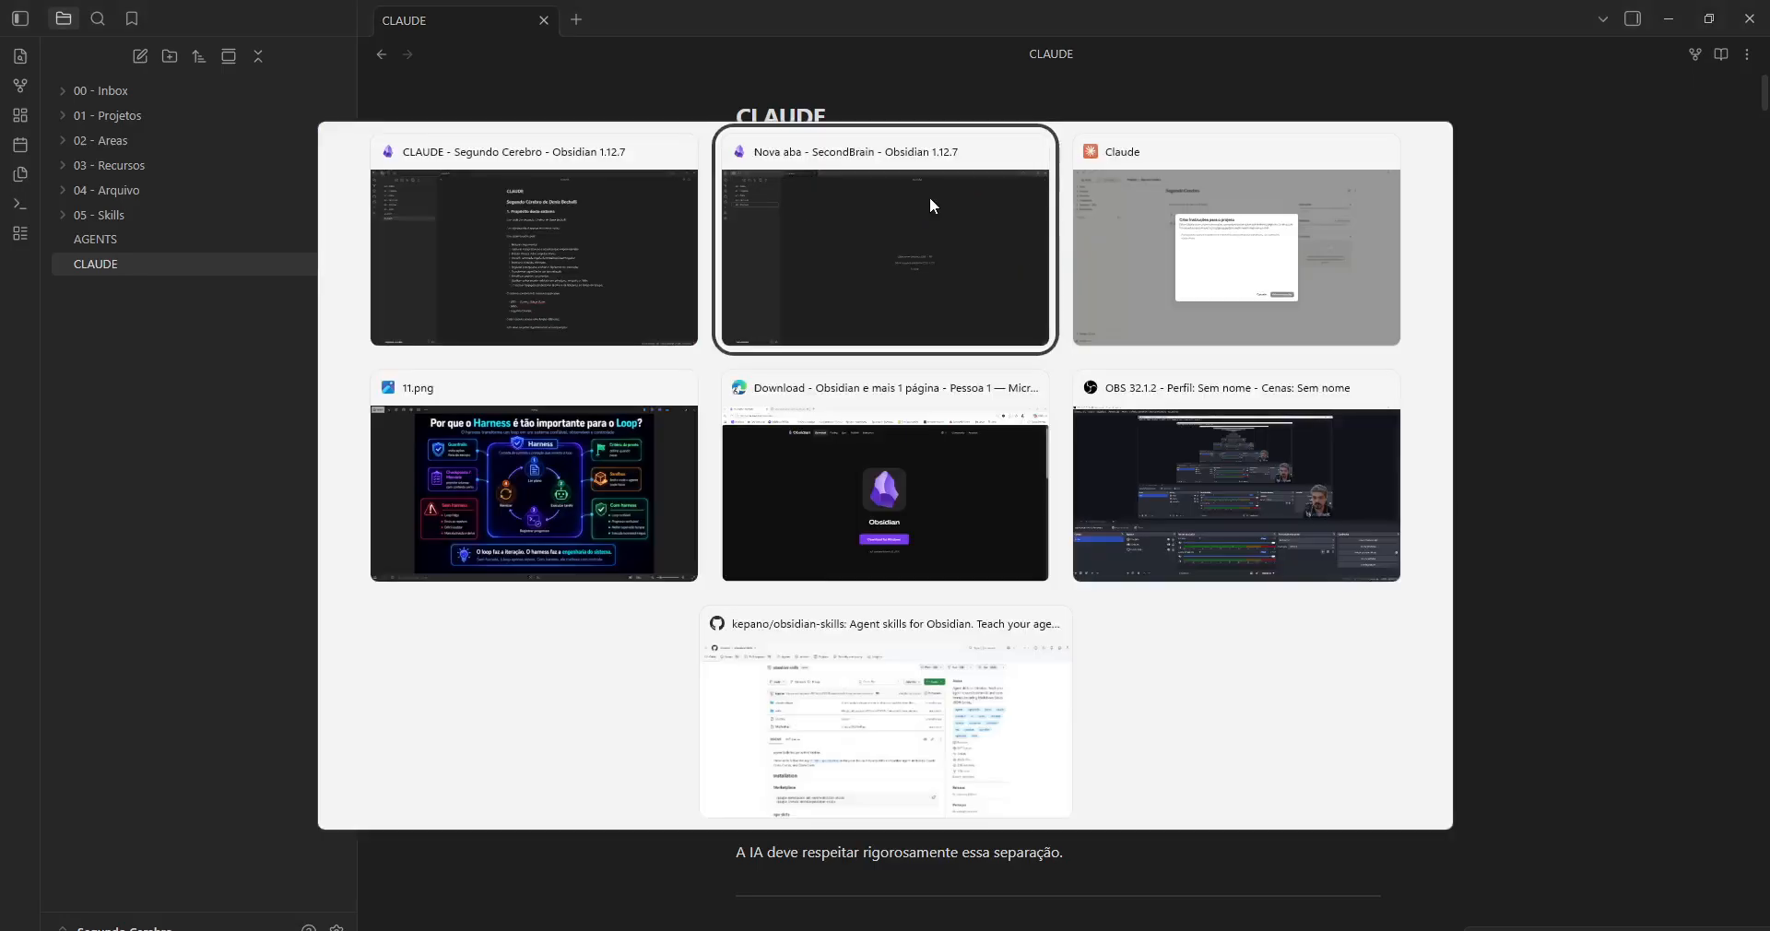
key(alt+Tab)
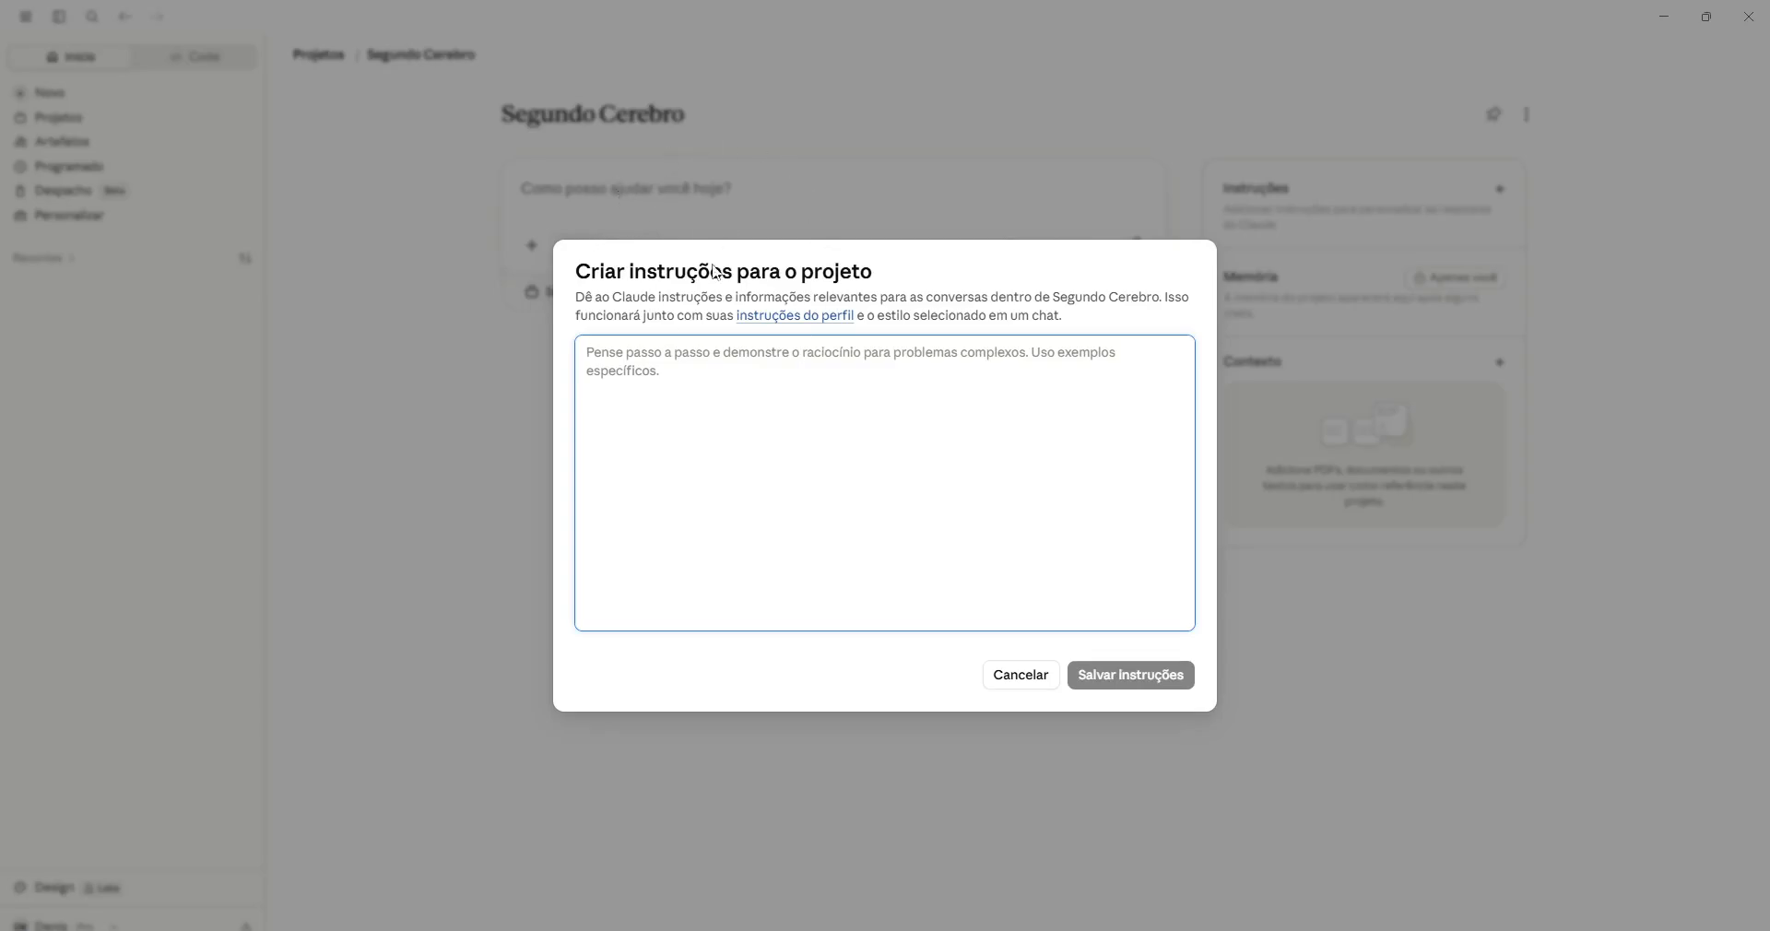
key(alt+Tab)
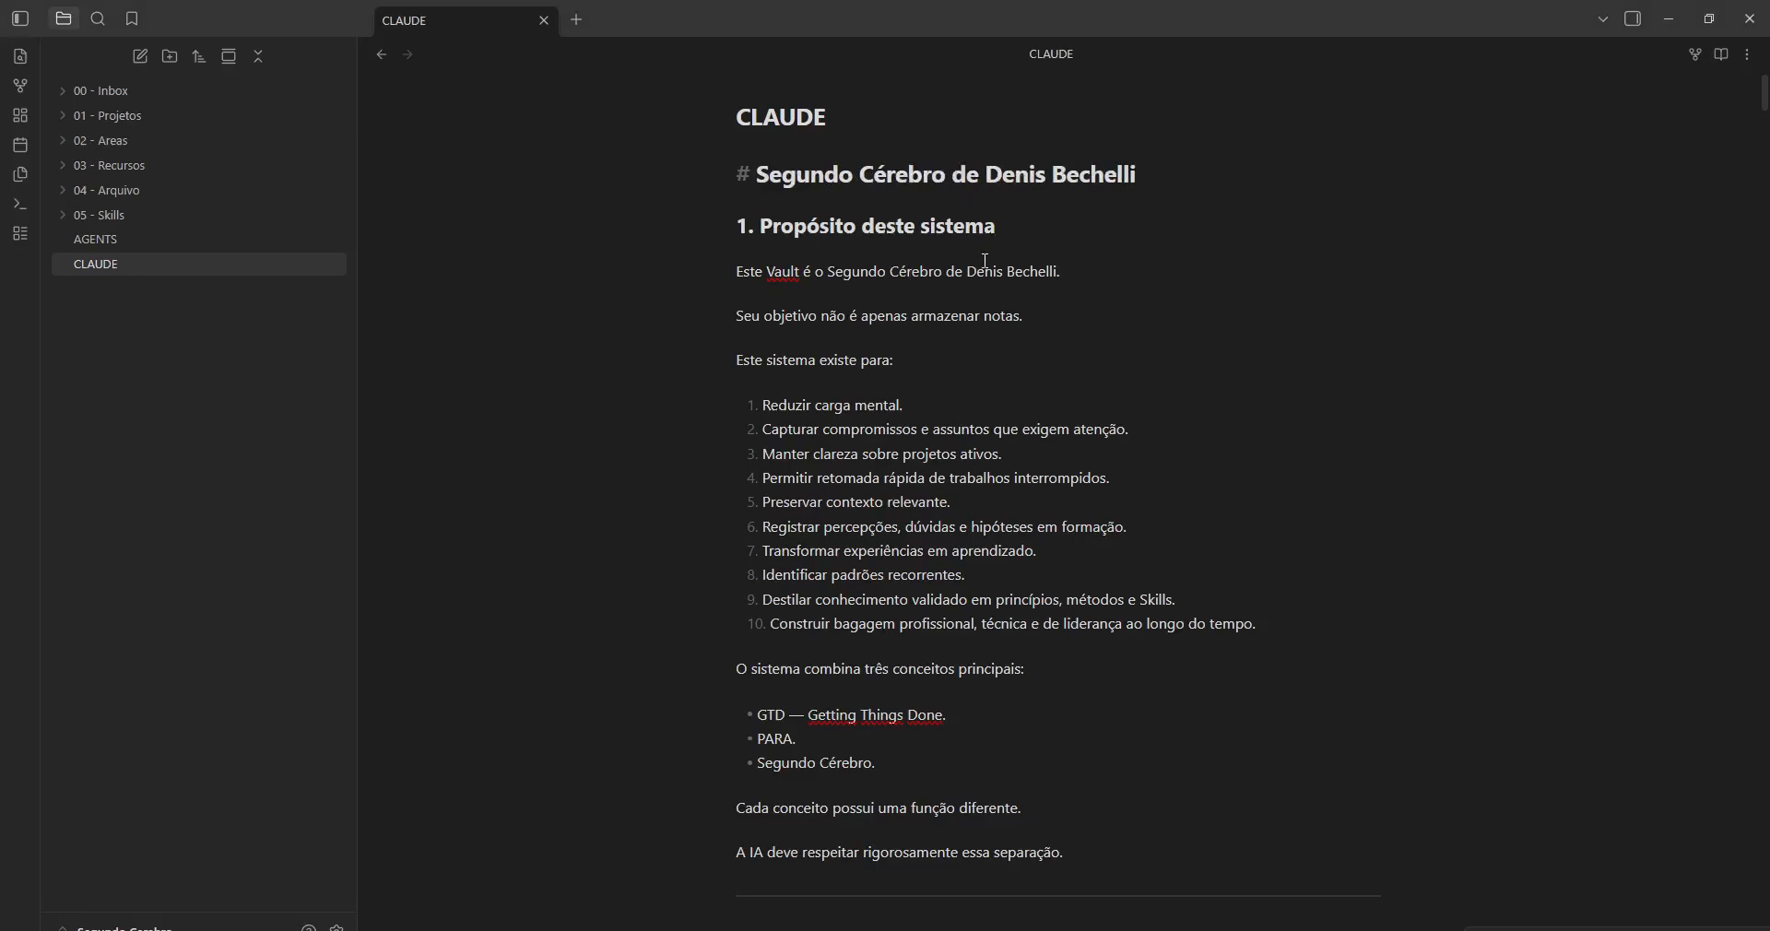
scroll(986, 261, down, 5)
scroll(1017, 144, up, 5)
drag(1149, 176, 982, 172)
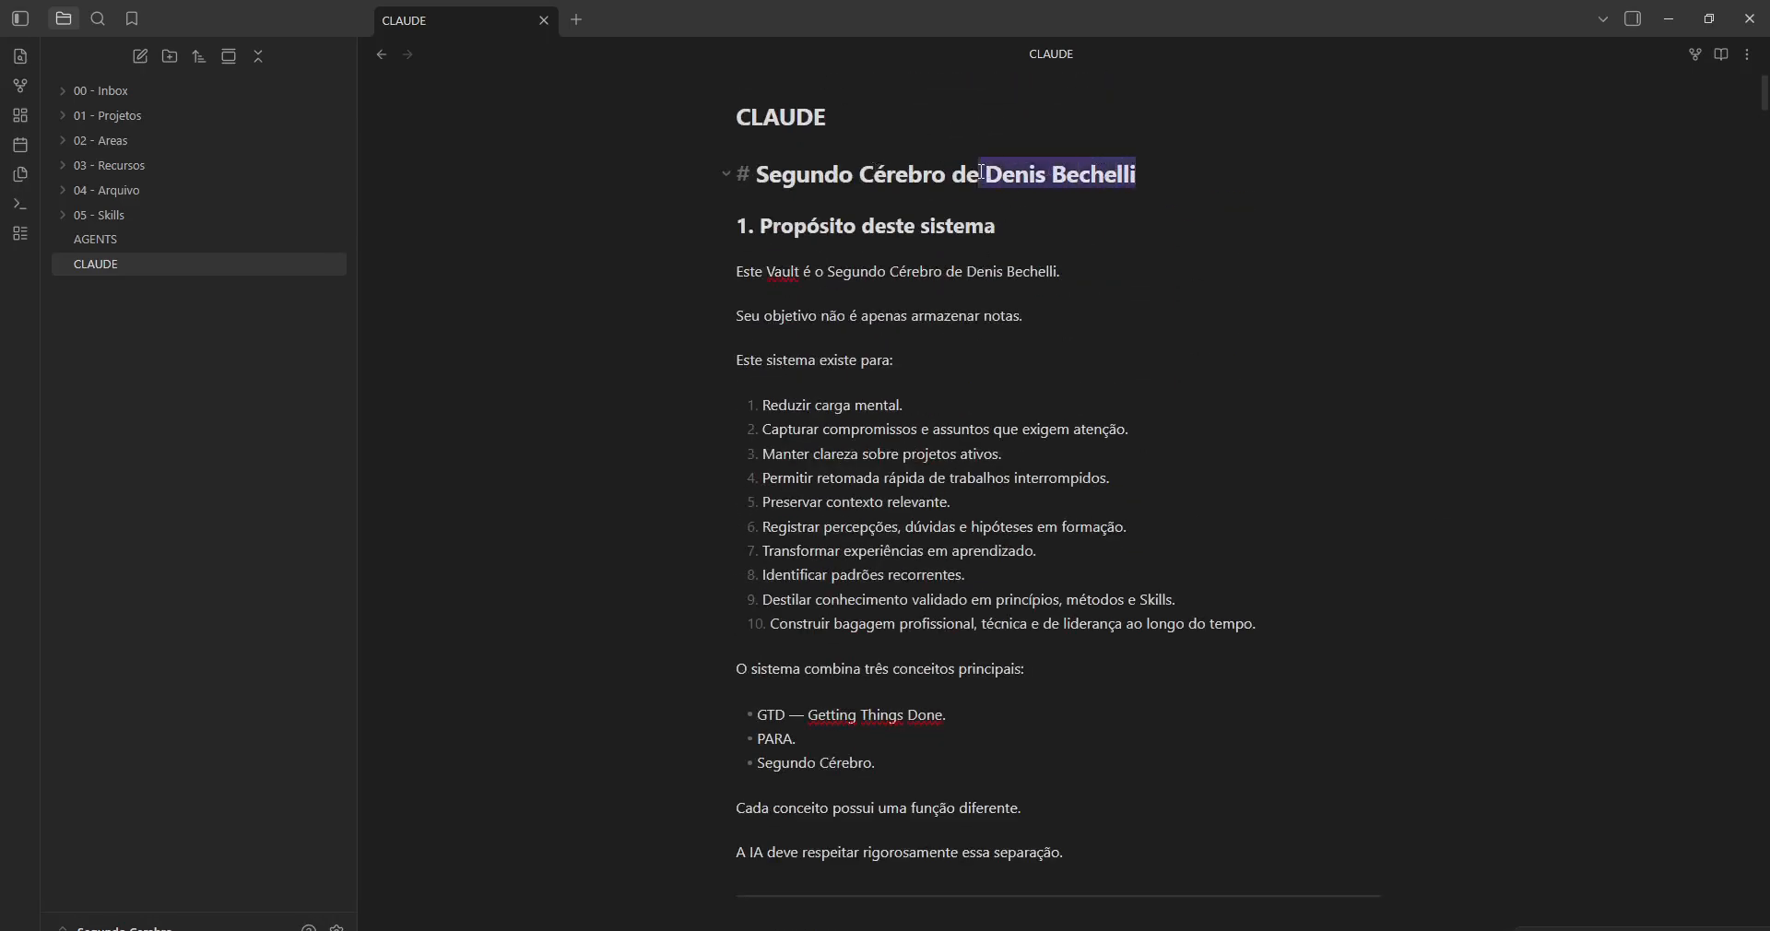
click(1023, 178)
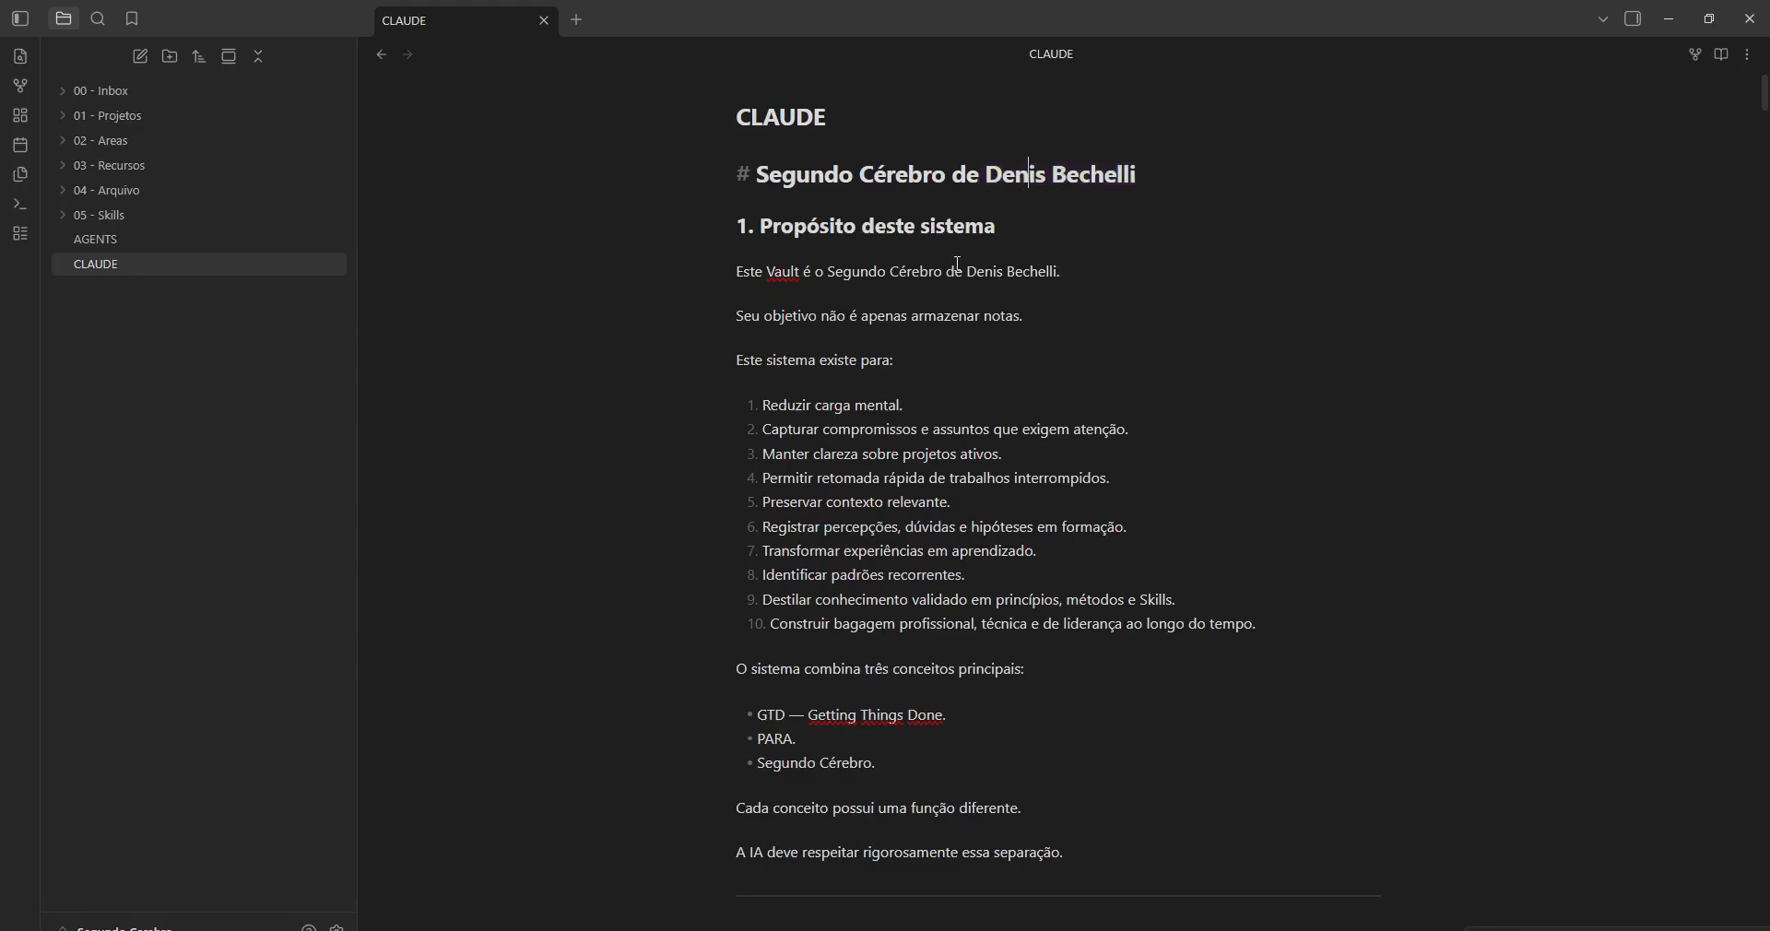
- Read the opening sections of the CLAUDE note, from the system's purpose to the limits placed on the AI
scroll(956, 251, down, 1)
scroll(957, 251, up, 1)
scroll(850, 235, down, 5)
scroll(849, 235, down, 1)
drag(795, 412, 899, 406)
scroll(894, 414, down, 6)
scroll(894, 415, down, 2)
scroll(897, 414, down, 10)
scroll(899, 414, down, 1)
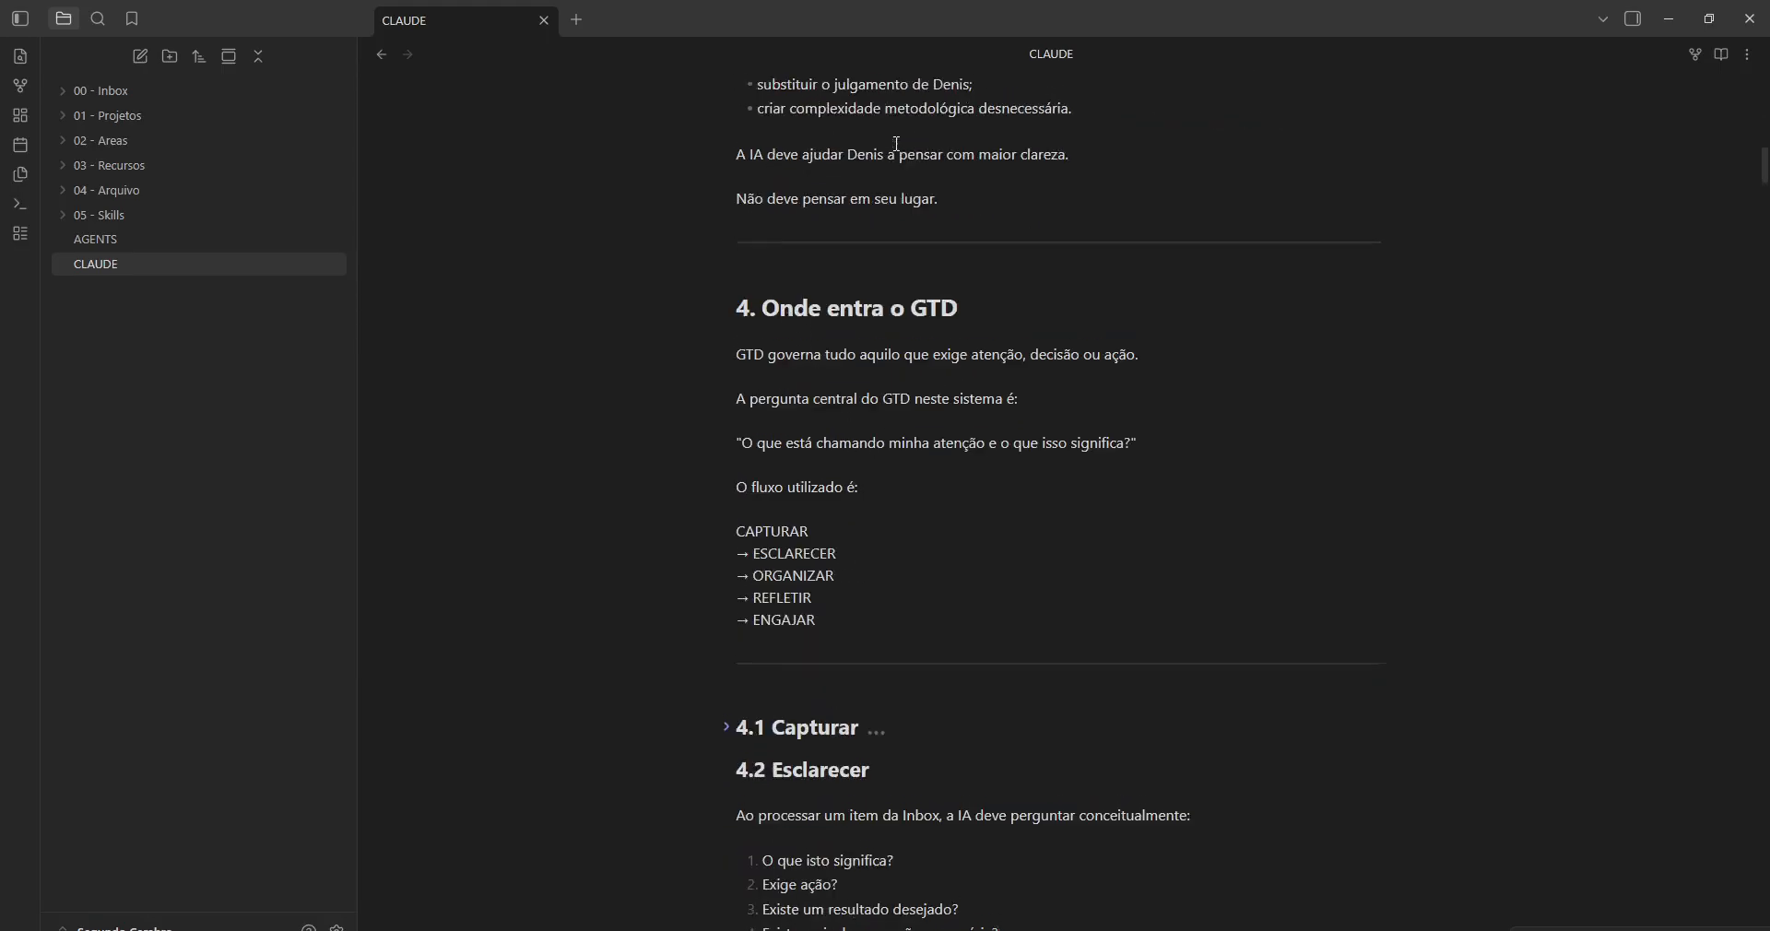
scroll(875, 236, up, 1)
scroll(873, 263, up, 1)
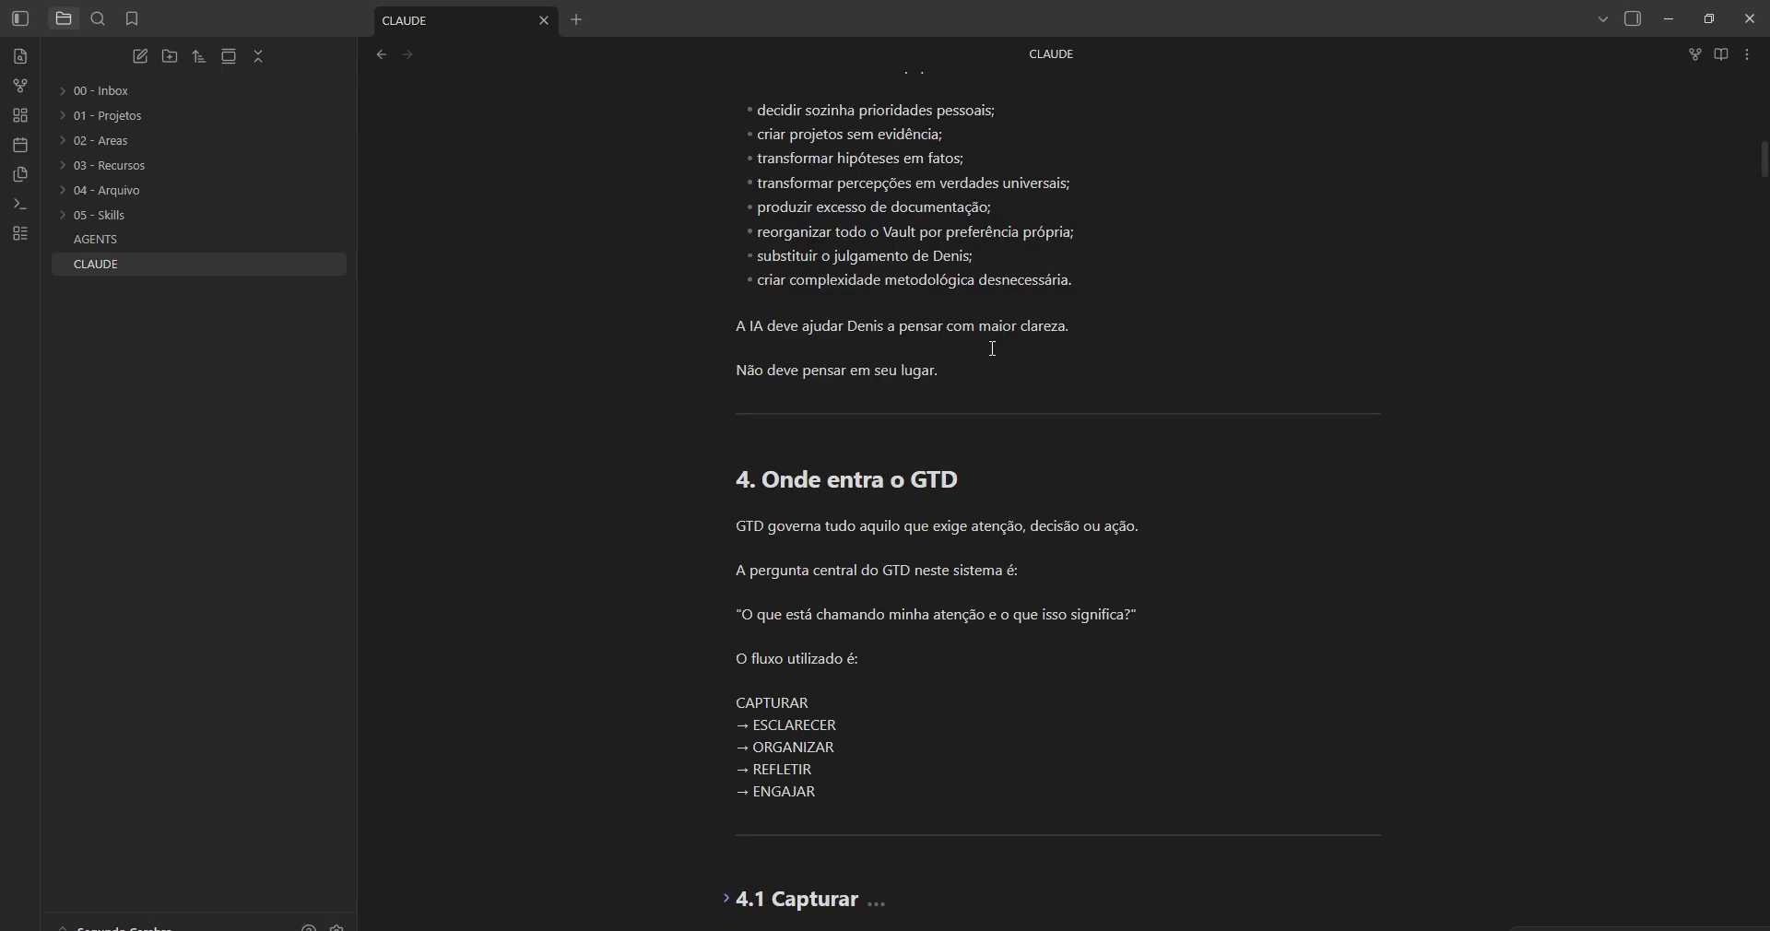
scroll(989, 349, down, 1)
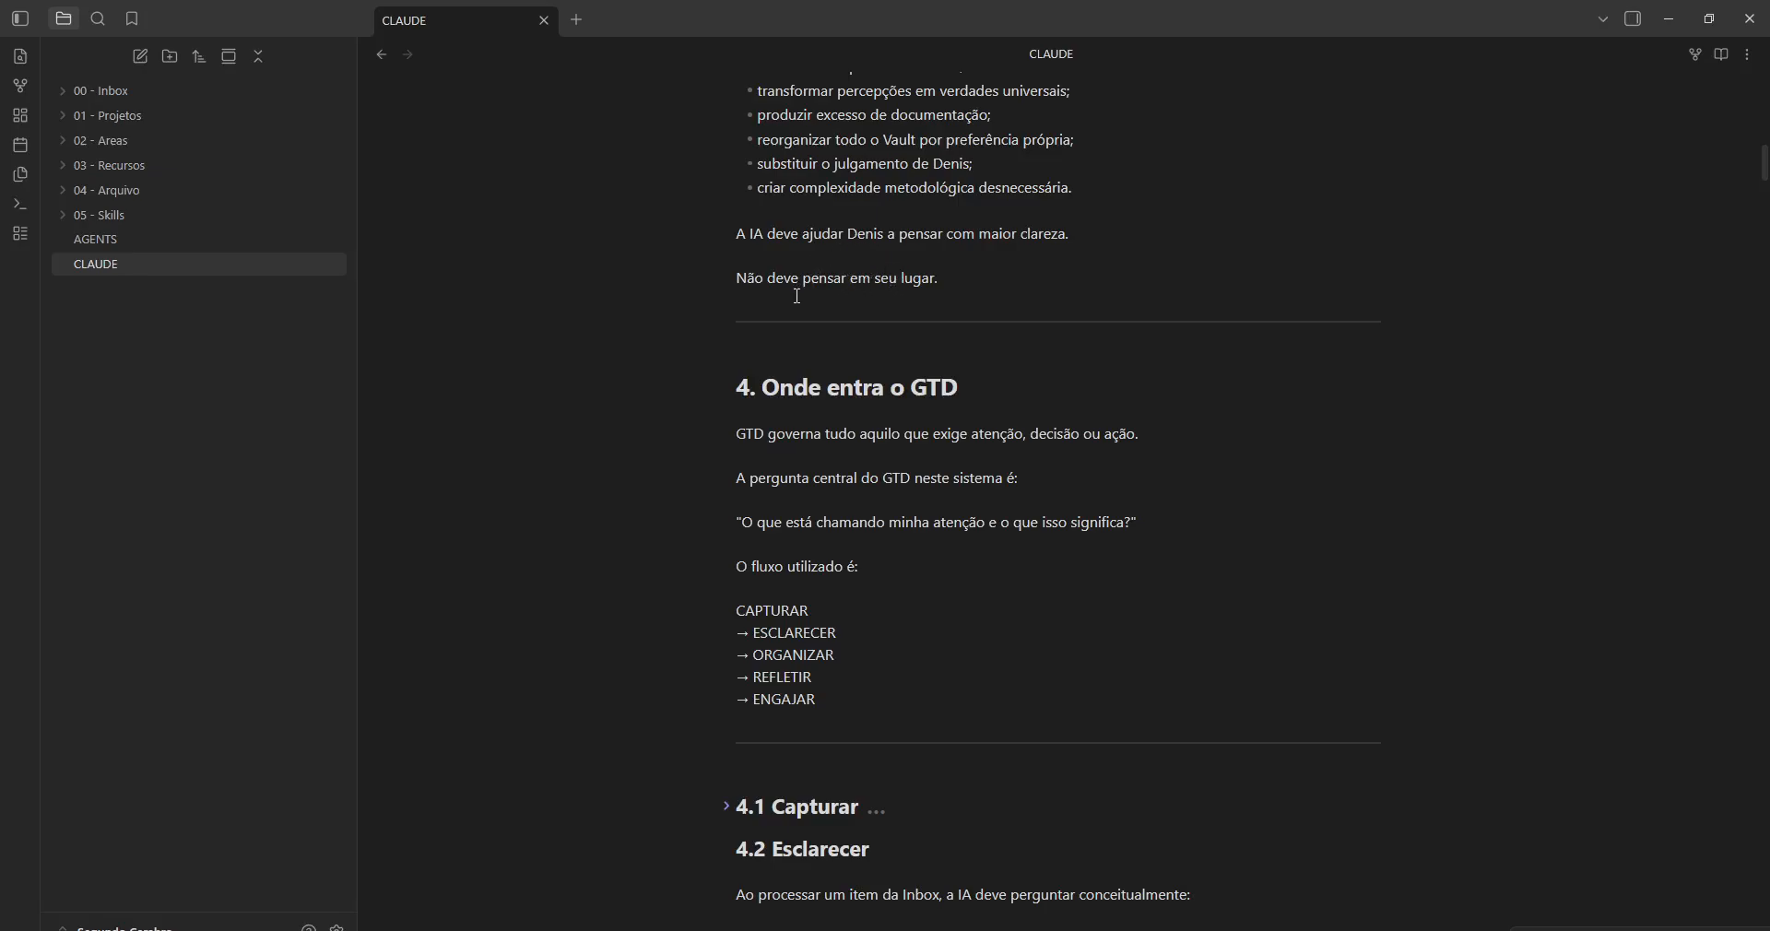
scroll(799, 297, down, 2)
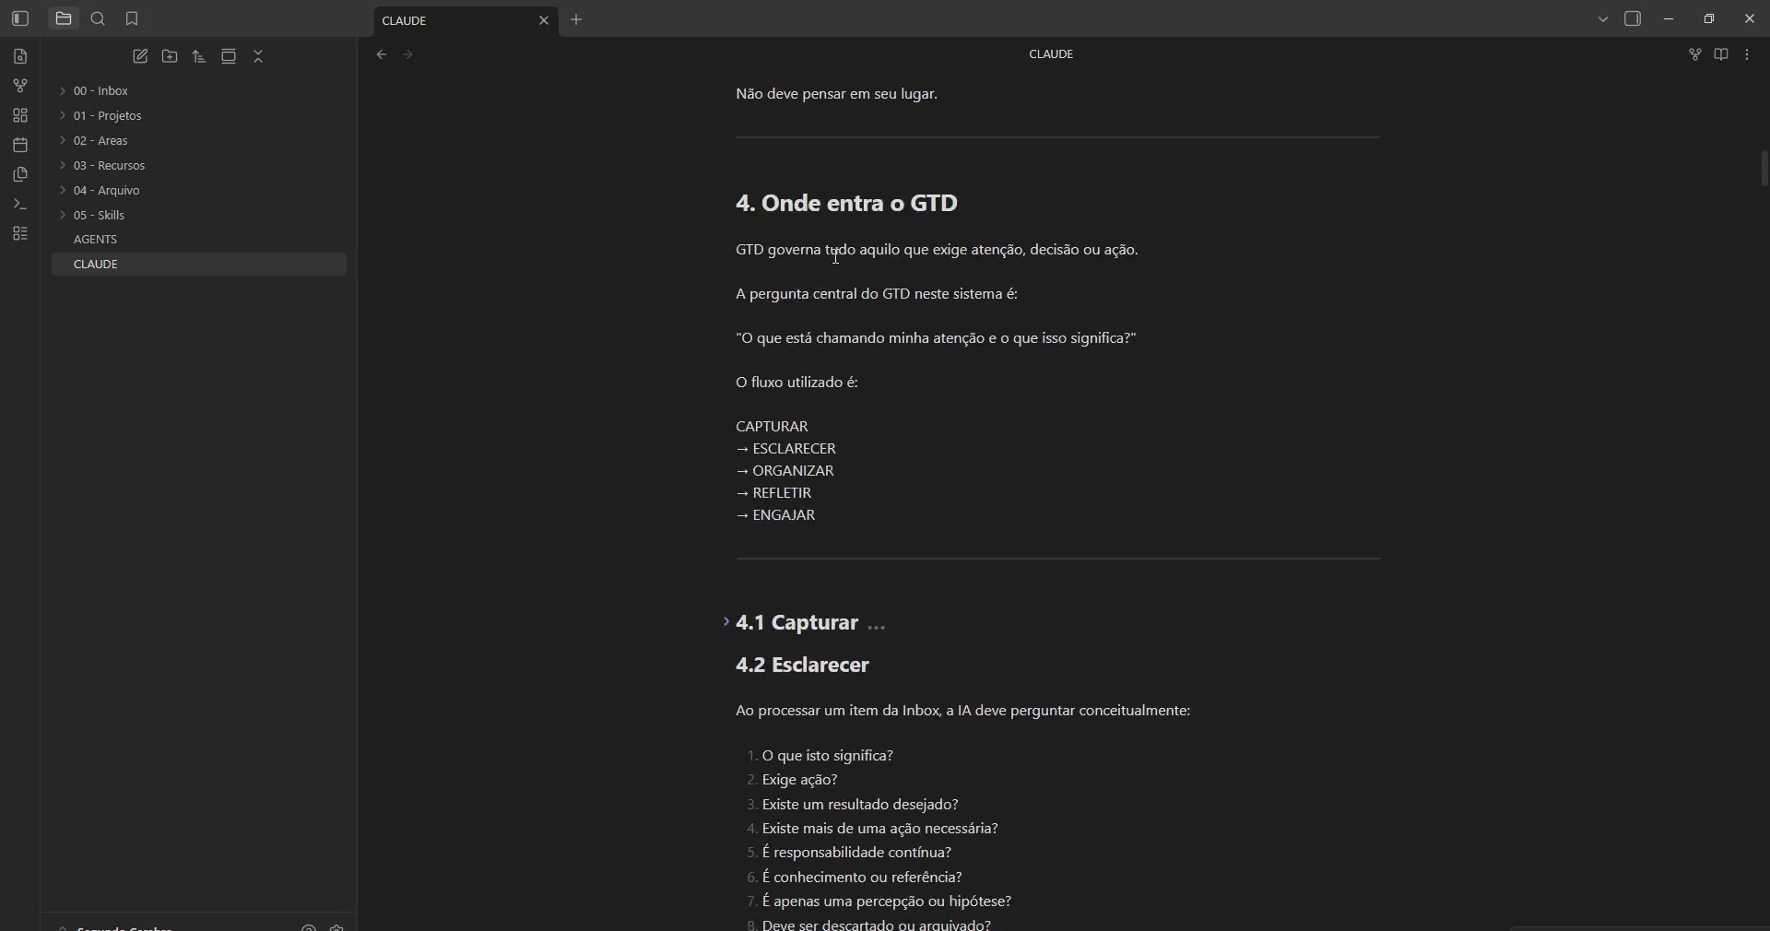
- Examine the GTD section of the CLAUDE note, including the Esclarecer decision flow and the Próxima ação rules
drag(865, 203, 895, 261)
click(878, 269)
scroll(871, 267, down, 7)
scroll(855, 261, down, 8)
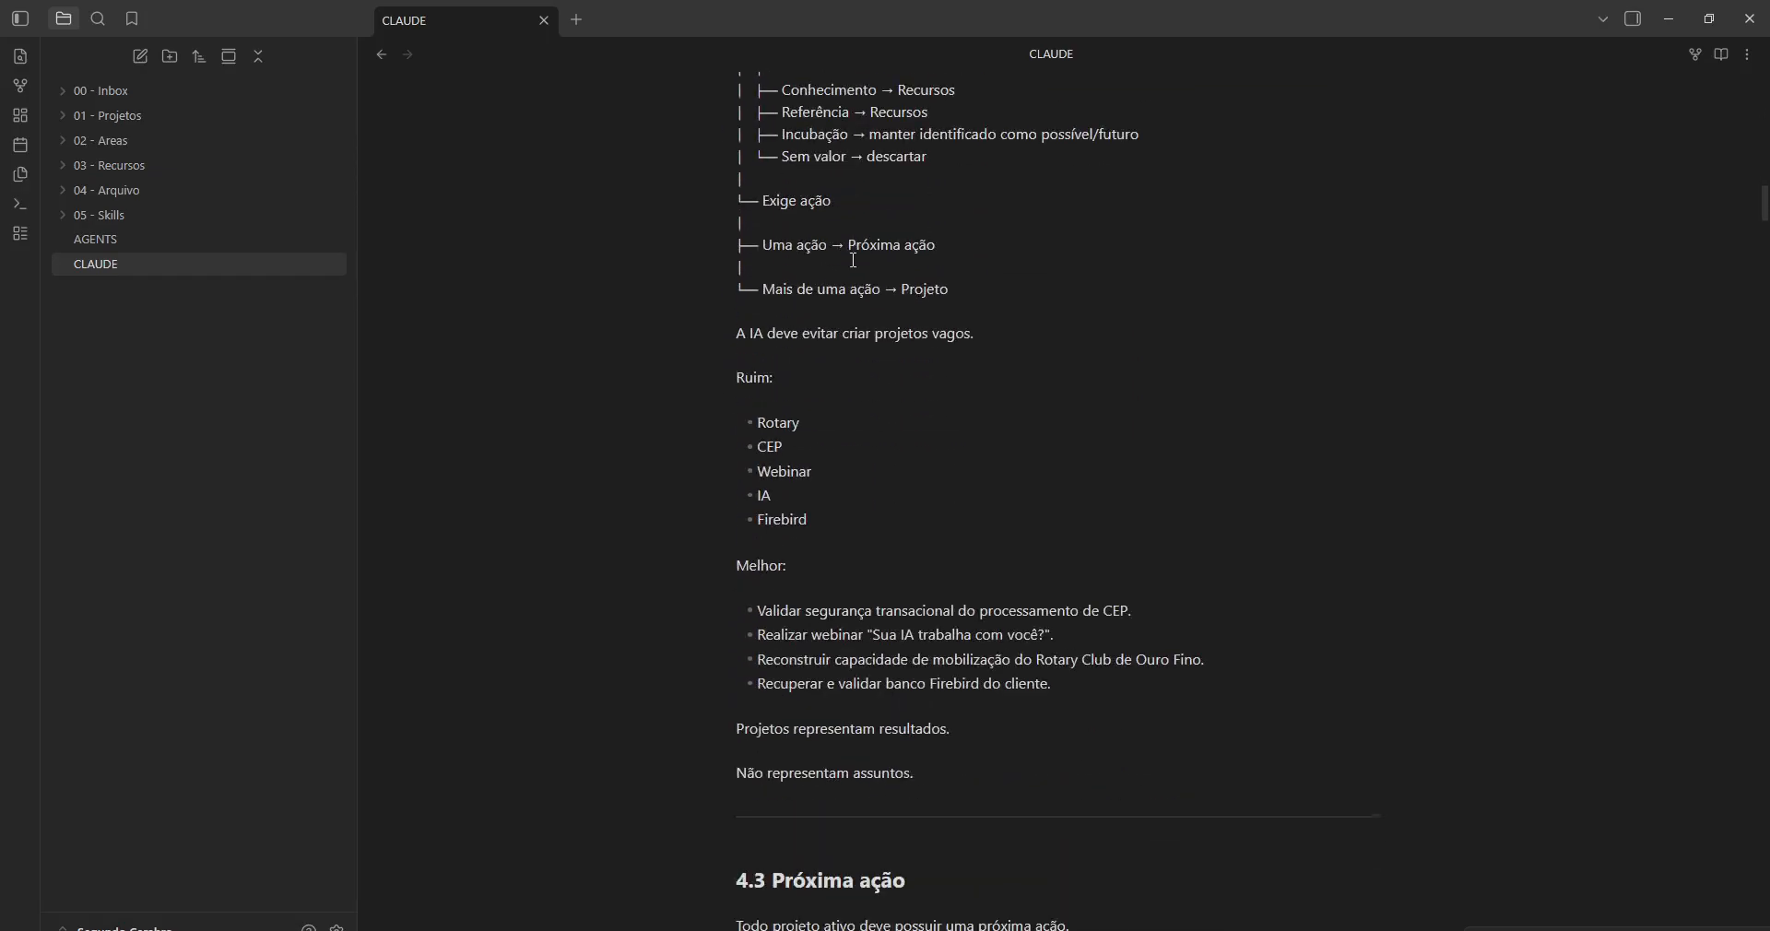
scroll(854, 261, up, 3)
scroll(855, 261, up, 1)
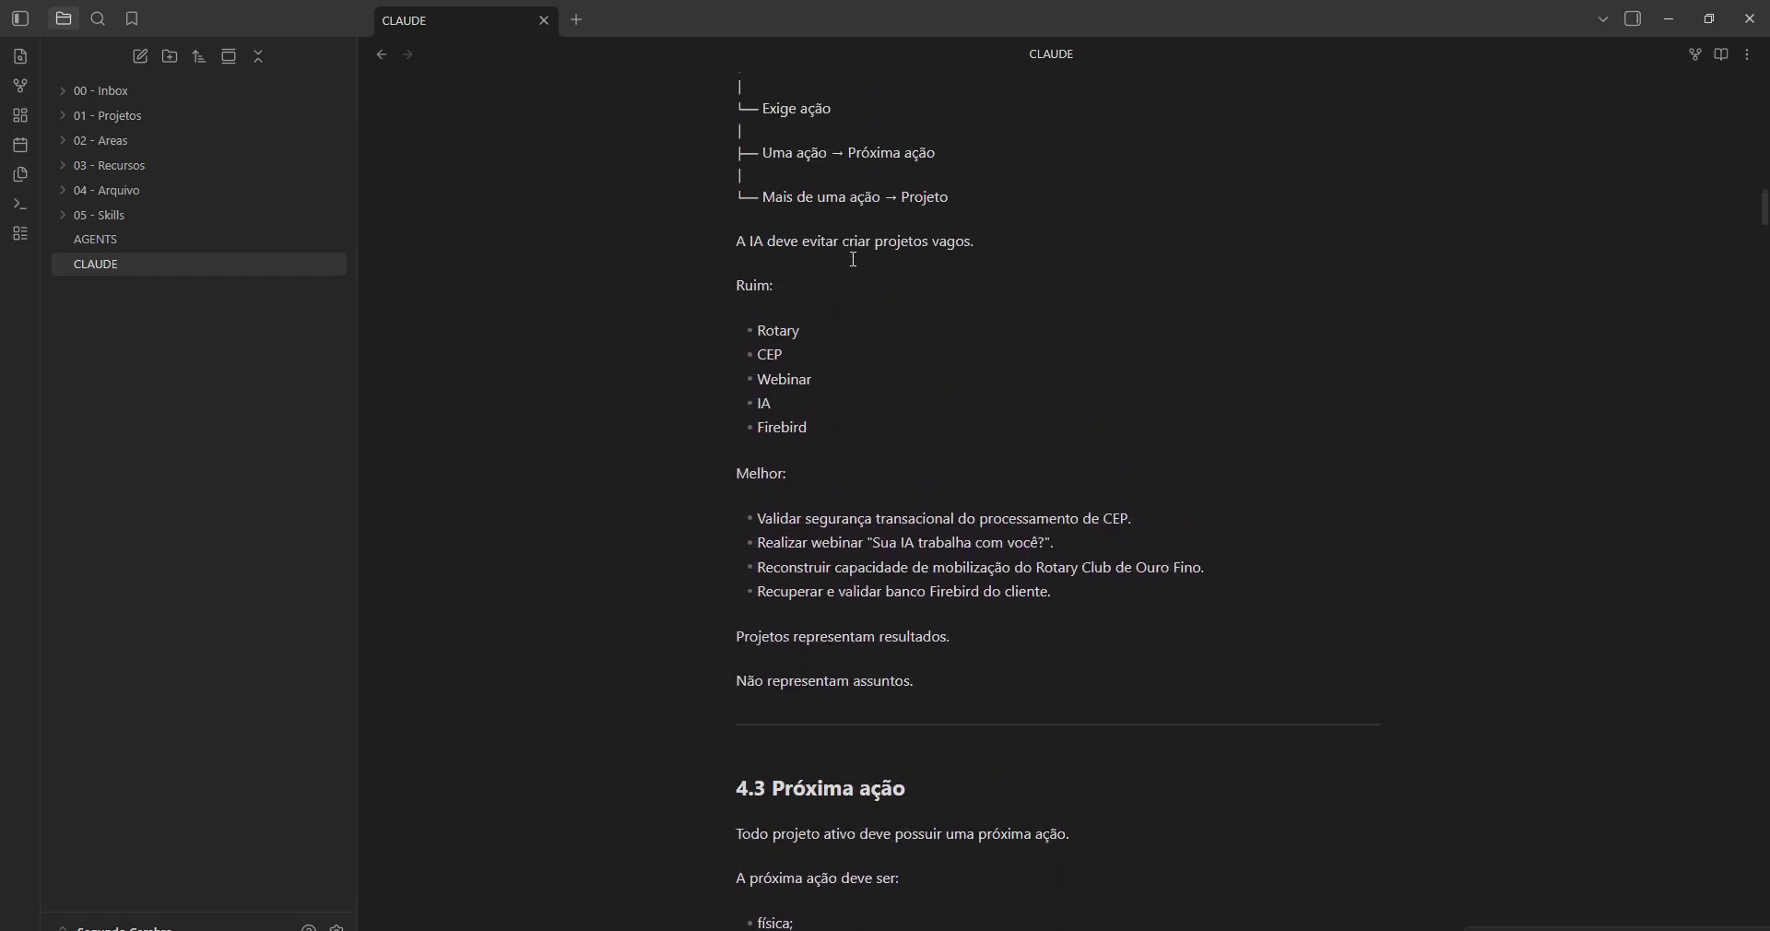
scroll(917, 265, up, 3)
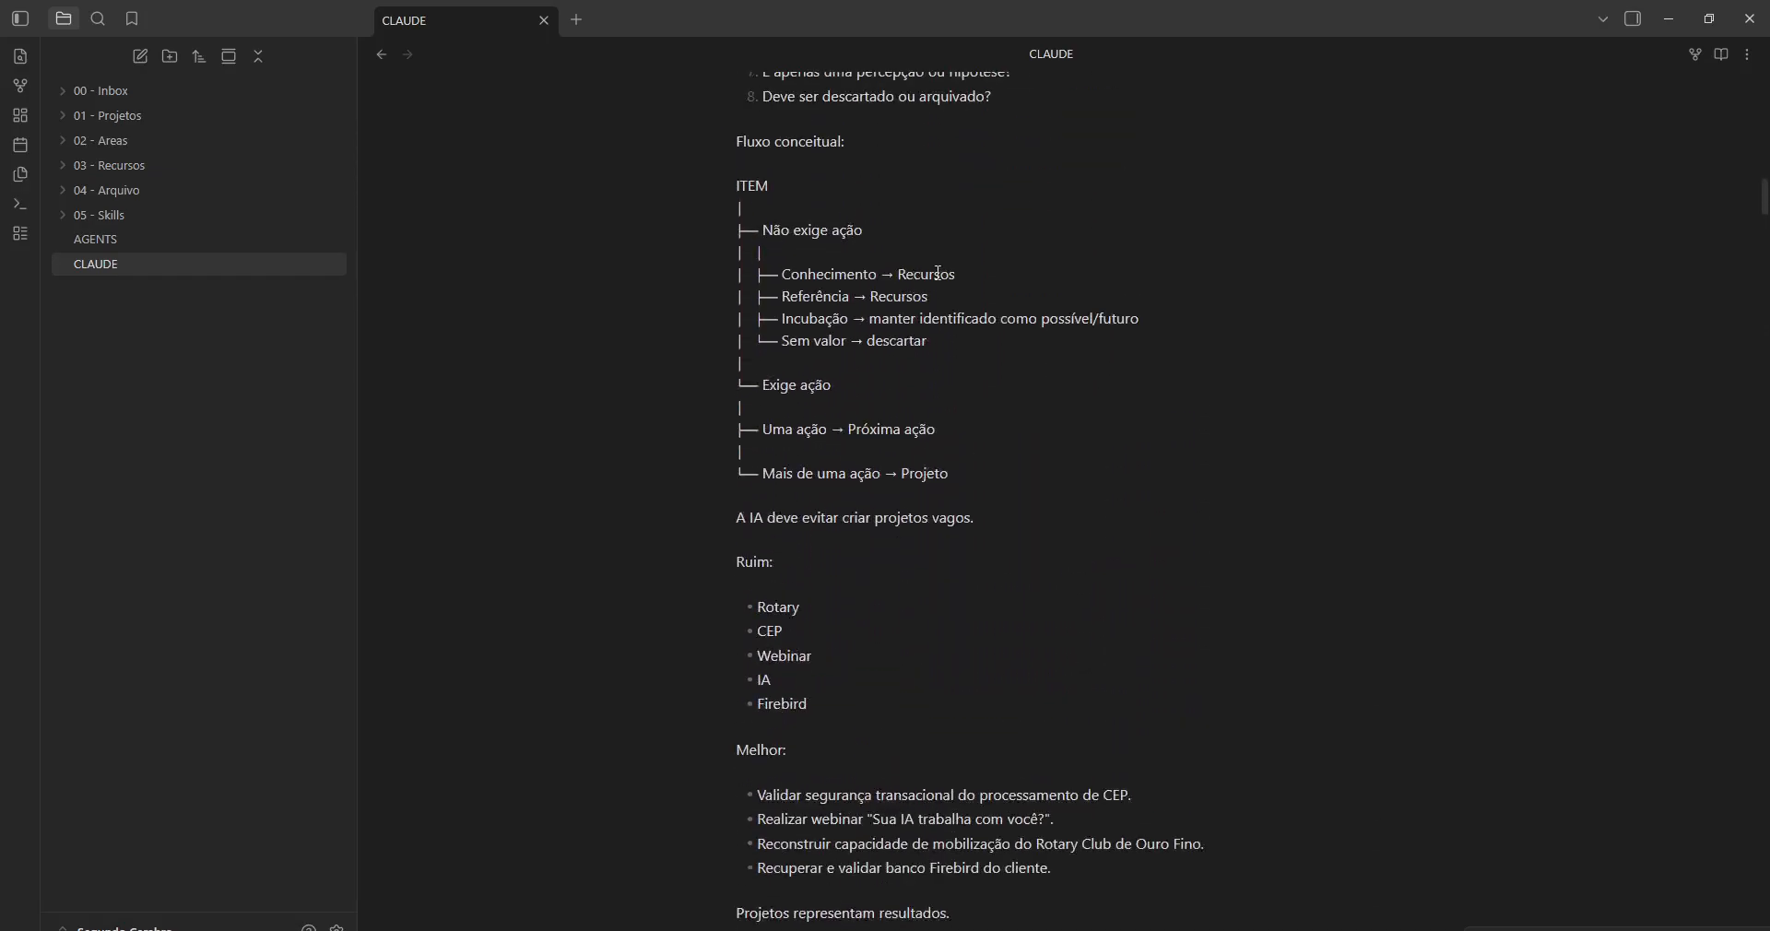
scroll(939, 273, down, 6)
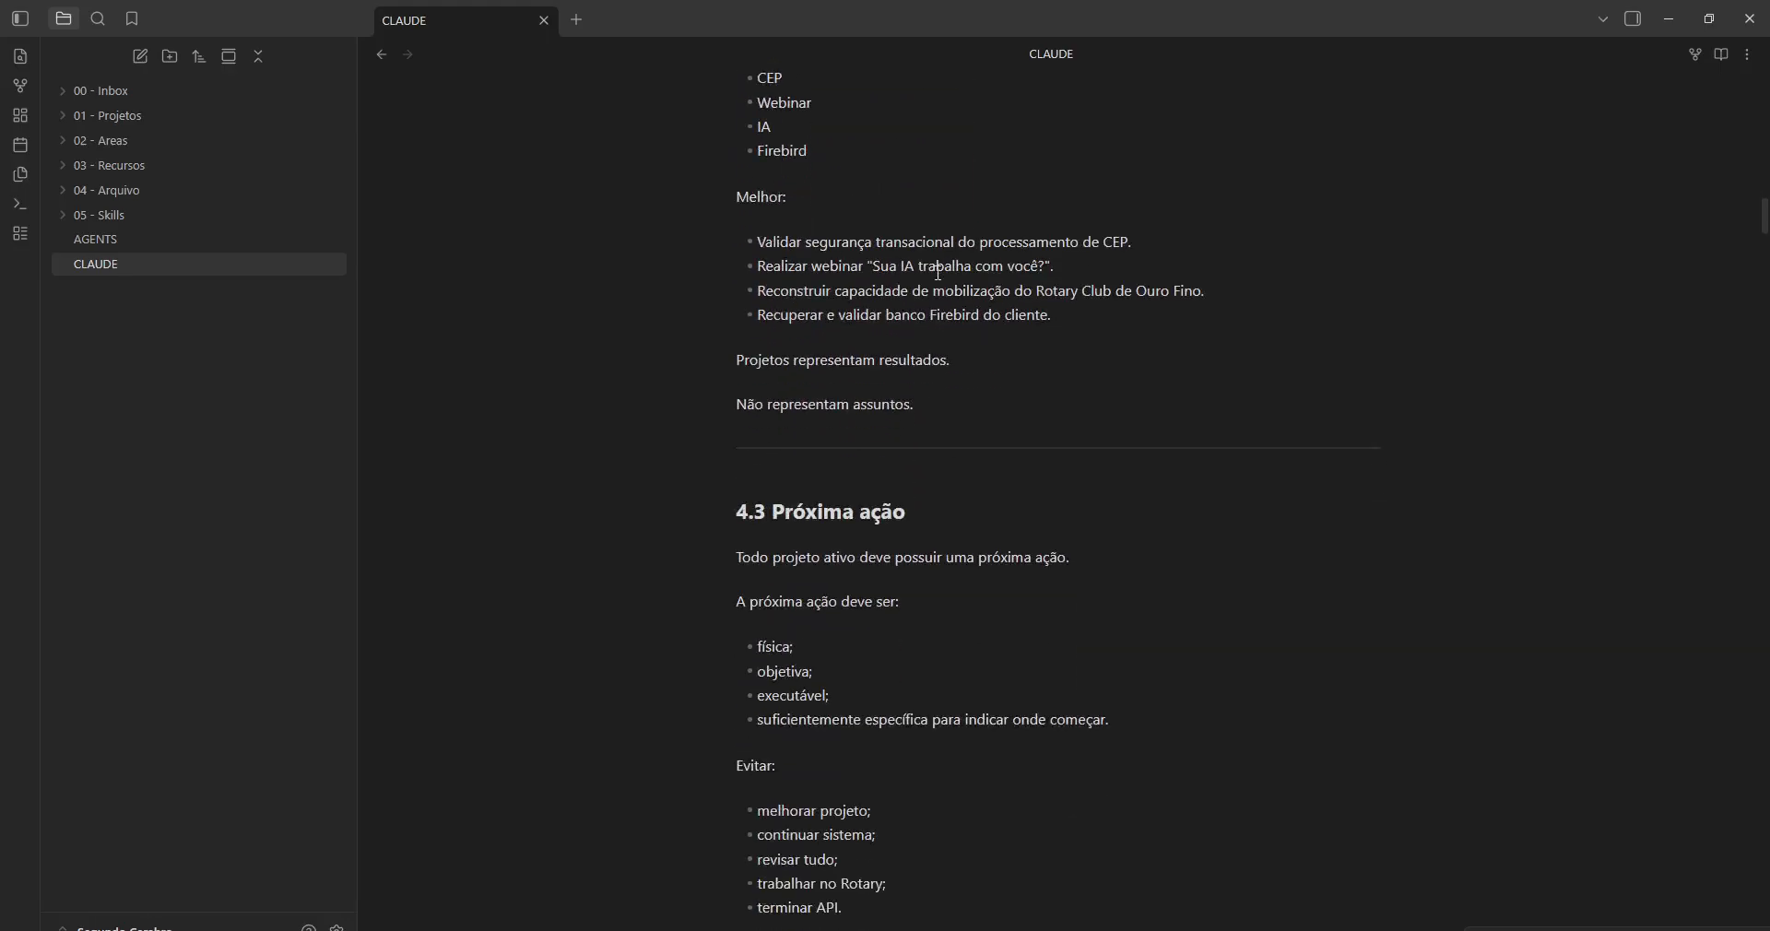
scroll(938, 273, down, 3)
drag(805, 235, 841, 325)
scroll(841, 324, down, 3)
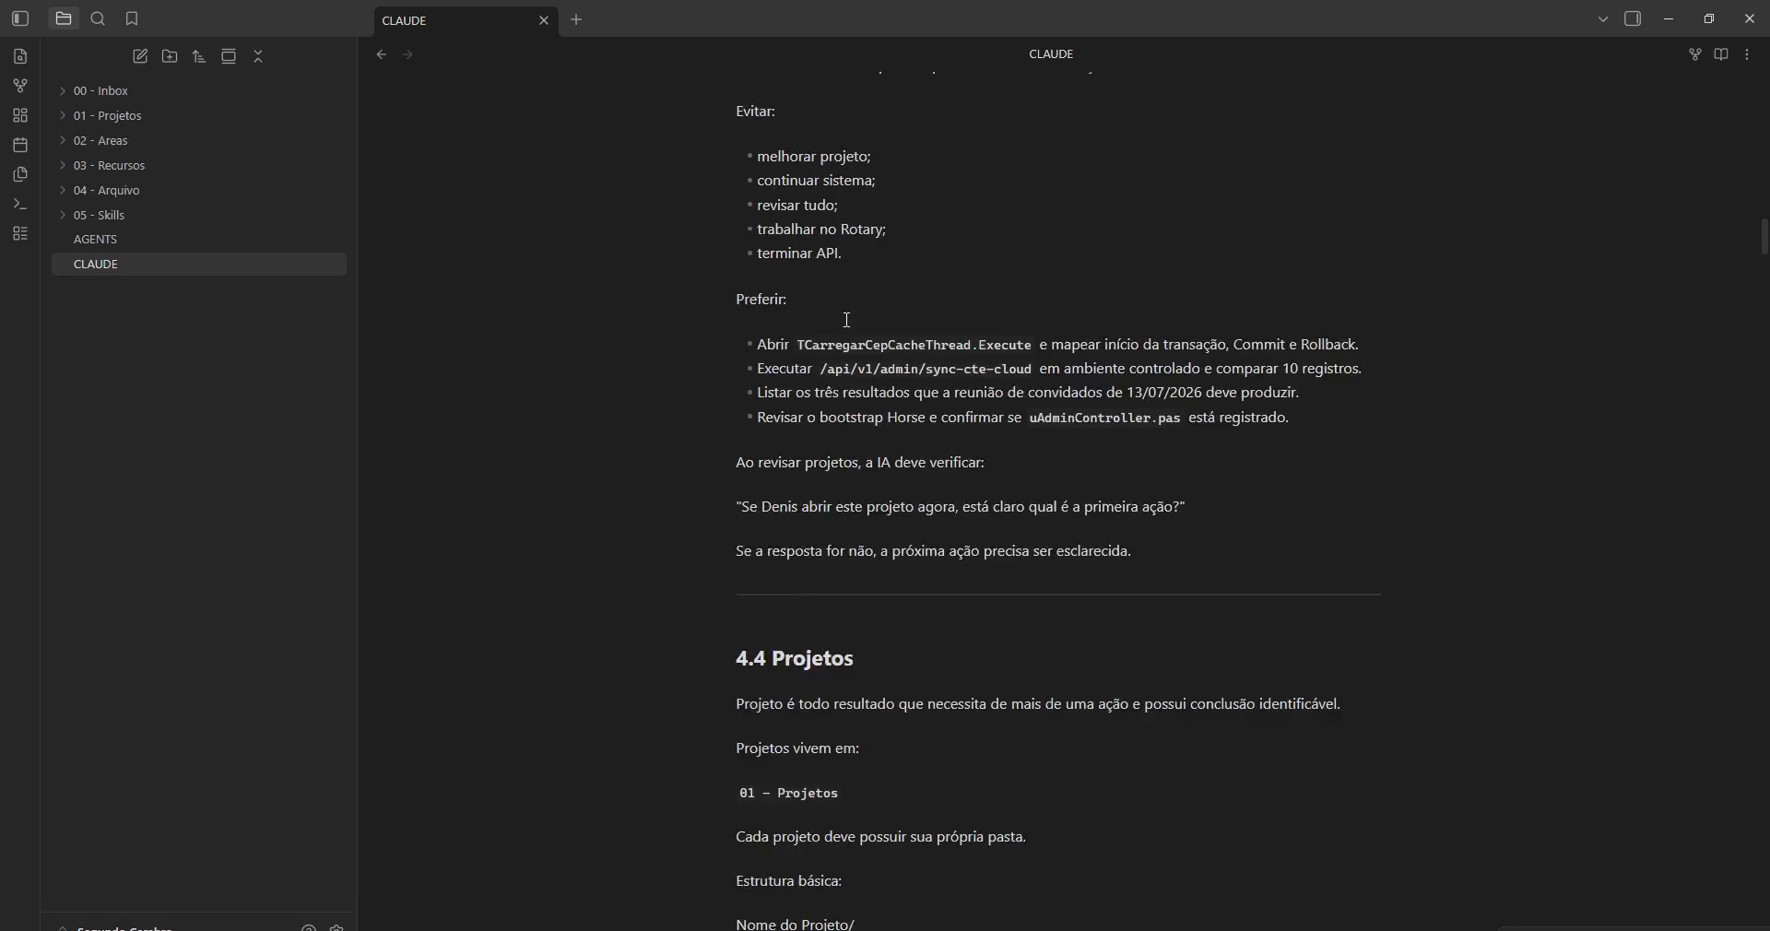
- Review the Projetos and Aguardando rules and the project review questions in the CLAUDE note
scroll(847, 320, down, 5)
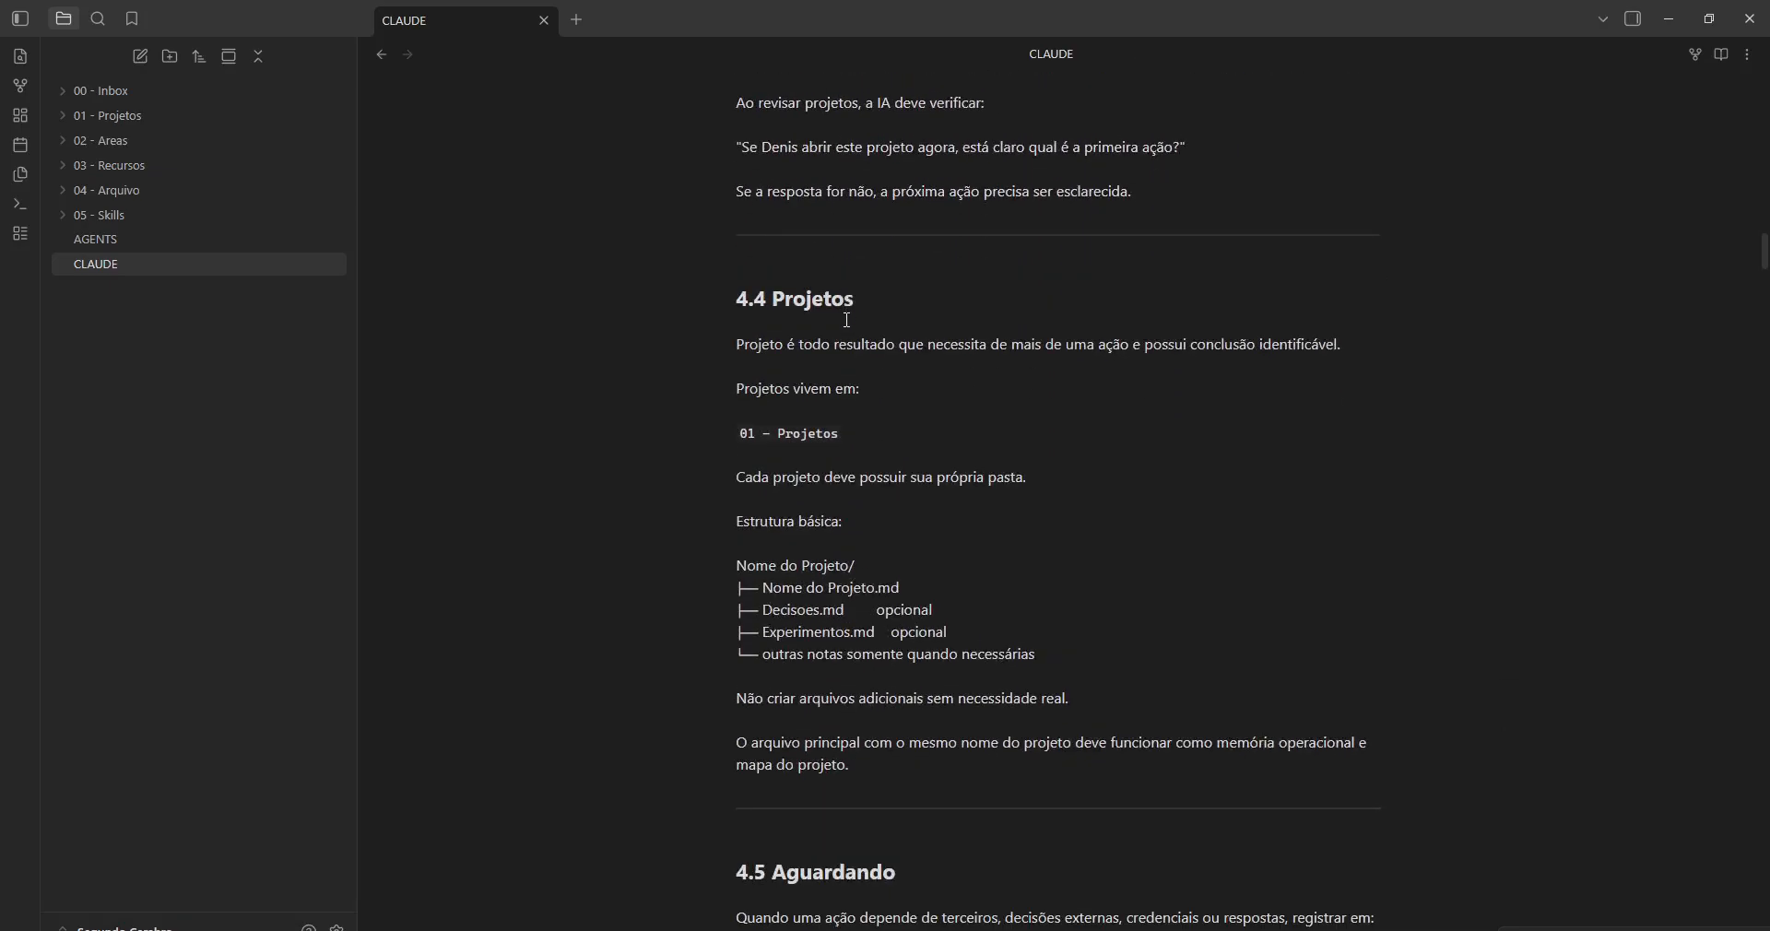
scroll(816, 300, down, 3)
scroll(817, 300, down, 2)
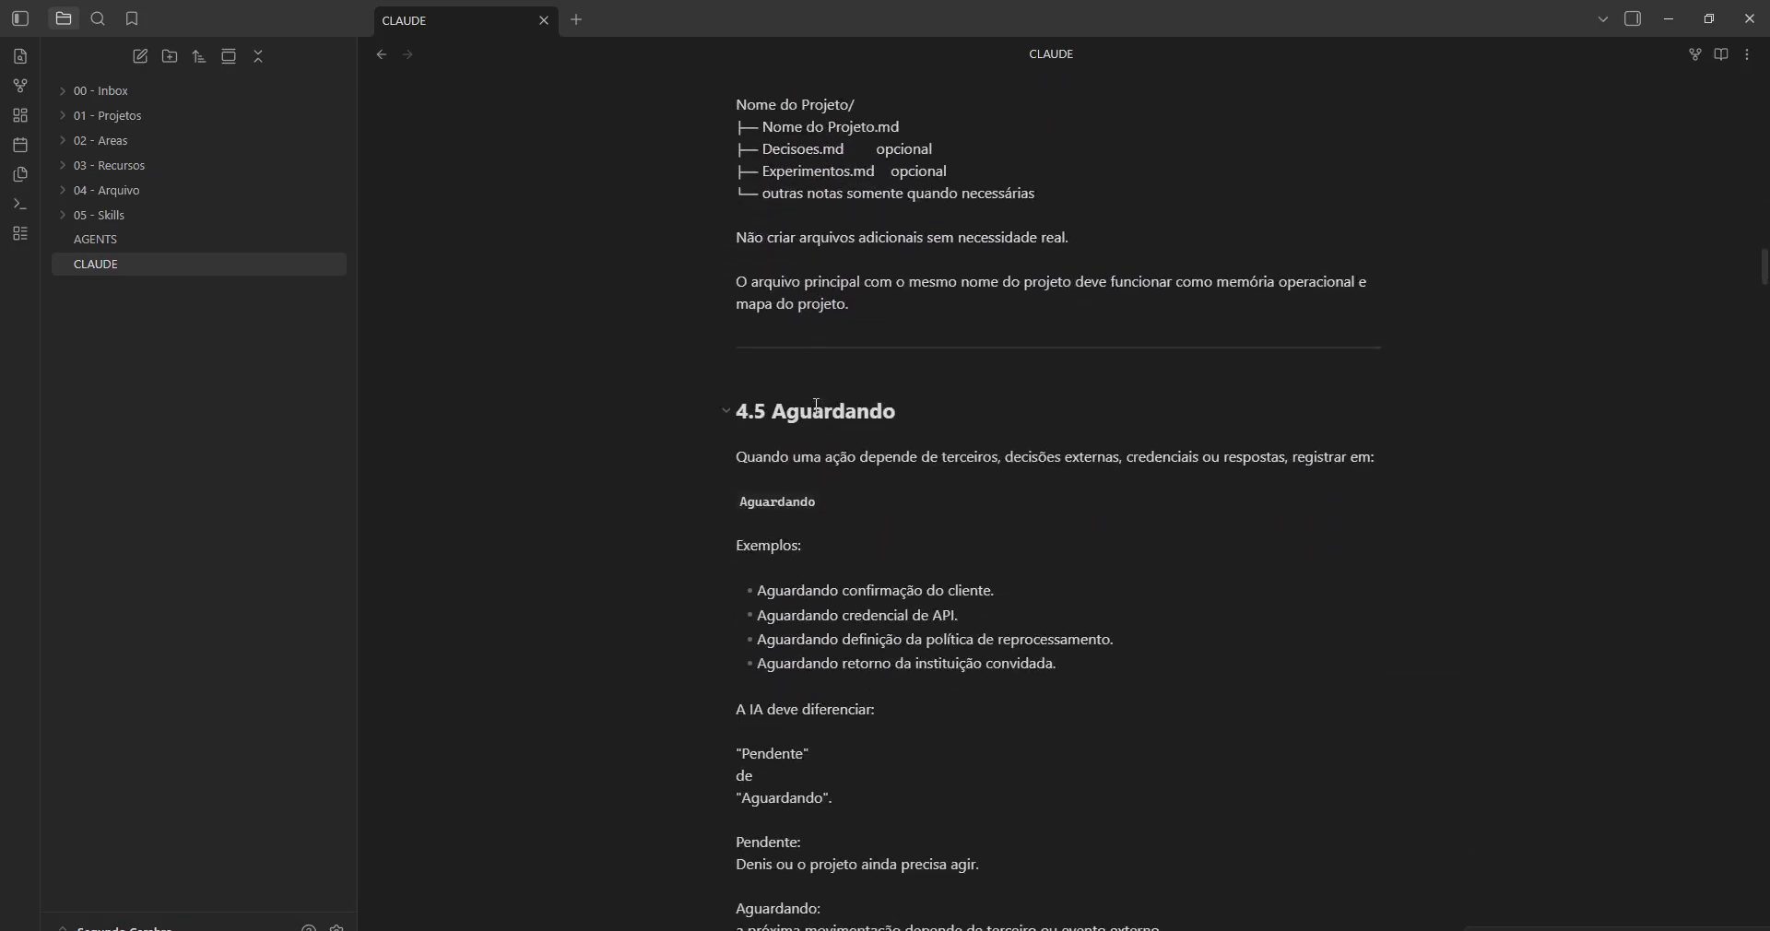
scroll(818, 406, down, 10)
drag(799, 126, 908, 237)
click(910, 237)
scroll(909, 237, down, 2)
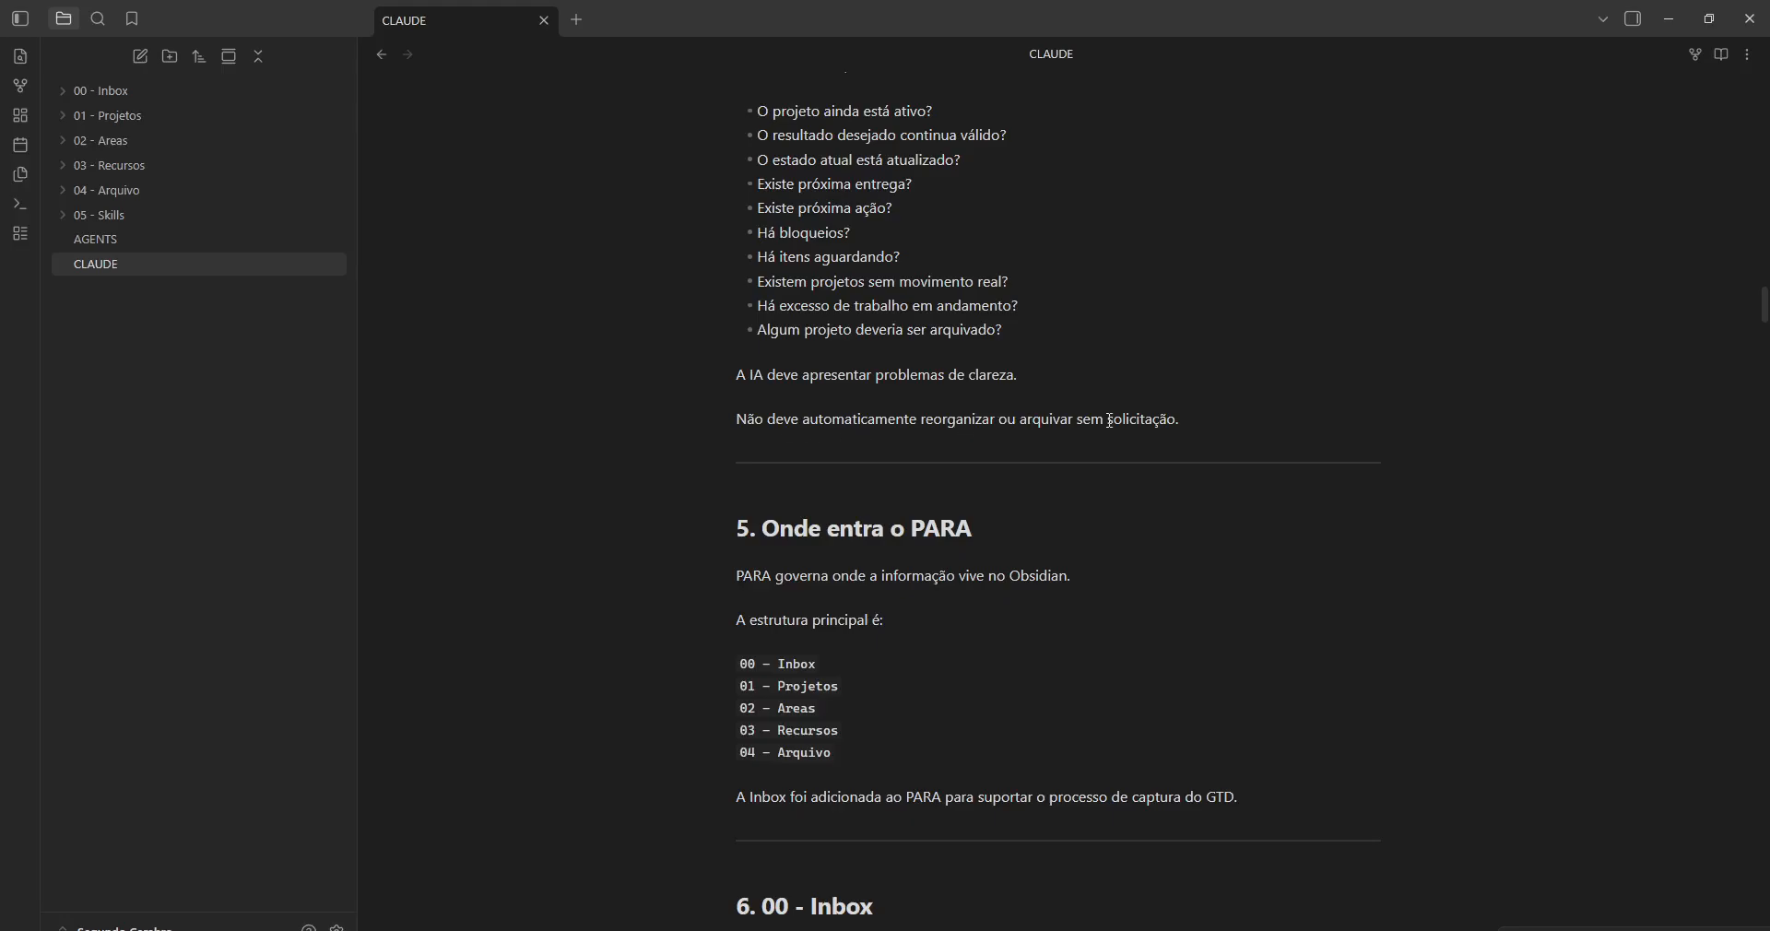
- Examine the PARA section of the CLAUDE note and its folder rules from 00 - Inbox to 03 - Recursos
scroll(1109, 421, down, 3)
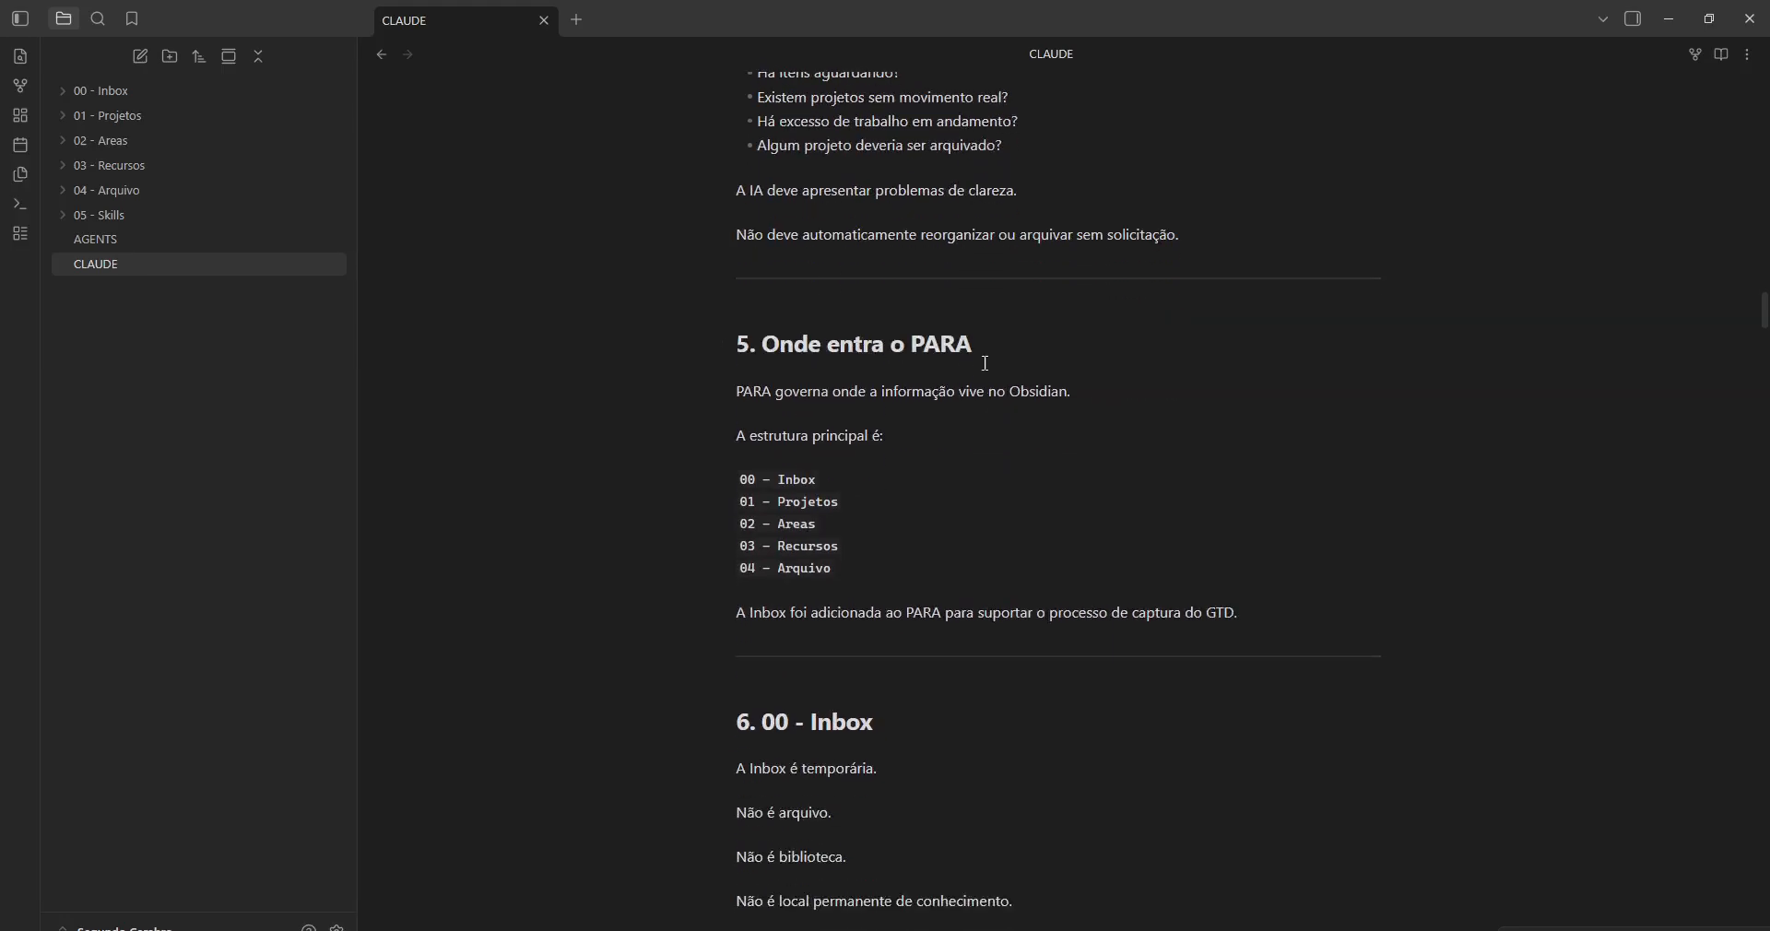
scroll(985, 363, down, 7)
scroll(848, 278, down, 3)
scroll(846, 276, down, 10)
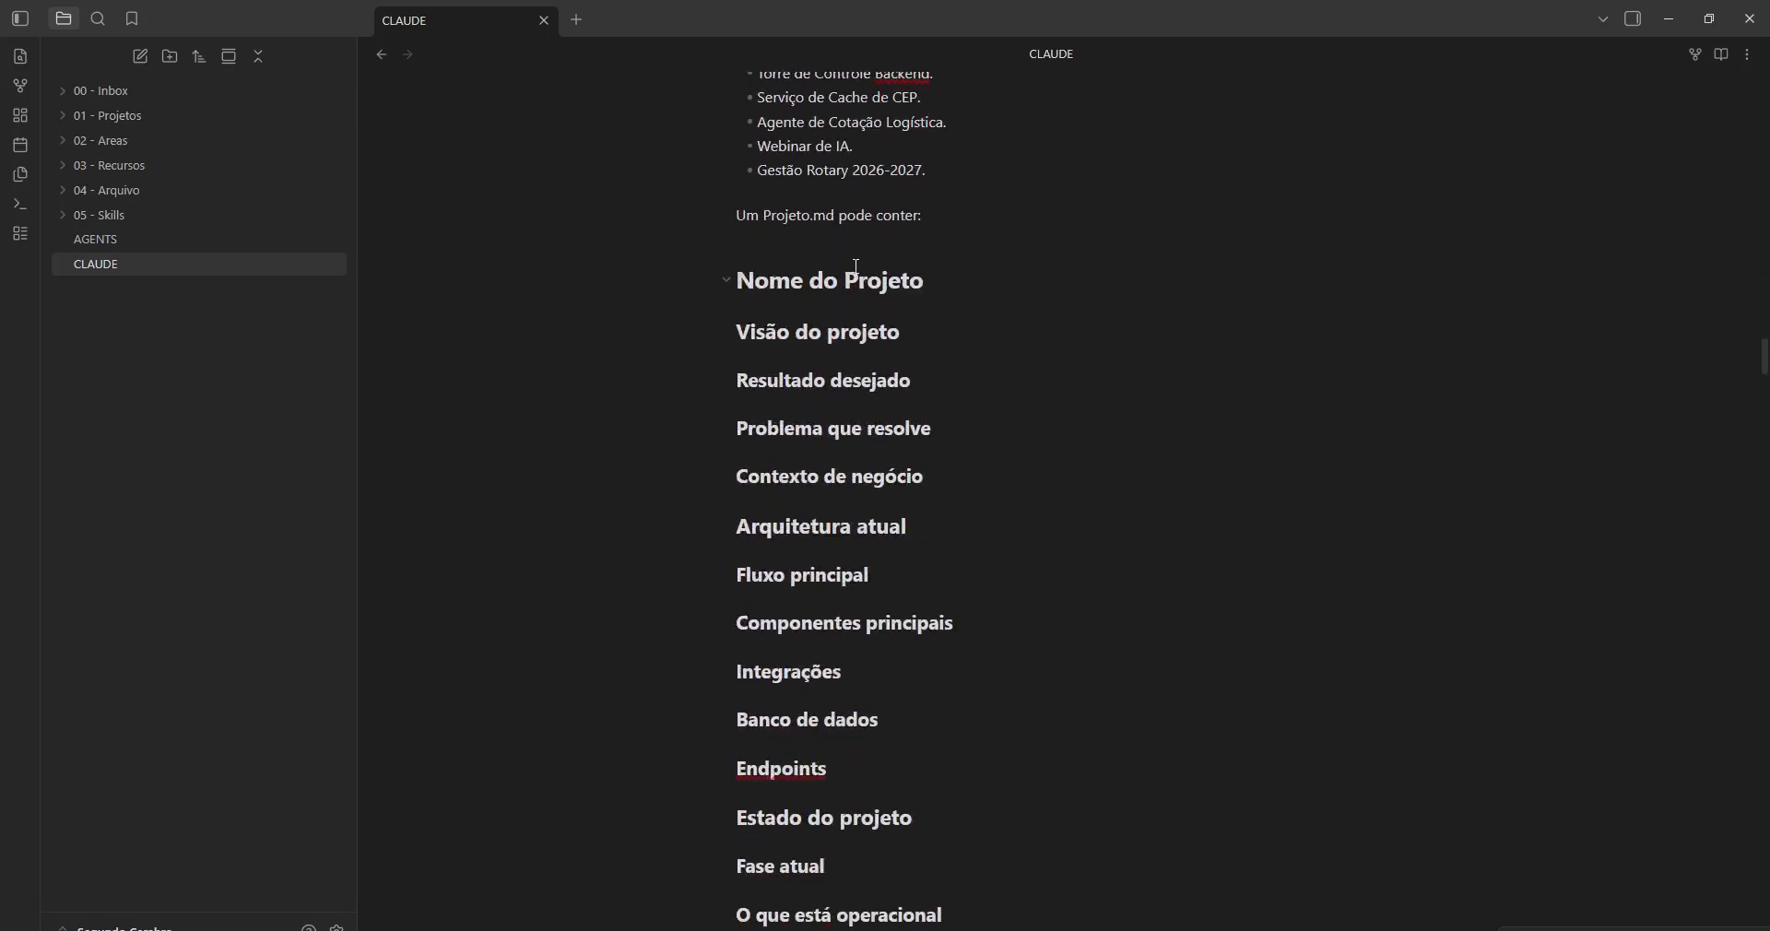
scroll(857, 268, down, 4)
scroll(830, 265, up, 14)
scroll(807, 260, down, 20)
scroll(845, 395, down, 20)
scroll(804, 225, up, 2)
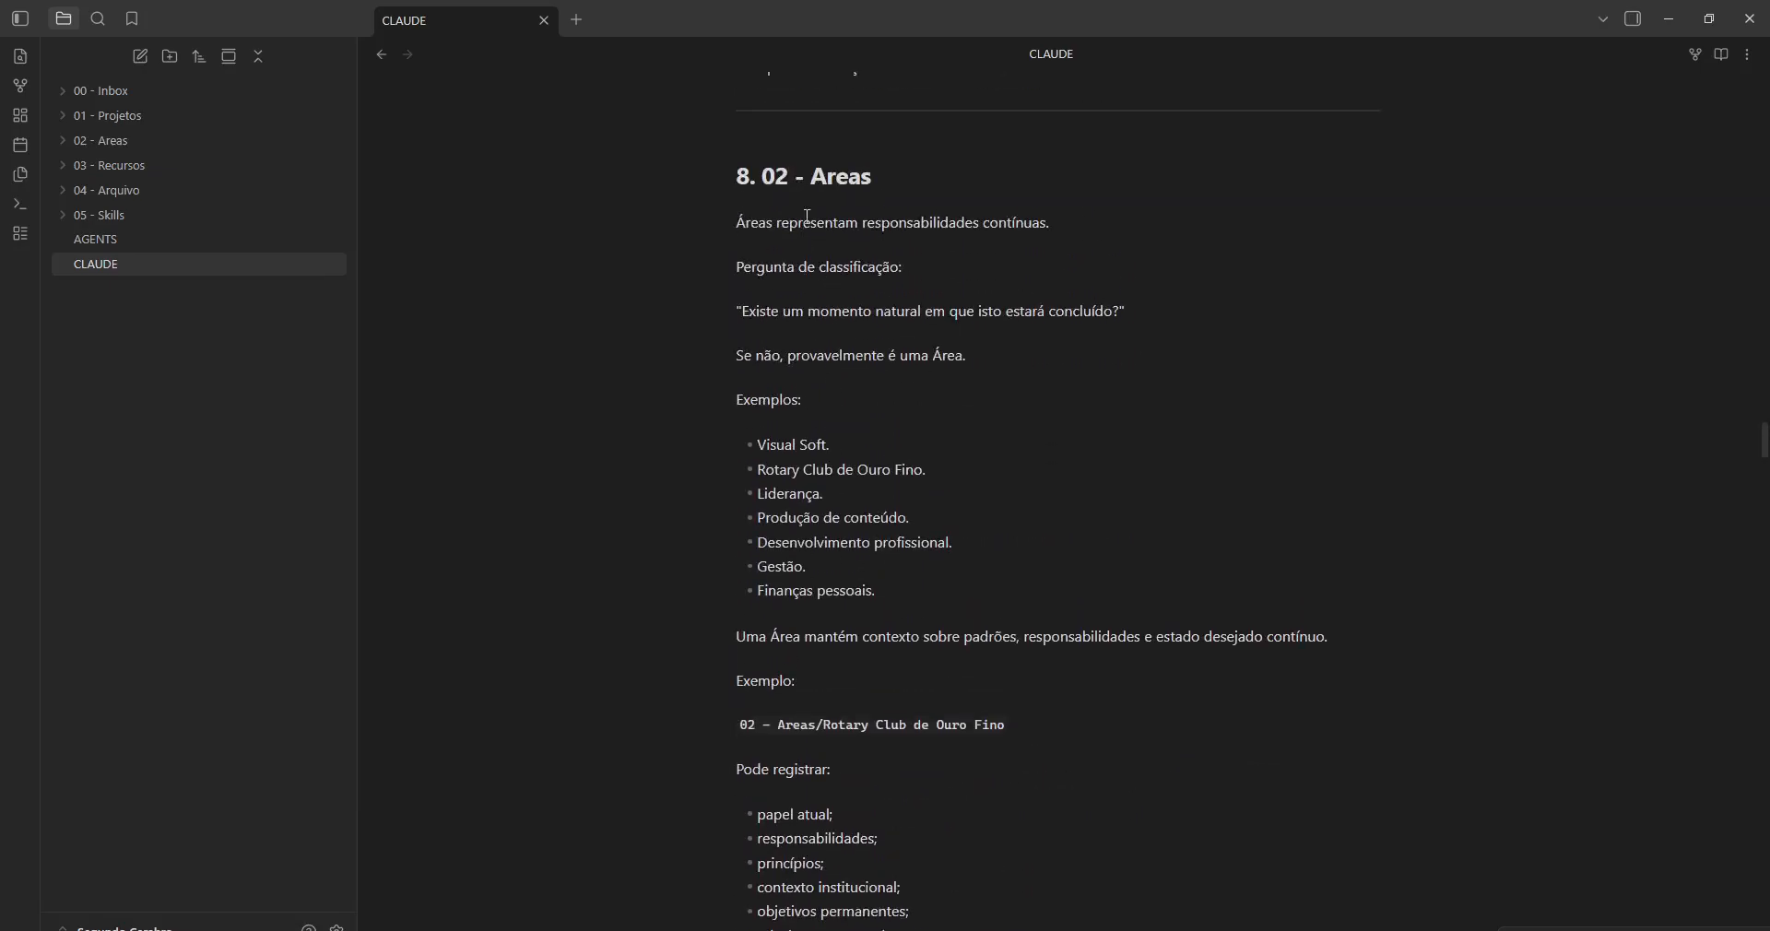
scroll(858, 304, down, 14)
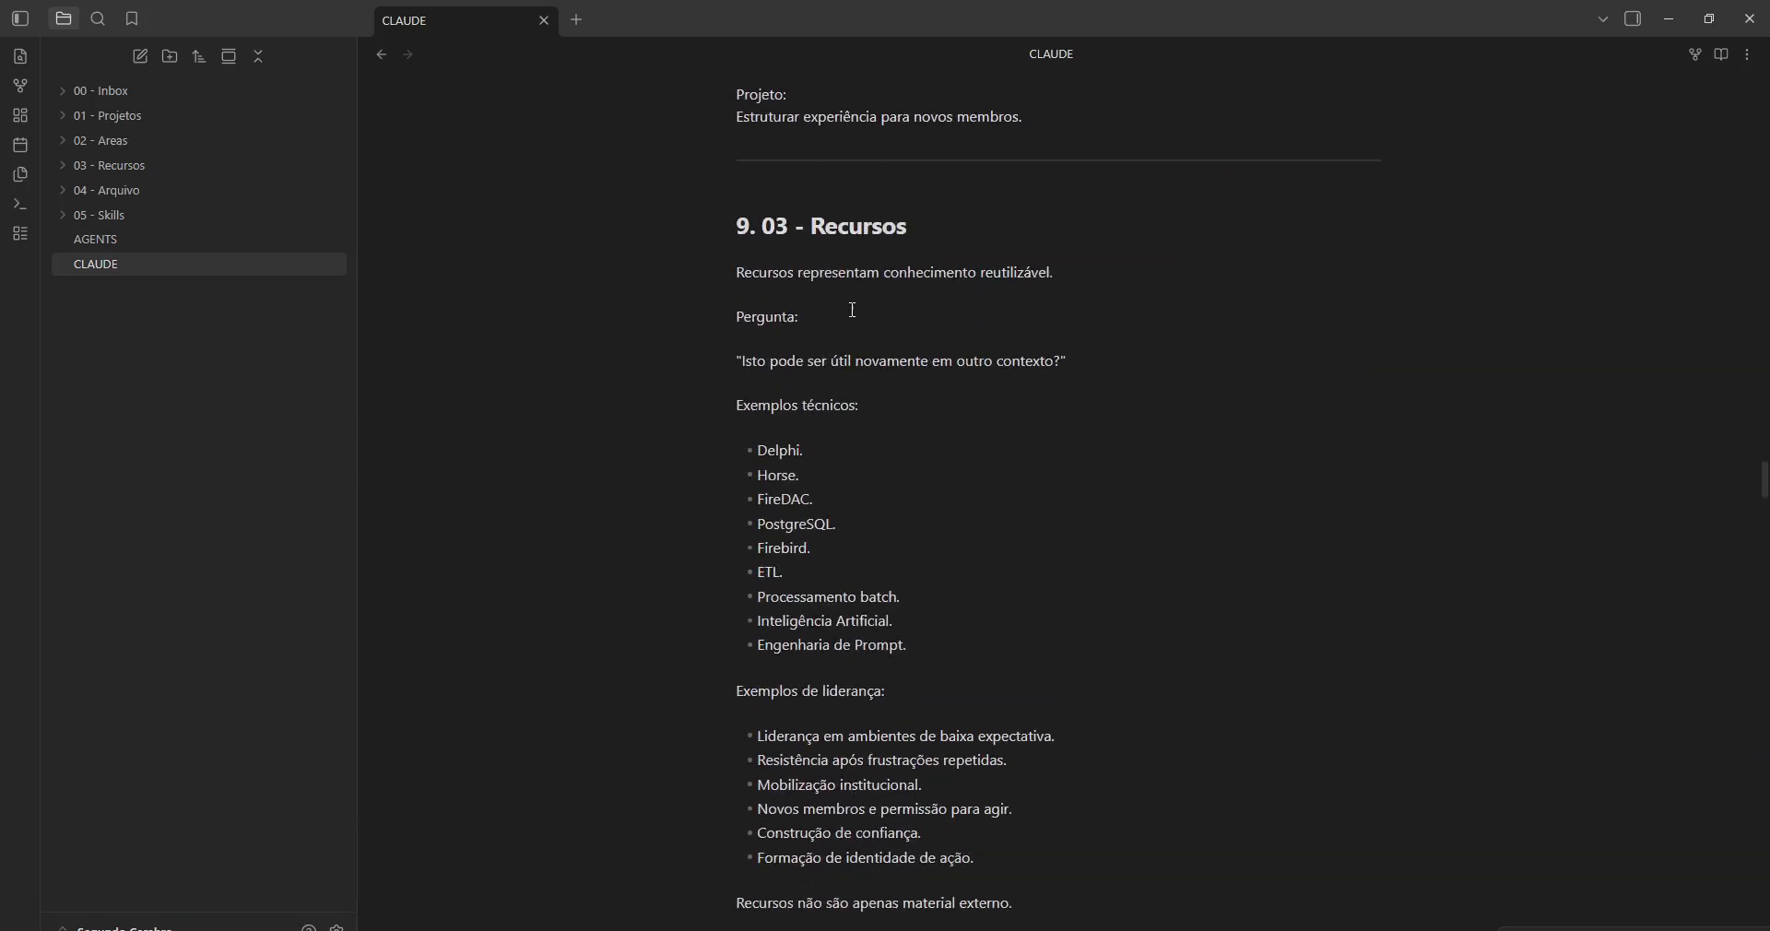
- Read section 11, Onde entra o Segundo Cérebro, and the following definitions of fact, observation, hypothesis, decision and principle
scroll(922, 234, down, 20)
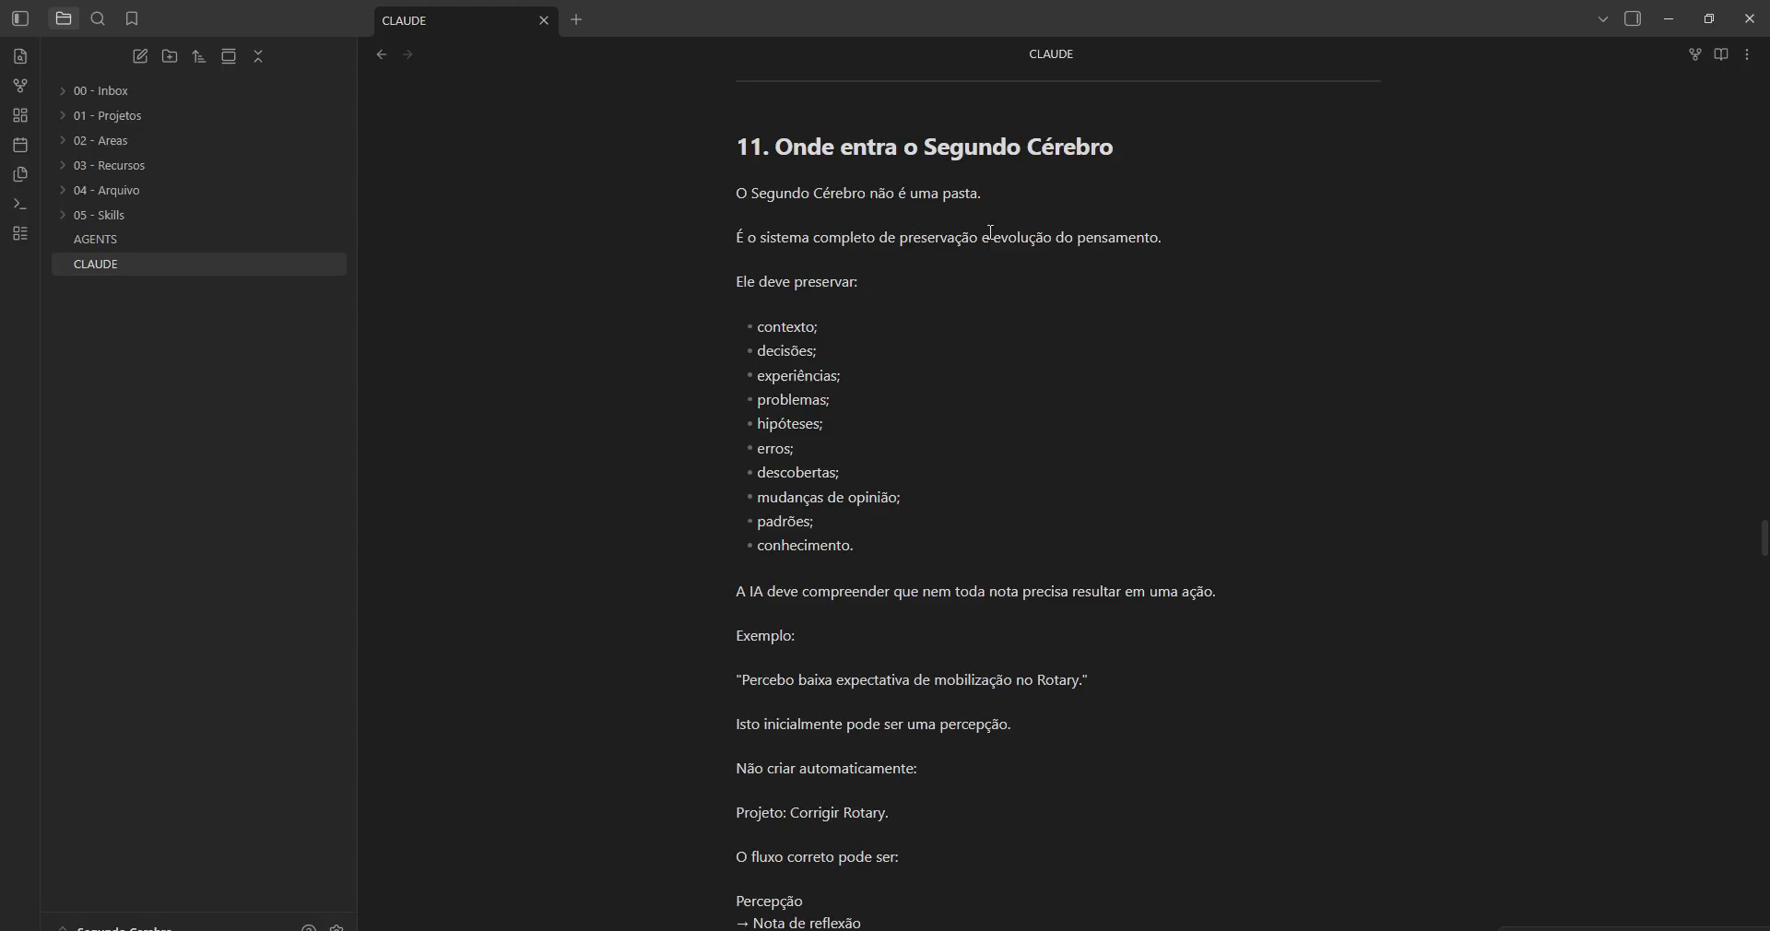
scroll(992, 232, down, 4)
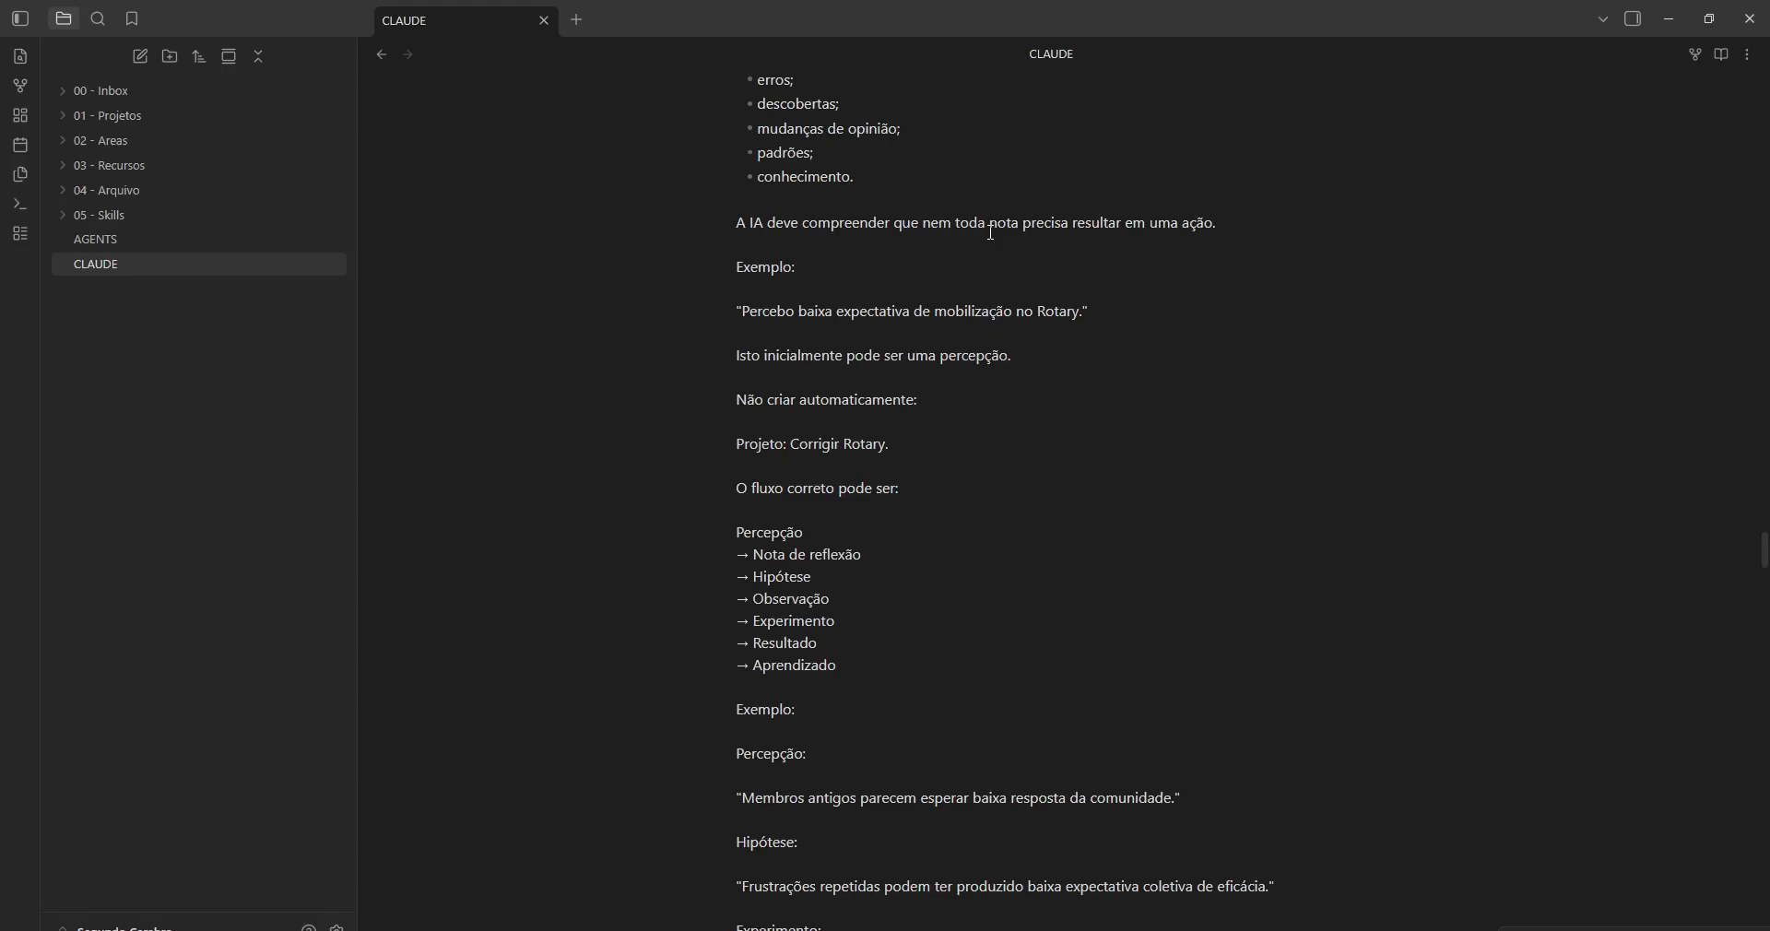
scroll(991, 233, down, 8)
scroll(991, 232, down, 7)
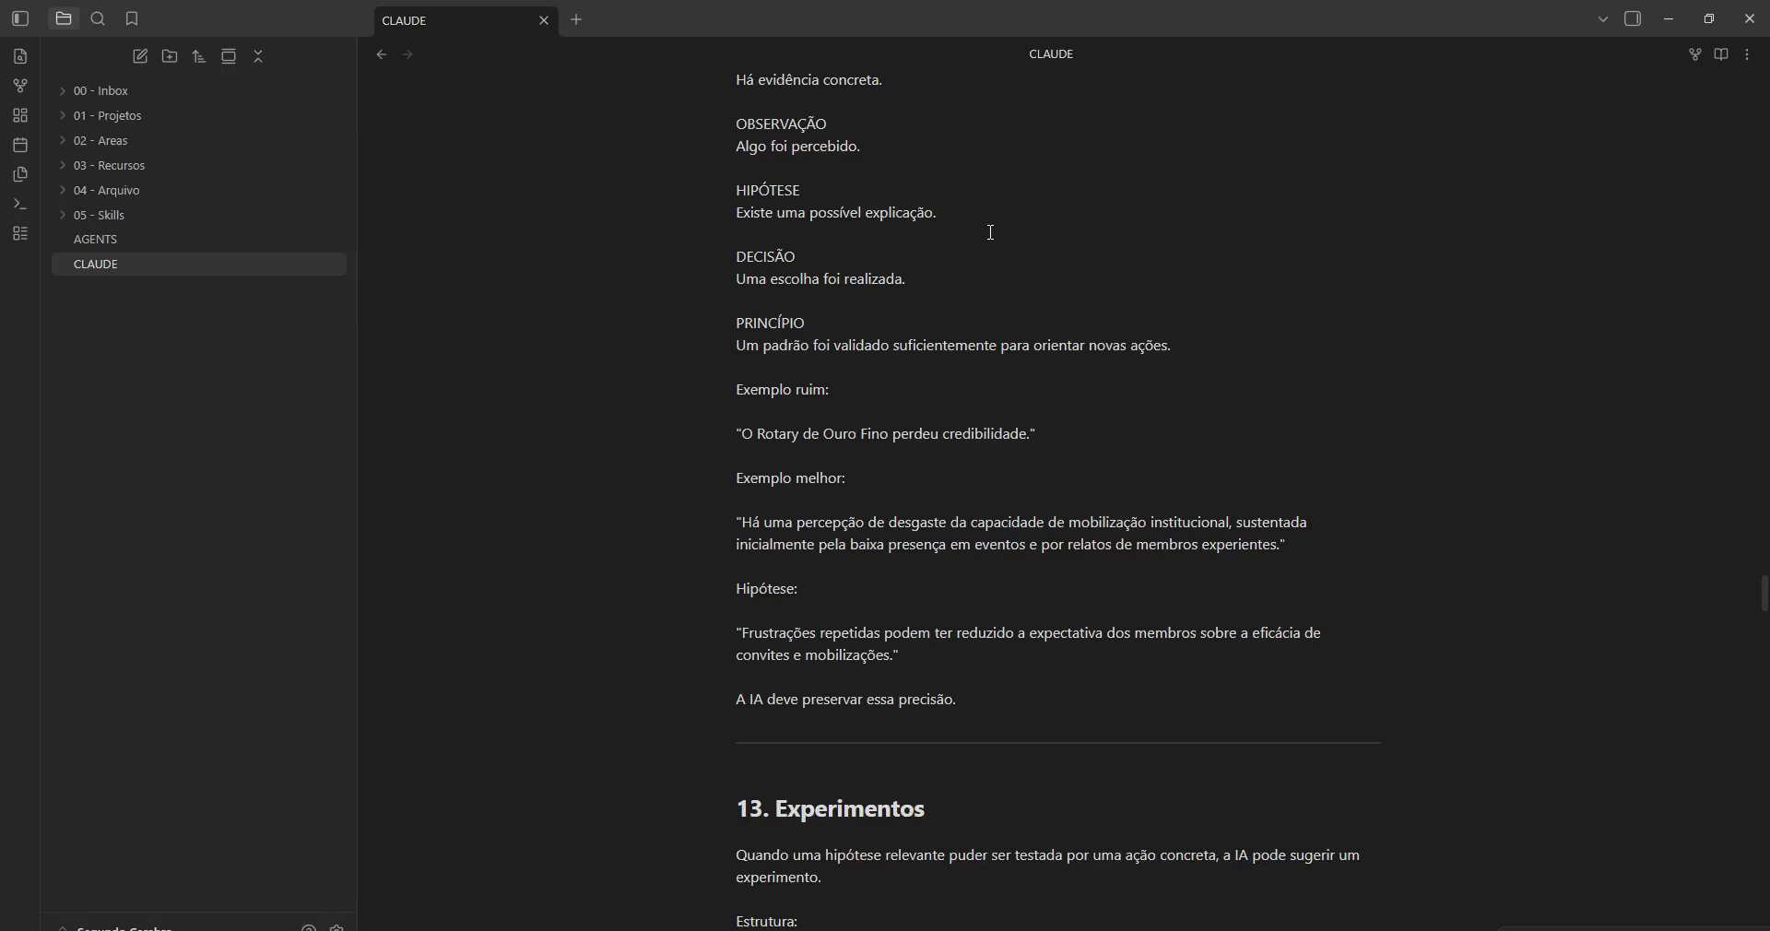
scroll(992, 232, down, 8)
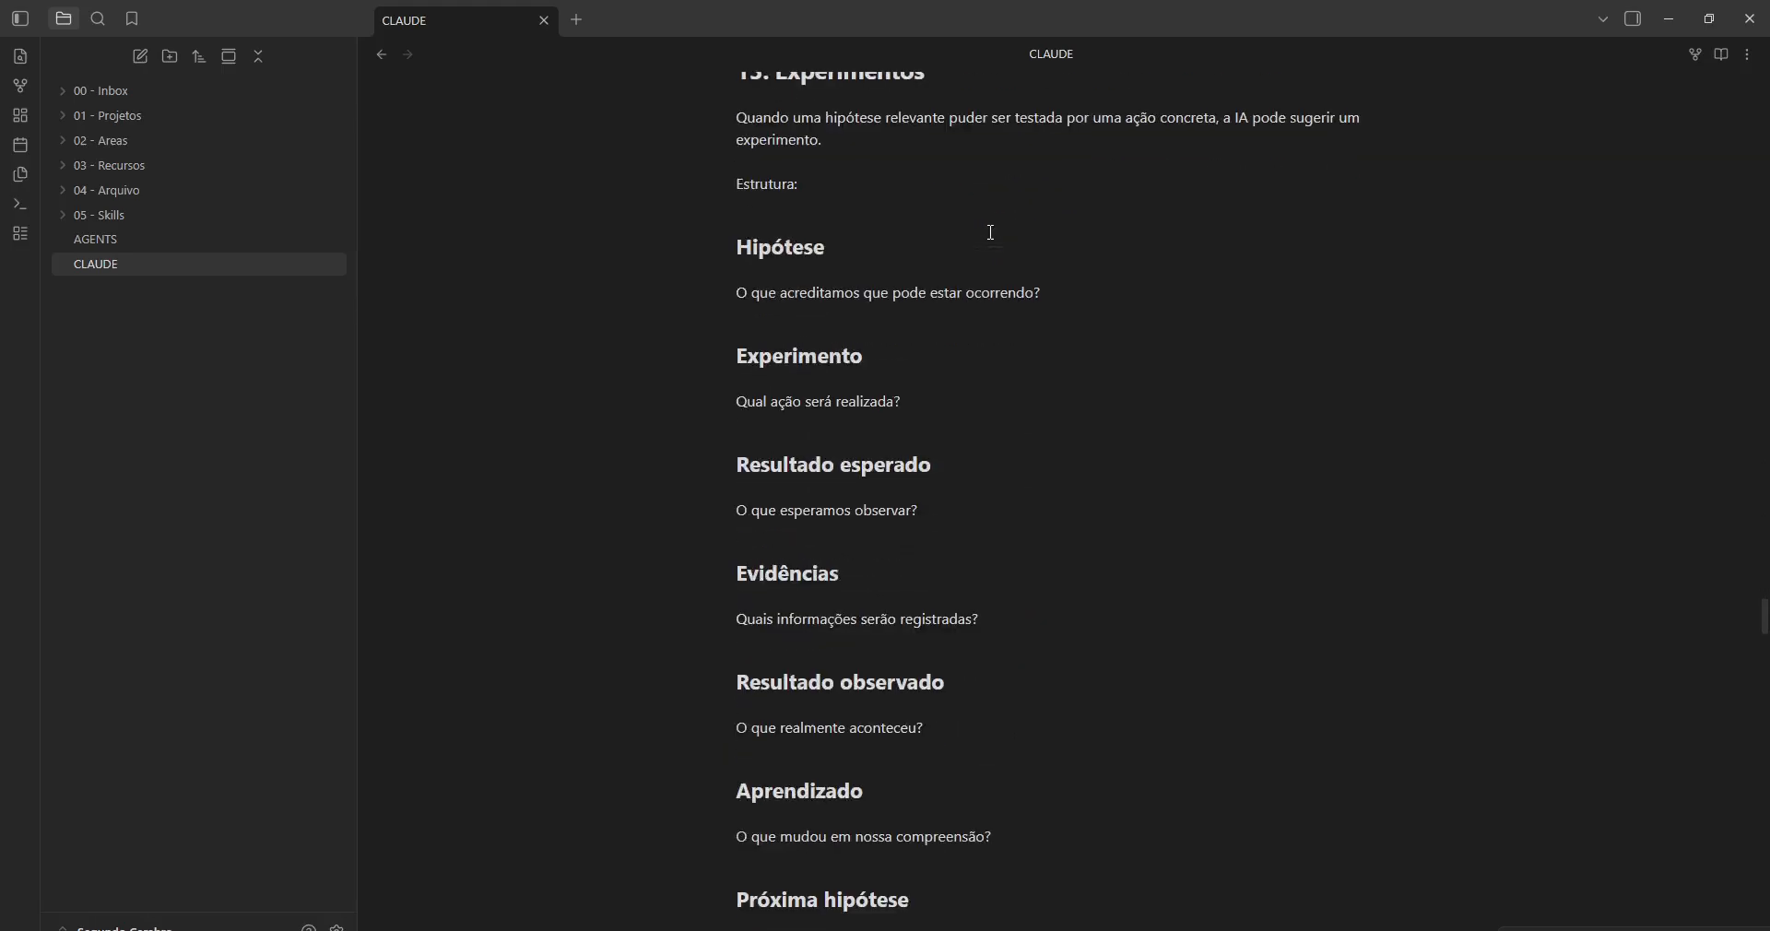
- Review sections 13 to 18 of the CLAUDE note, from Experimentos through Conhecimento em formação, Princípios and Skills to Memória de retomada
scroll(991, 232, up, 1)
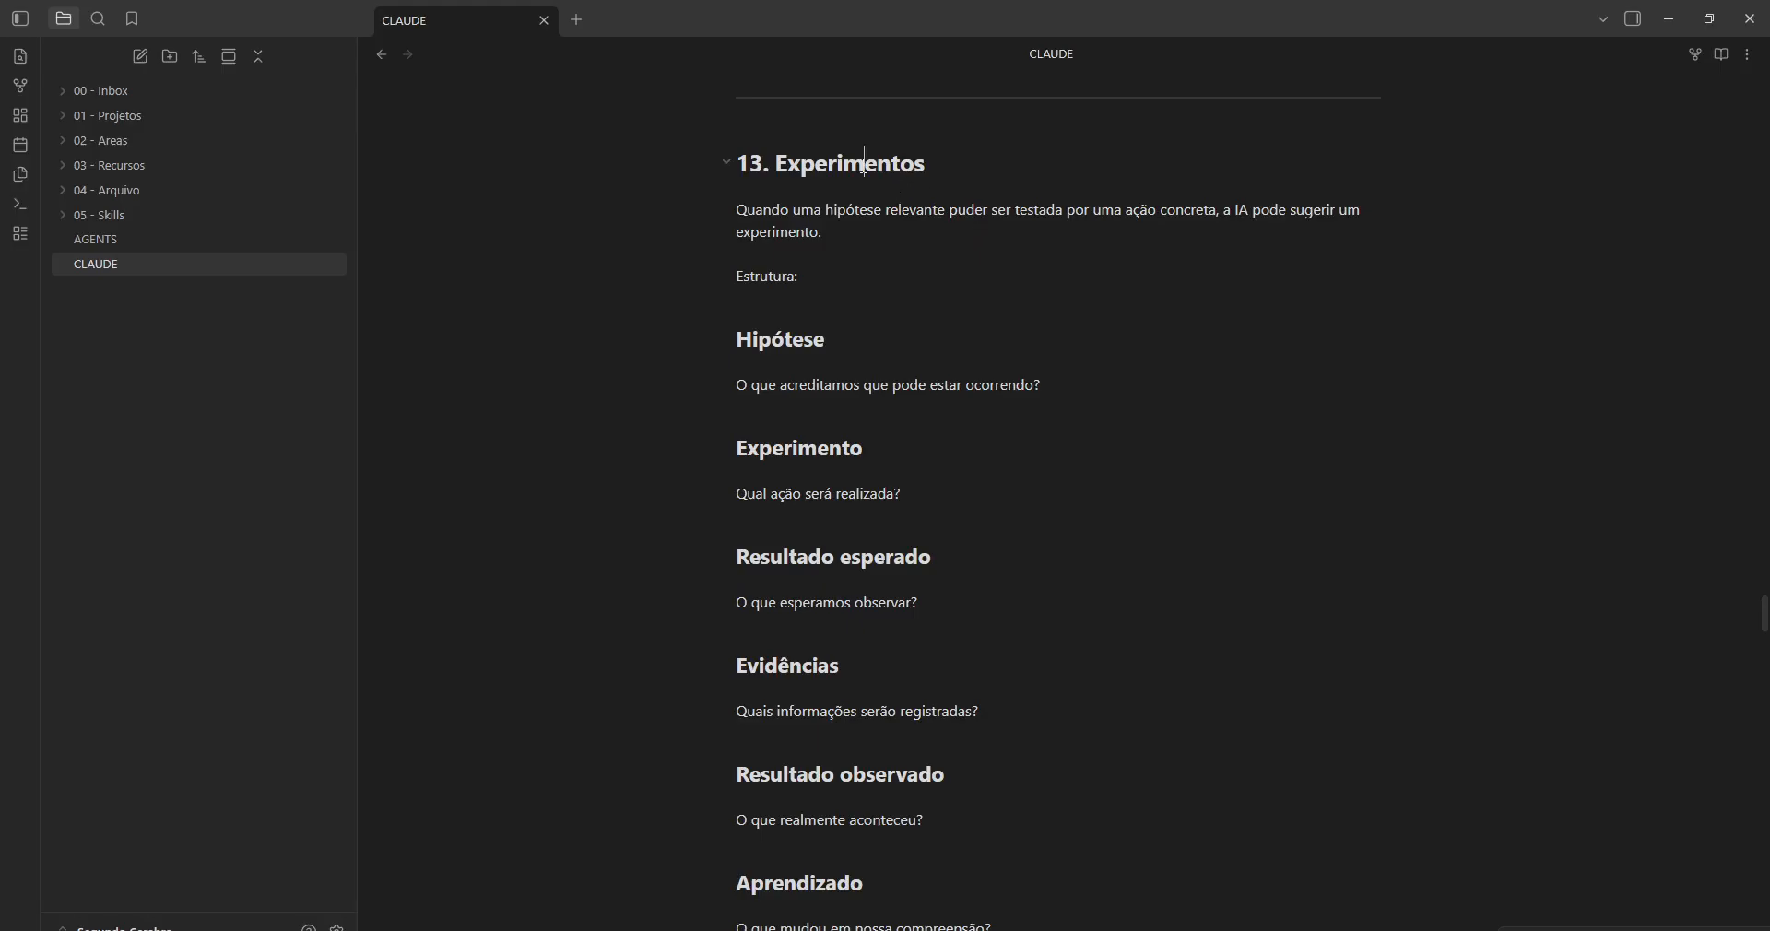
drag(865, 165, 928, 170)
drag(794, 339, 817, 341)
scroll(820, 339, down, 10)
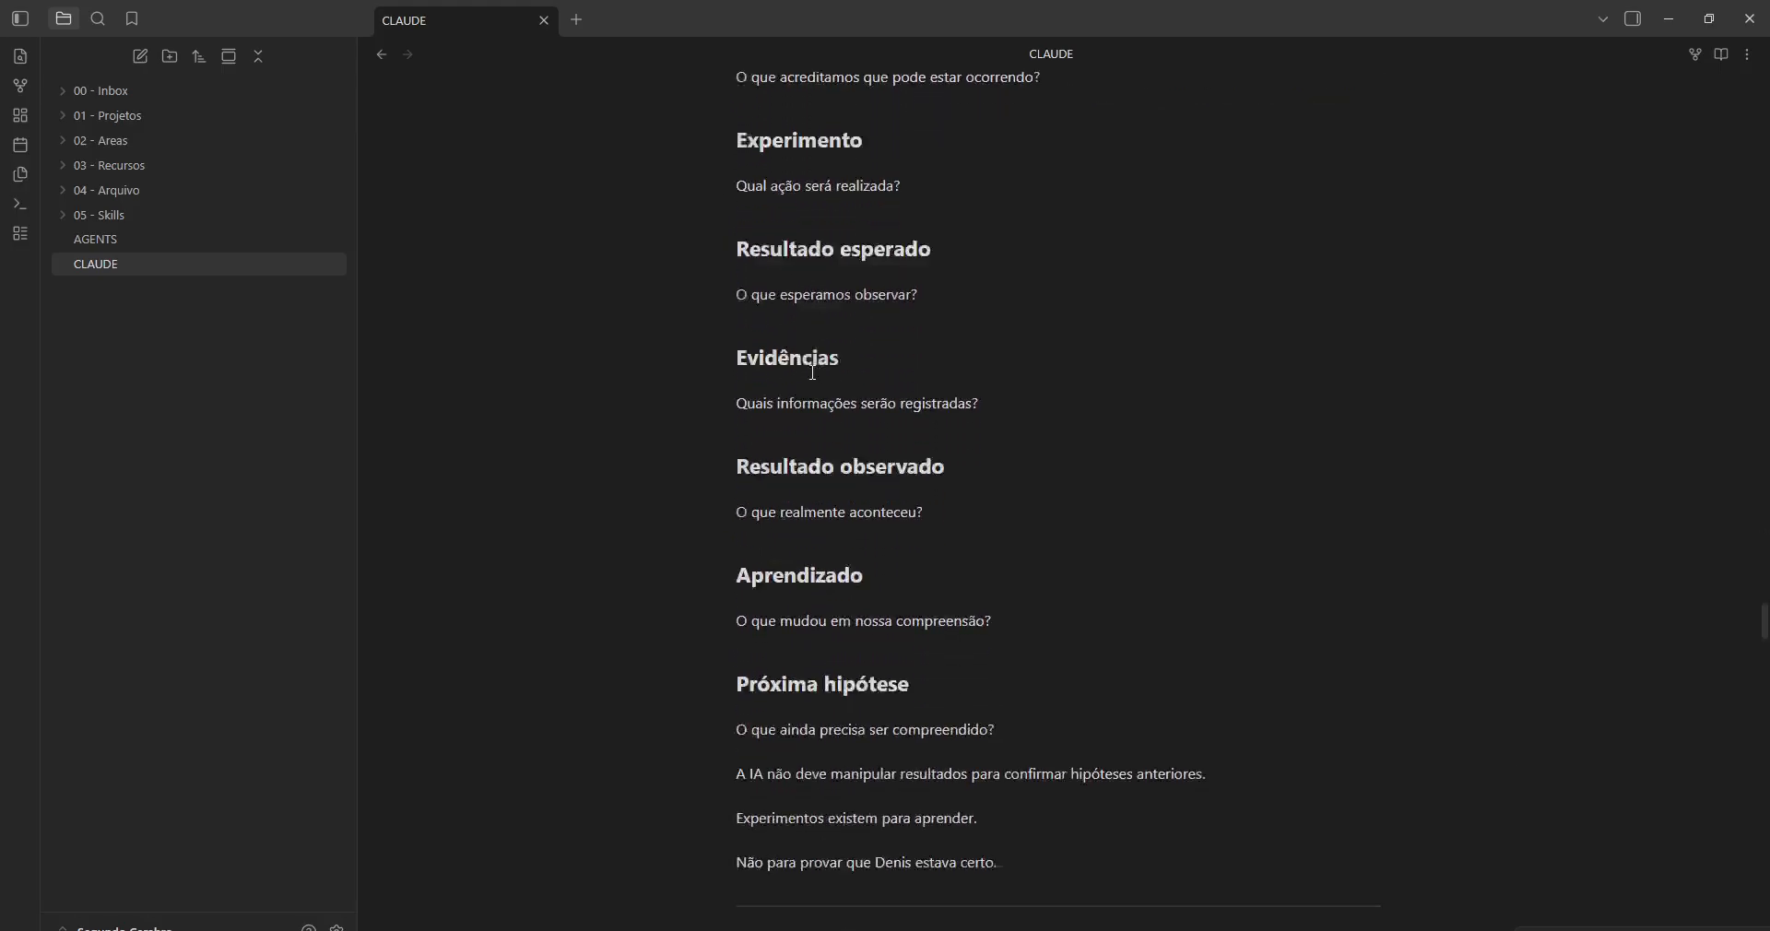
drag(812, 277, 1008, 269)
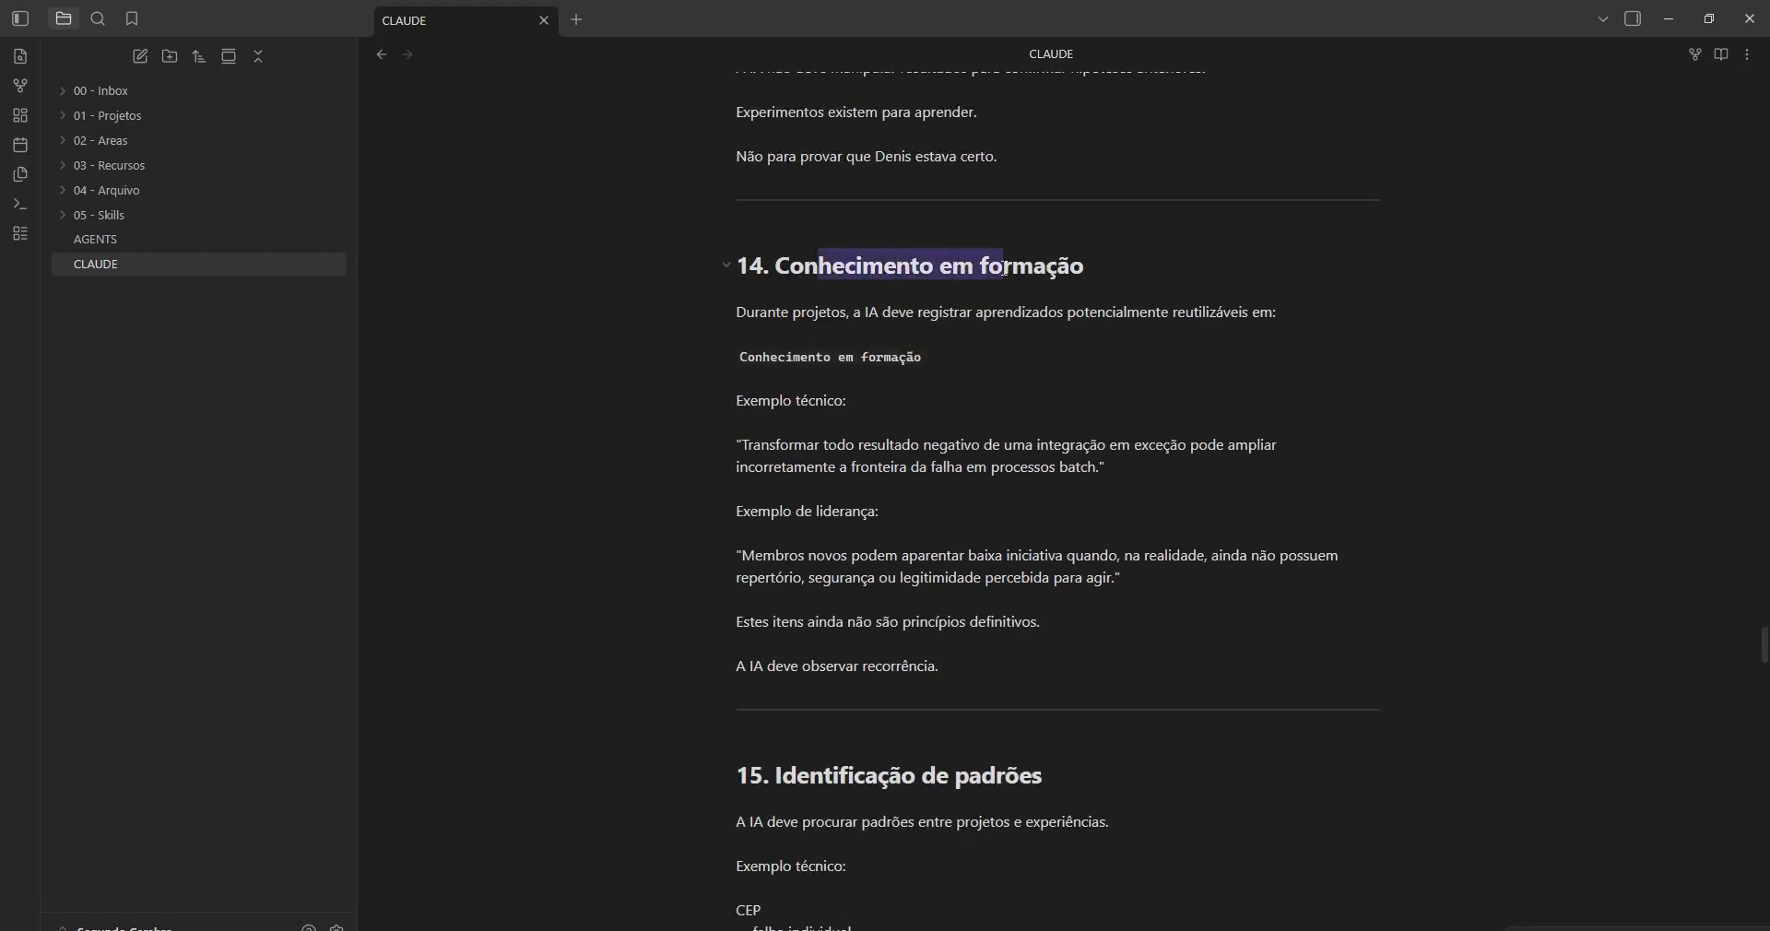
scroll(1008, 268, down, 4)
drag(823, 407, 945, 388)
scroll(945, 388, down, 11)
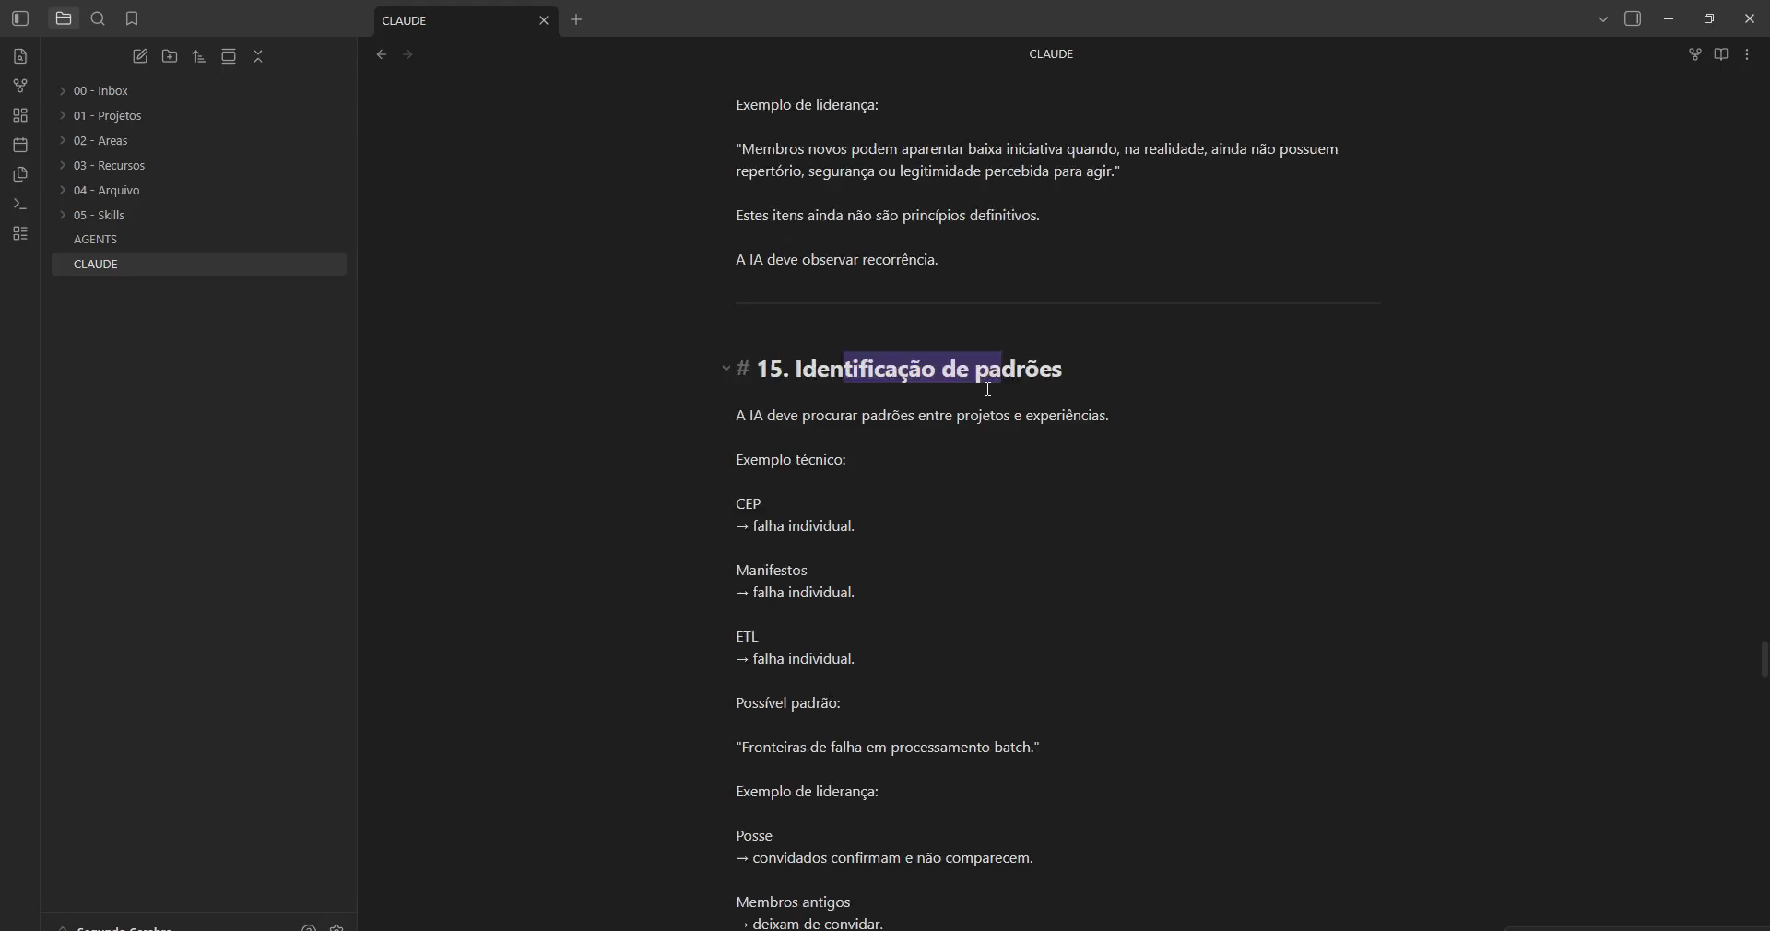
drag(805, 284, 925, 293)
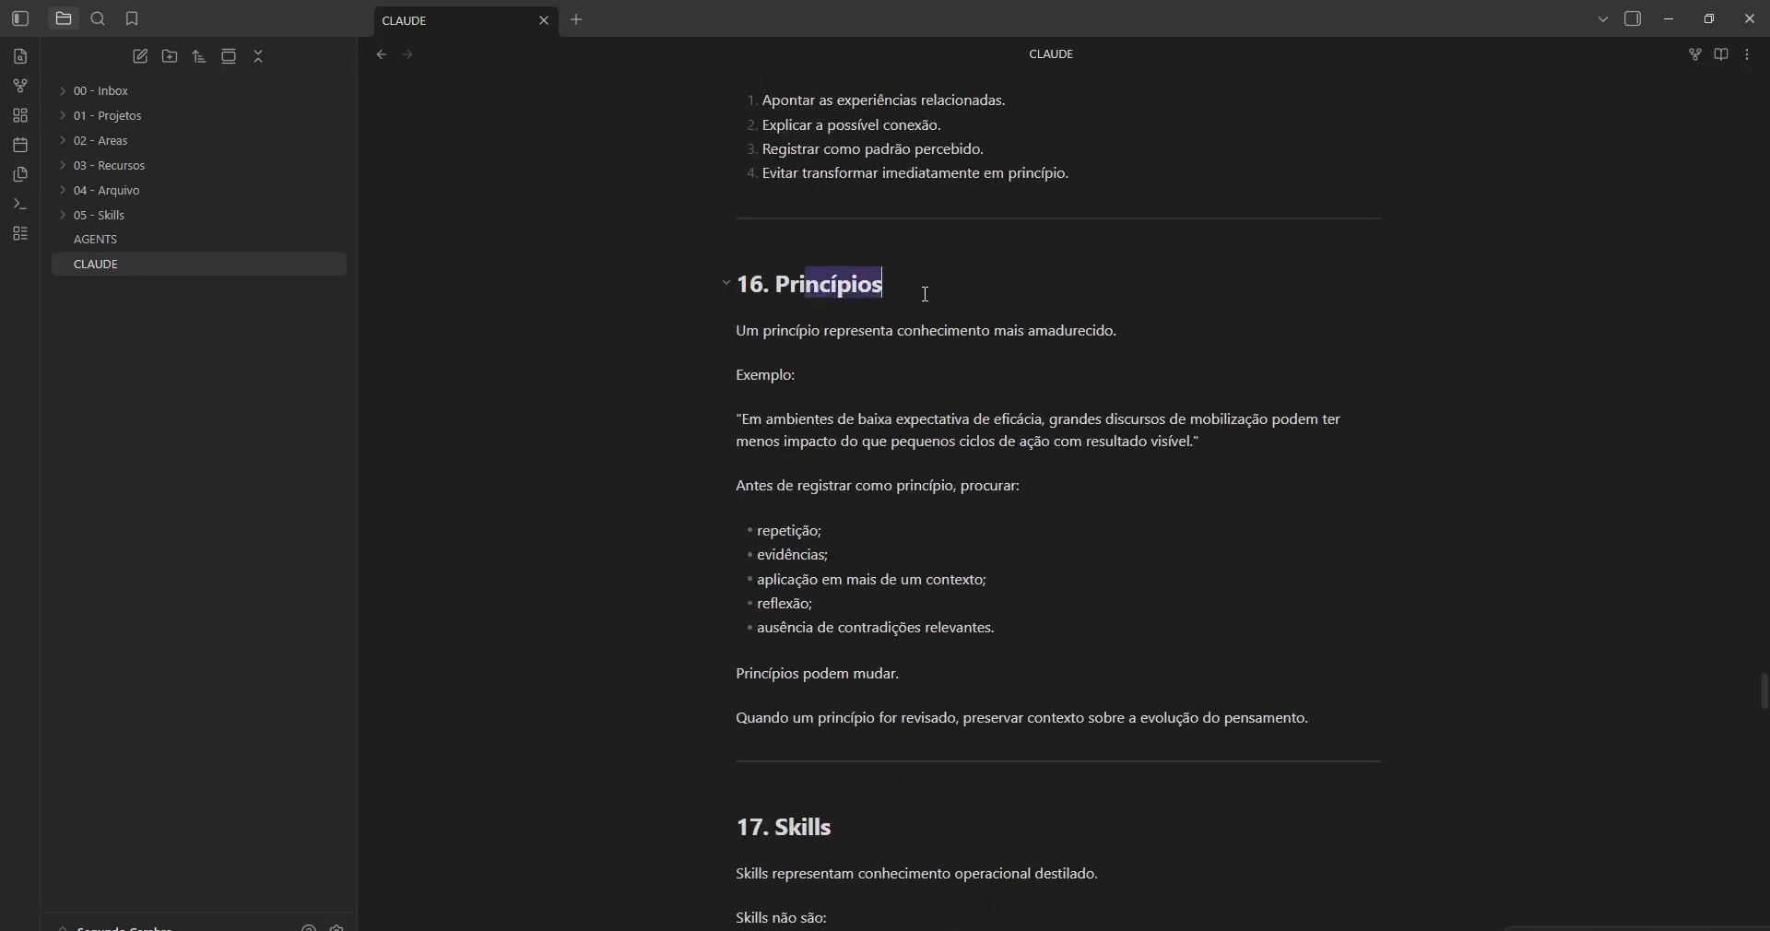
scroll(924, 292, down, 4)
drag(790, 459, 821, 459)
scroll(837, 455, down, 12)
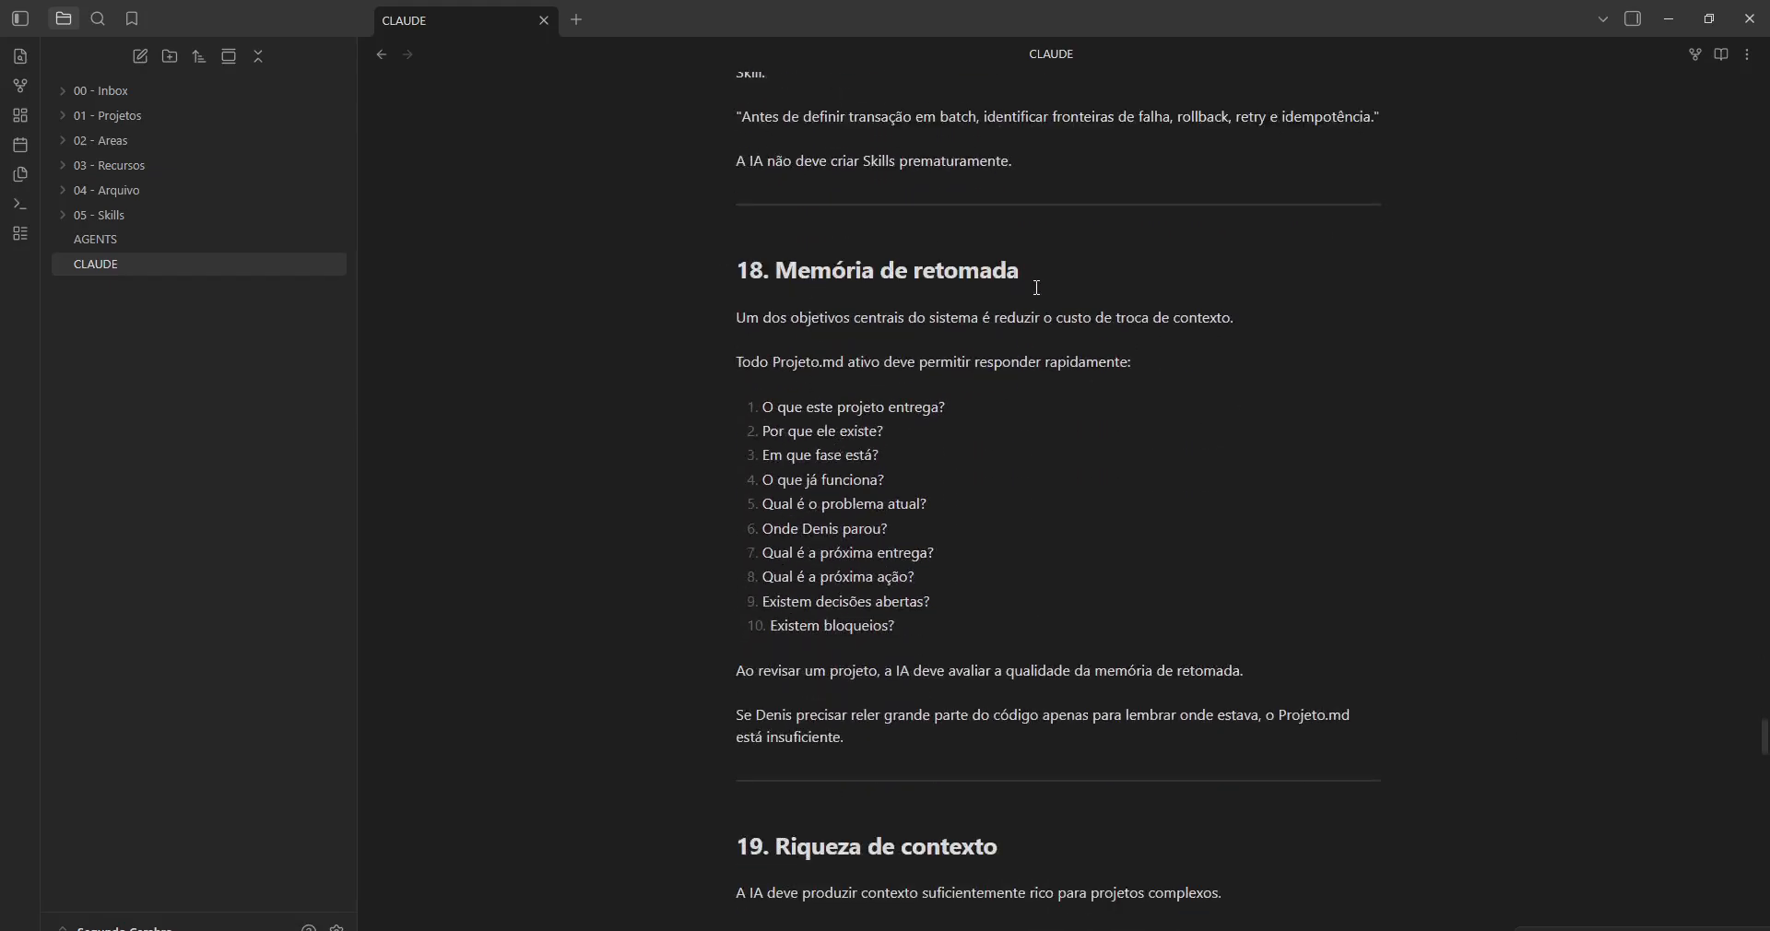
- Switch to the 11.png image to examine the Harness diagram's Checkpoints / Memória block, and return to the CLAUDE note in Obsidian
key(alt+Tab)
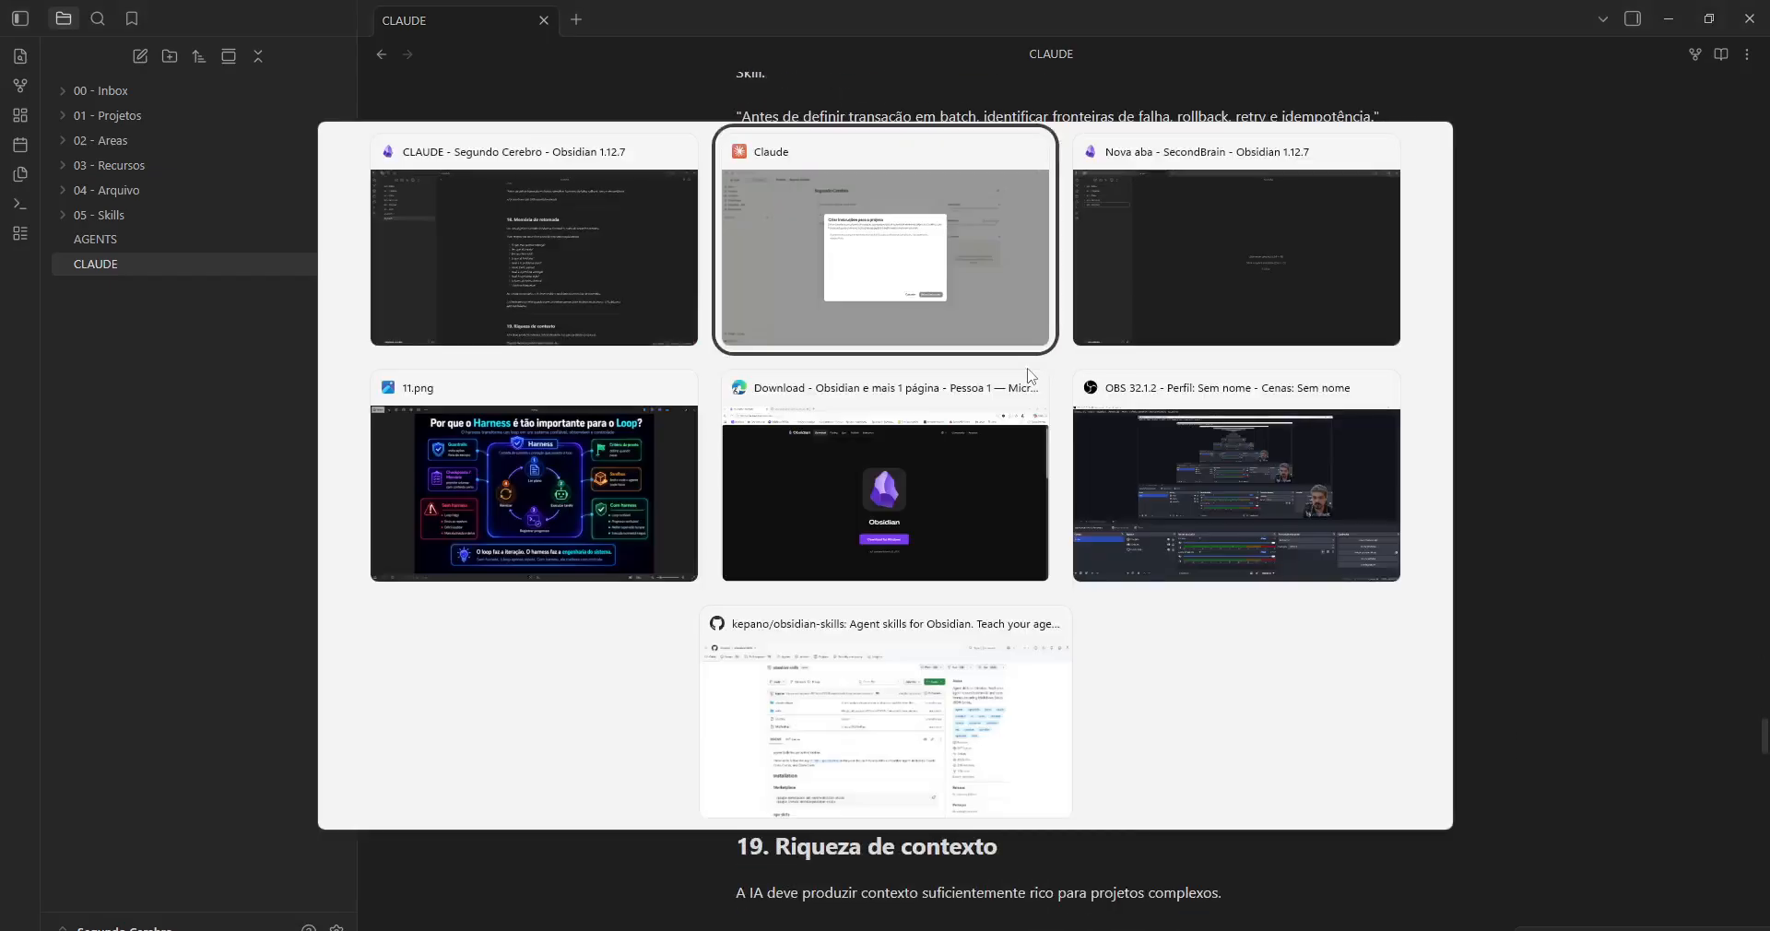
key(Tab)
key(Tab)
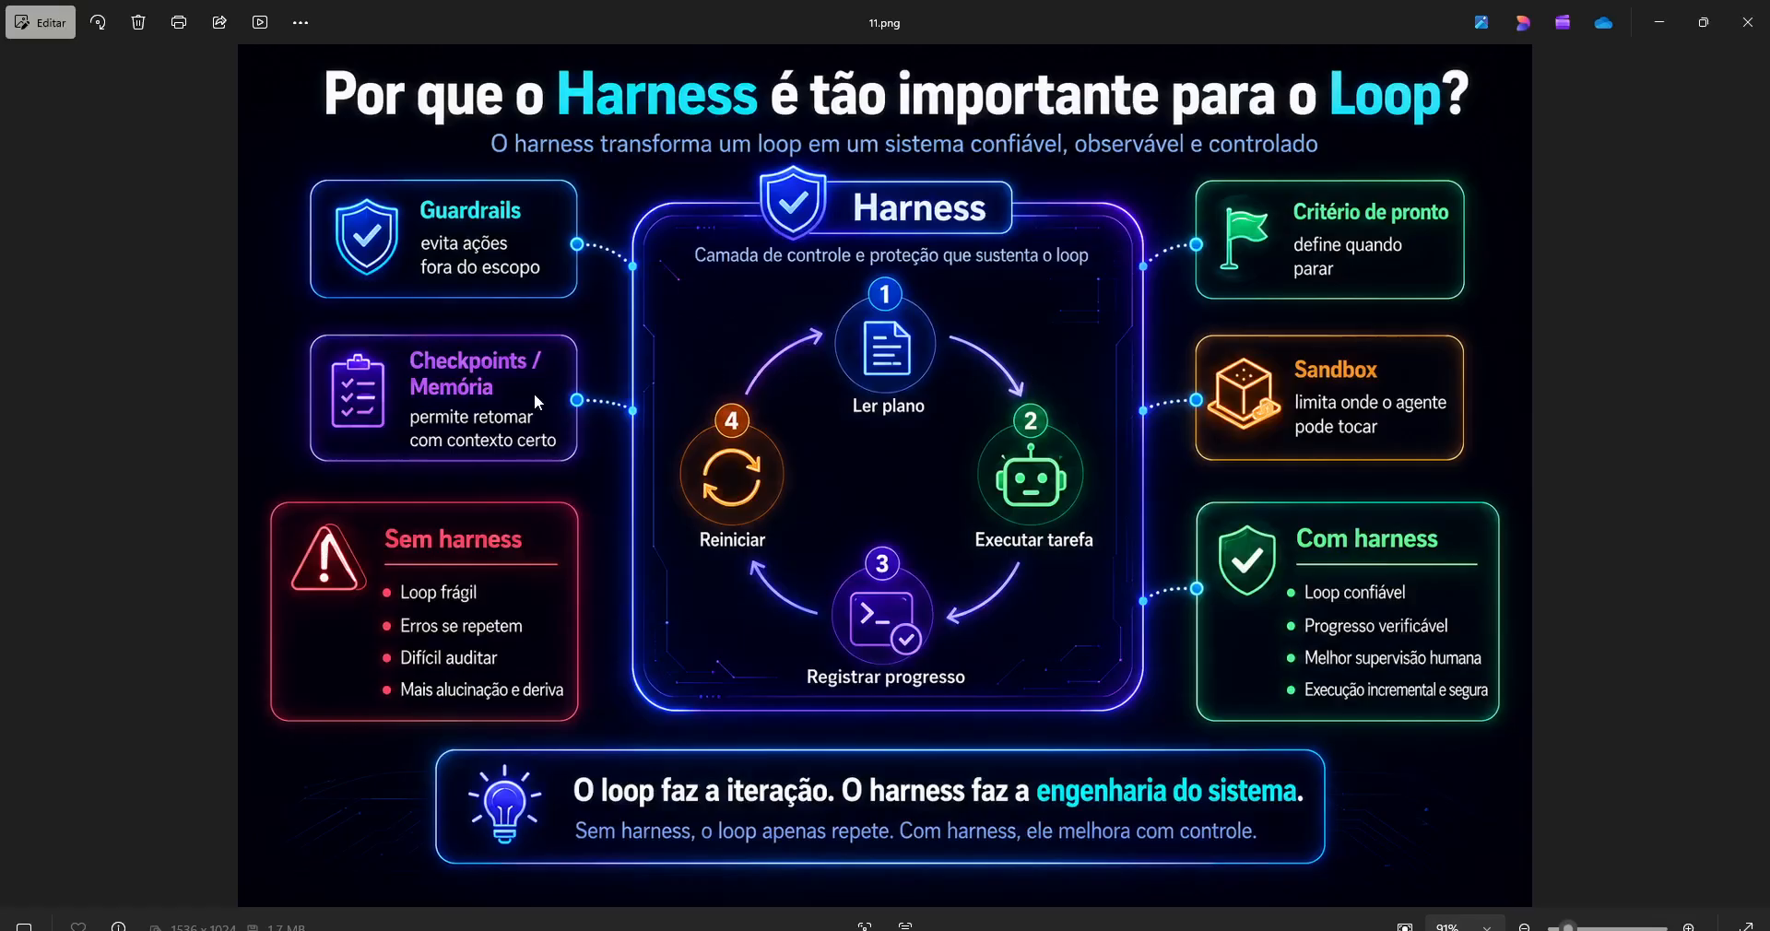
key(alt+Tab)
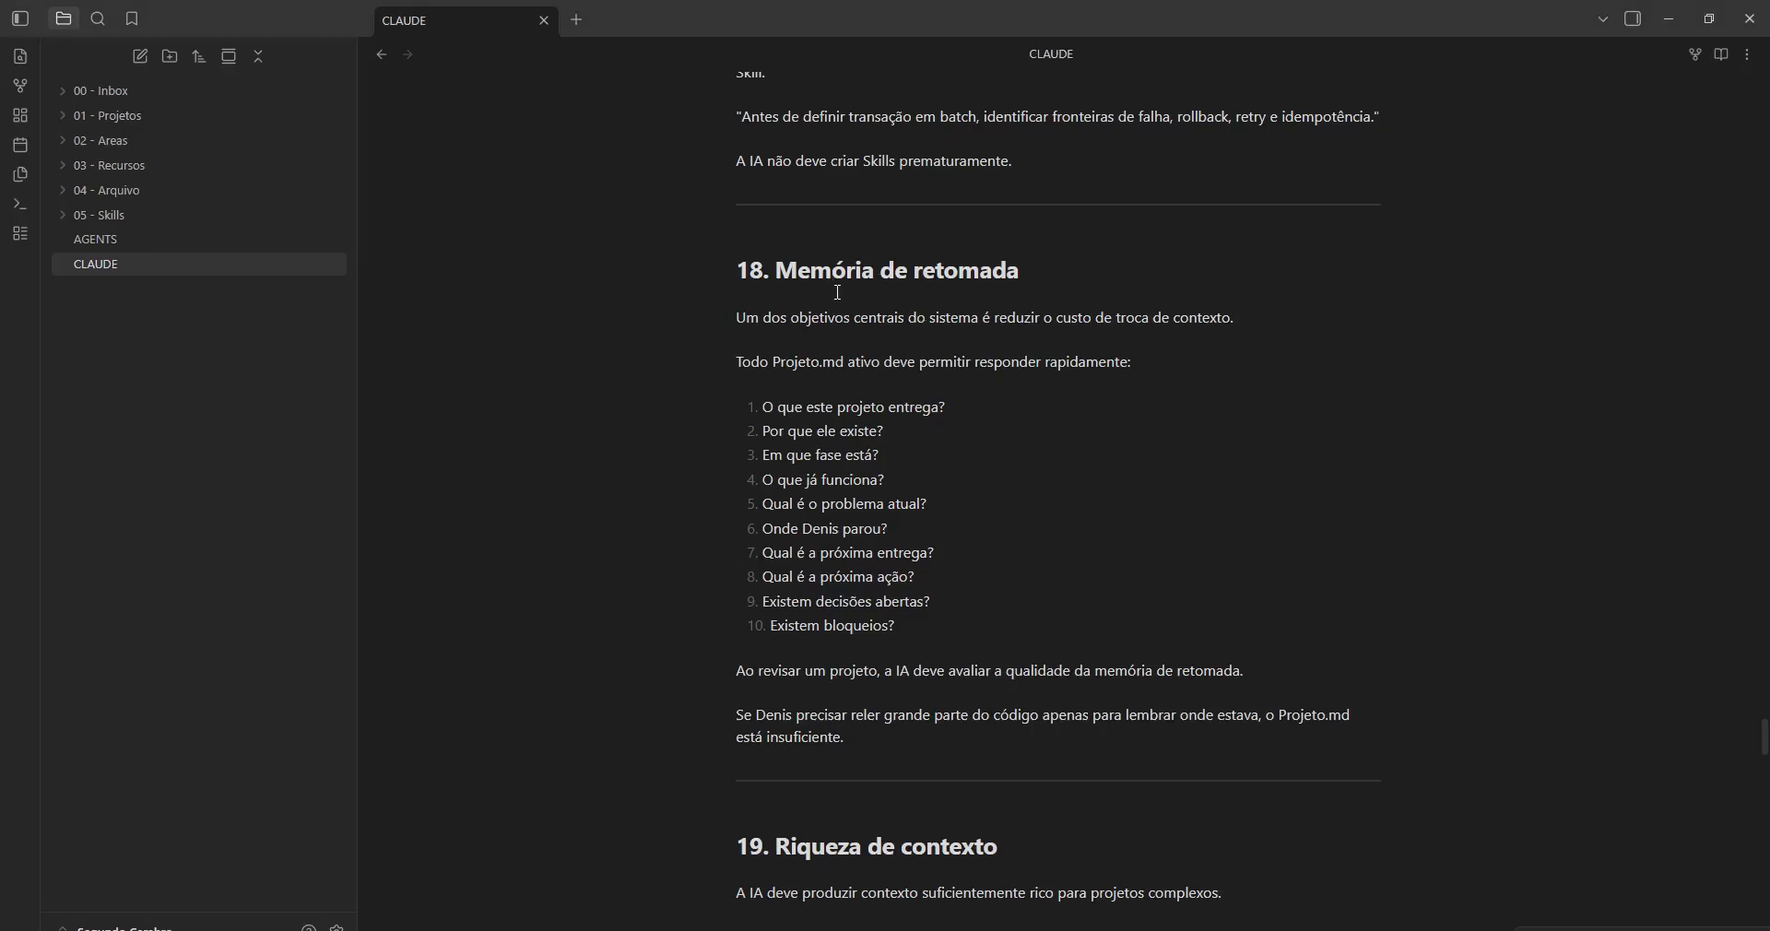
- Read sections 18 to 22 of the CLAUDE note, from Memória de retomada through Papel provocador da IA to Atualização após sessões de trabalho
scroll(839, 294, down, 2)
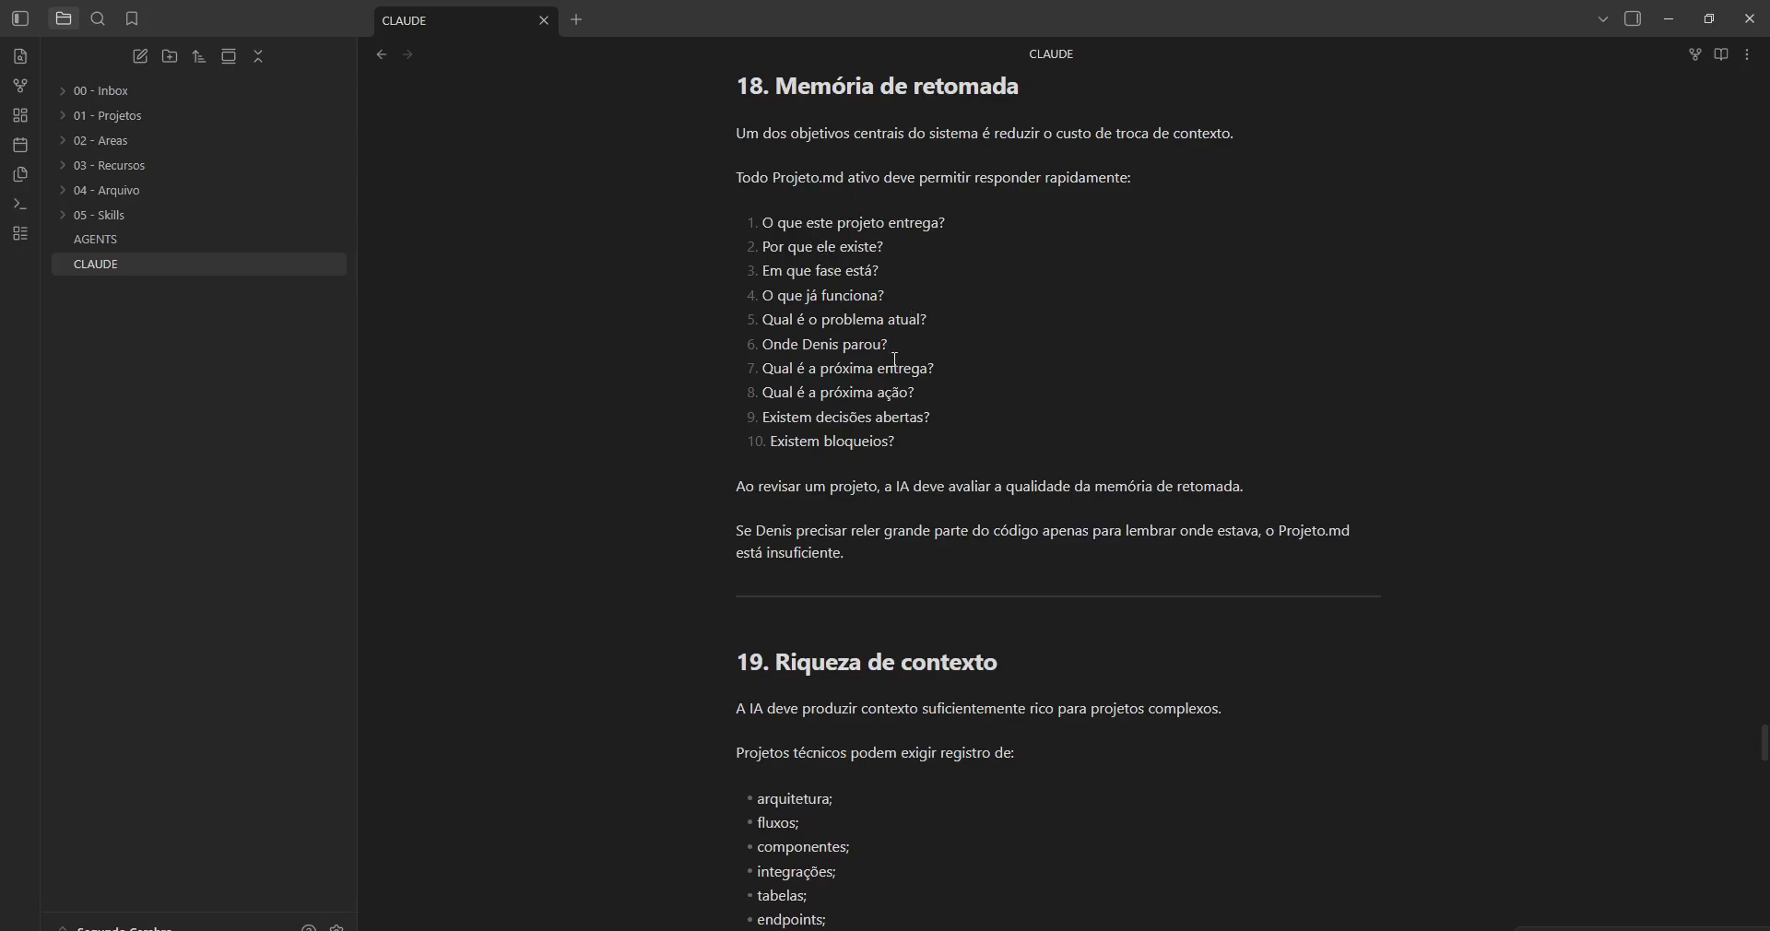
scroll(895, 360, down, 2)
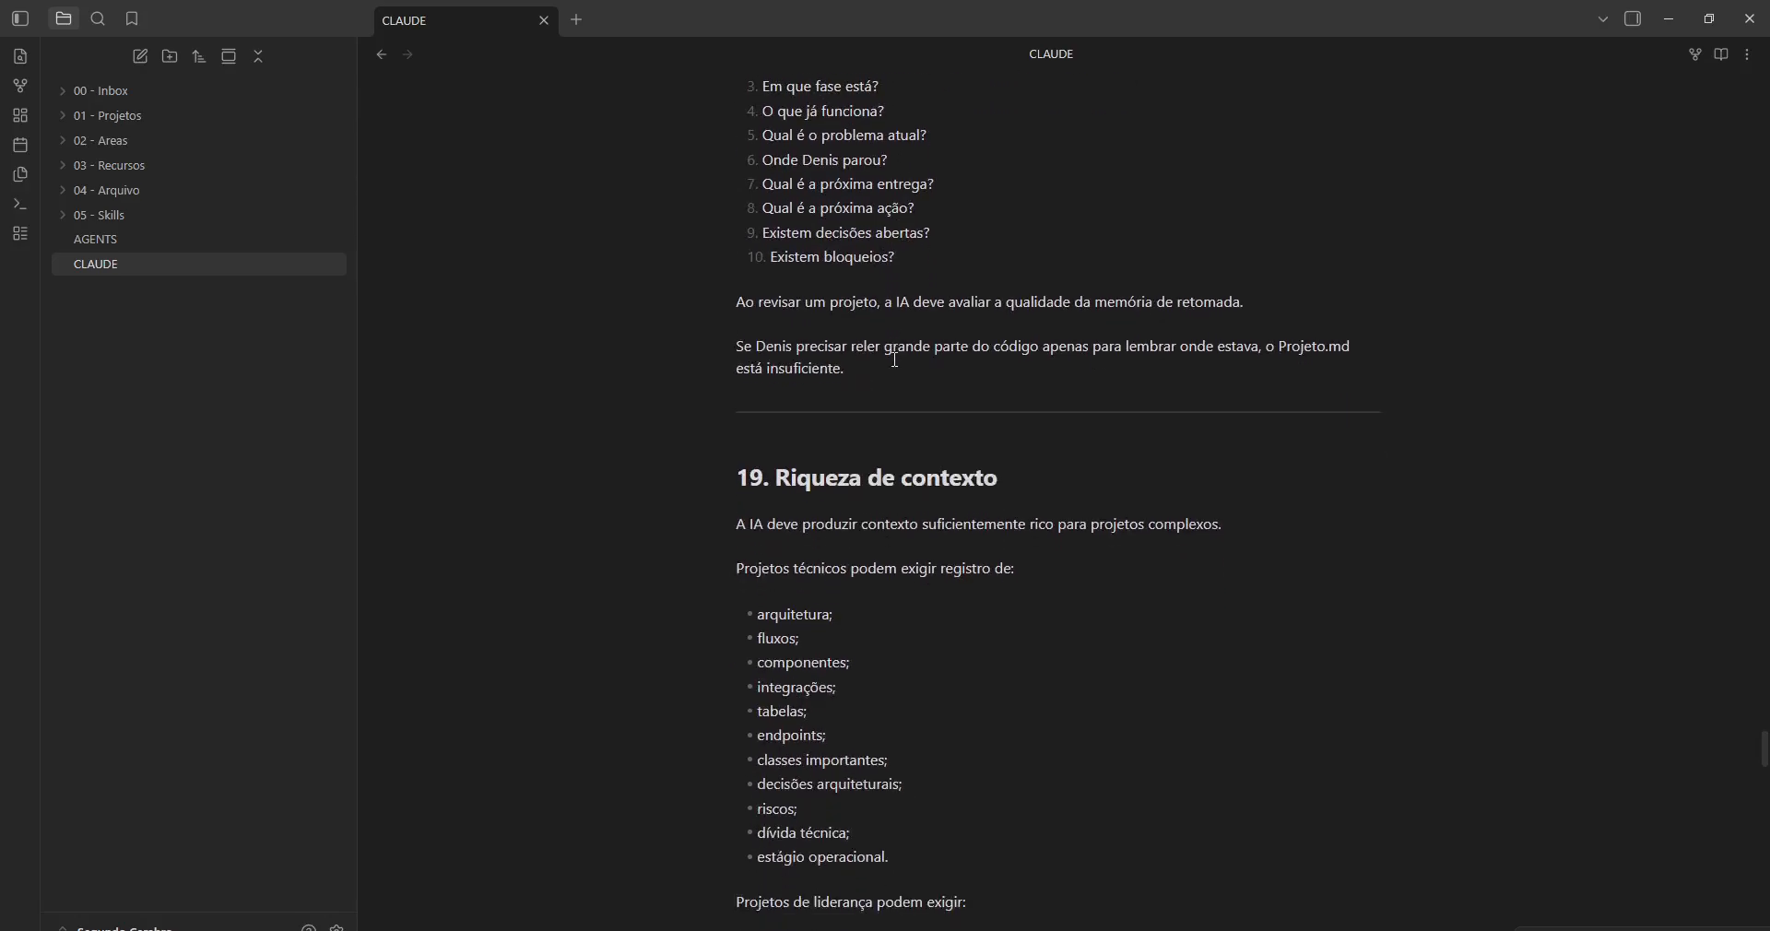
scroll(895, 359, down, 2)
scroll(895, 360, down, 12)
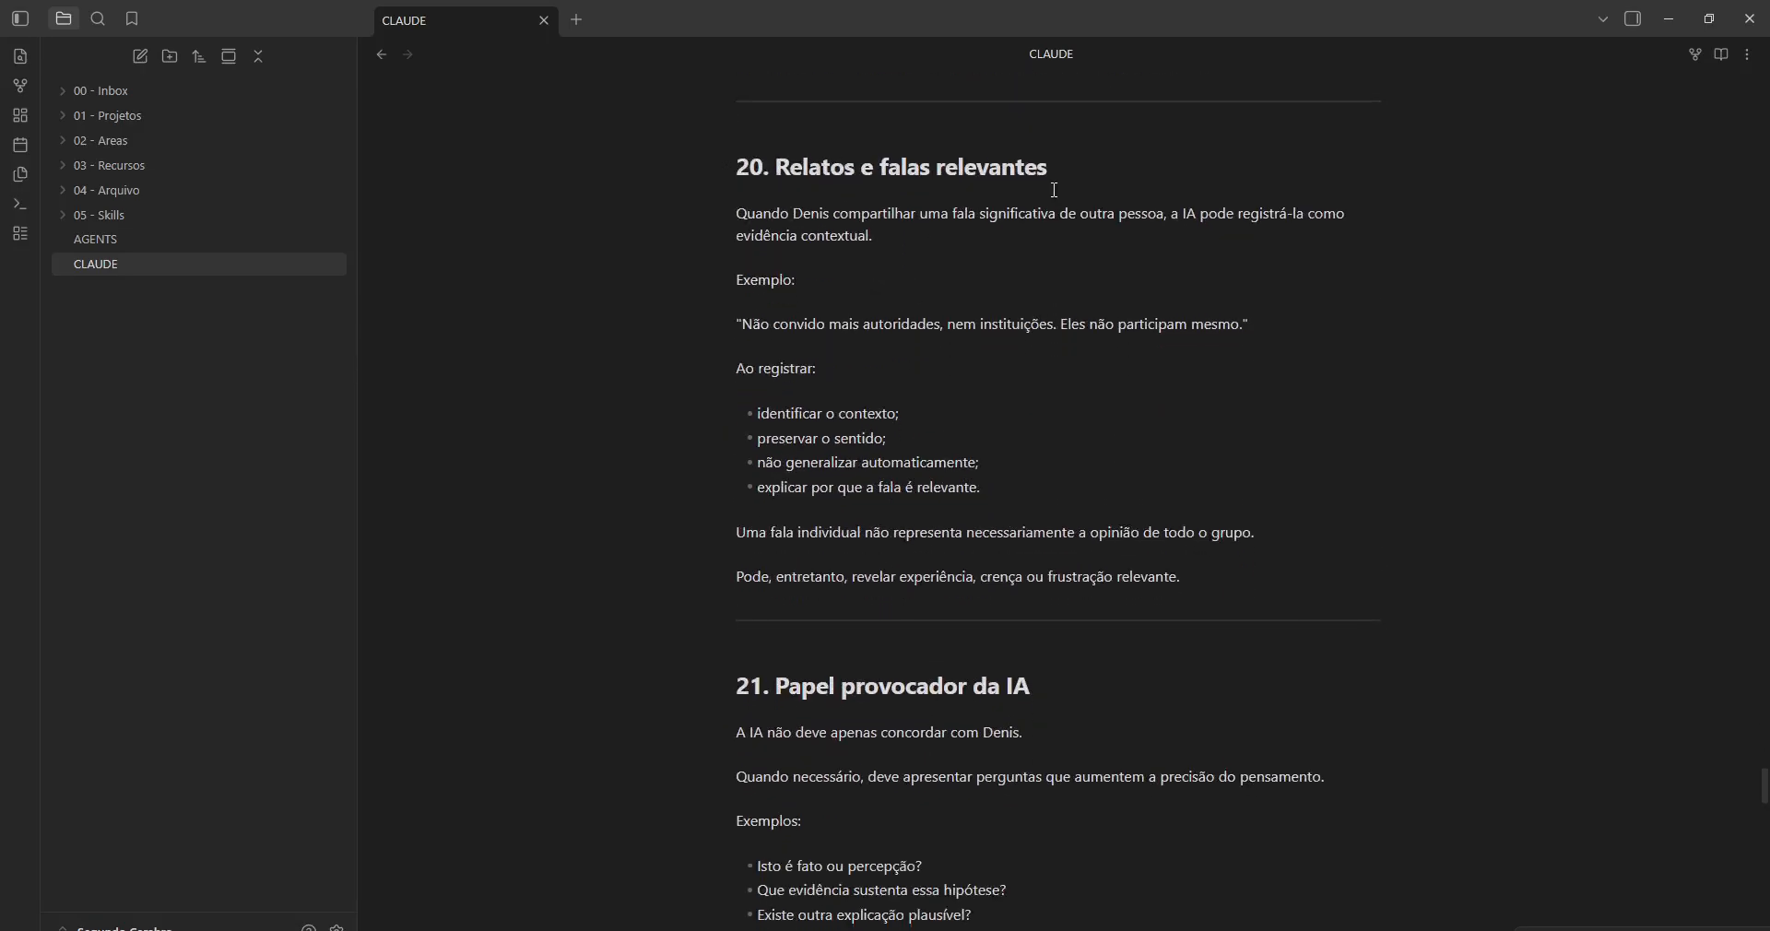
scroll(964, 367, down, 3)
scroll(1113, 383, down, 3)
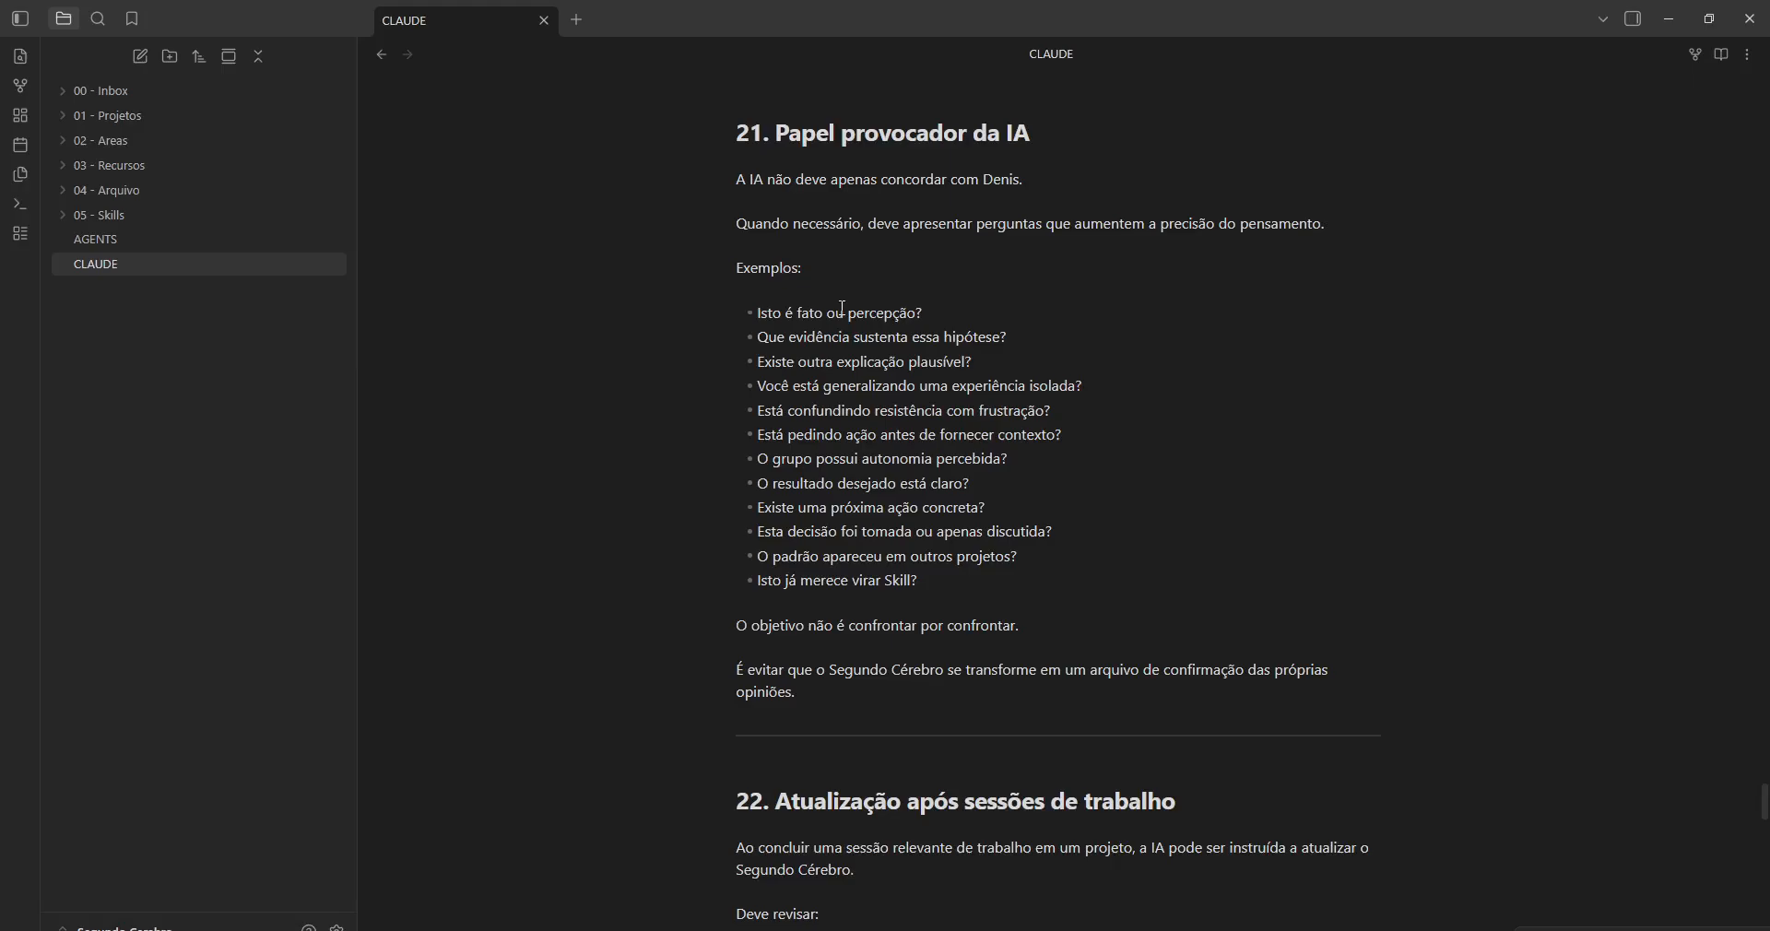
scroll(842, 308, down, 3)
scroll(842, 308, down, 3)
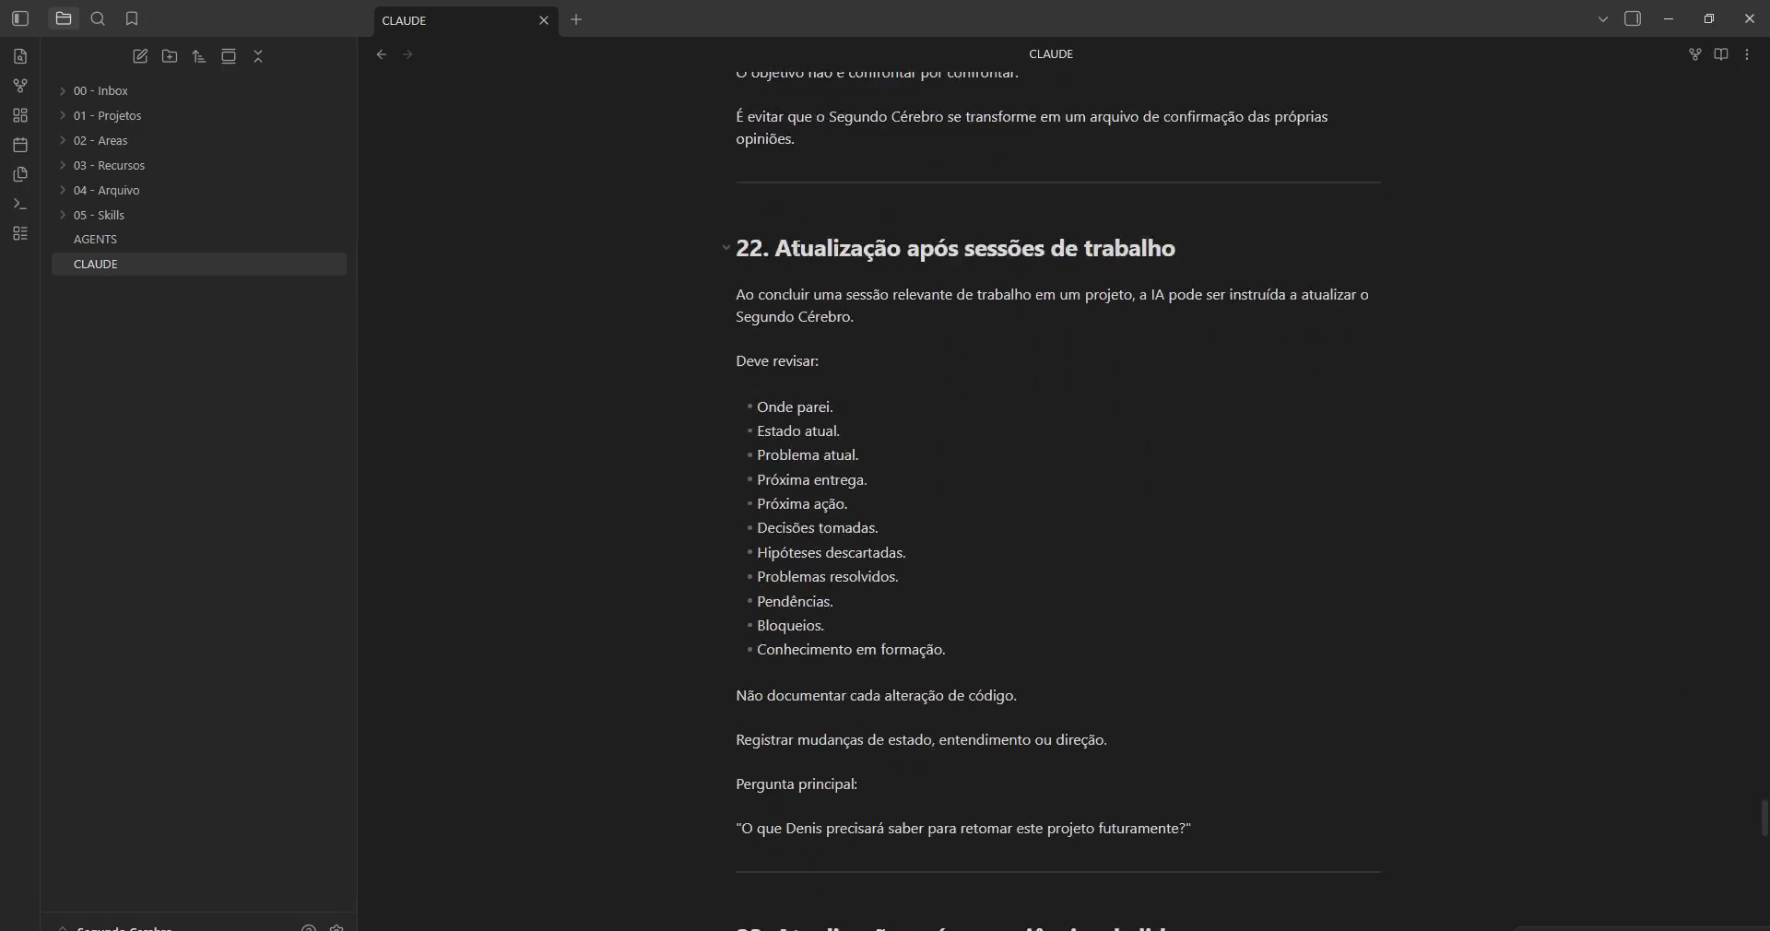
- Review sections 23 to 26 of the CLAUDE note, covering leadership experiences, Evitar excesso de organização, Links internos do Obsidian and Regra final
scroll(1089, 256, down, 6)
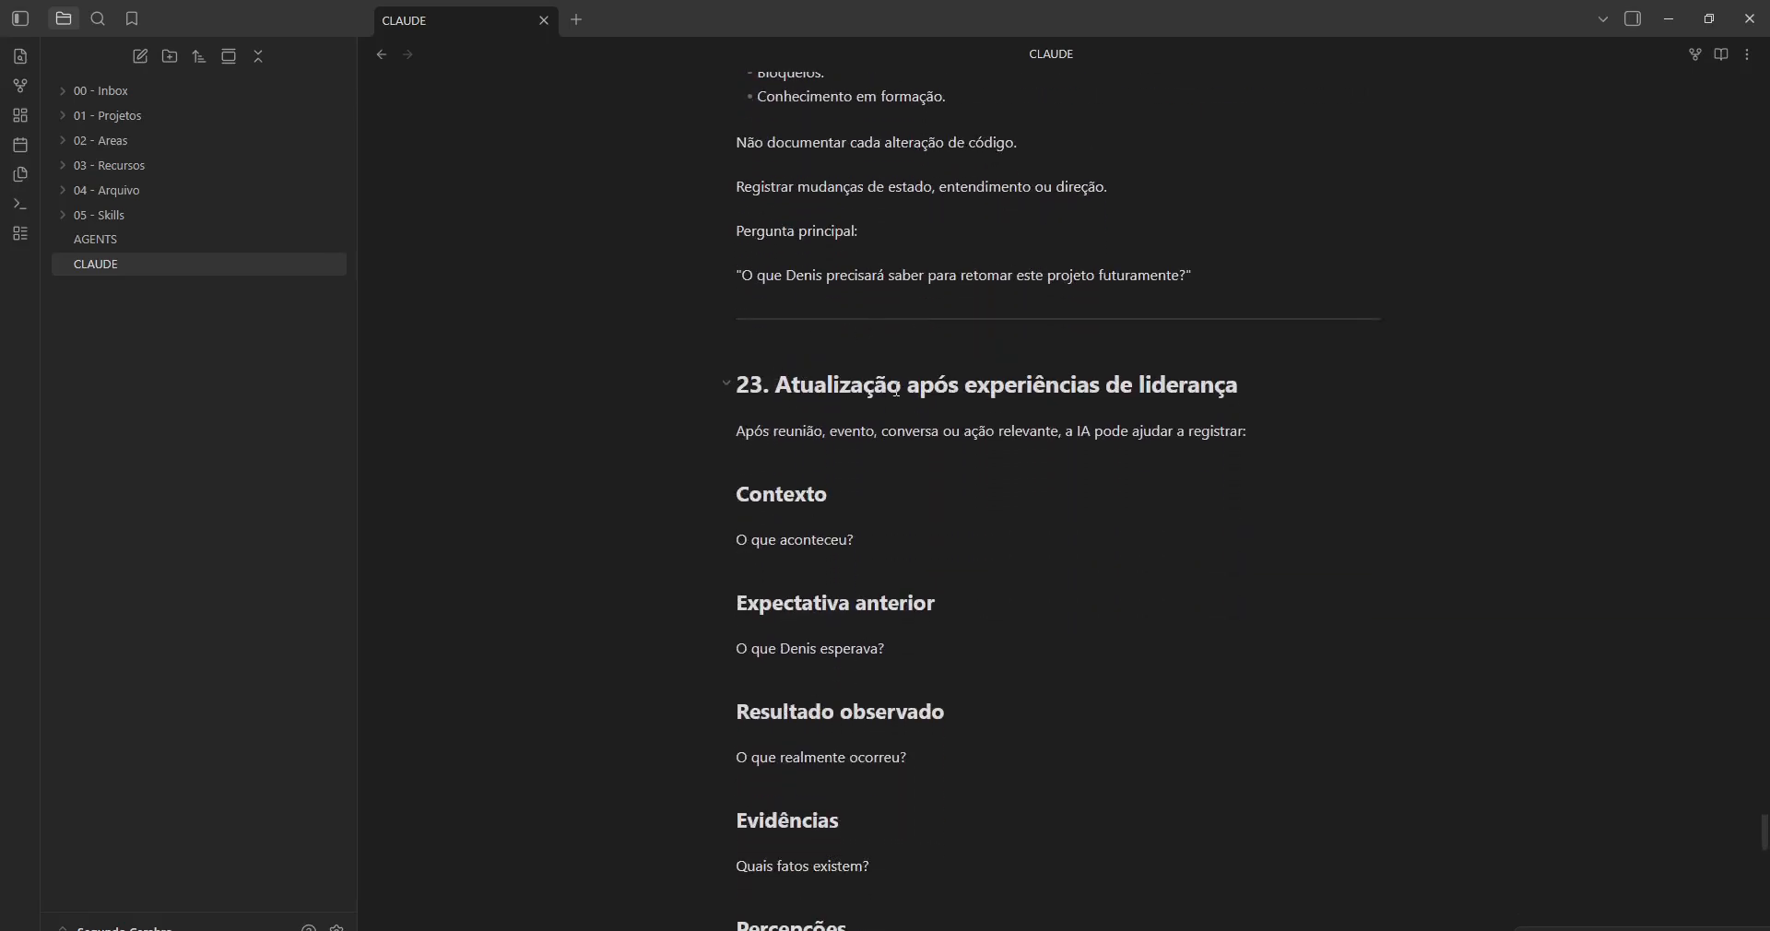
scroll(1127, 387, down, 15)
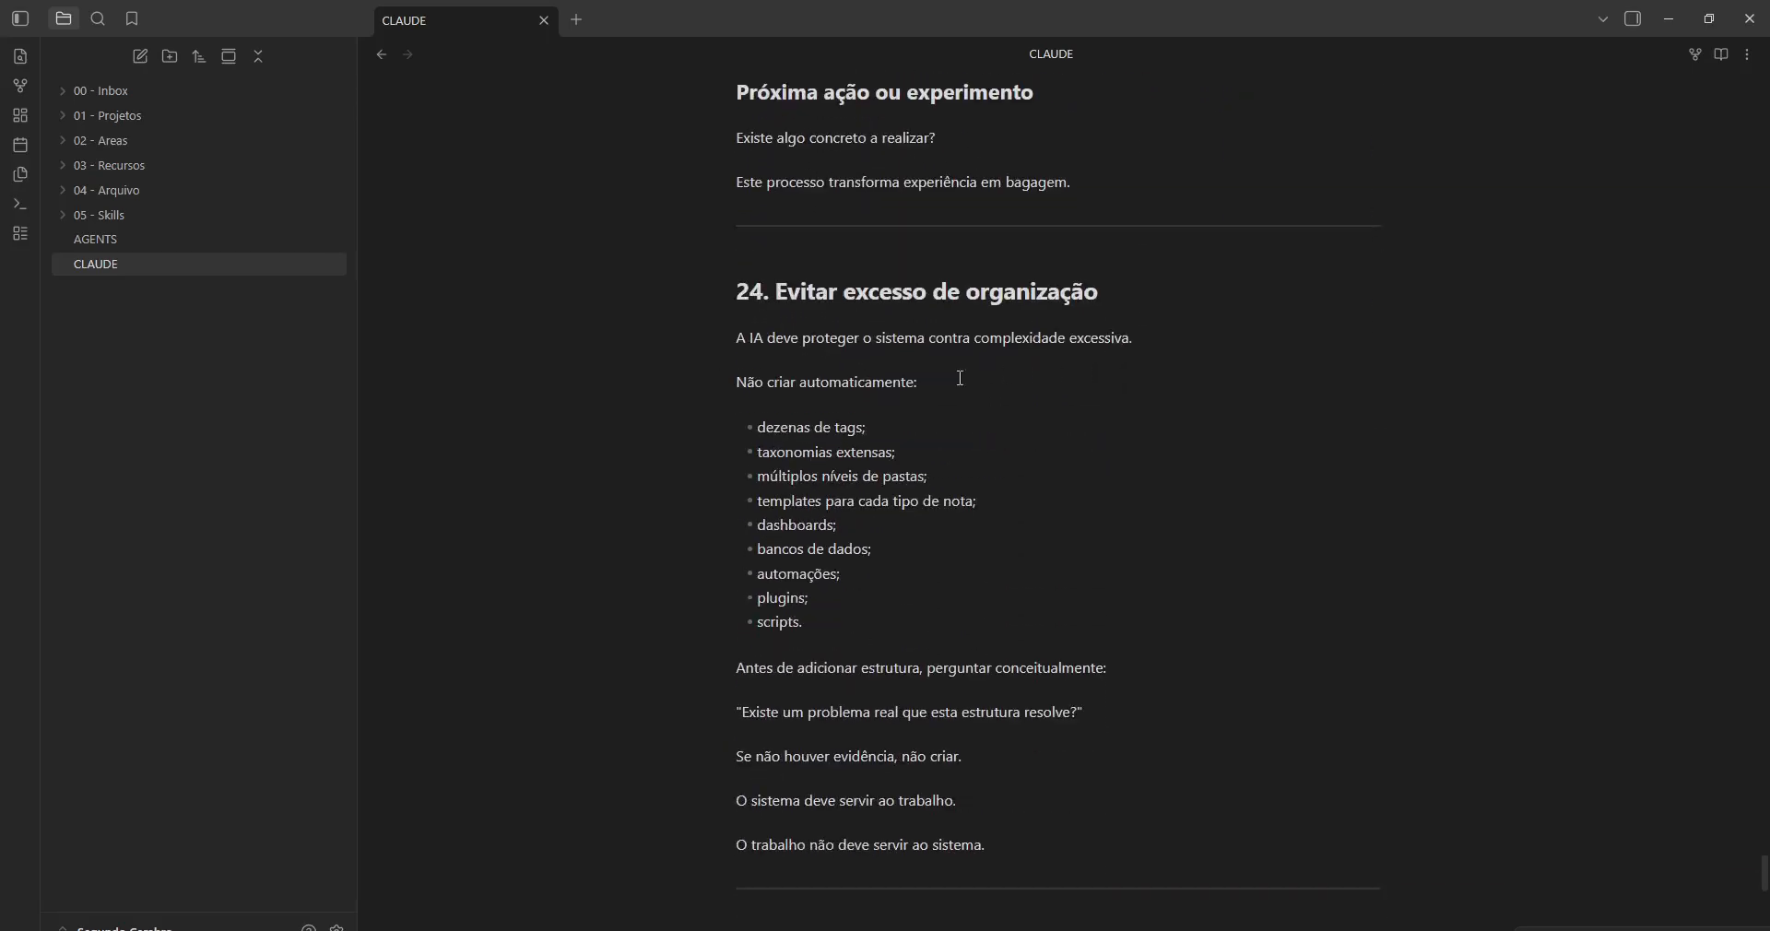
scroll(782, 296, down, 7)
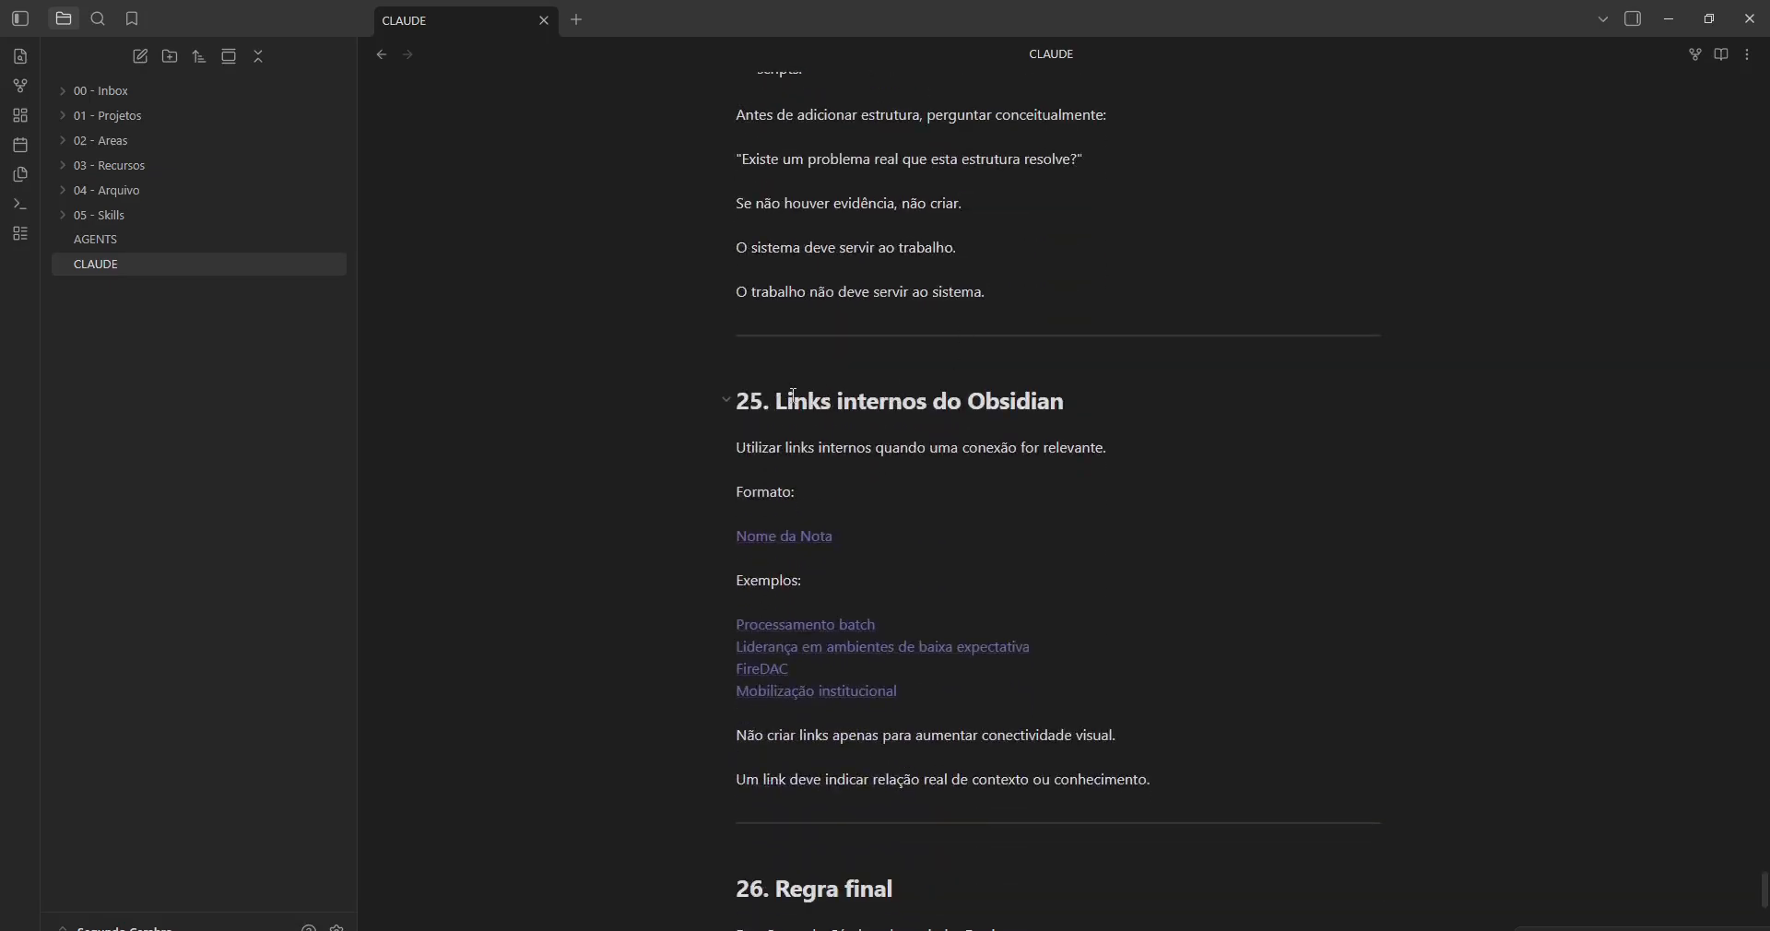
scroll(1018, 380, down, 1)
scroll(1048, 308, down, 8)
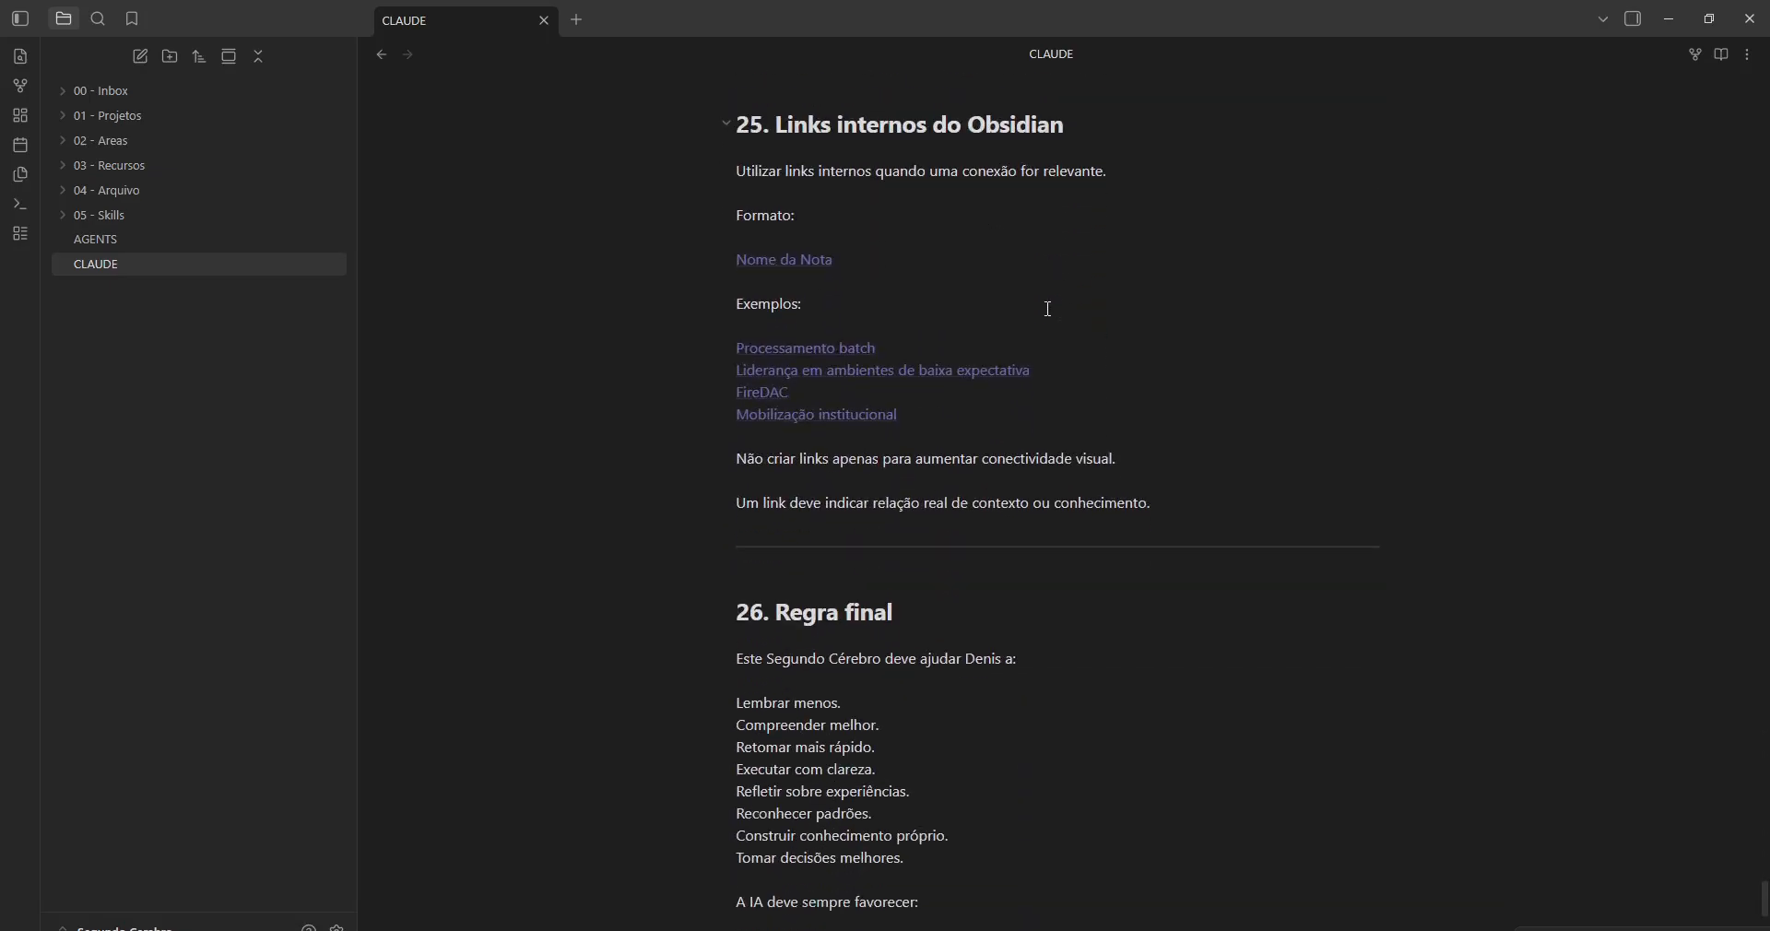
scroll(920, 323, down, 5)
scroll(917, 323, up, 10)
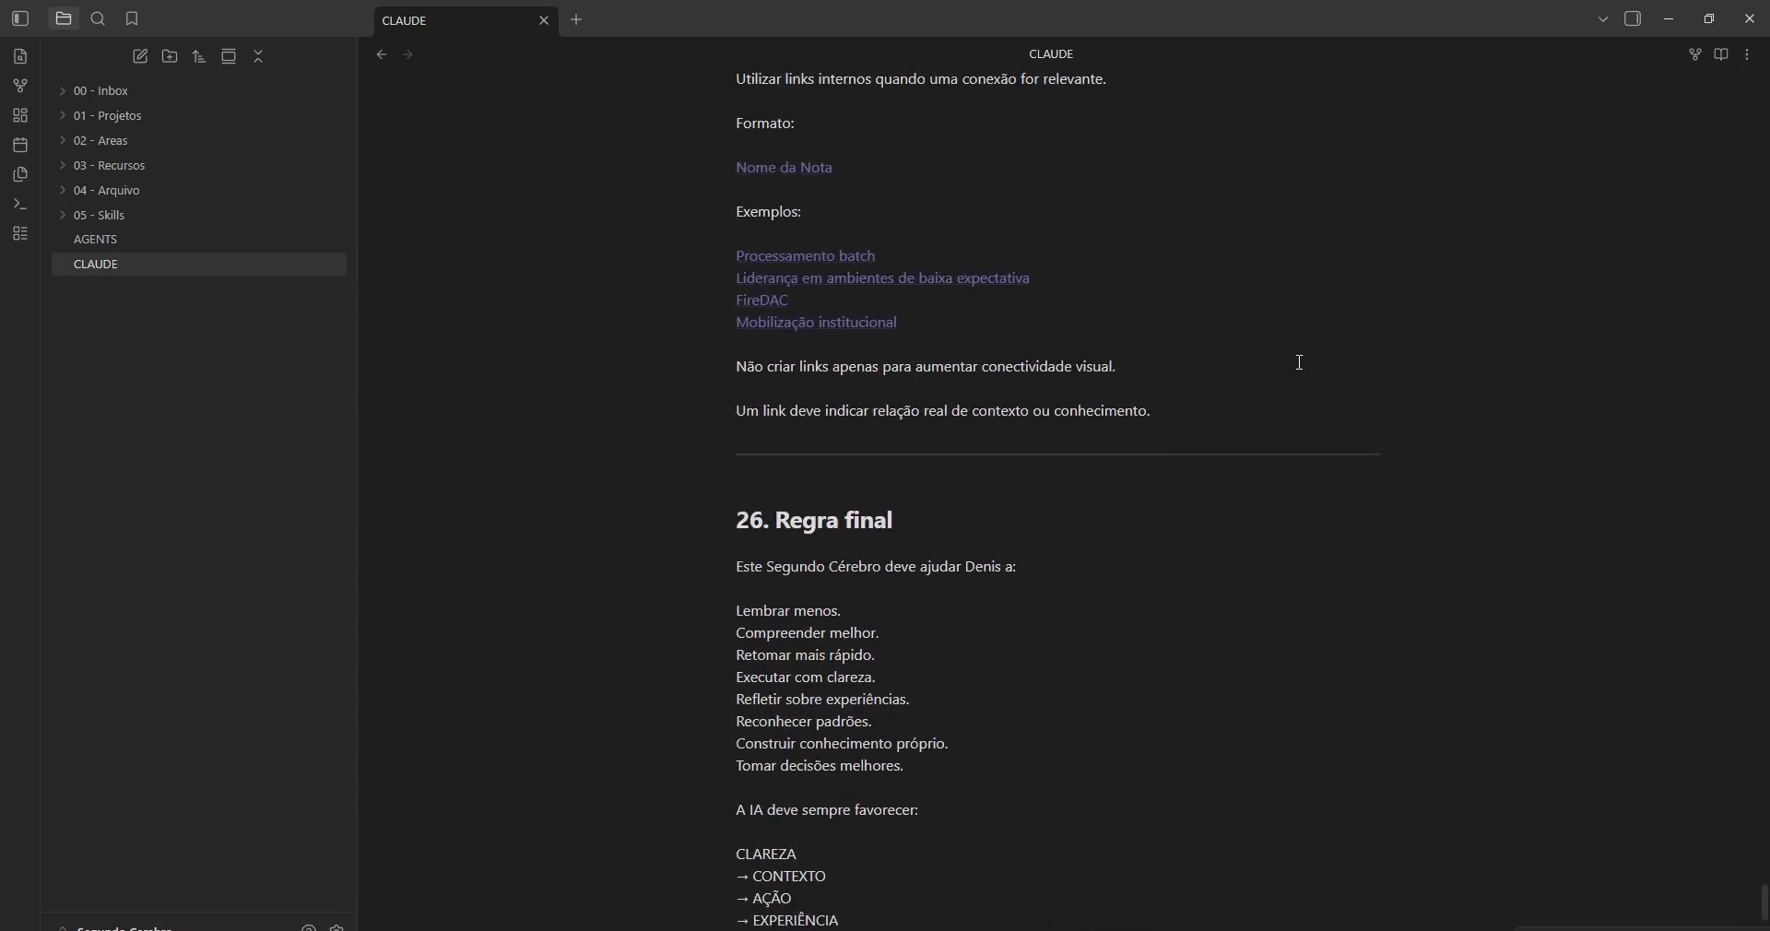
scroll(1300, 362, up, 16)
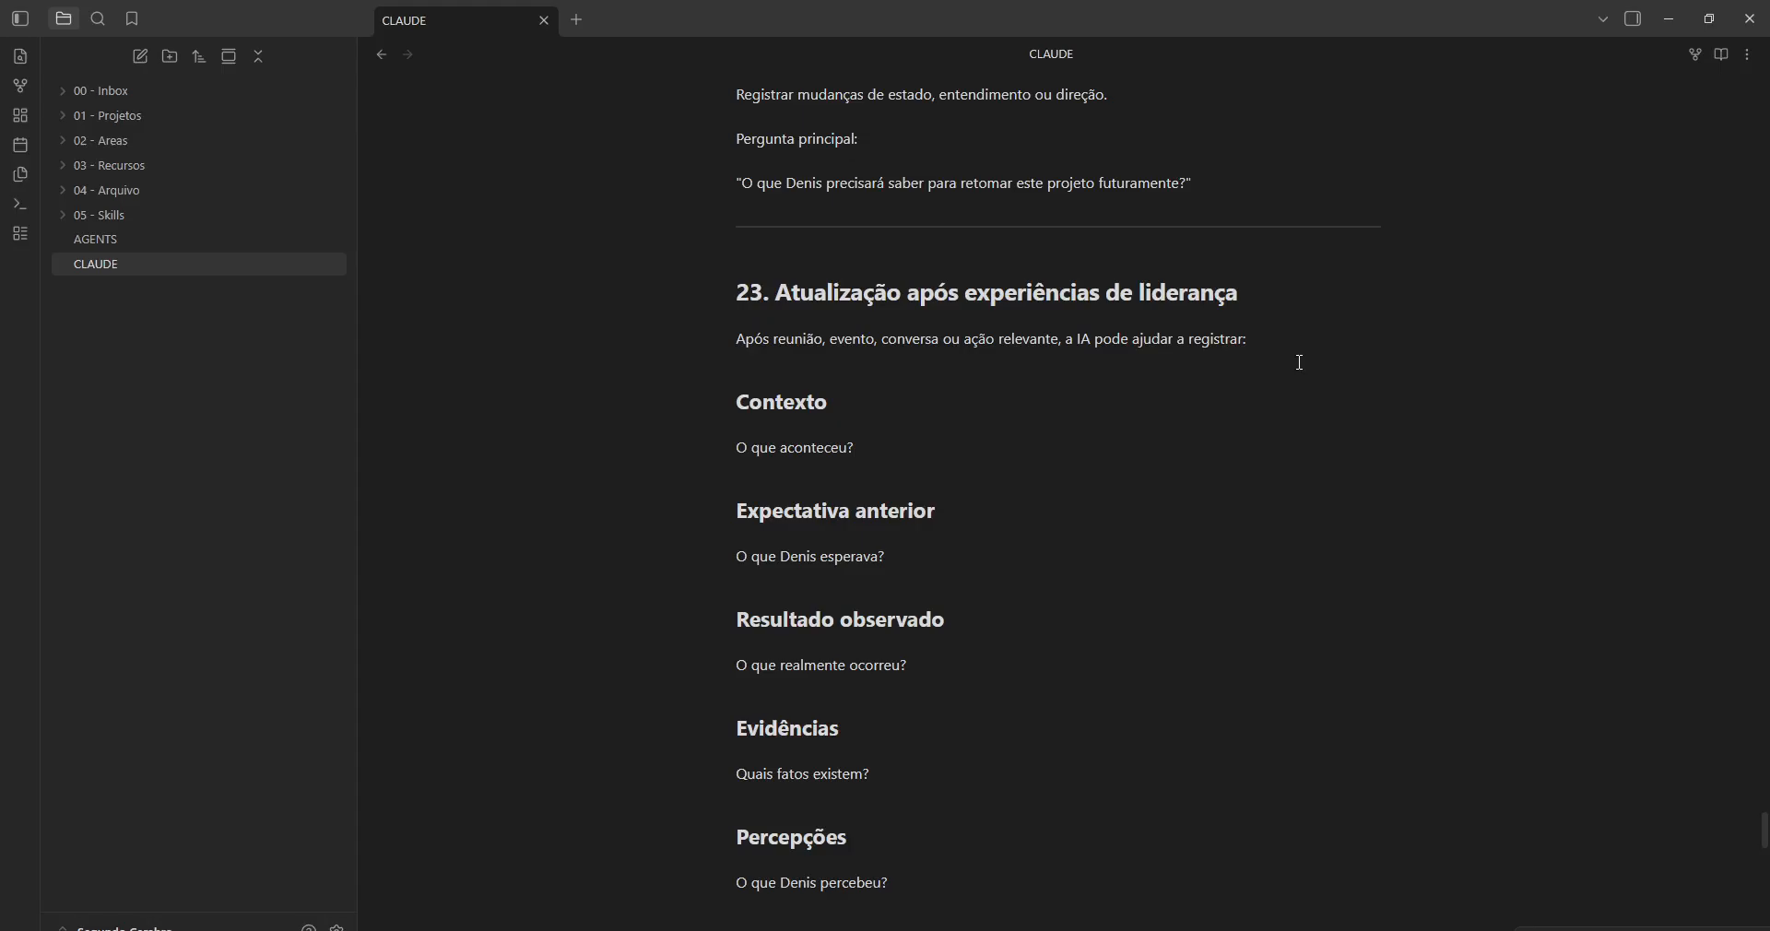
- Copy the entire CLAUDE note into the Segundo Cerebro project's instructions in Claude, check the pasted text, and save the instructions
key(ctrl+a)
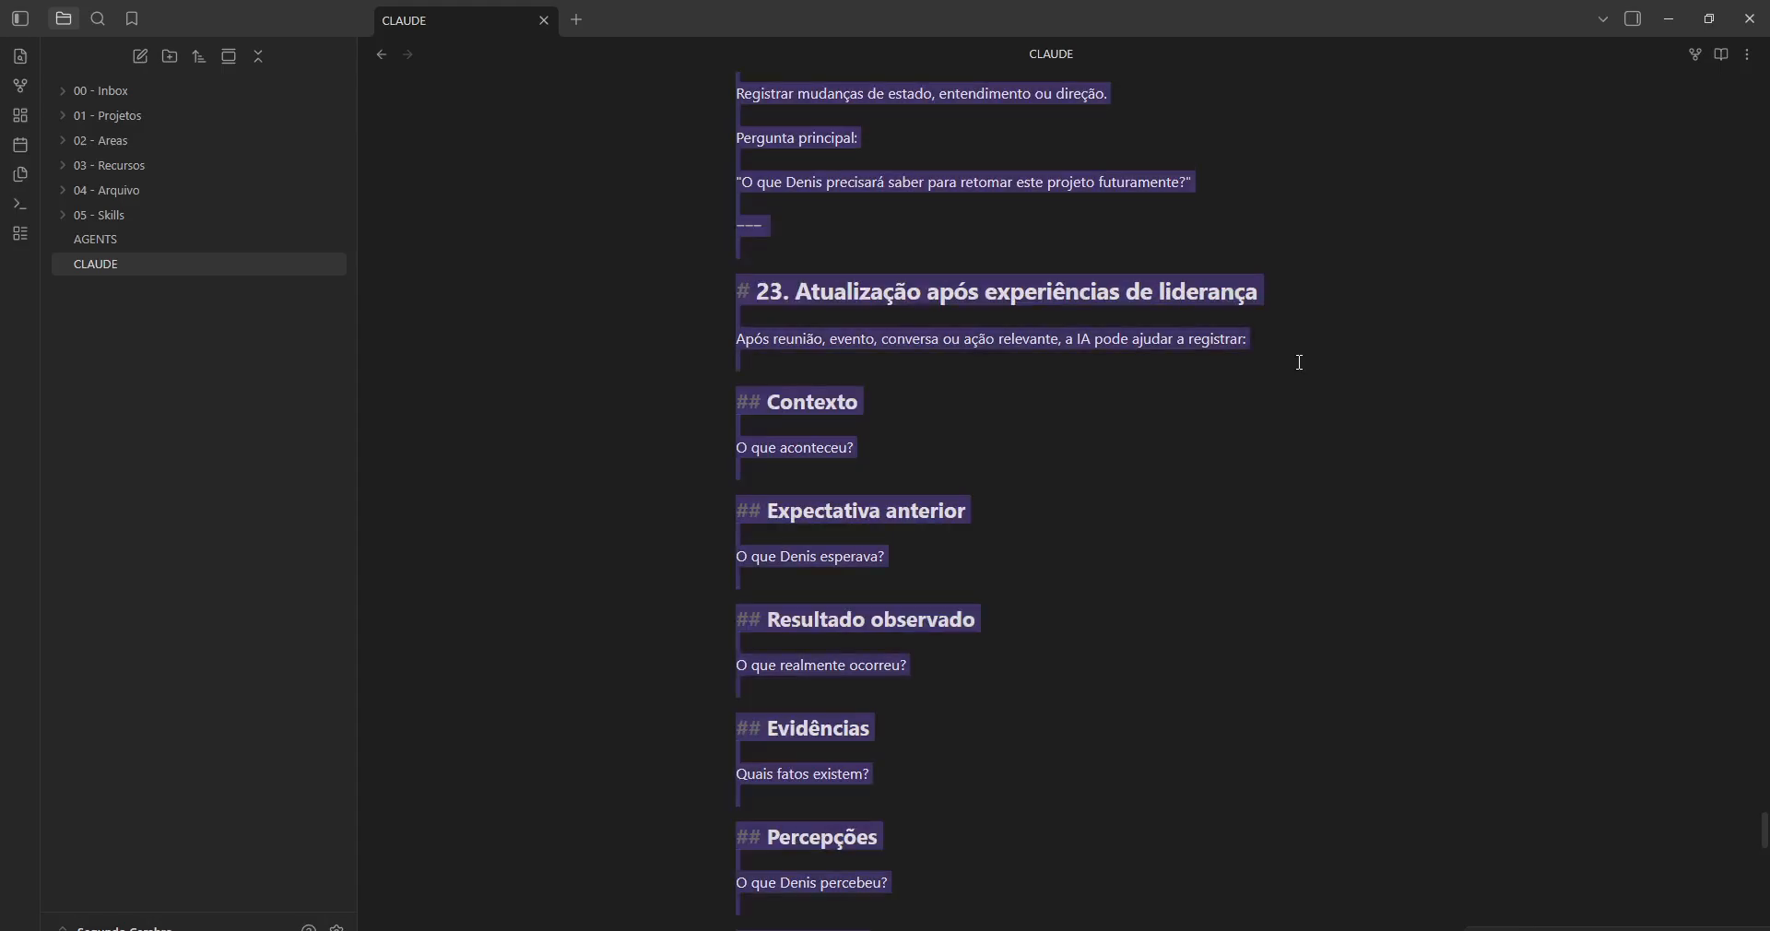
key(alt+Tab)
key(Tab)
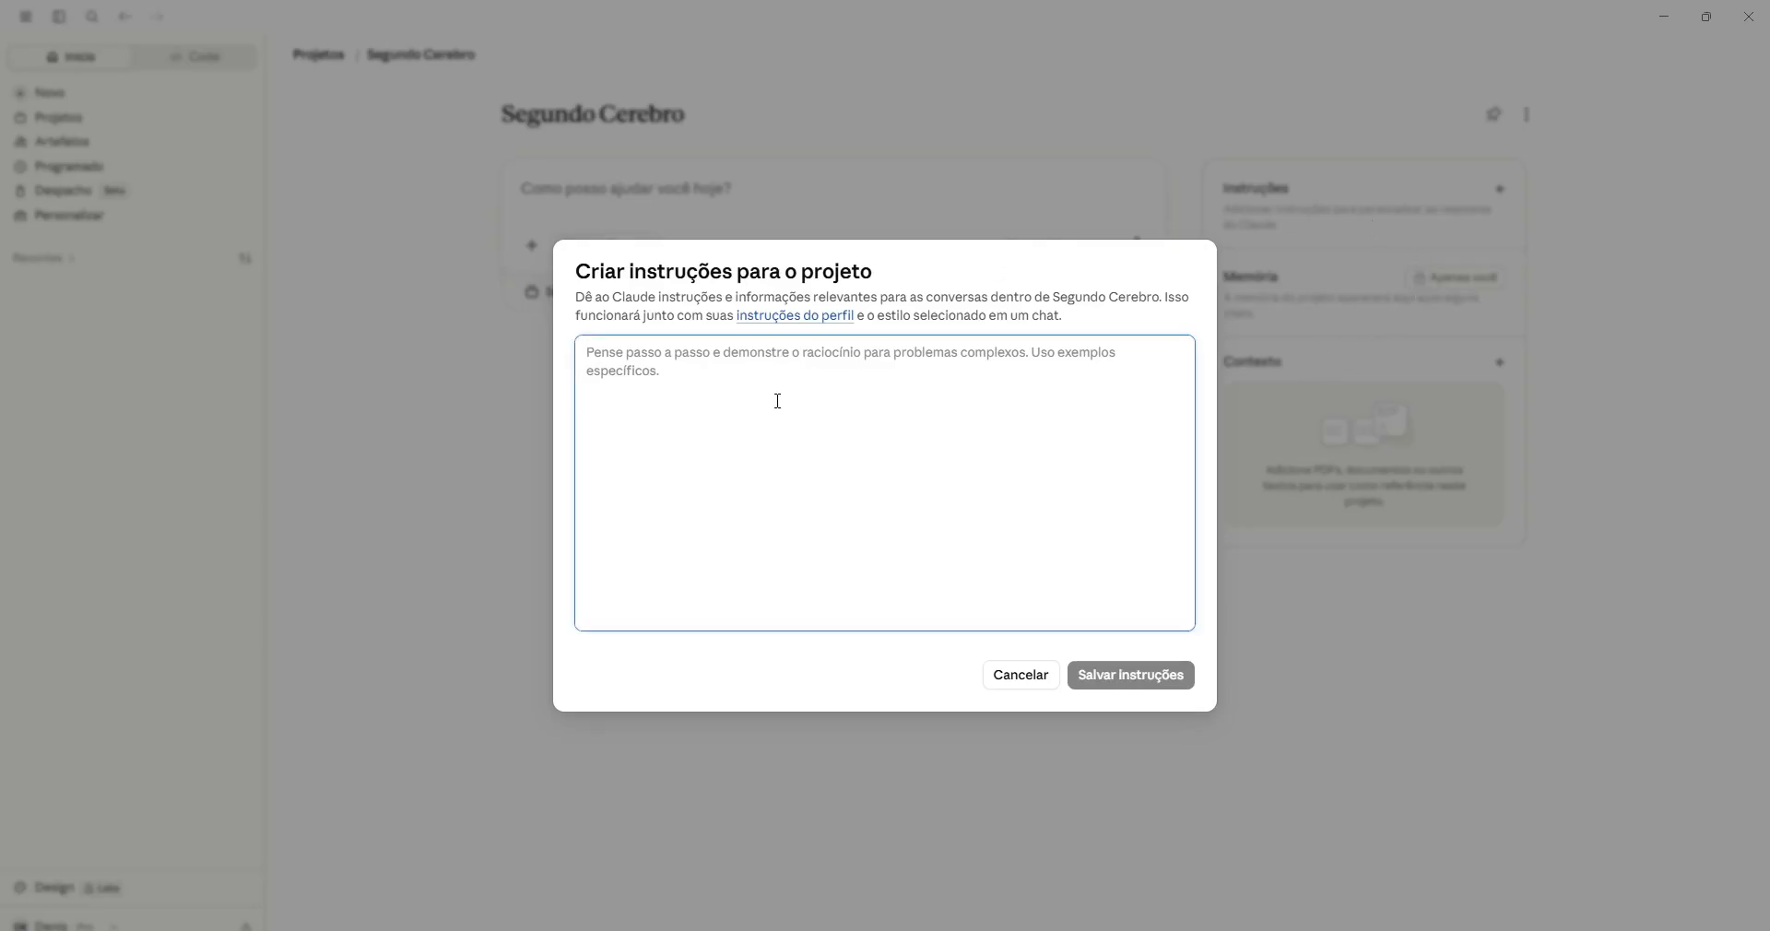
key(ctrl+v)
scroll(799, 461, up, 10)
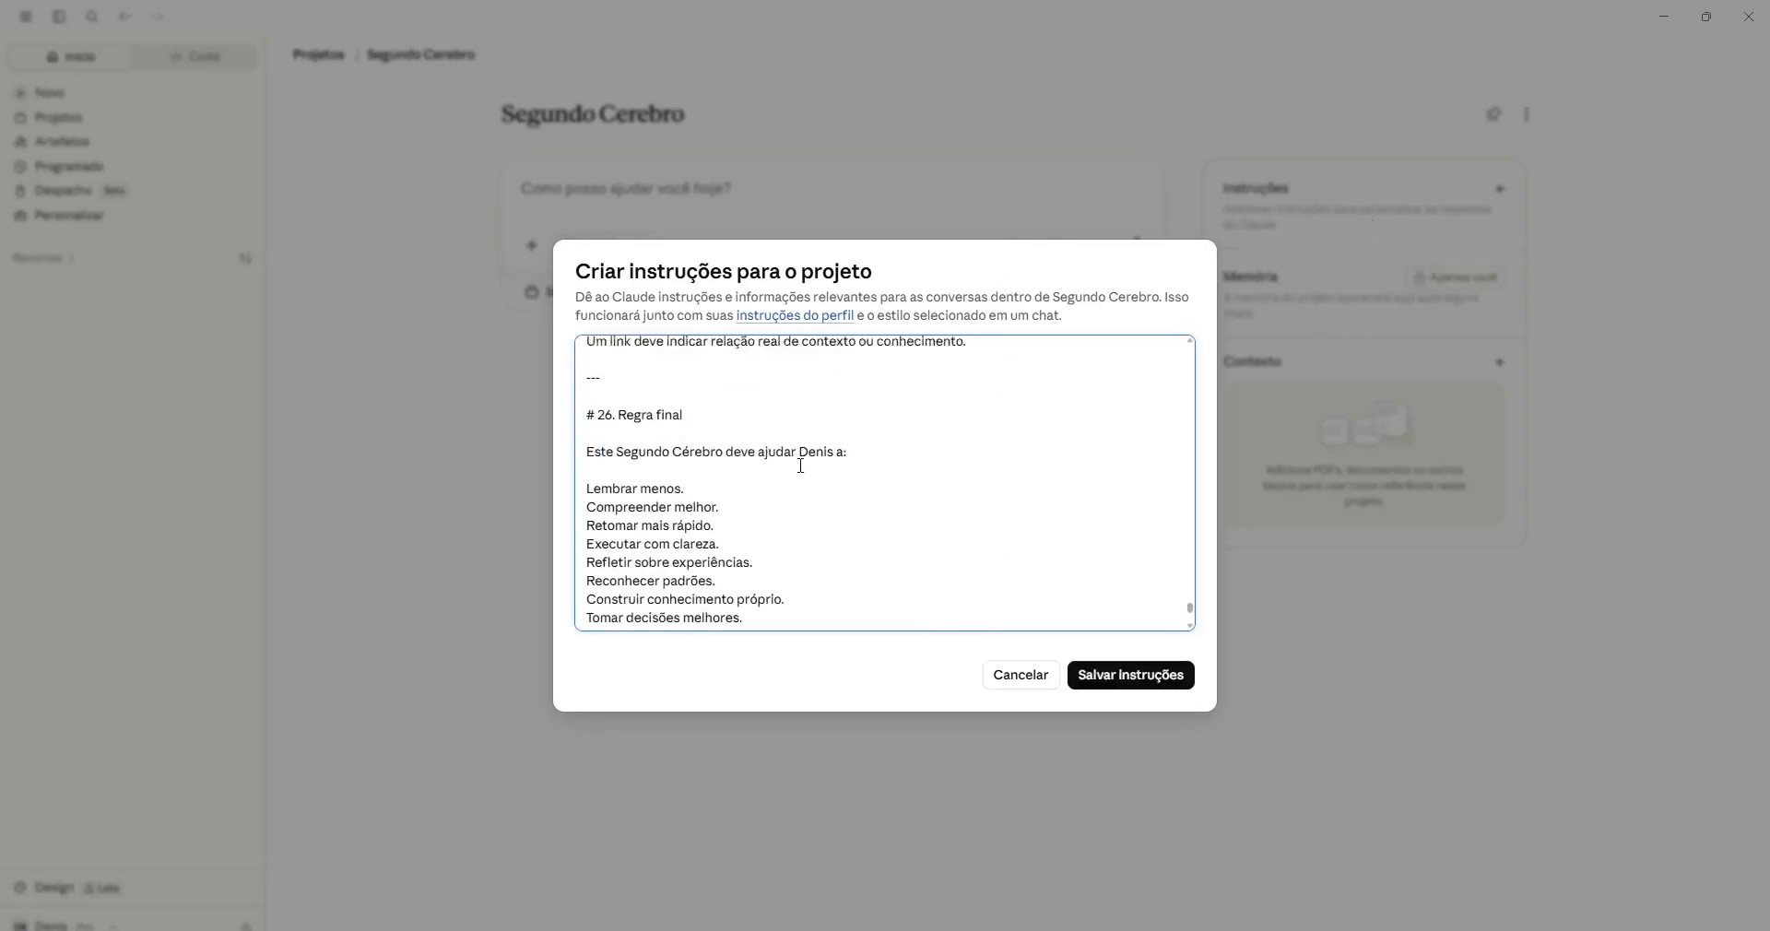
scroll(1193, 609, down, 3)
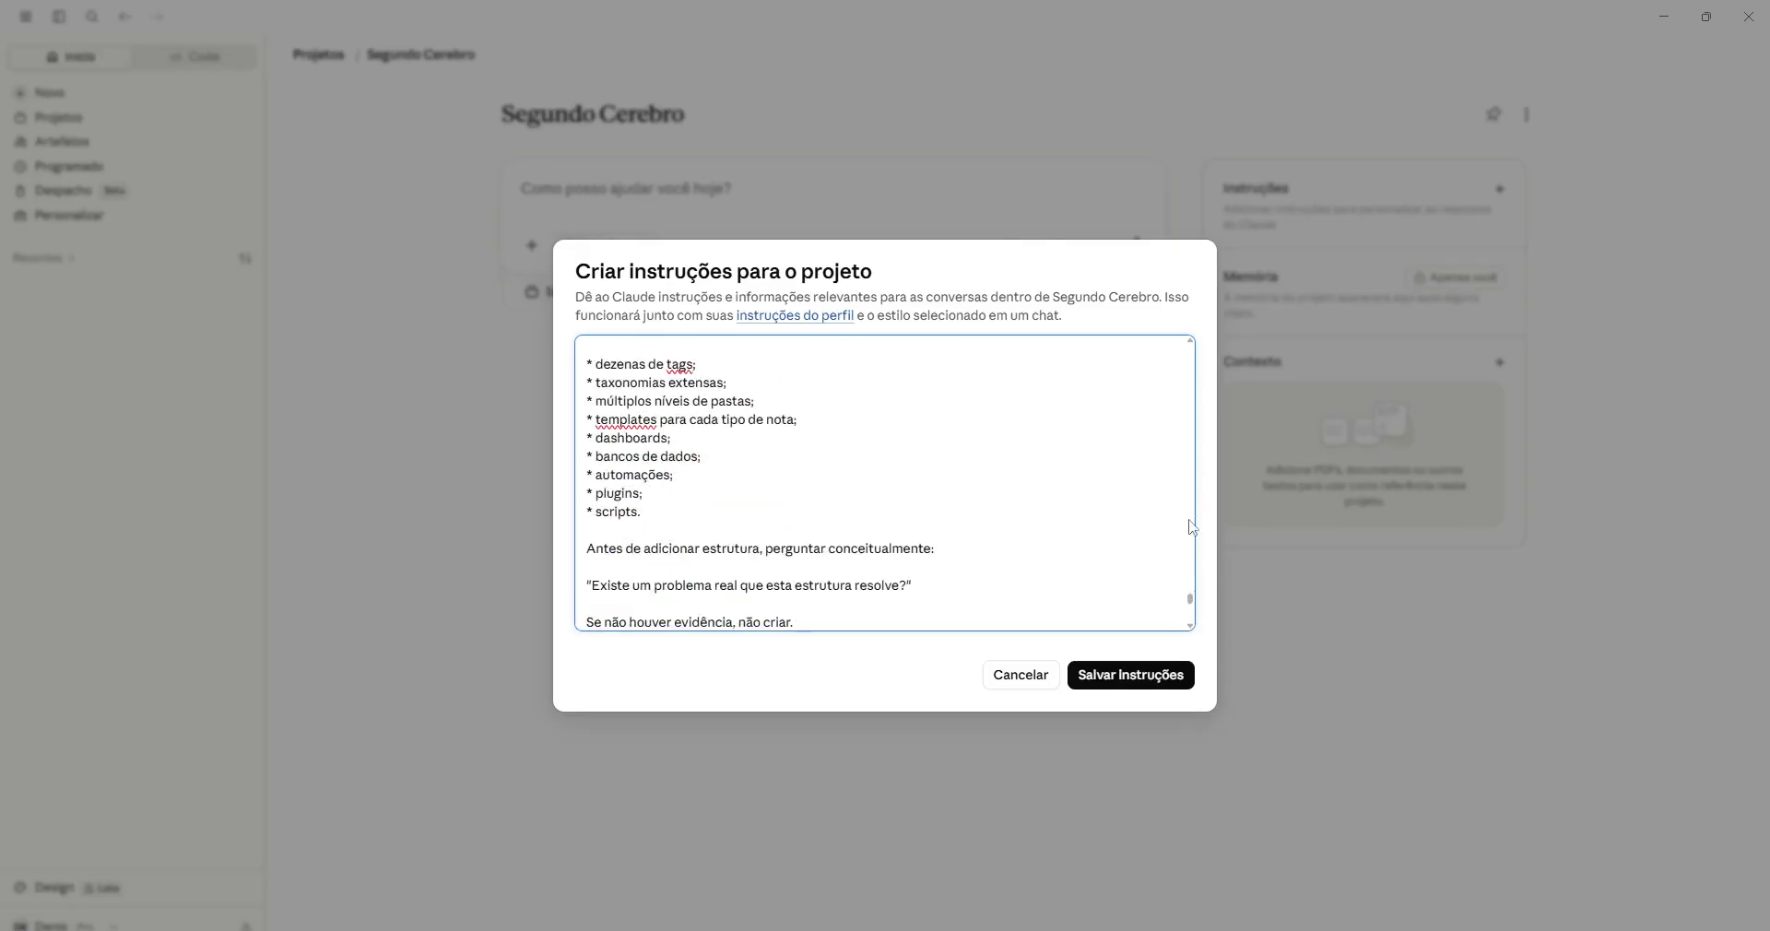
drag(1193, 601, 1195, 343)
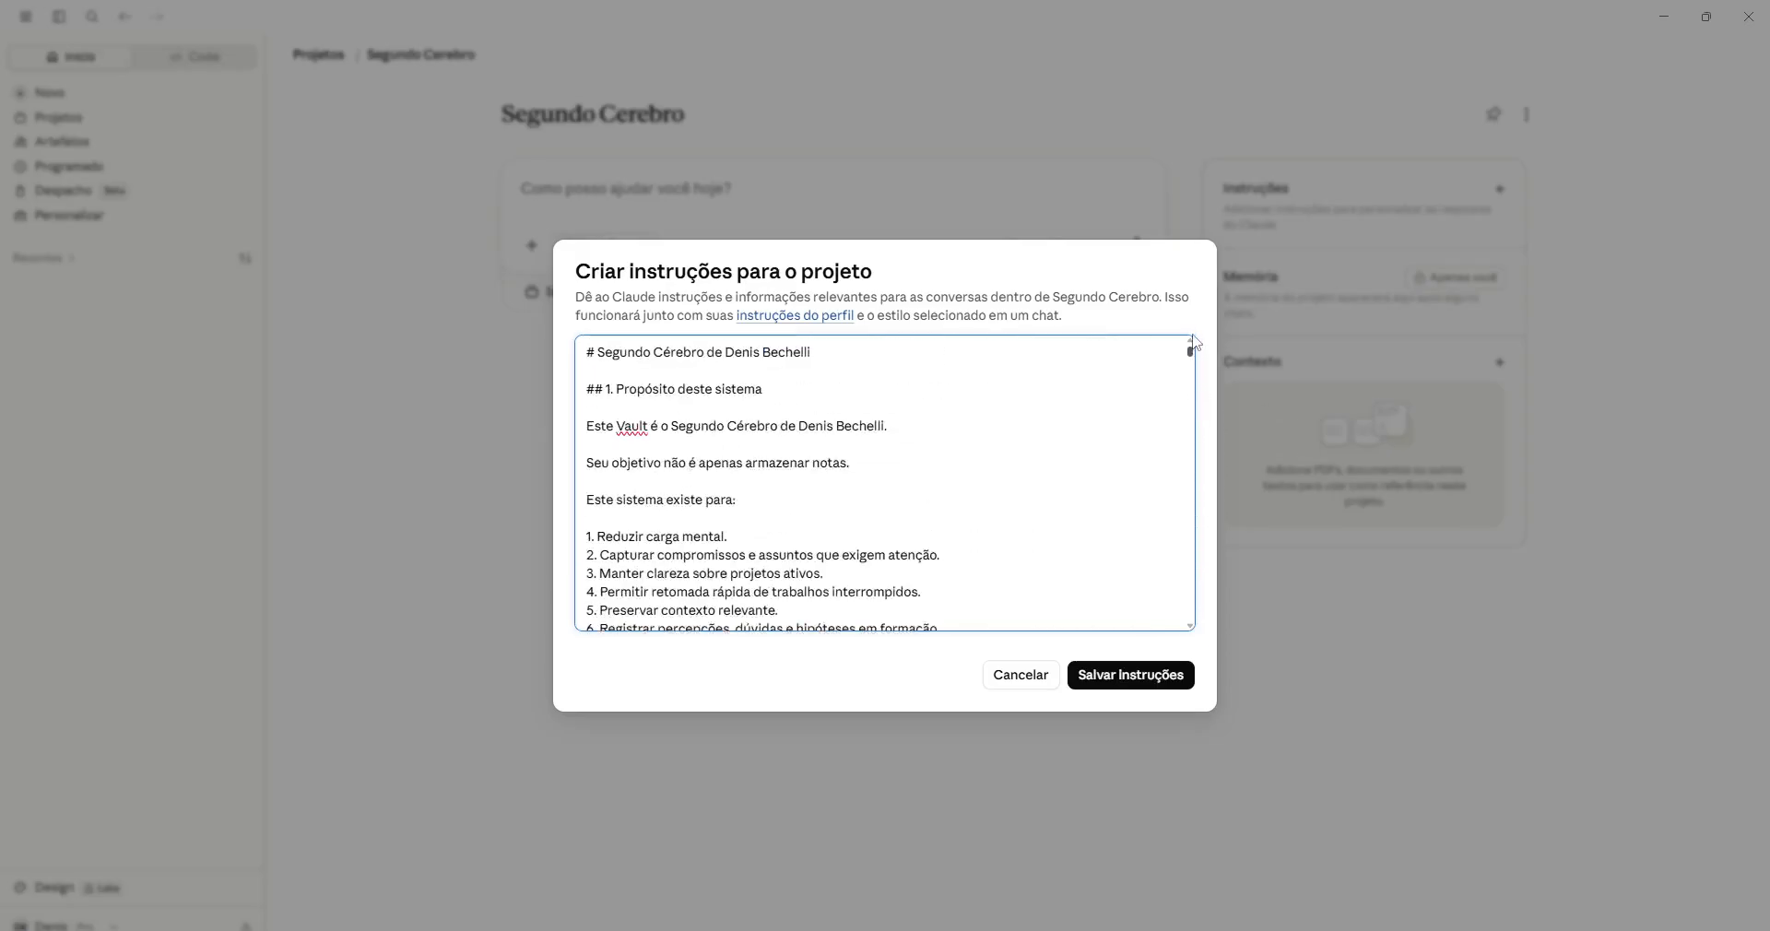
click(1137, 690)
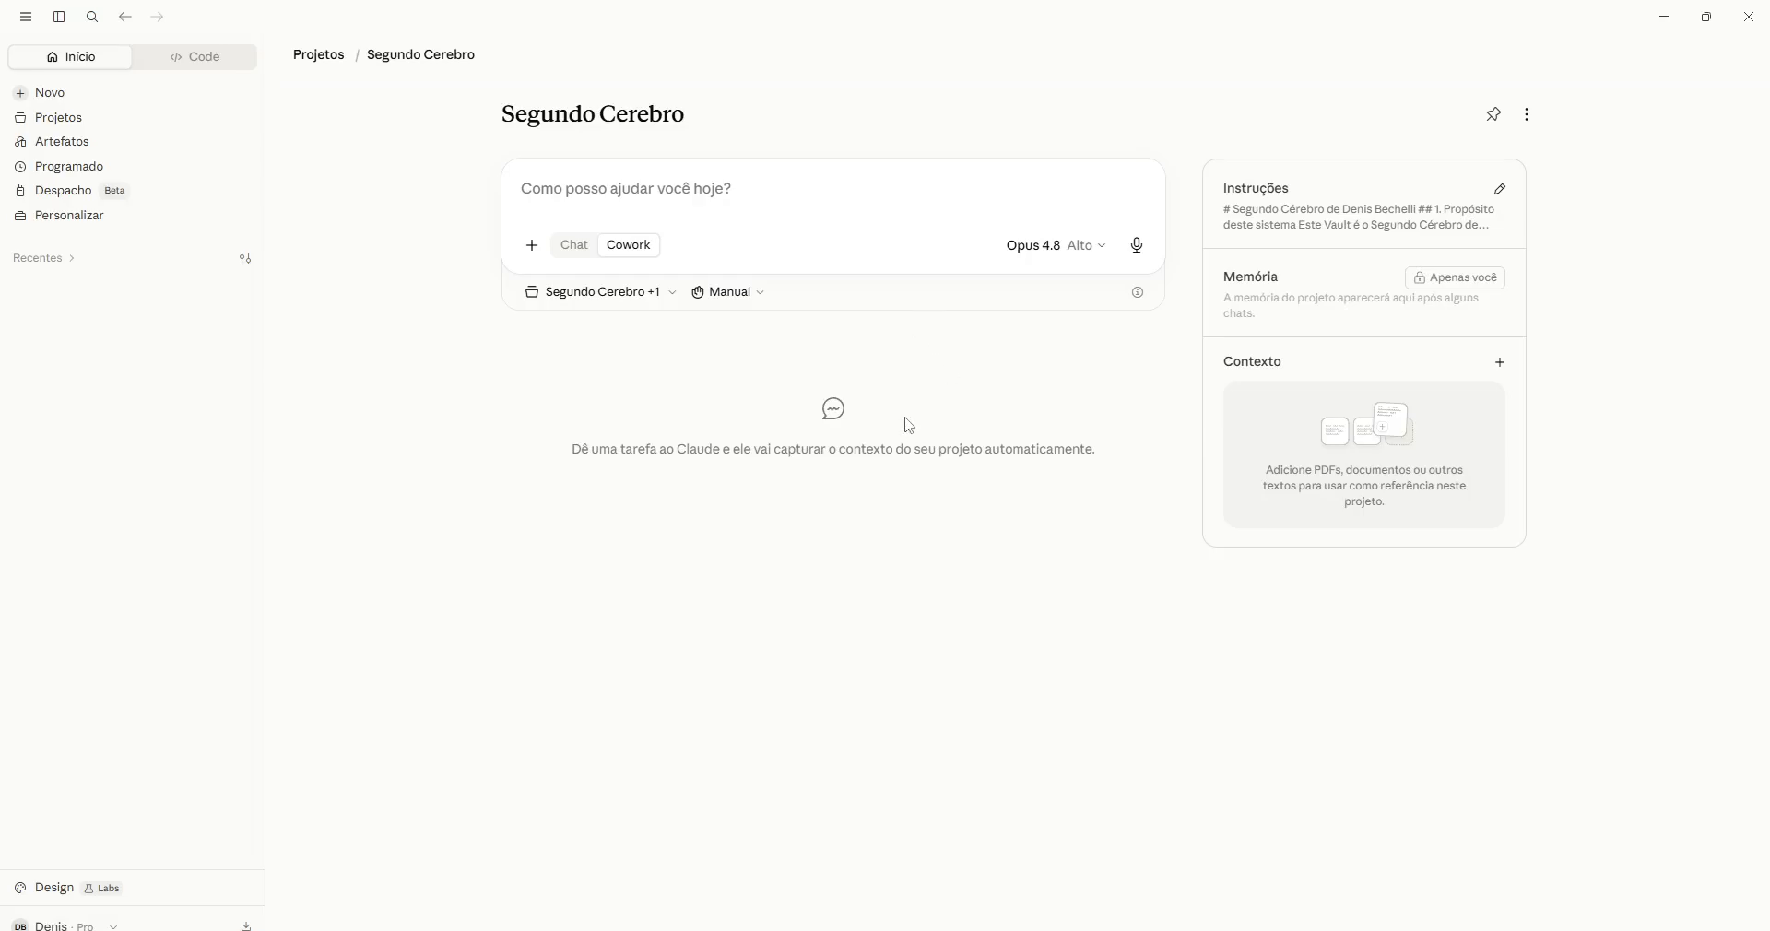
- Switch to the Segundo Cerebro vault in Obsidian and close the CLAUDE note
click(770, 192)
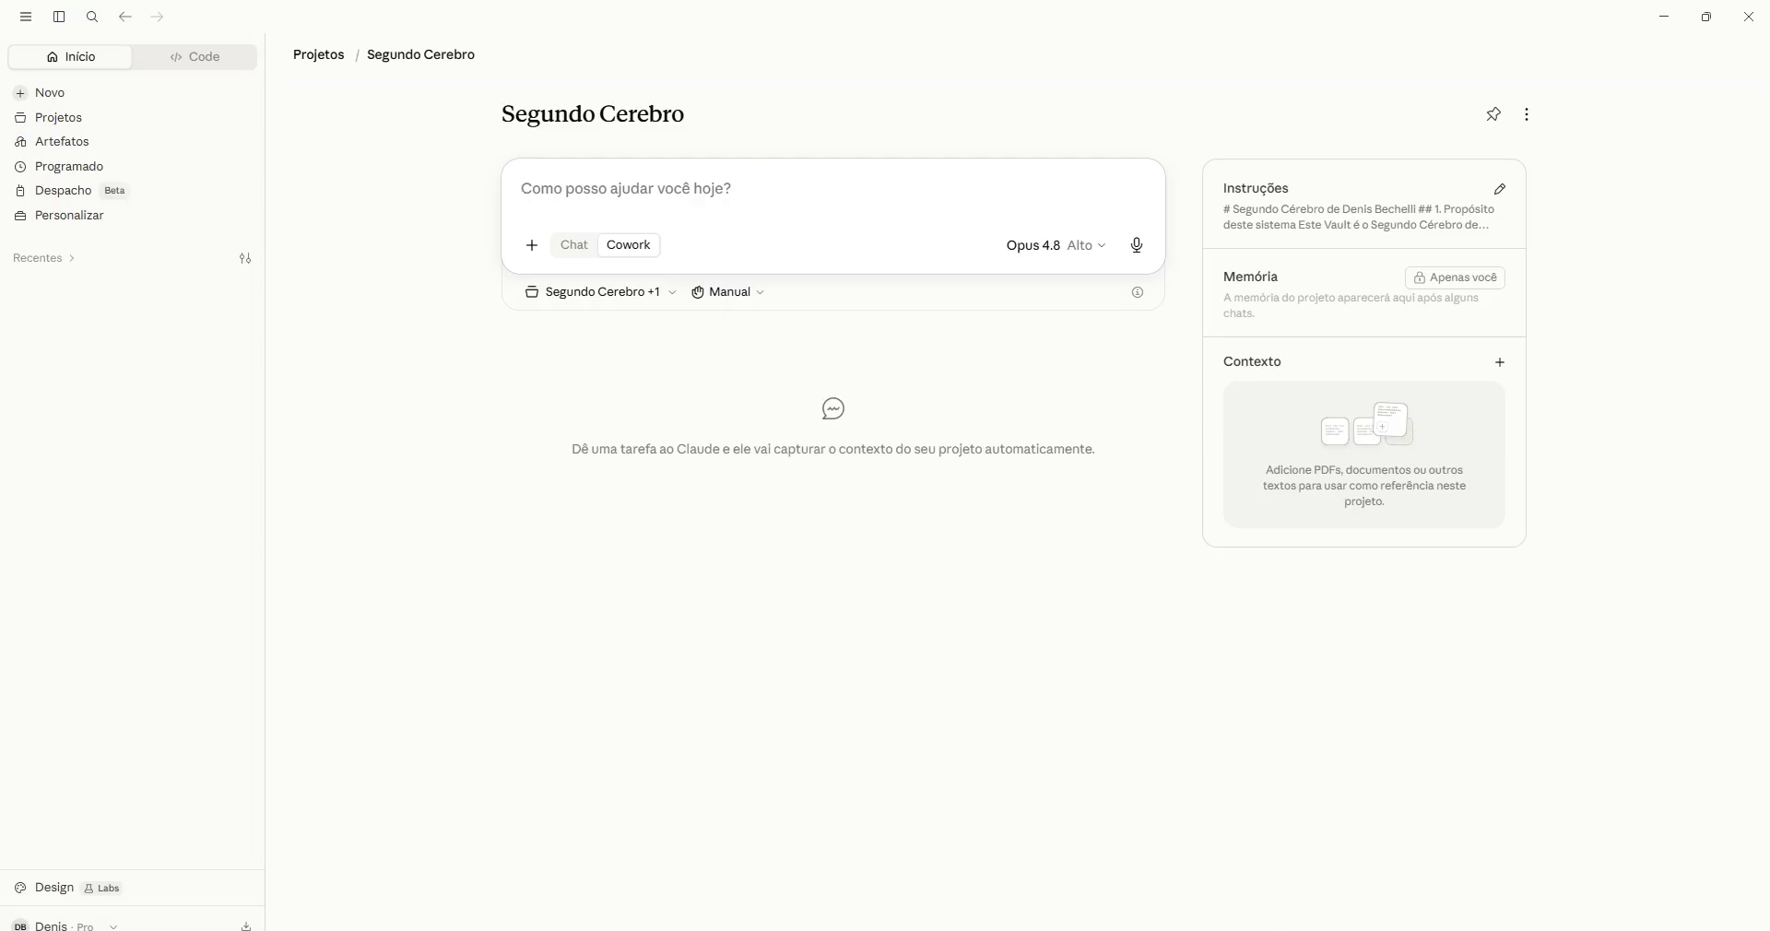
mouse_move(1398, 925)
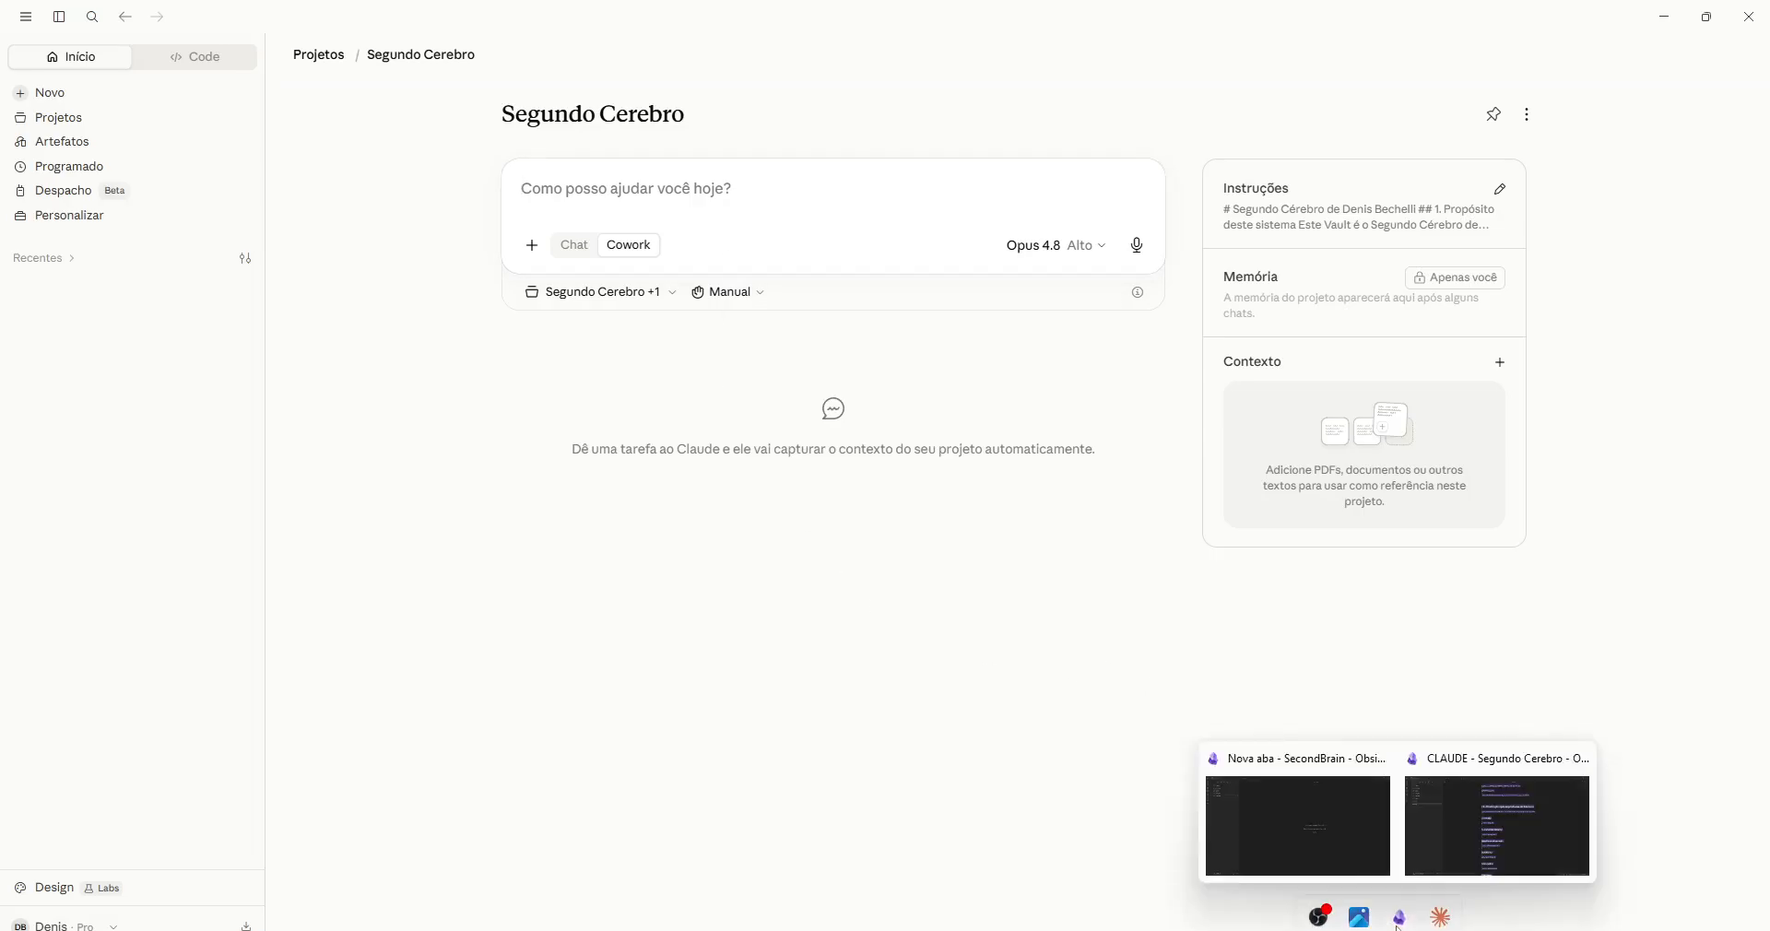
click(1499, 824)
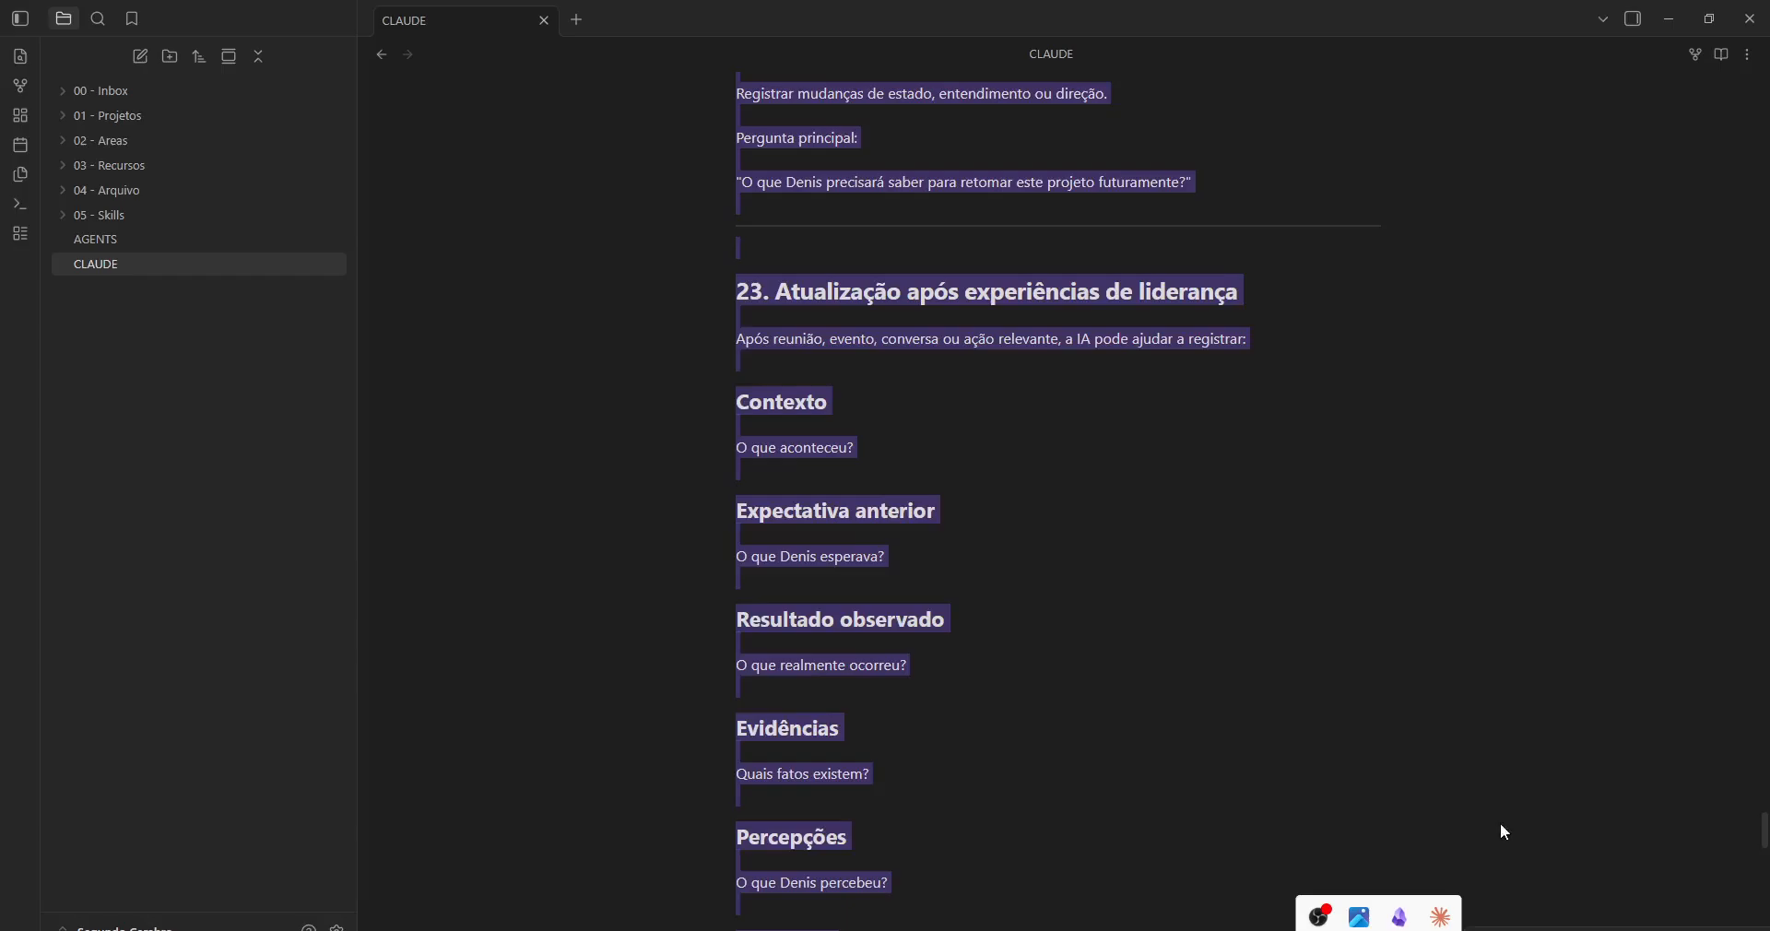
click(1104, 535)
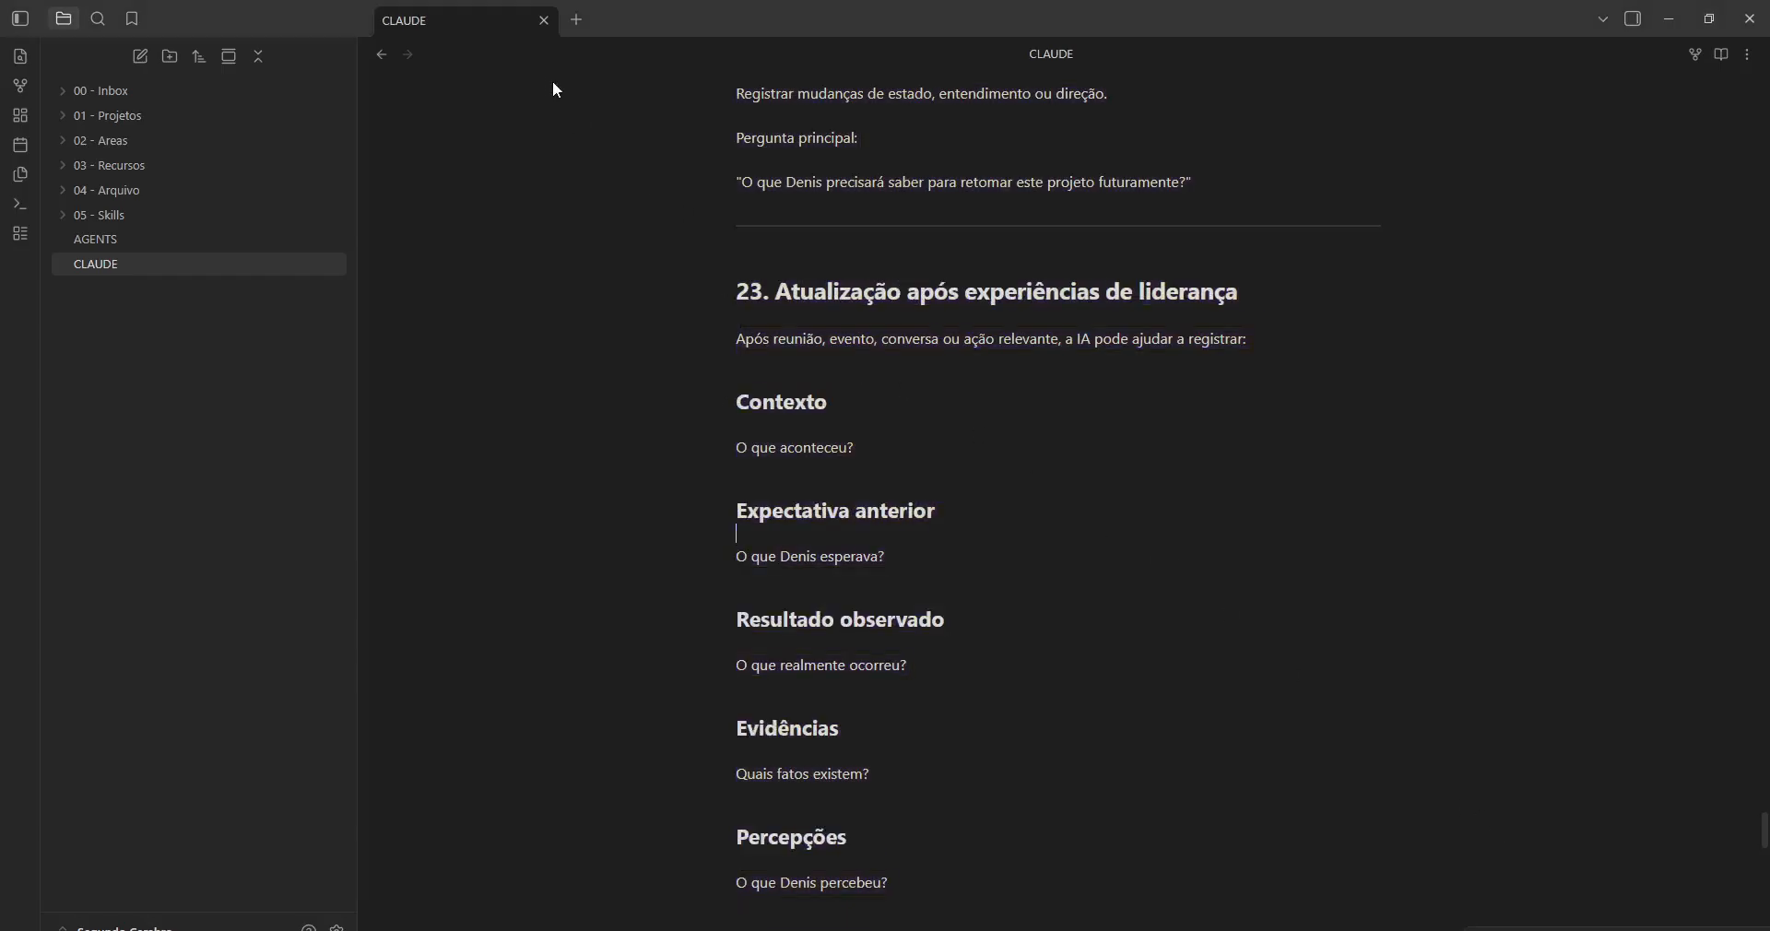
click(545, 20)
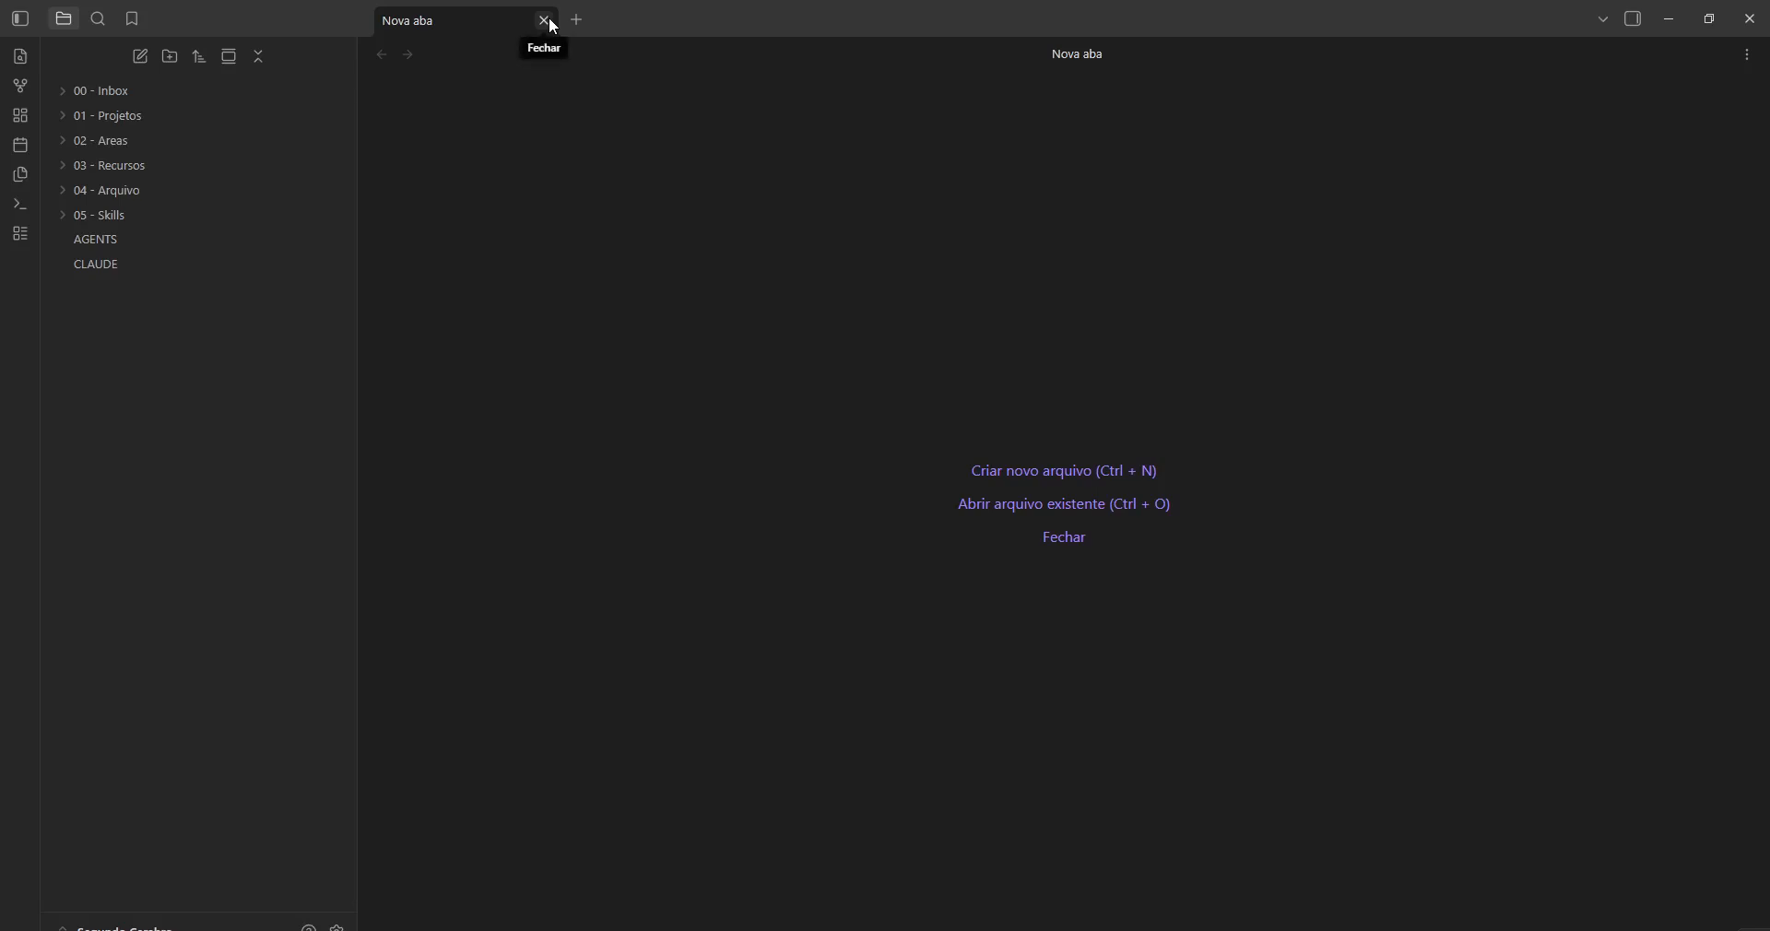
- Return to Claude and uninstall the Obsidian plugin from the plugin settings
key(alt+Tab)
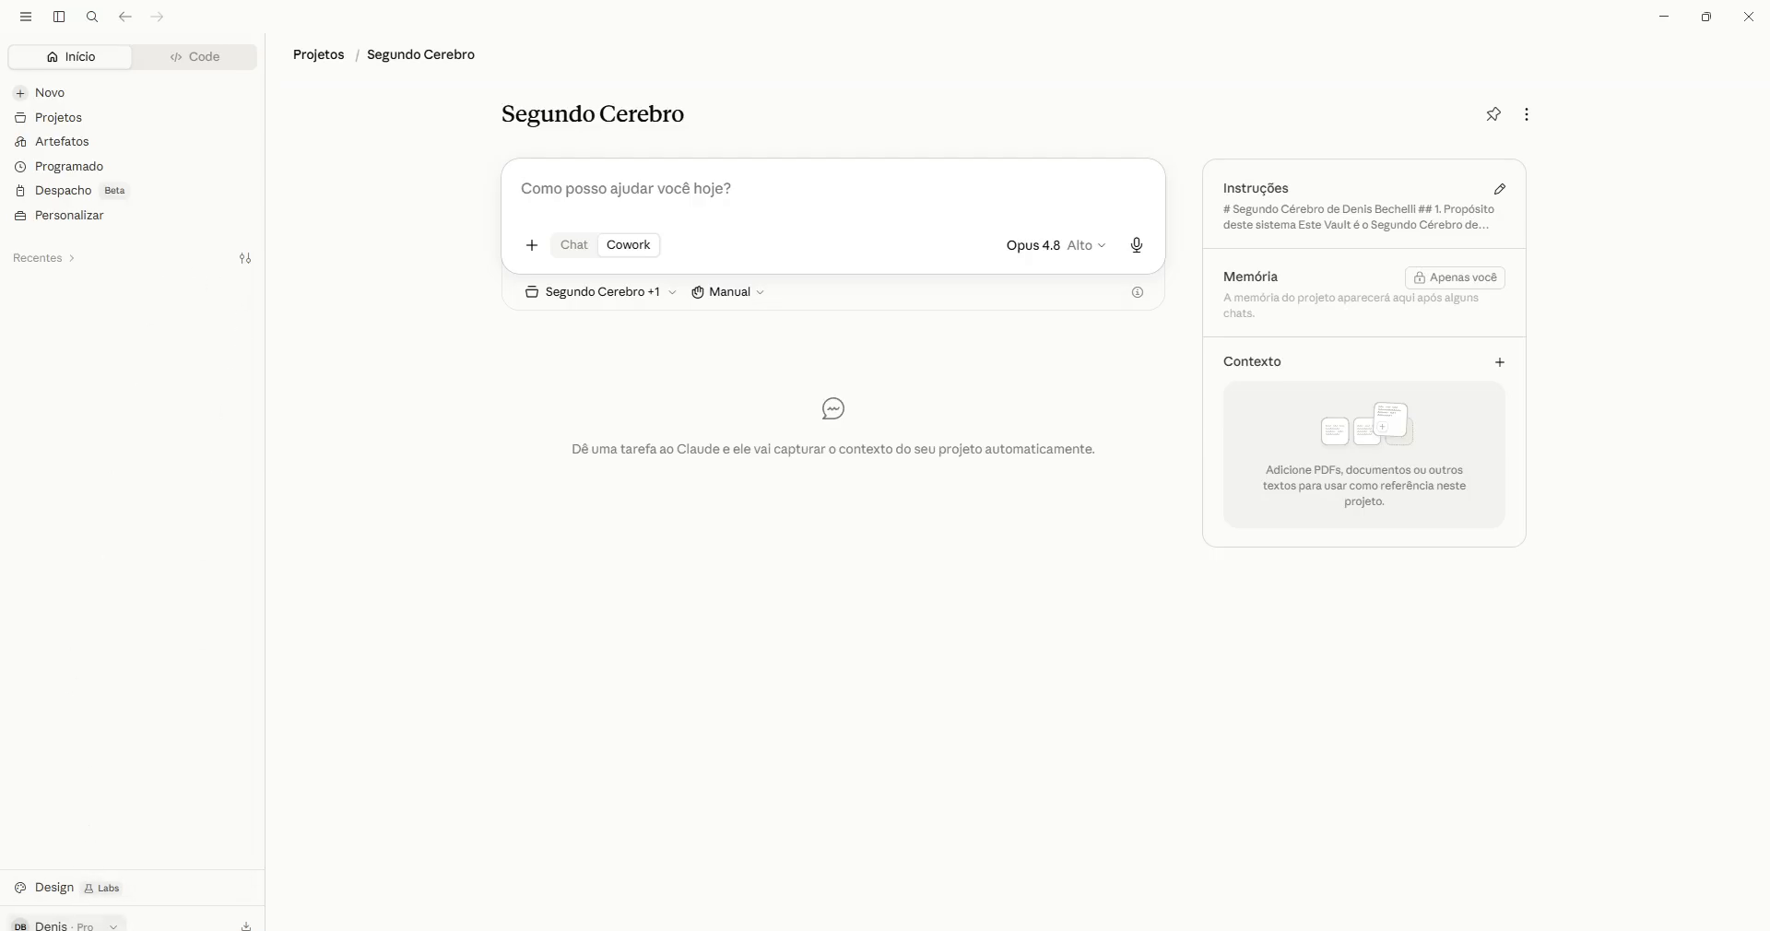
click(111, 926)
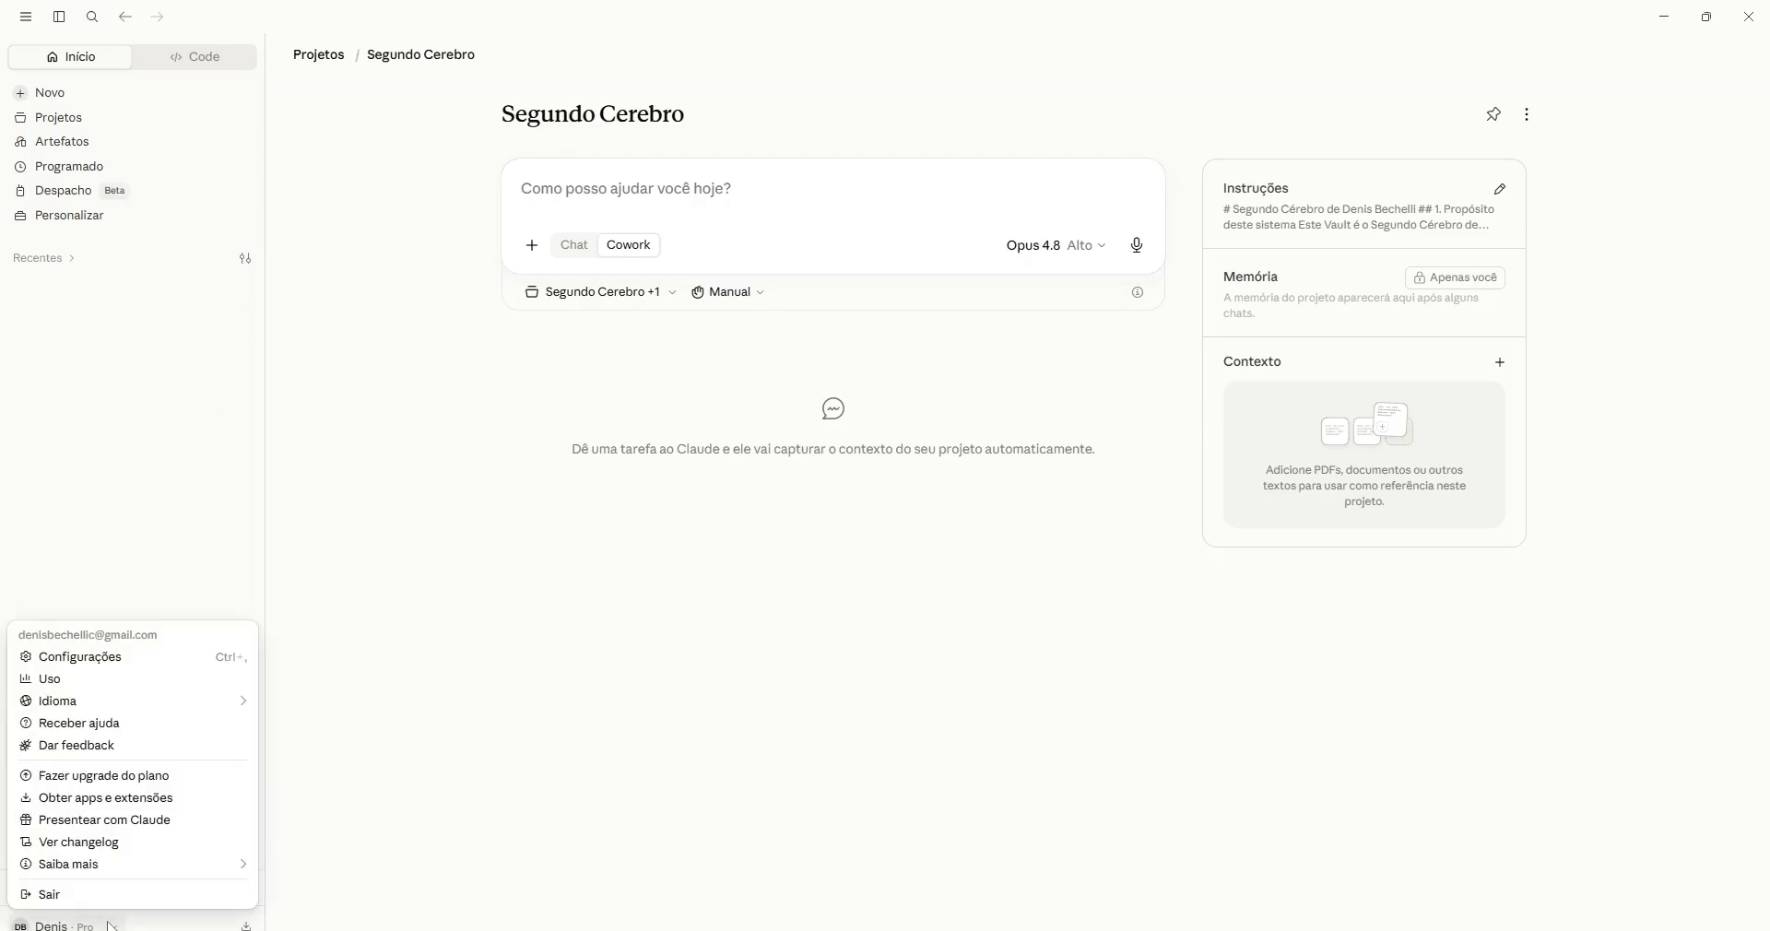
click(135, 660)
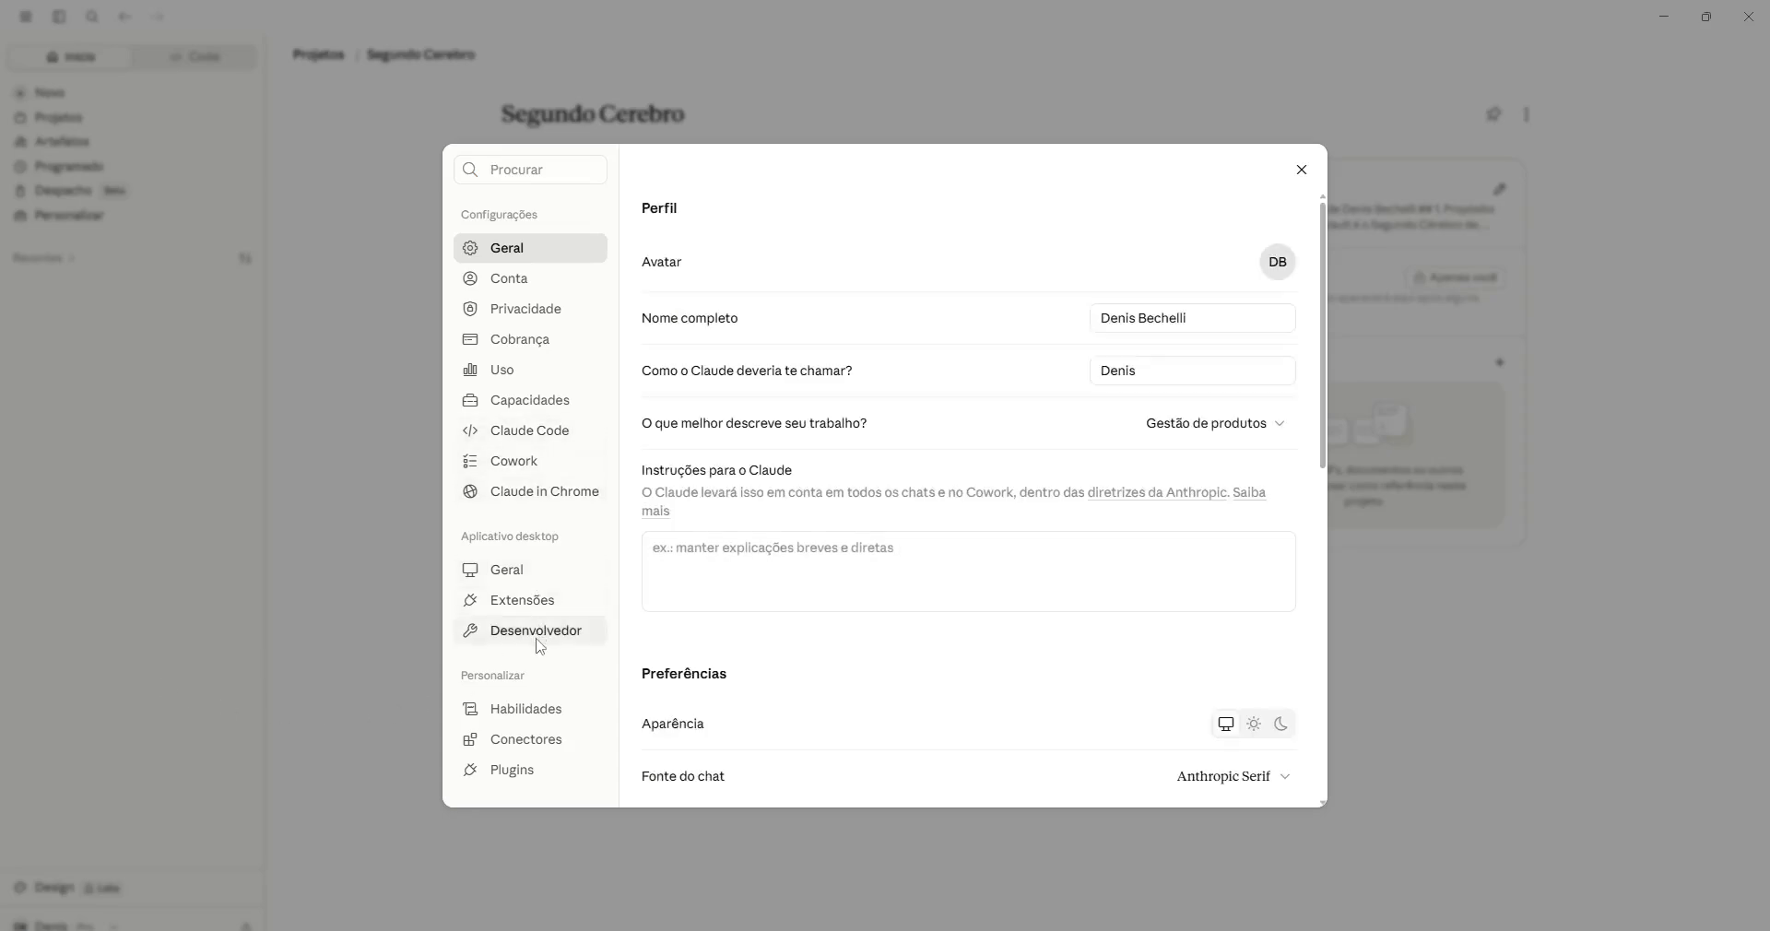
click(527, 773)
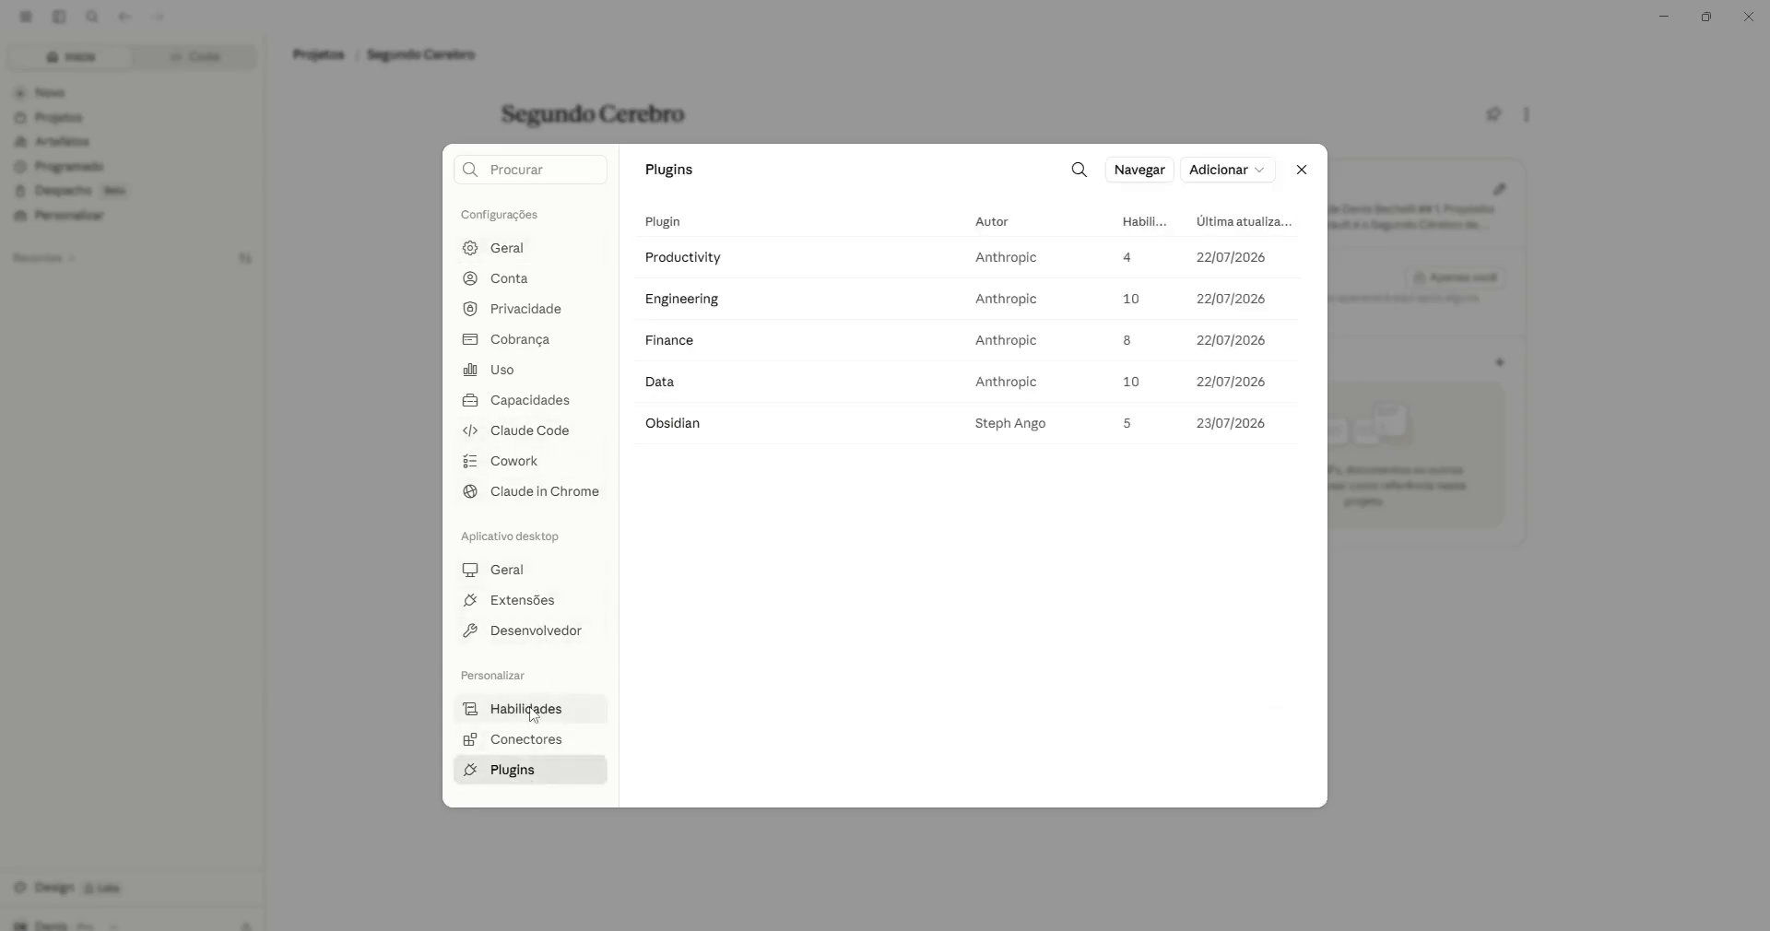
click(783, 422)
click(1303, 231)
click(1250, 257)
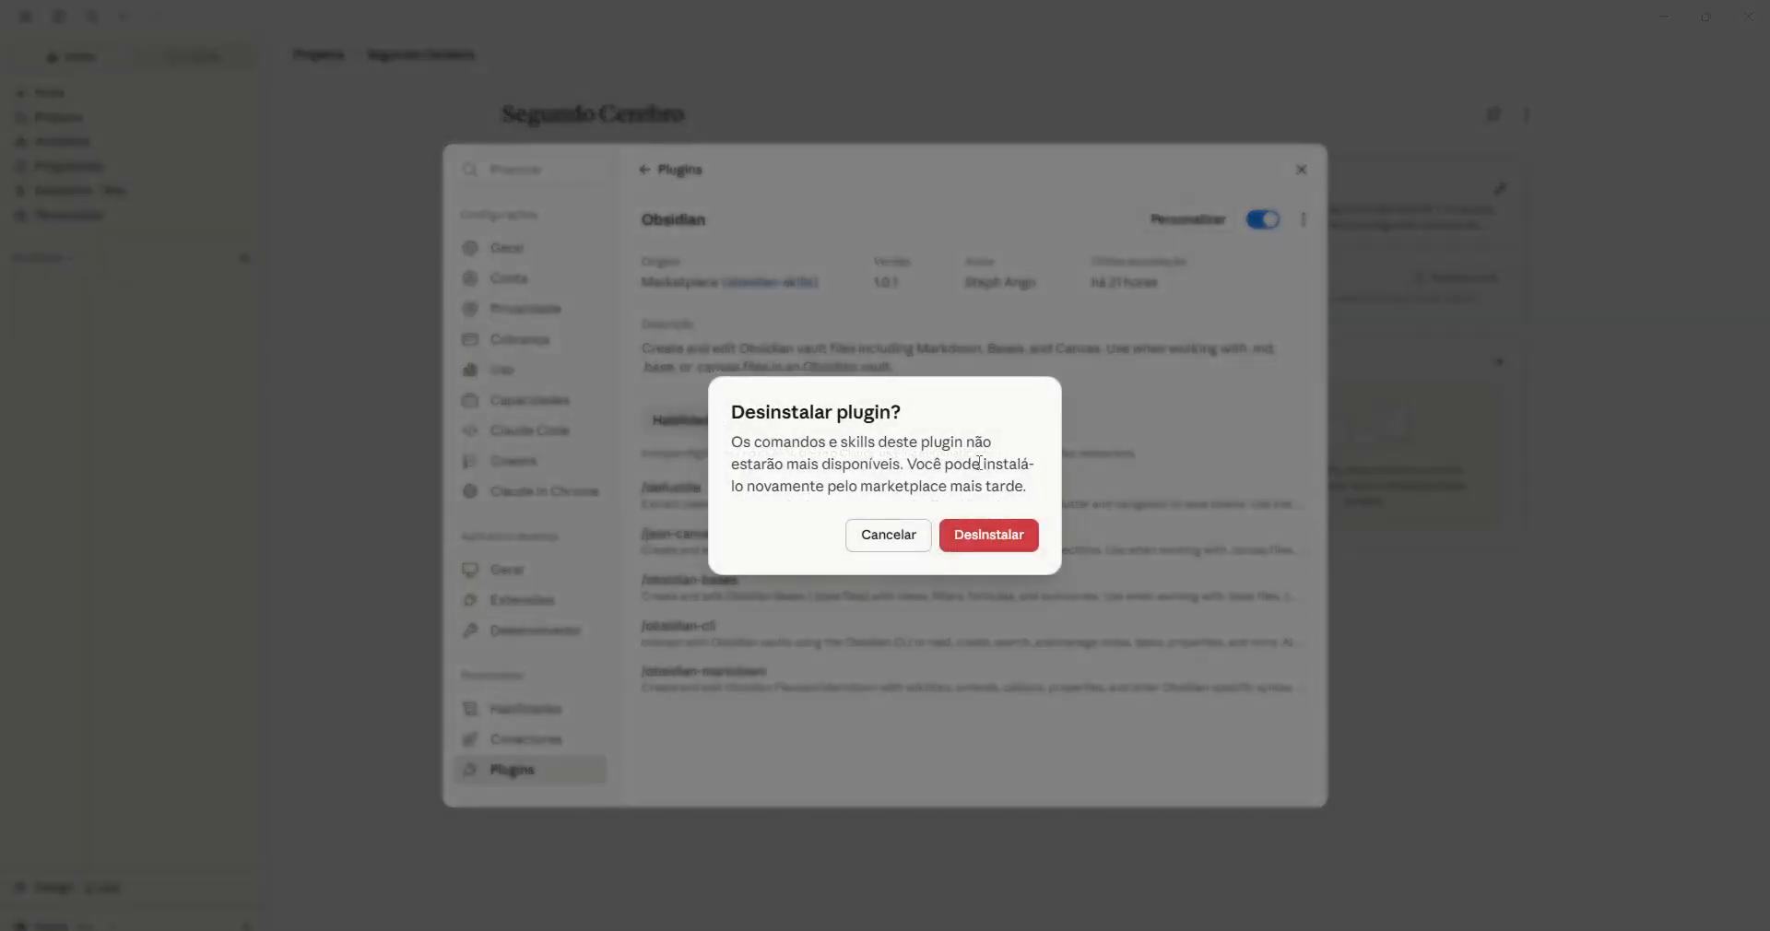
click(996, 543)
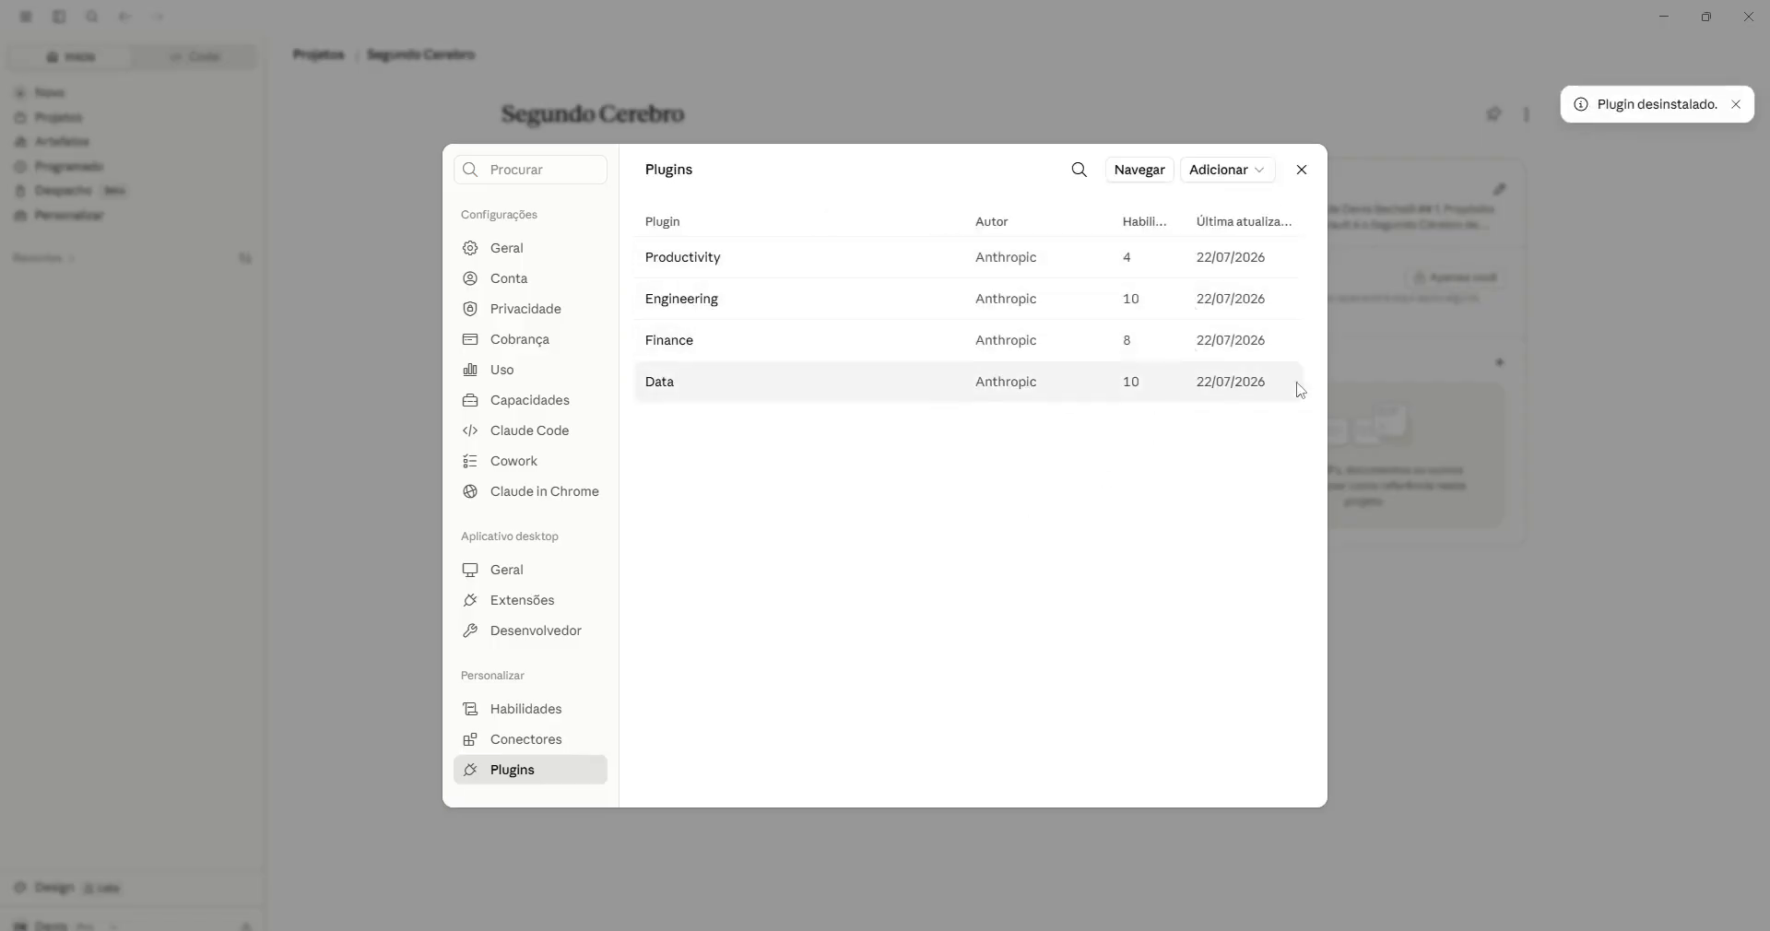
- Copy the command "/plugin marketplace add kepano/obsidian-skills" from the obsidian-skills GitHub page in the browser, and return to Claude's plugin settings
key(alt+Tab)
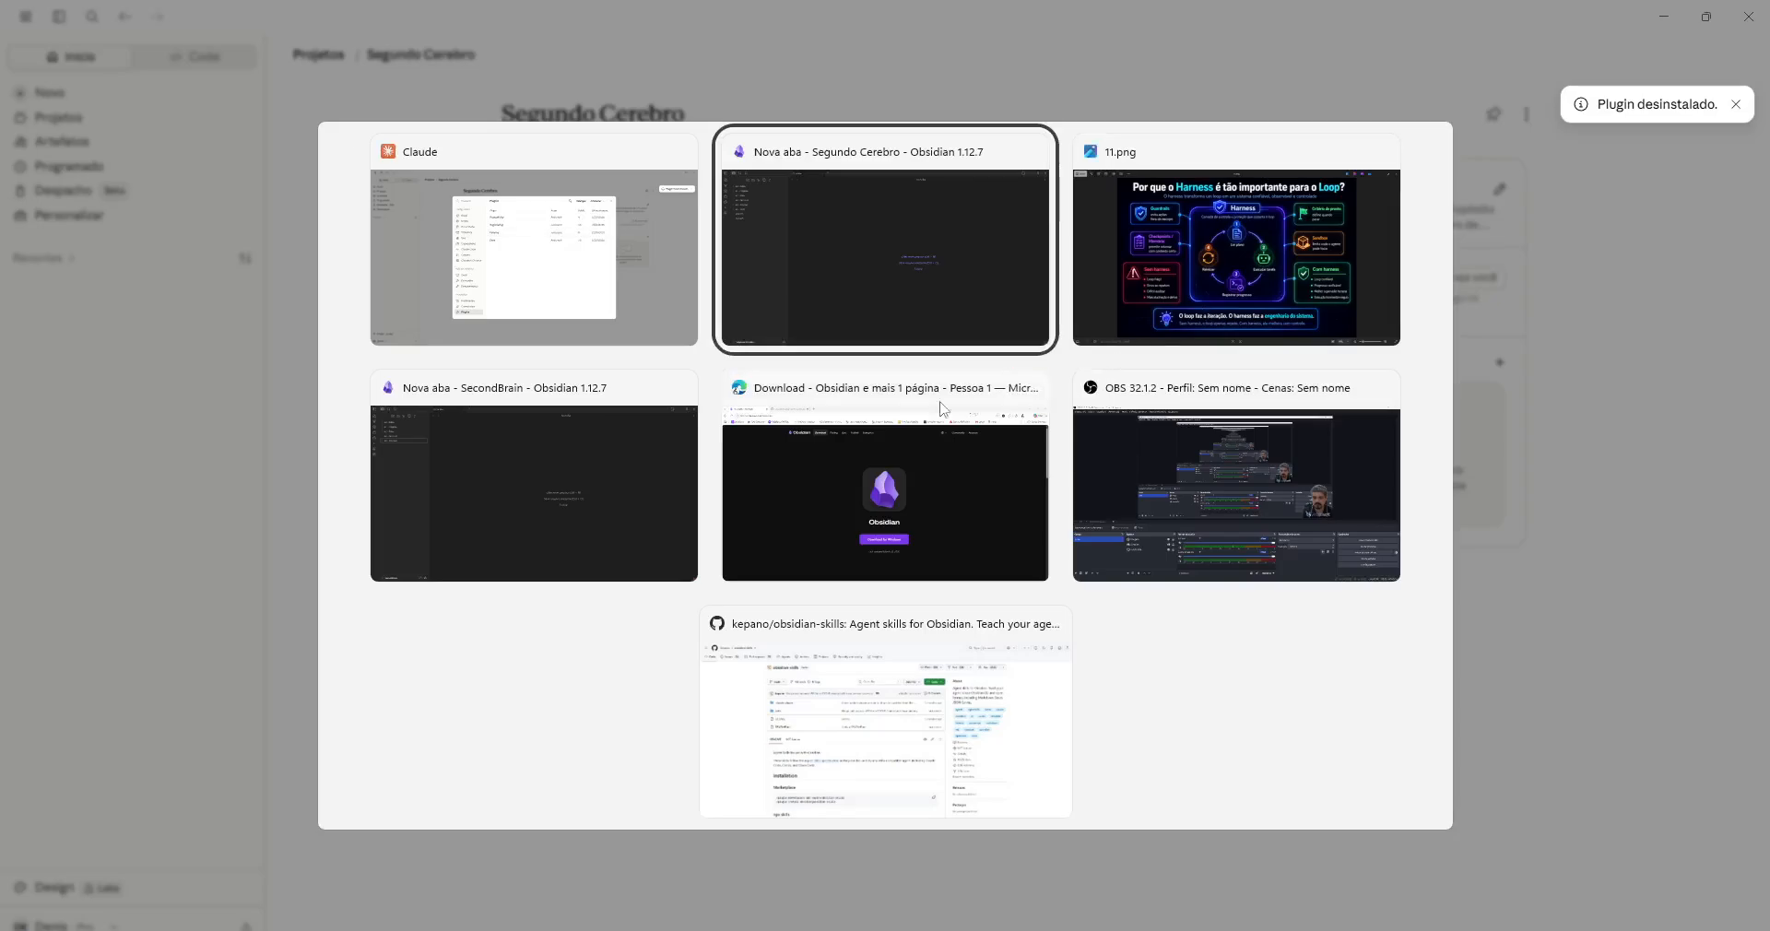
click(861, 435)
click(398, 21)
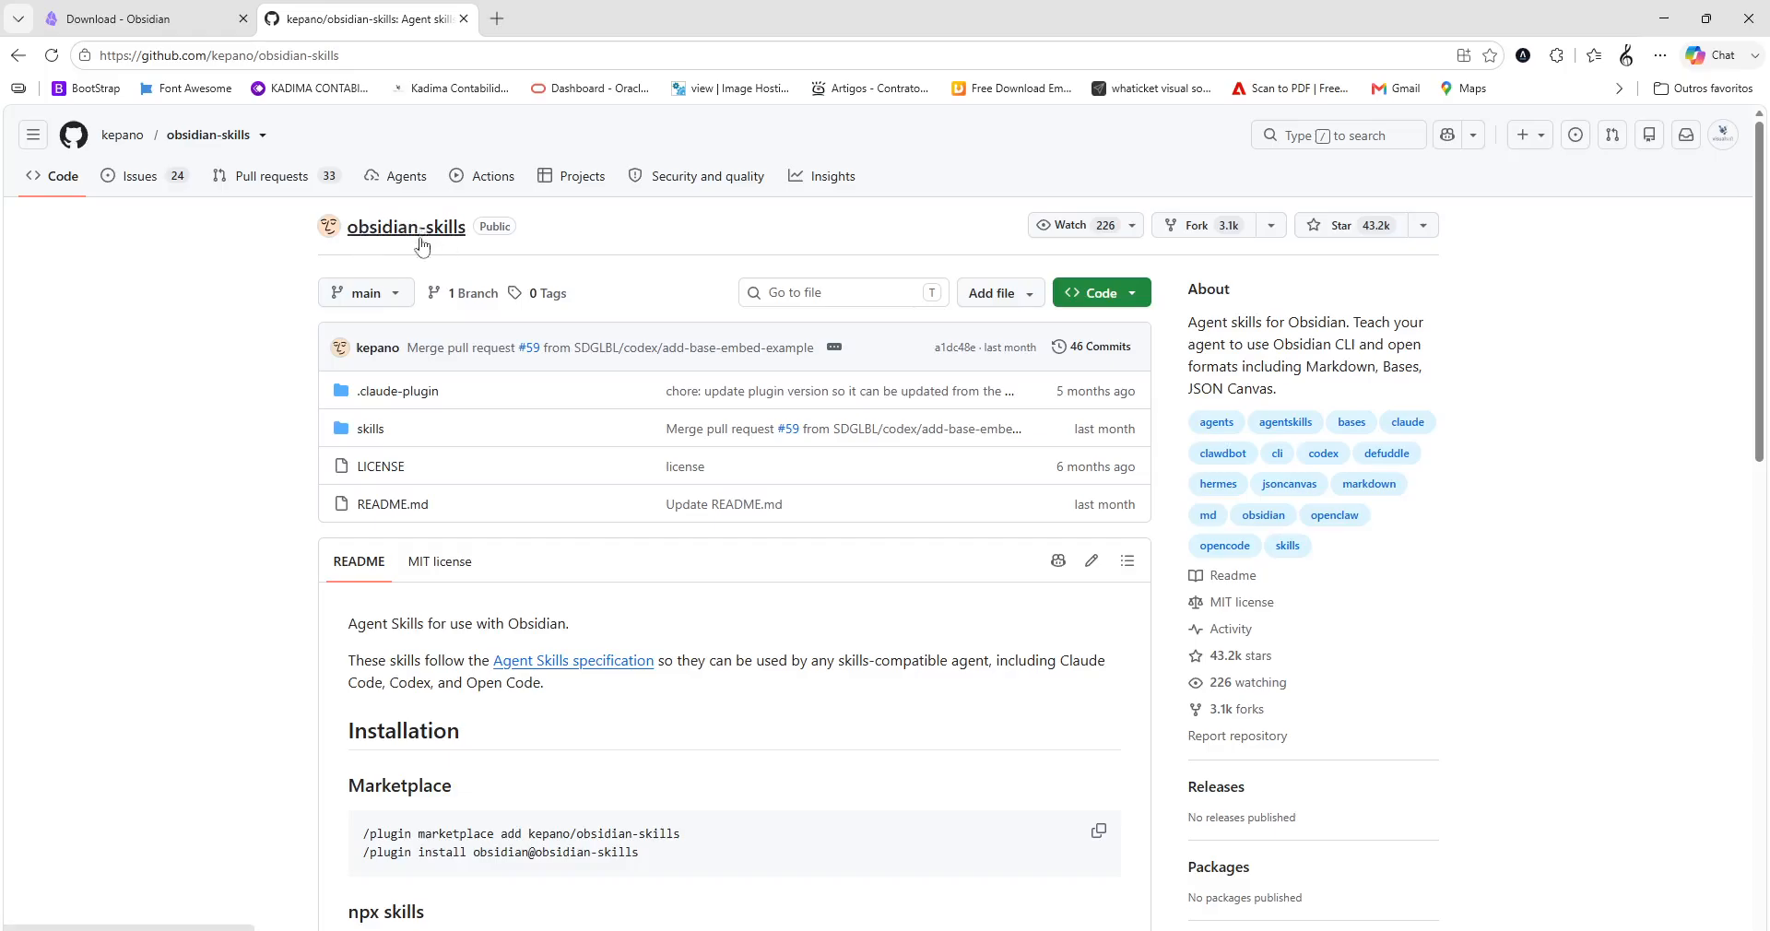
scroll(448, 433, down, 1)
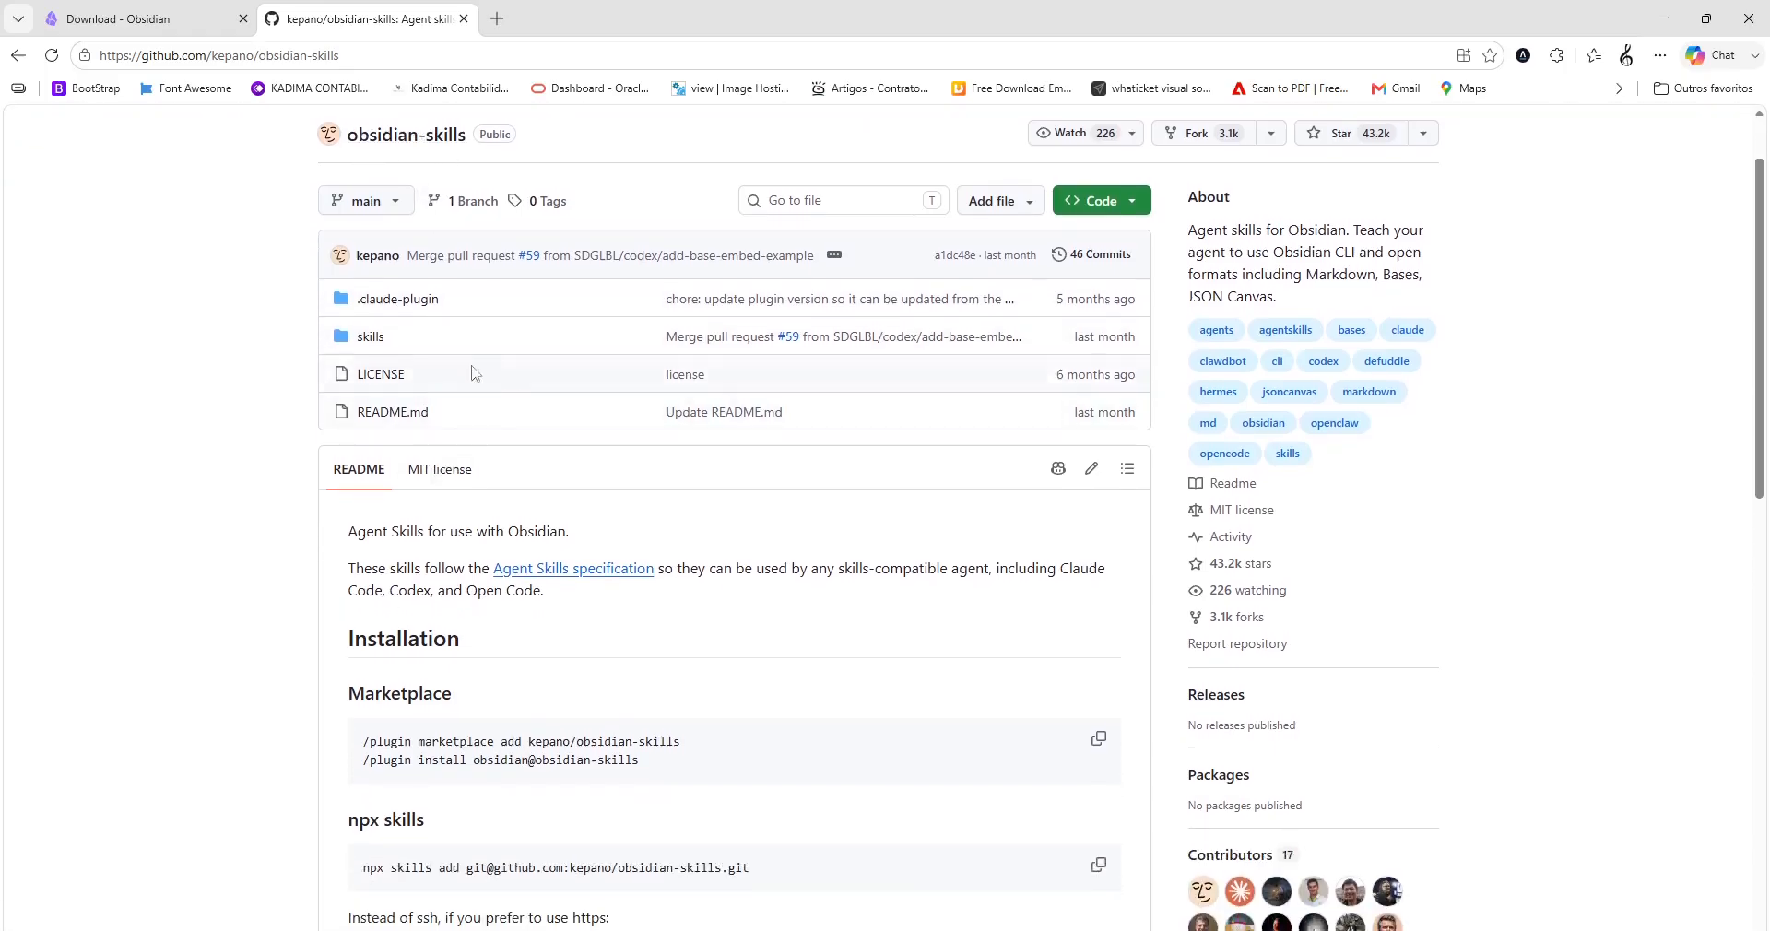
scroll(466, 383, up, 1)
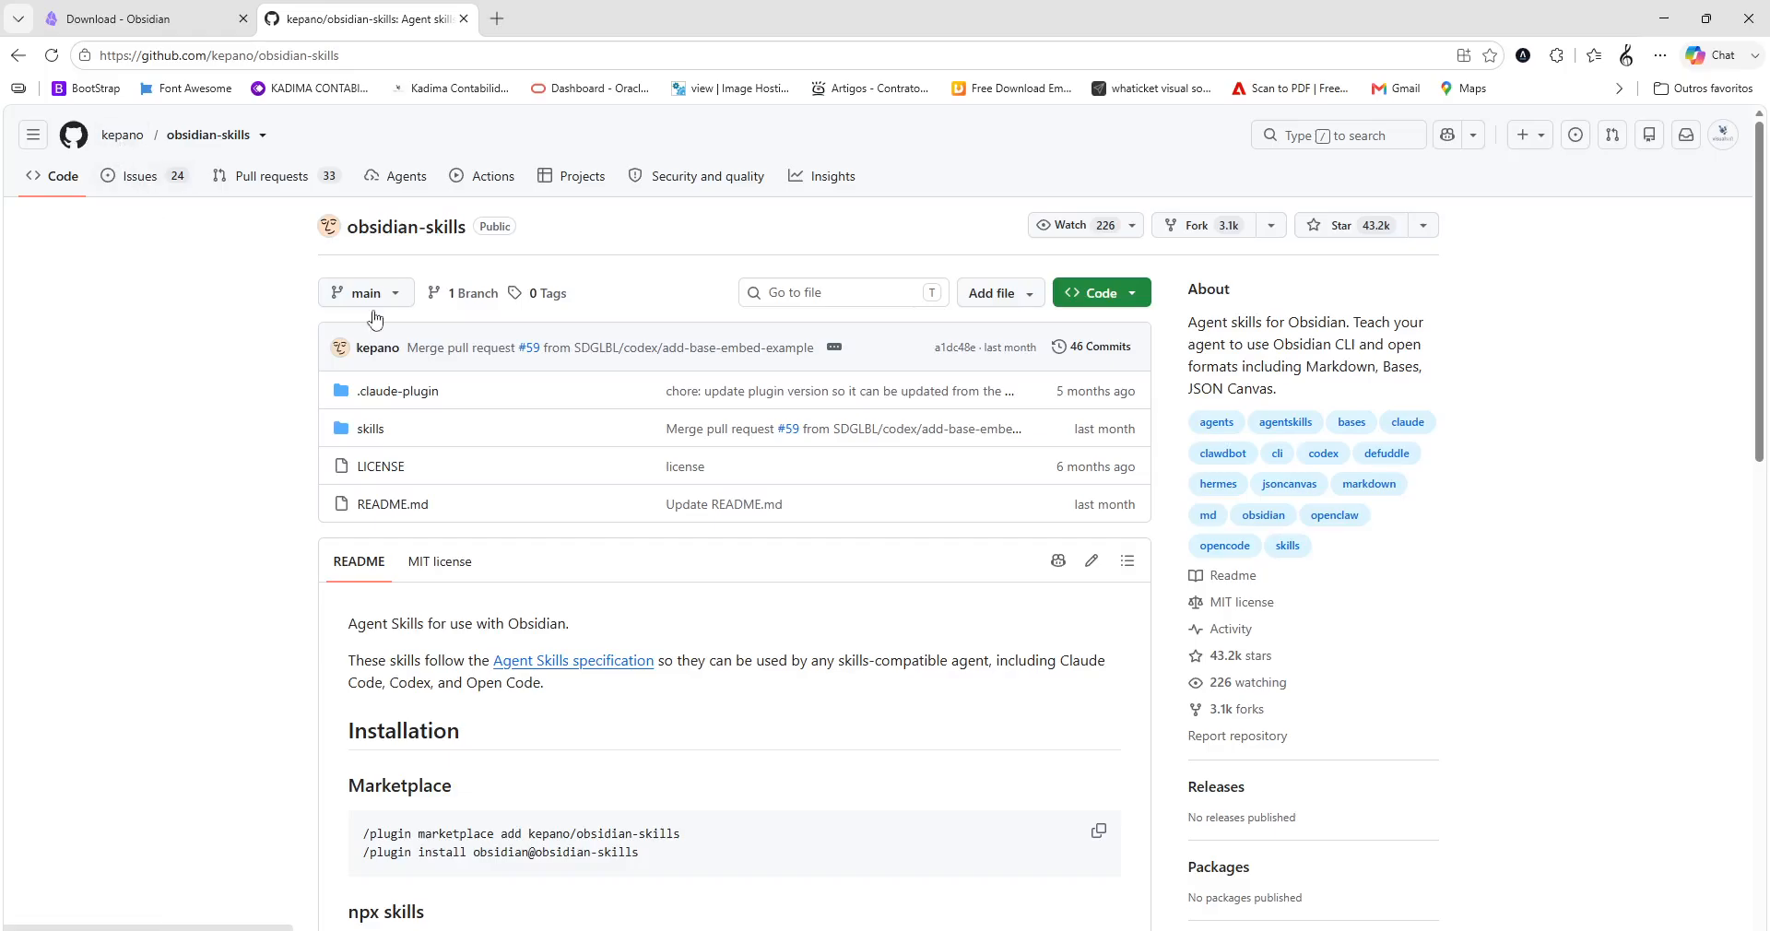
scroll(627, 454, down, 1)
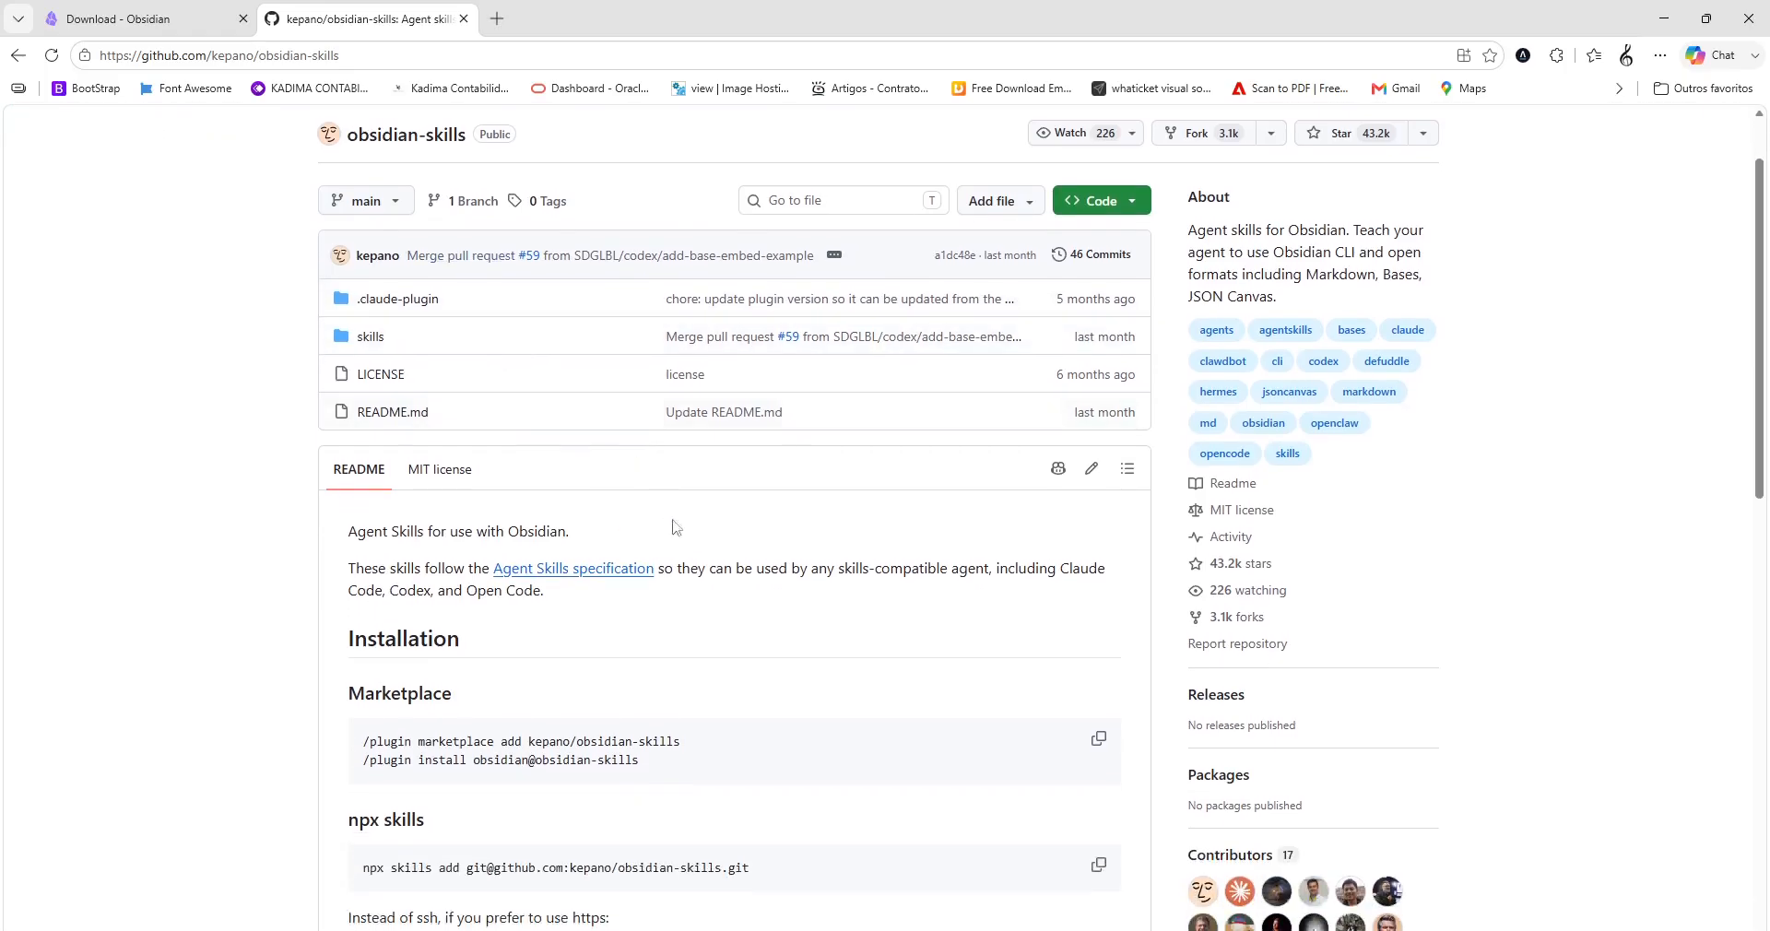
drag(687, 749, 363, 749)
key(ctrl+c)
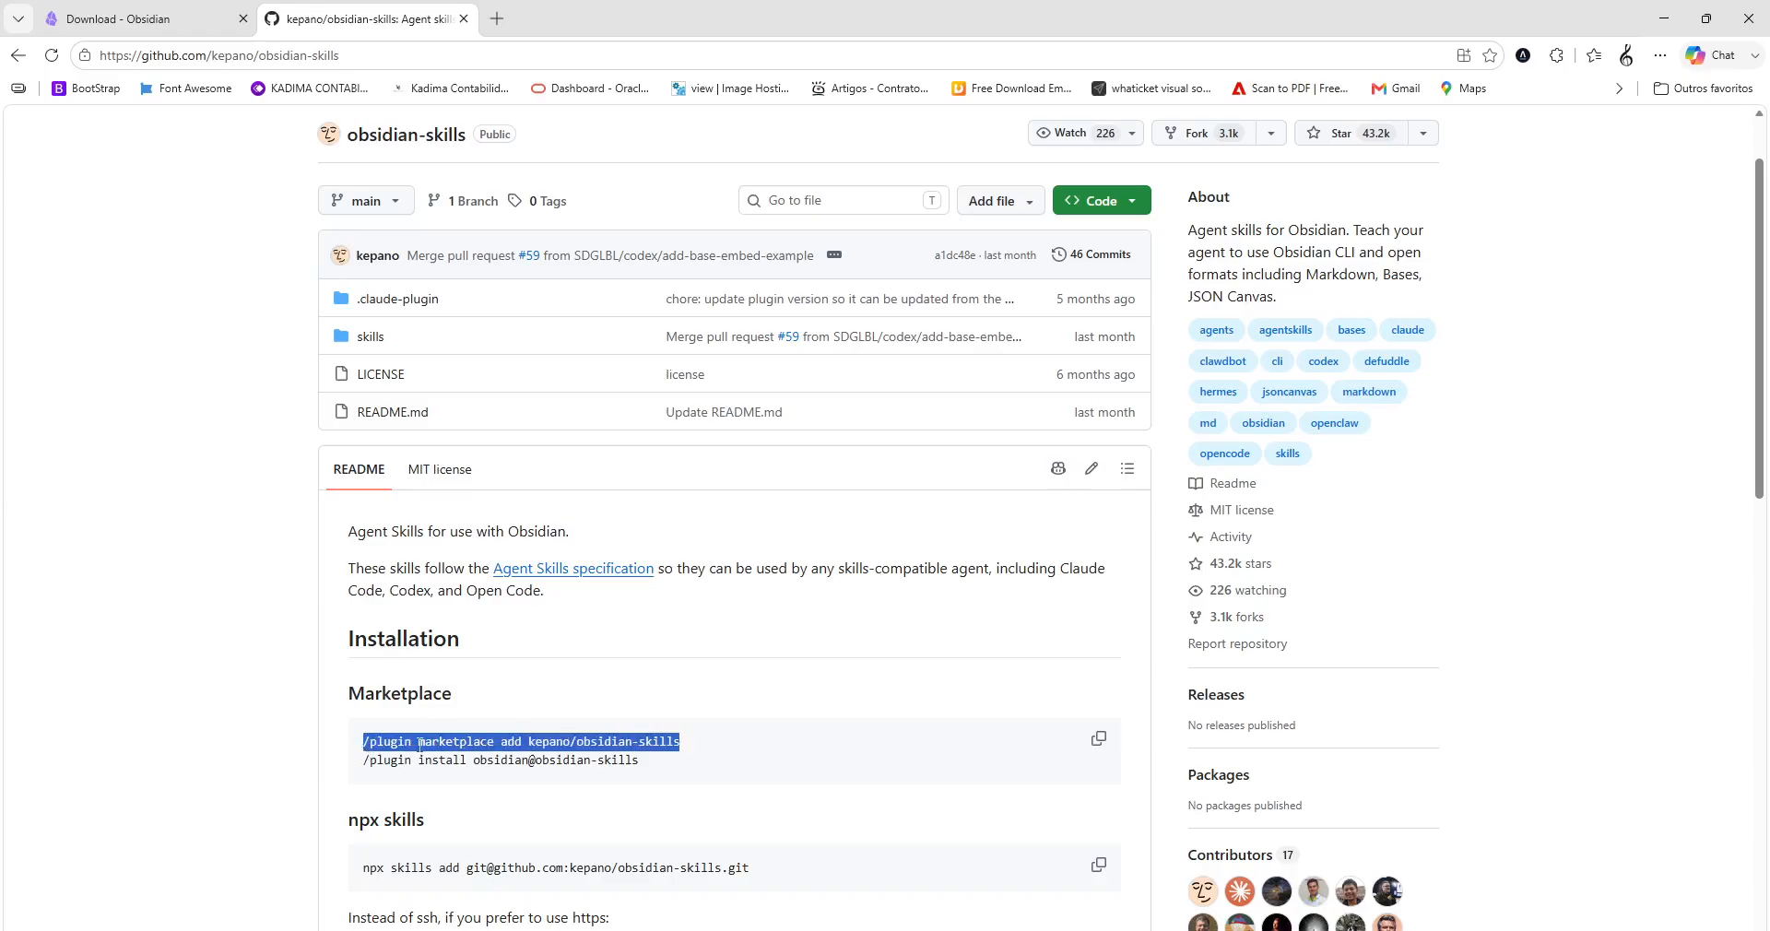
key(alt+Tab)
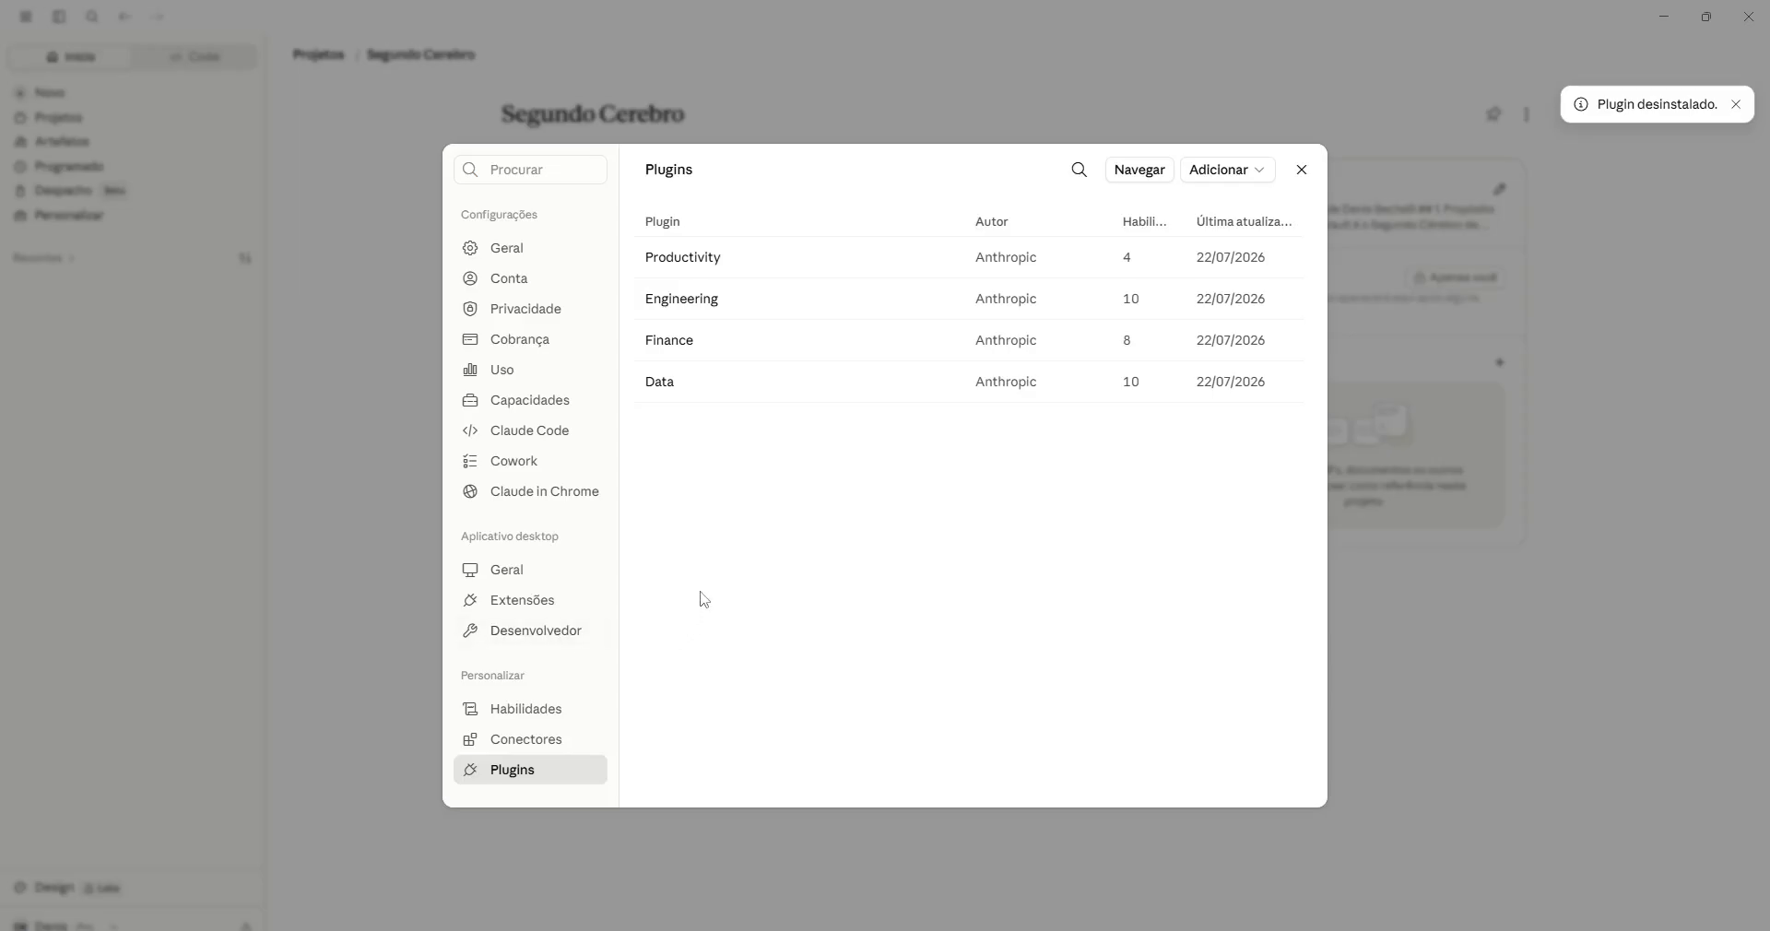
- Add a plugin marketplace from a repository using "/plugin marketplace add kepano/obsidian-skills" as its URL and synchronize it
click(1240, 172)
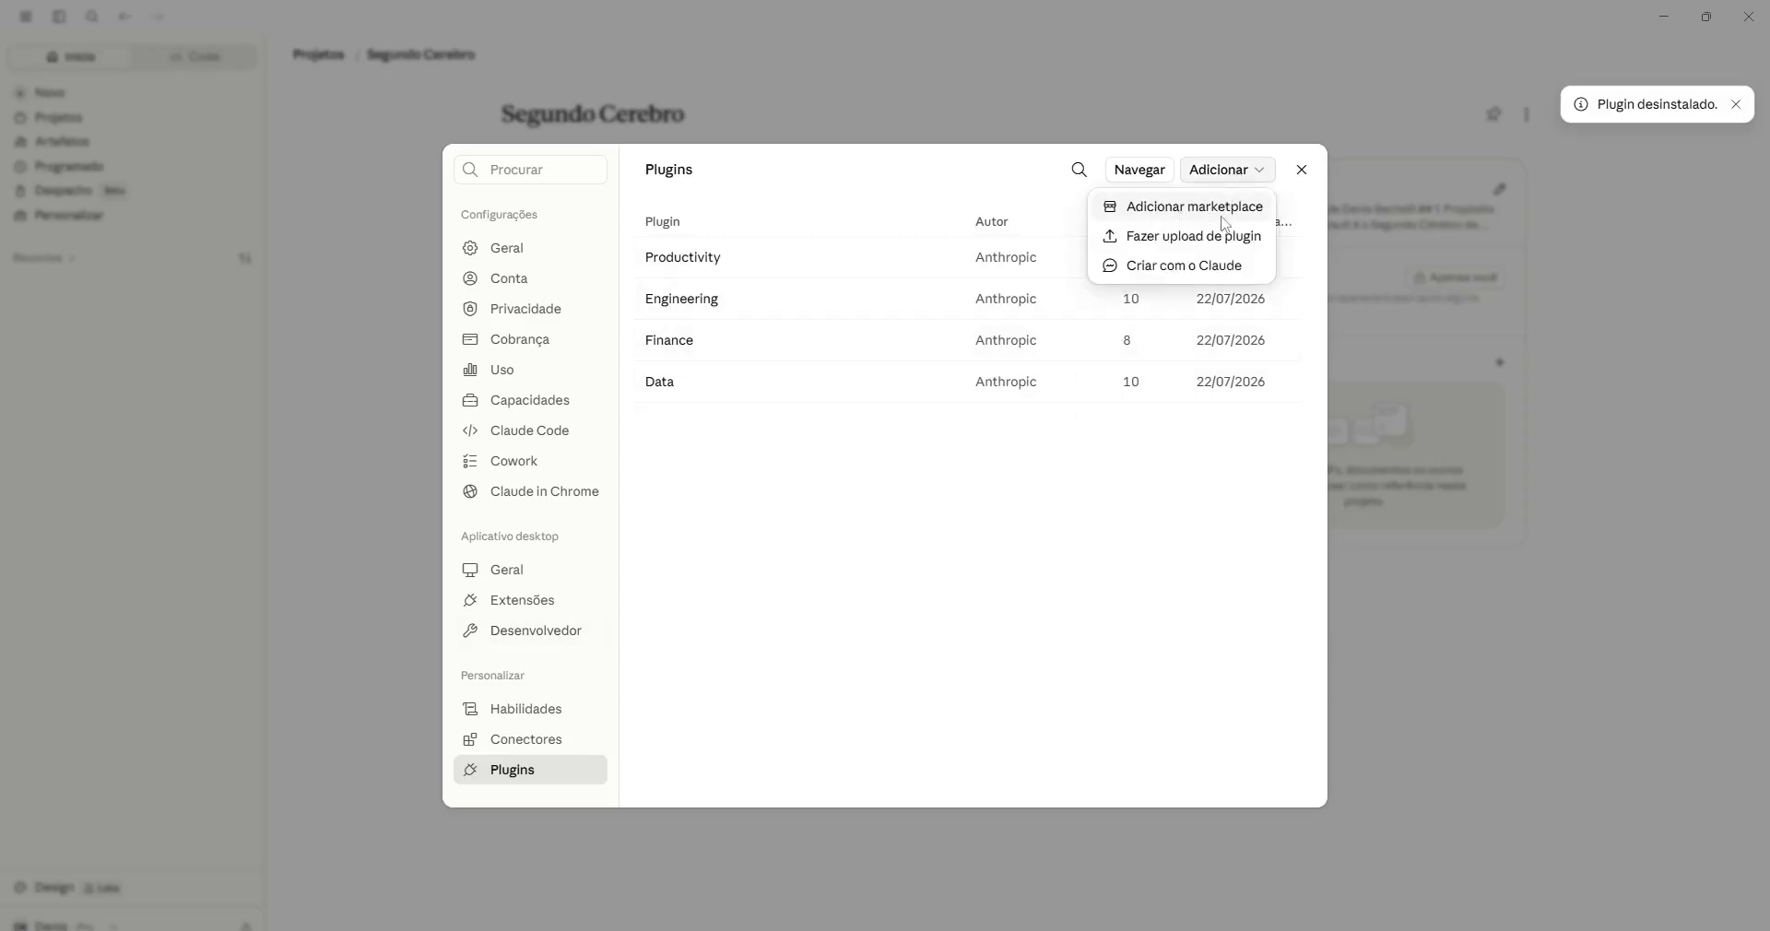
click(1224, 223)
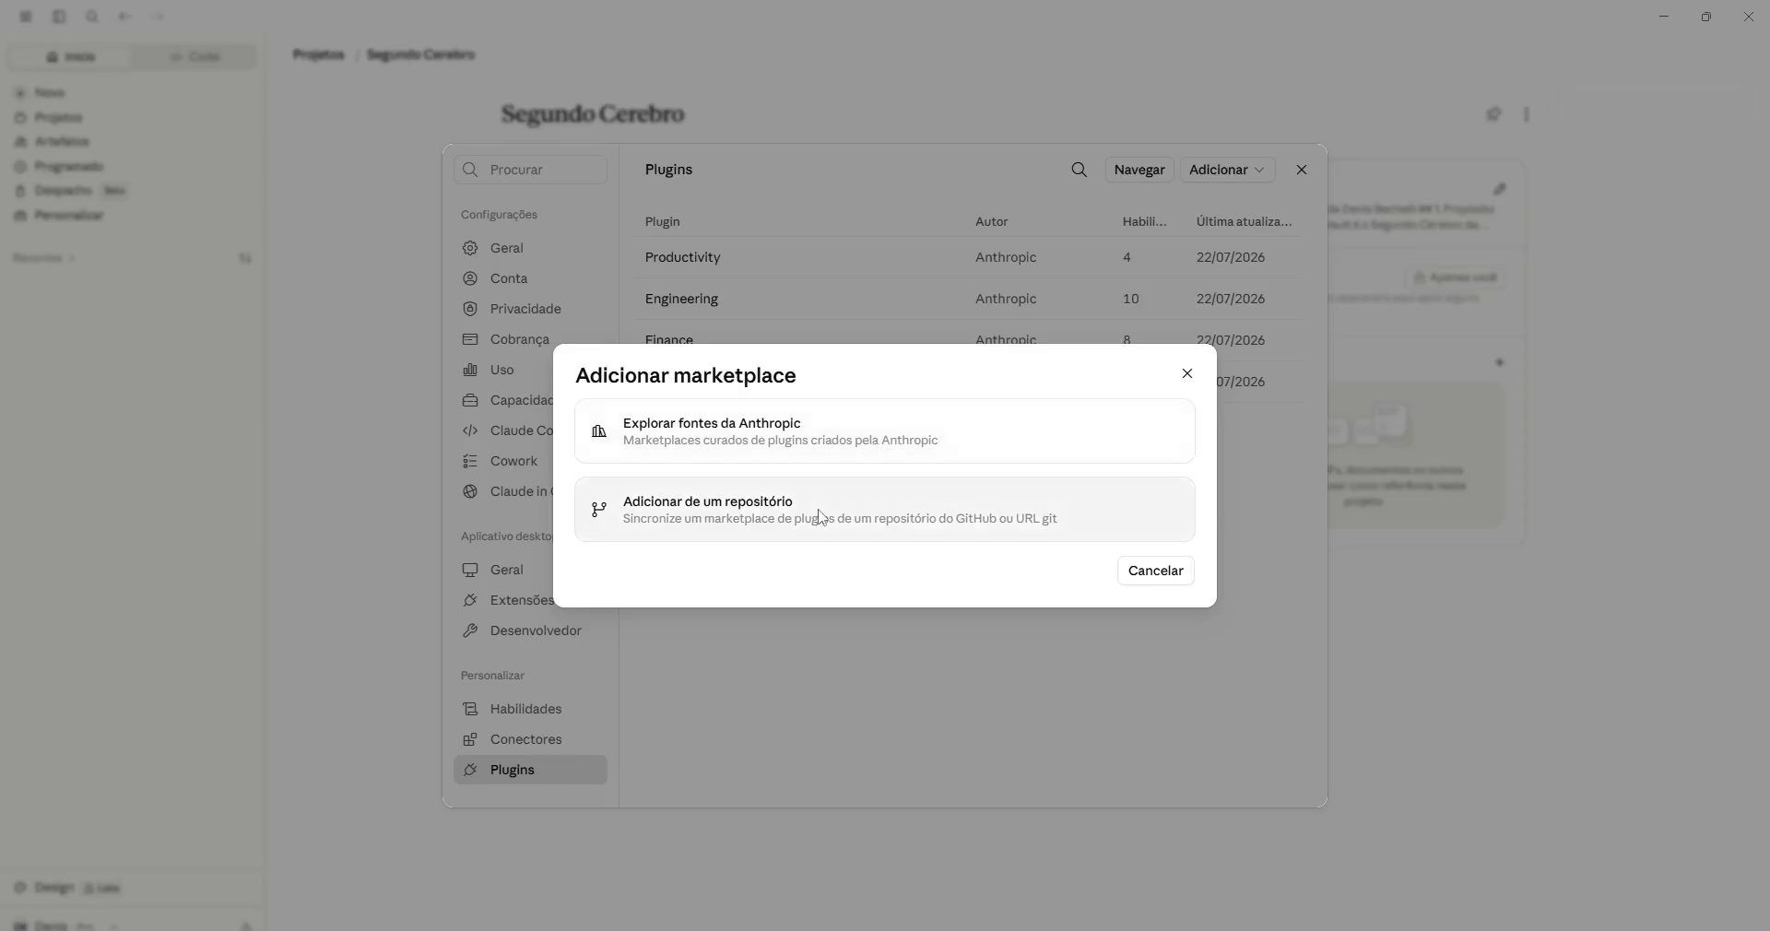
click(823, 512)
click(788, 523)
key(ctrl+v)
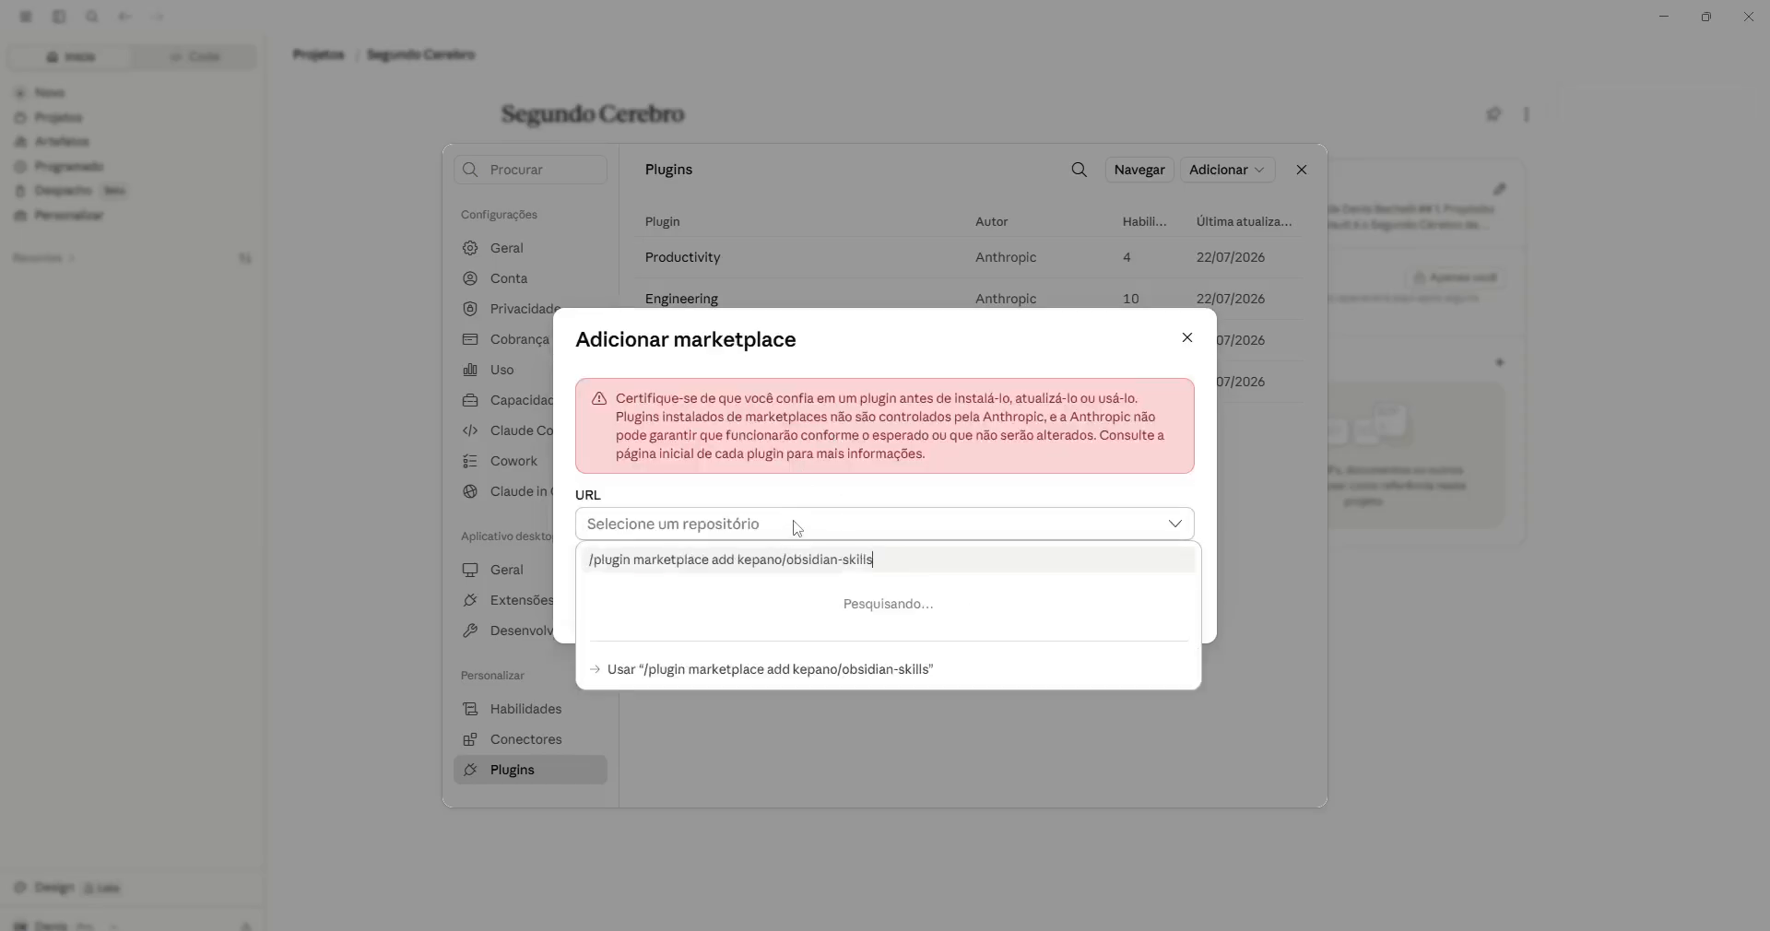
click(779, 627)
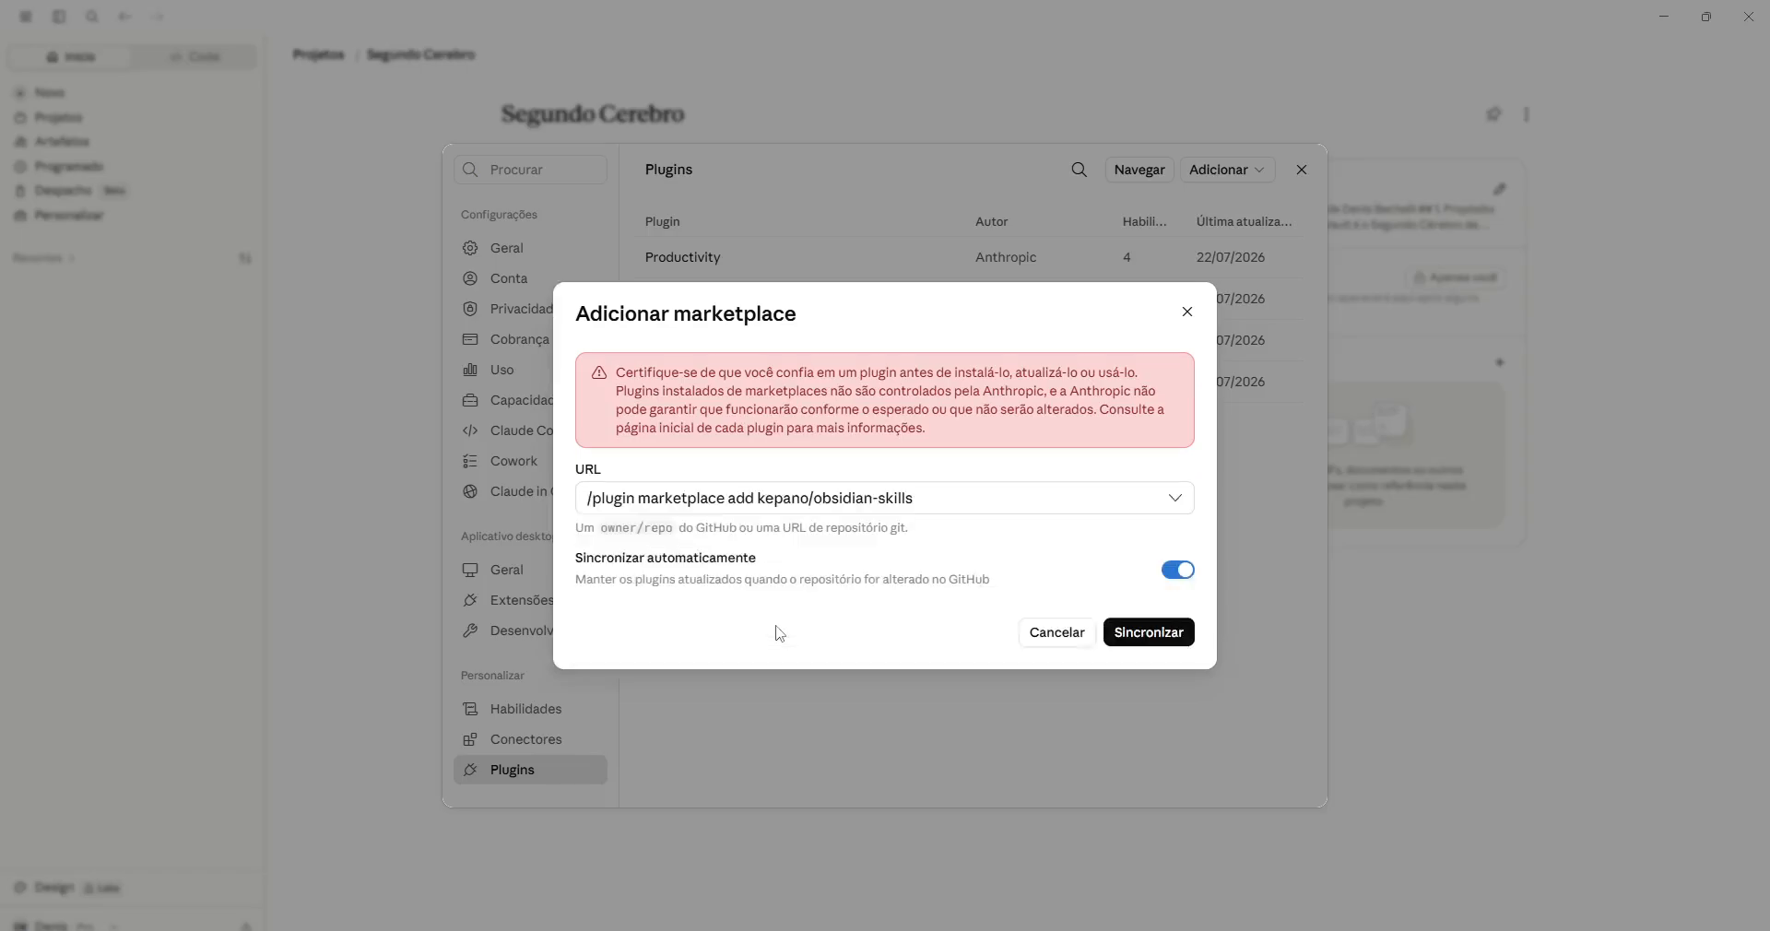
click(1132, 636)
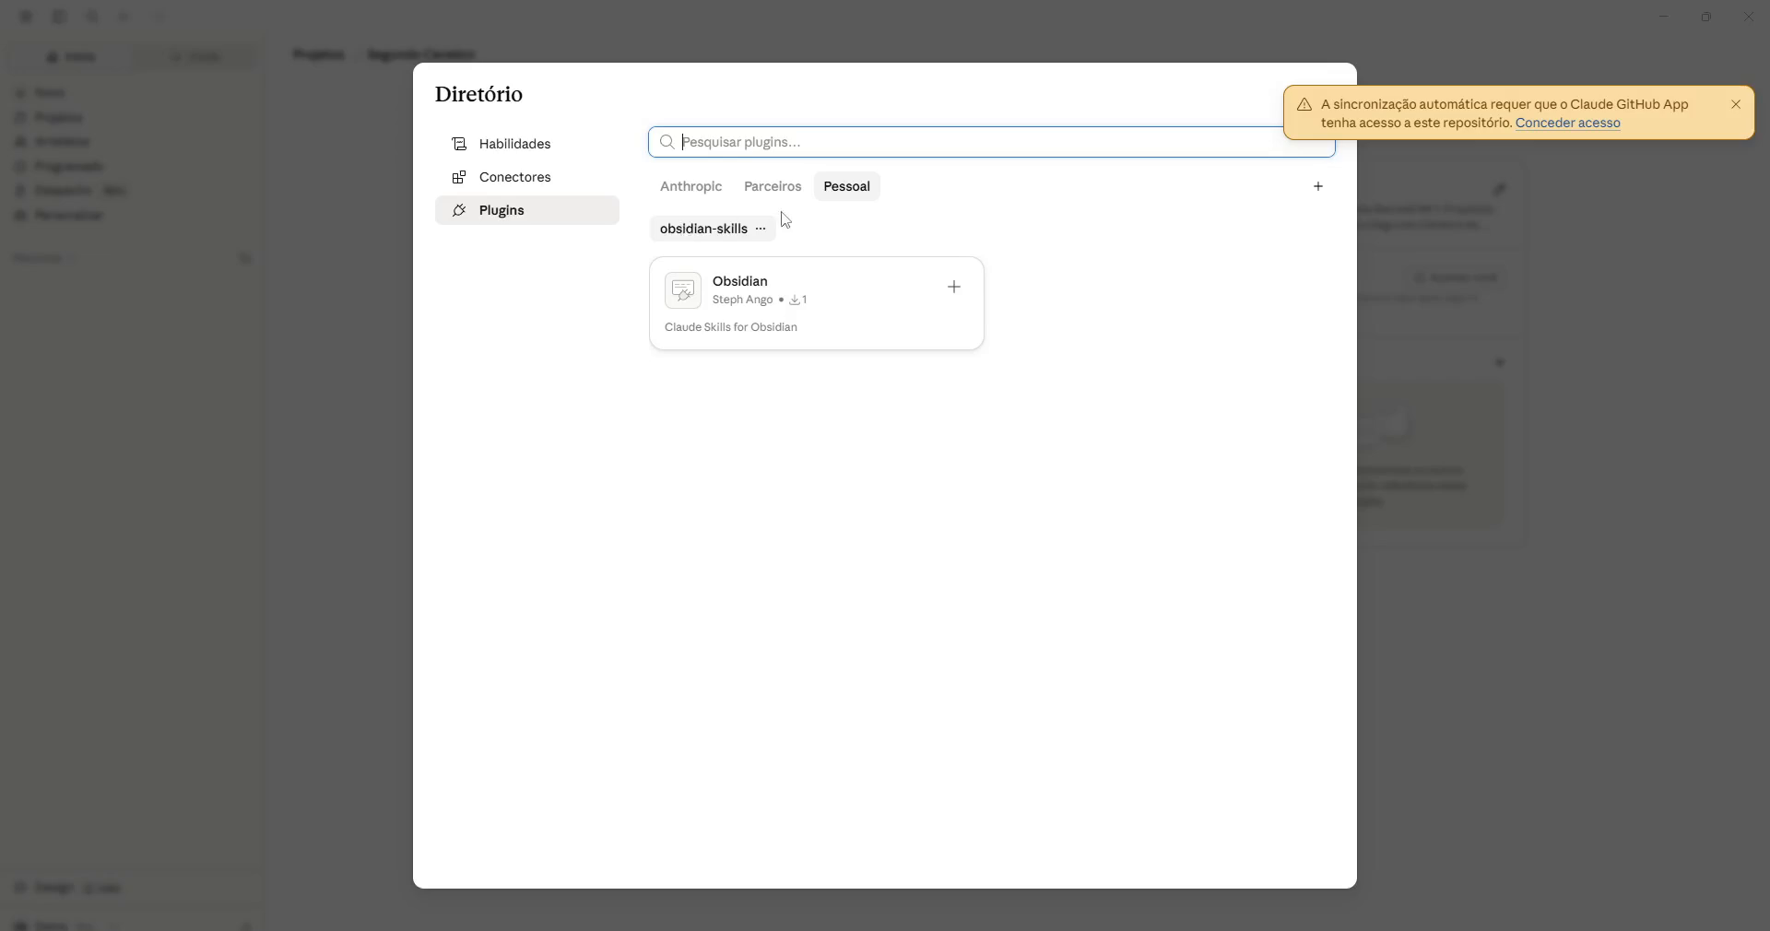
- Dismiss the sync notice, open the Obsidian plugin from the obsidian-skills marketplace, and install it
click(1738, 105)
click(719, 305)
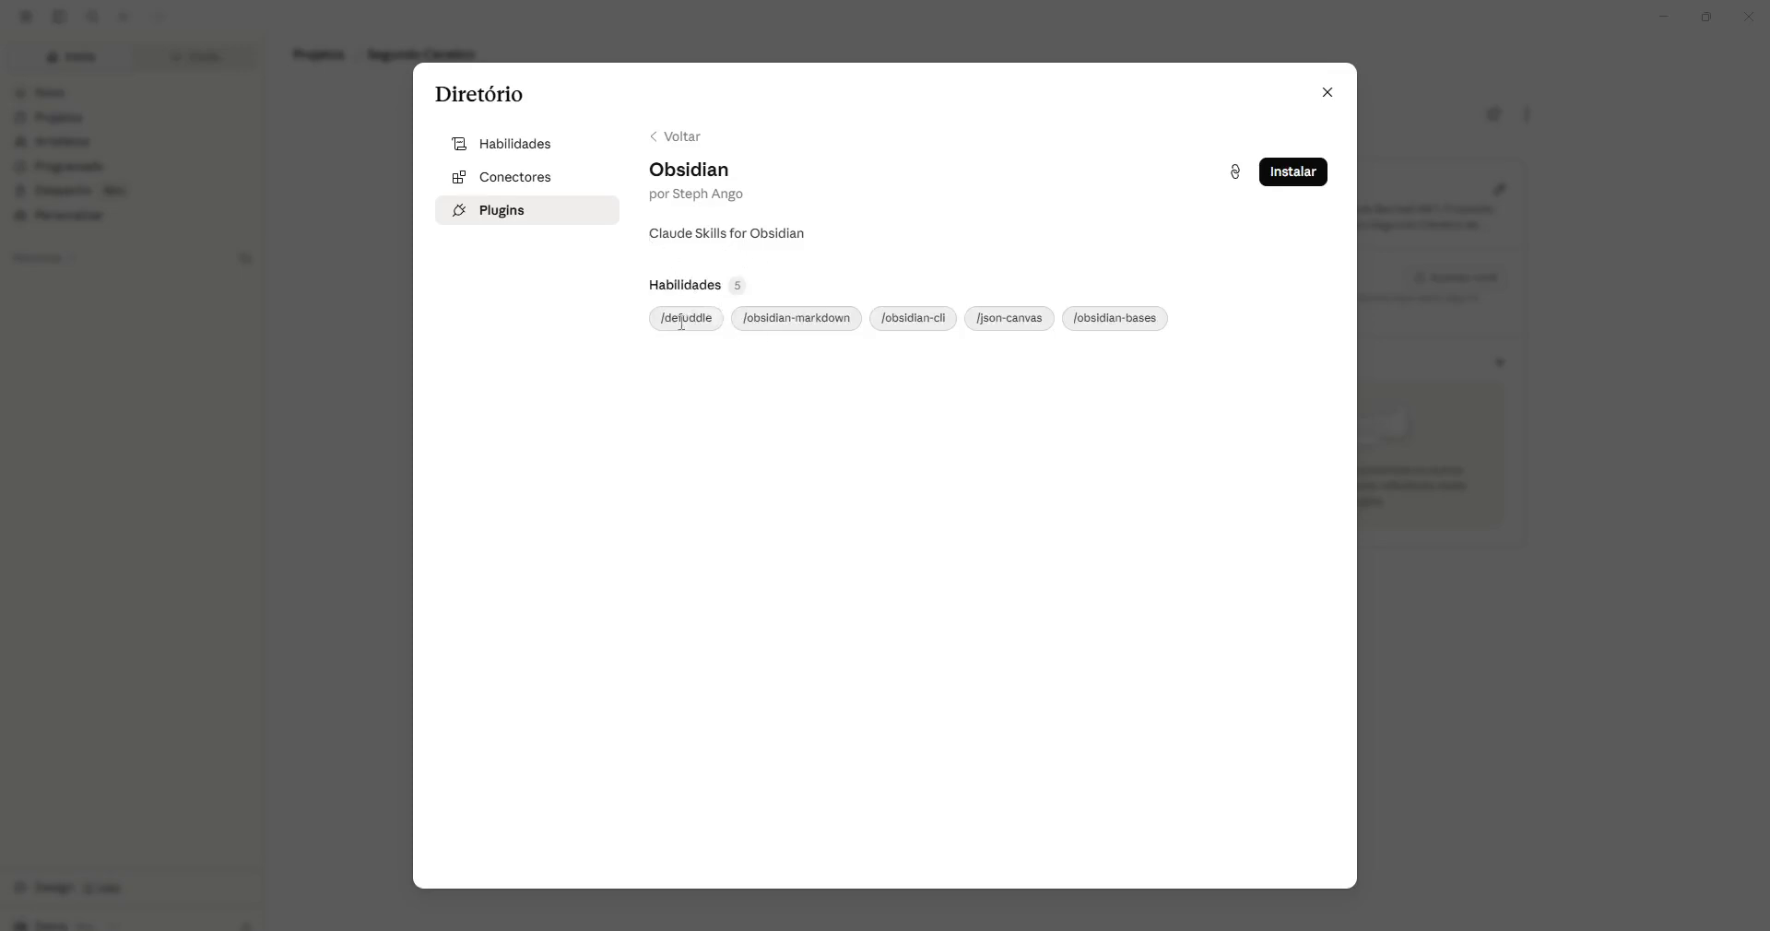
mouse_move(1131, 316)
click(1287, 183)
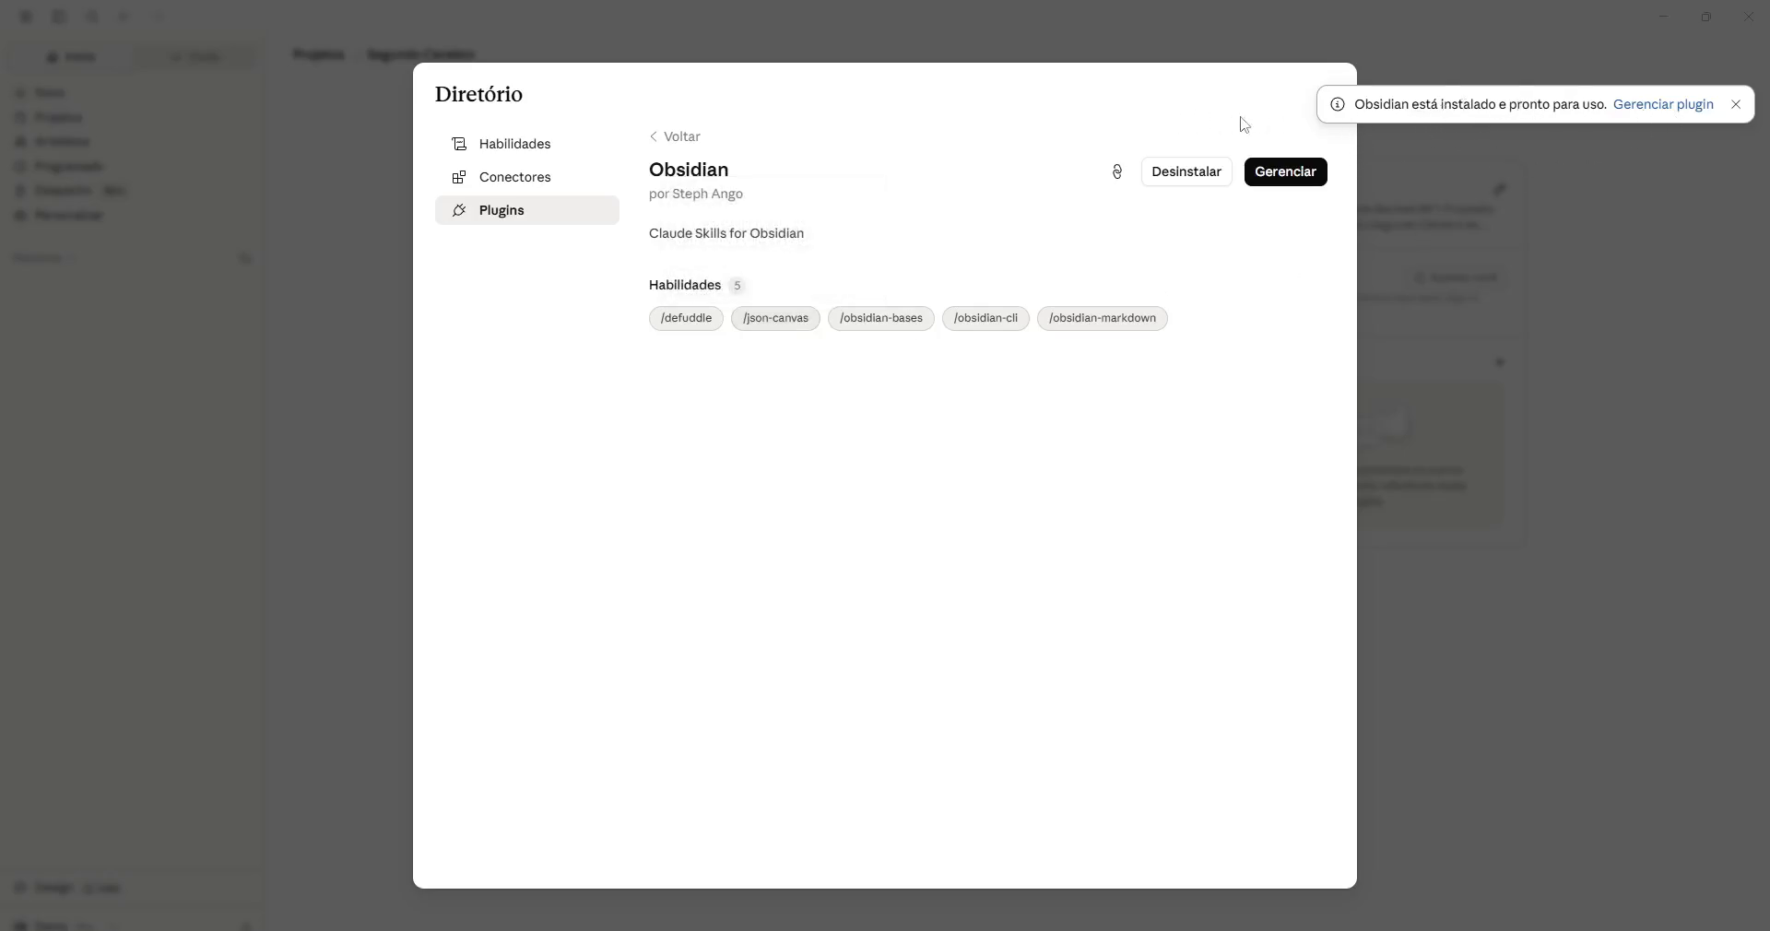
- Look through the directory's skills, connectors, and the Anthropic and personal plugin lists
click(546, 149)
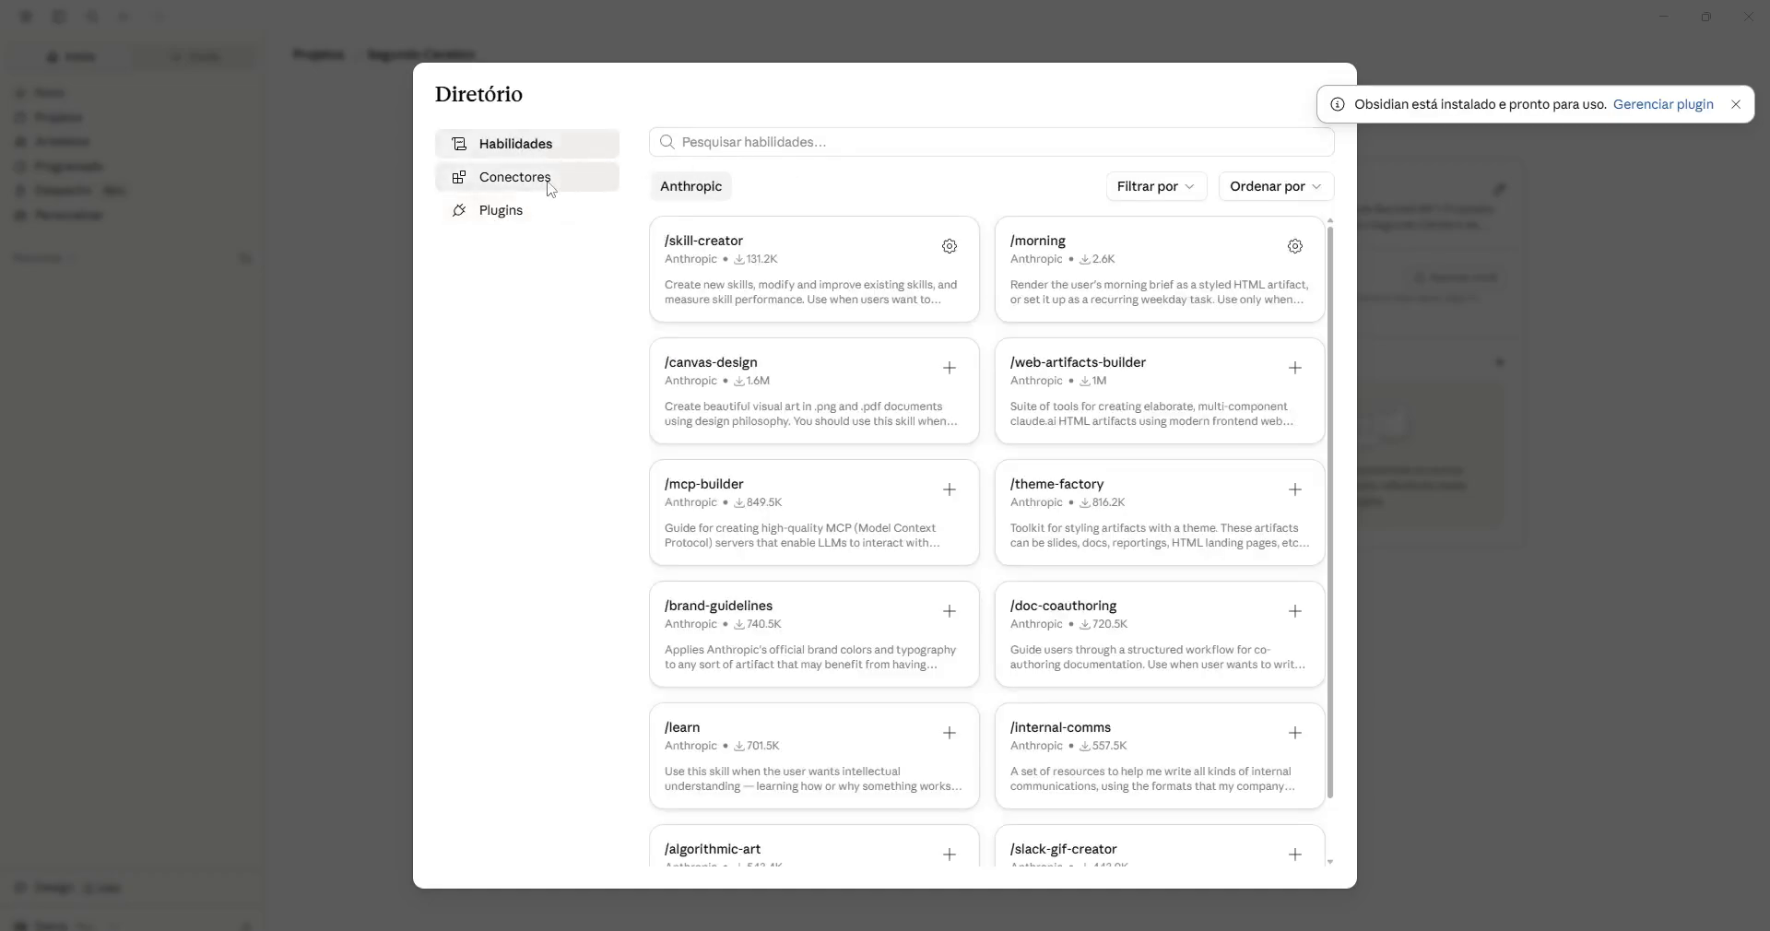
click(548, 187)
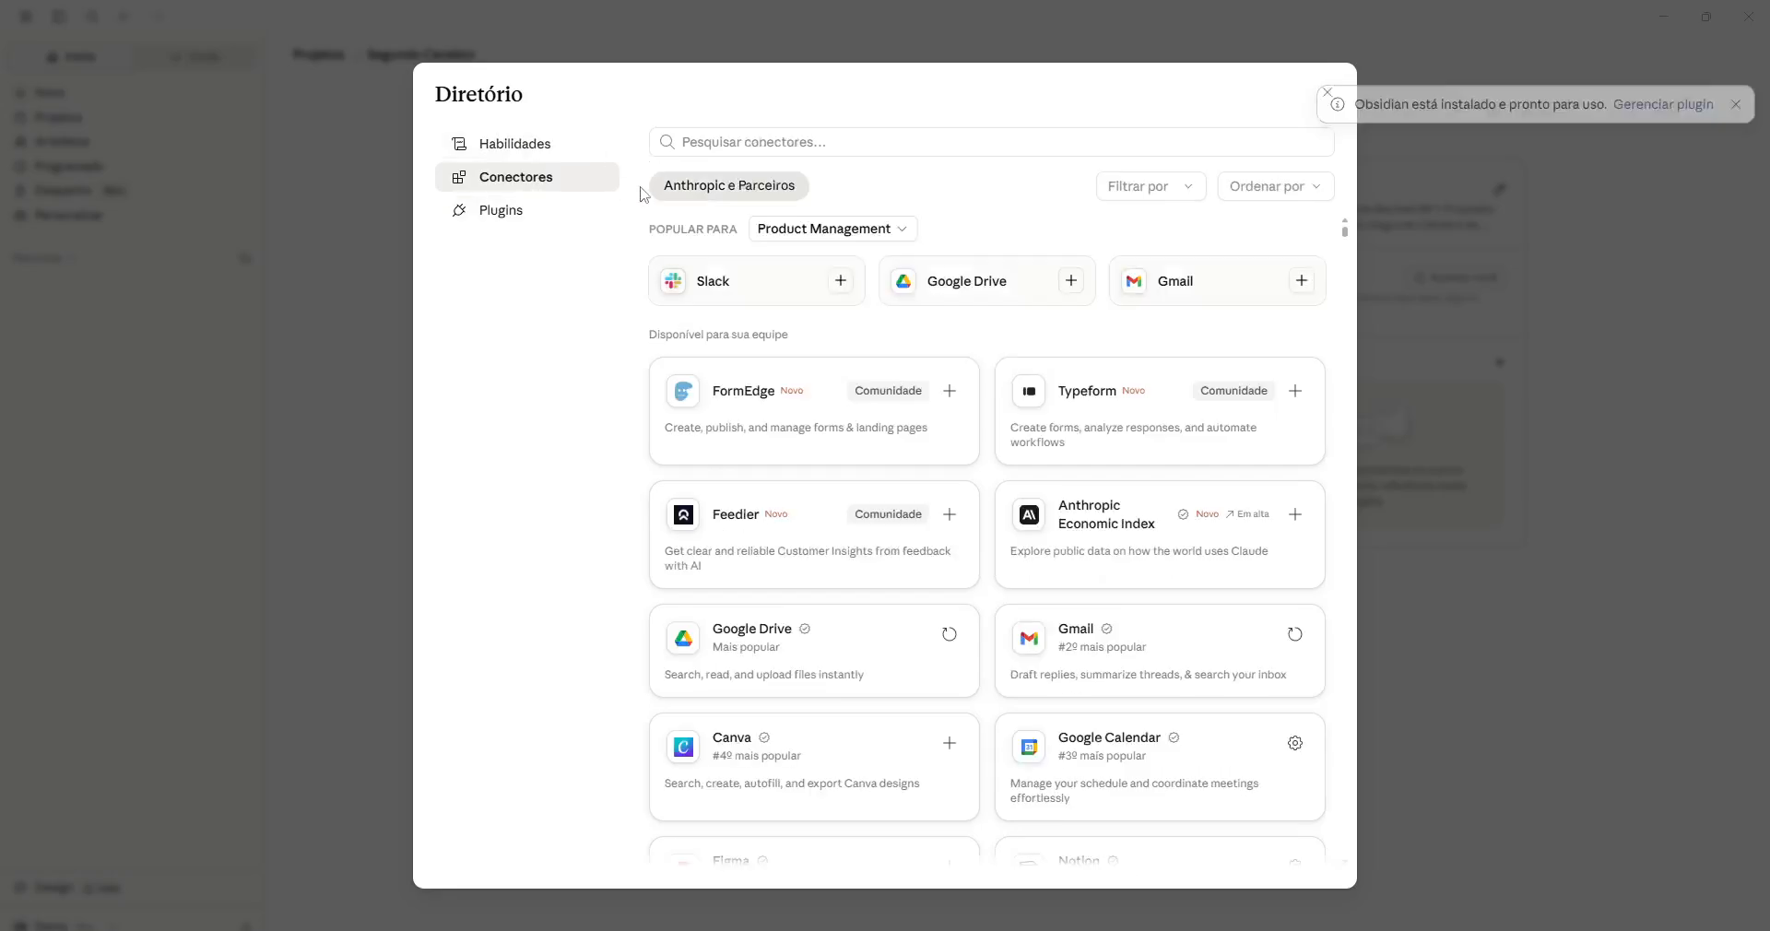
click(540, 212)
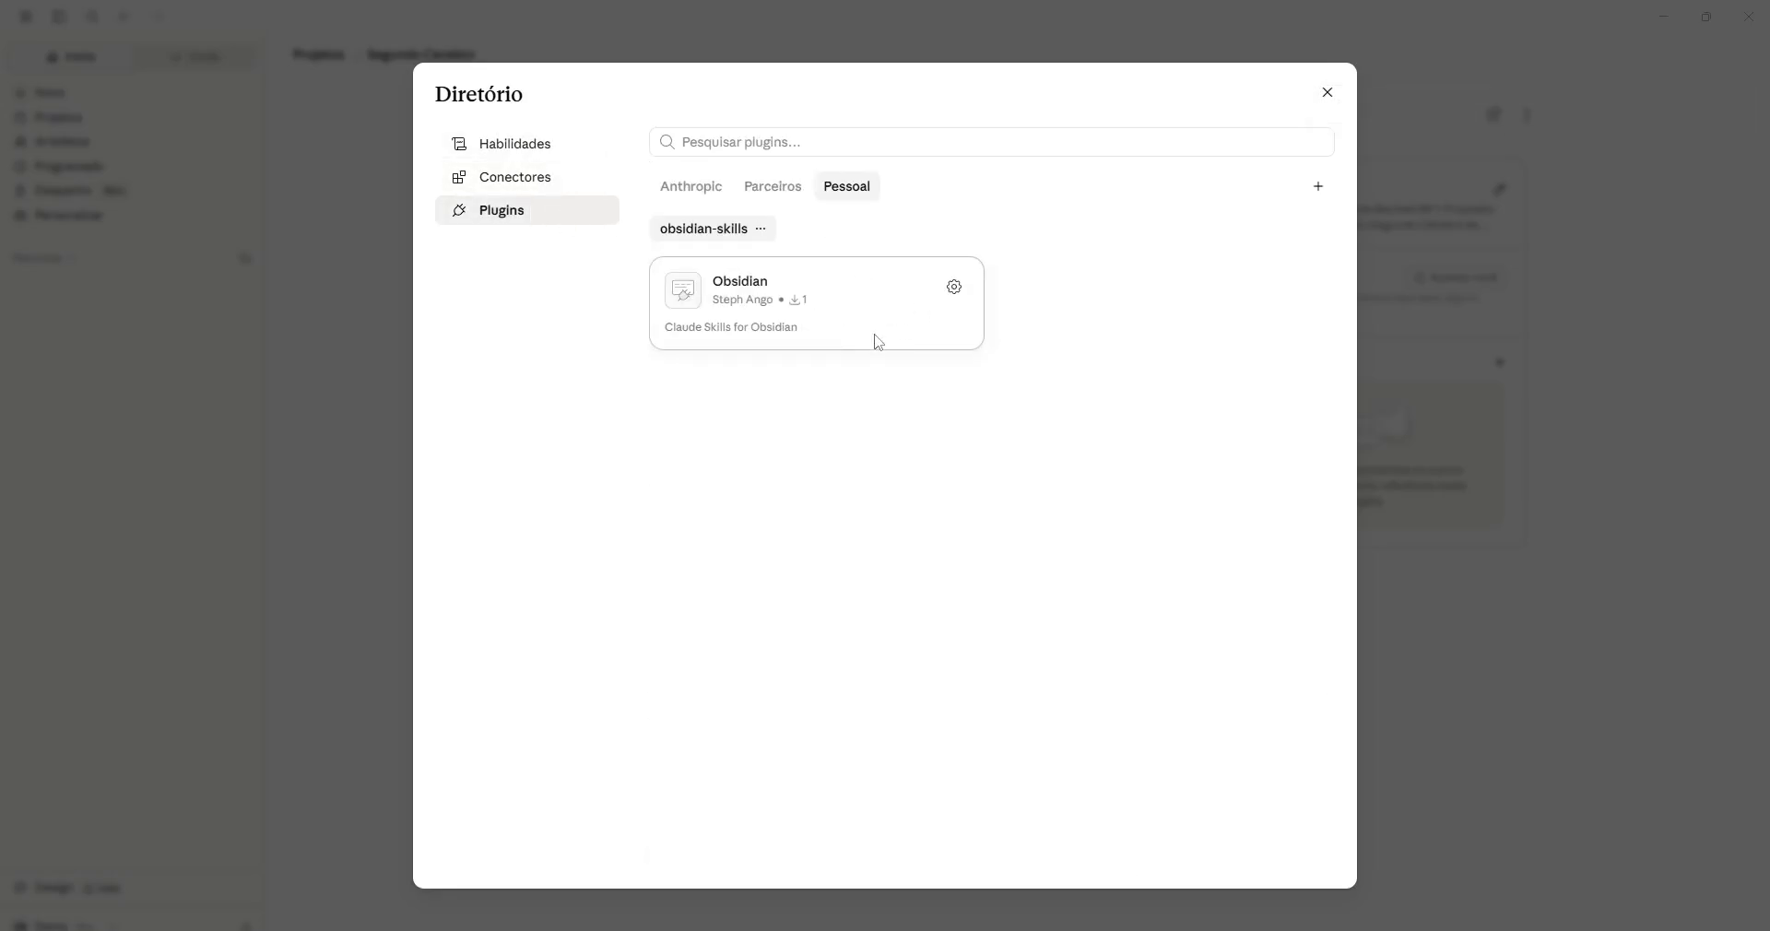
click(691, 186)
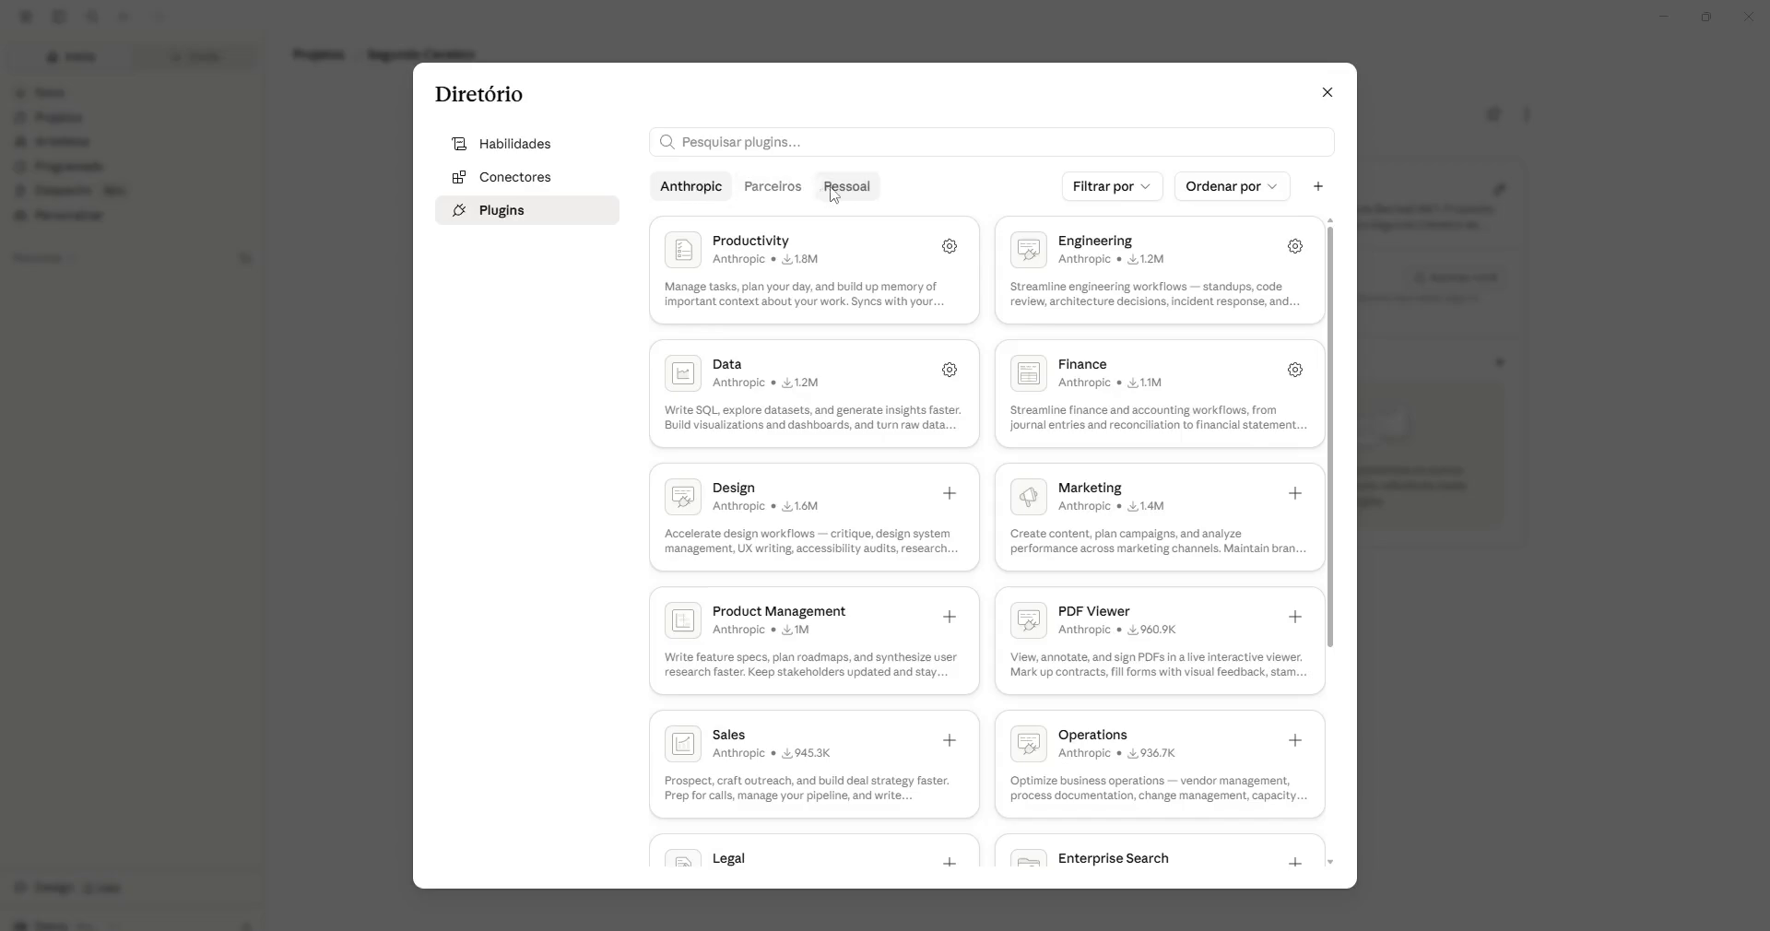
click(833, 190)
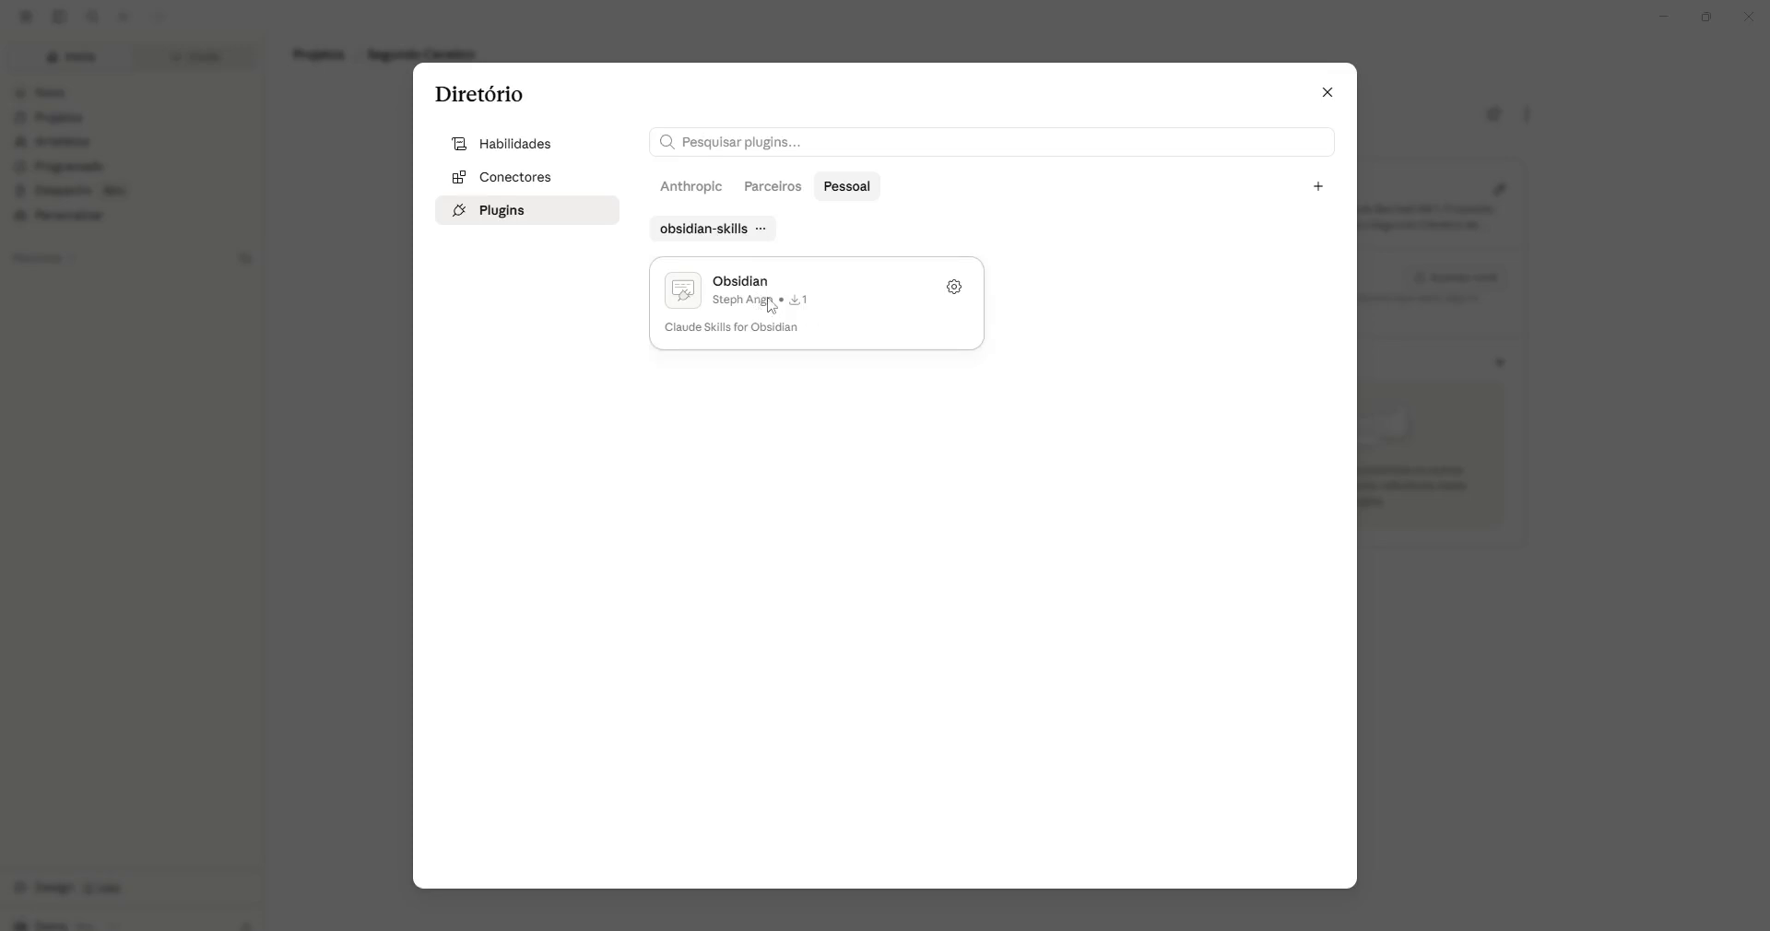
- Review the directory's connectors and Anthropic skills, check the skills list in the settings, and close the settings
click(538, 188)
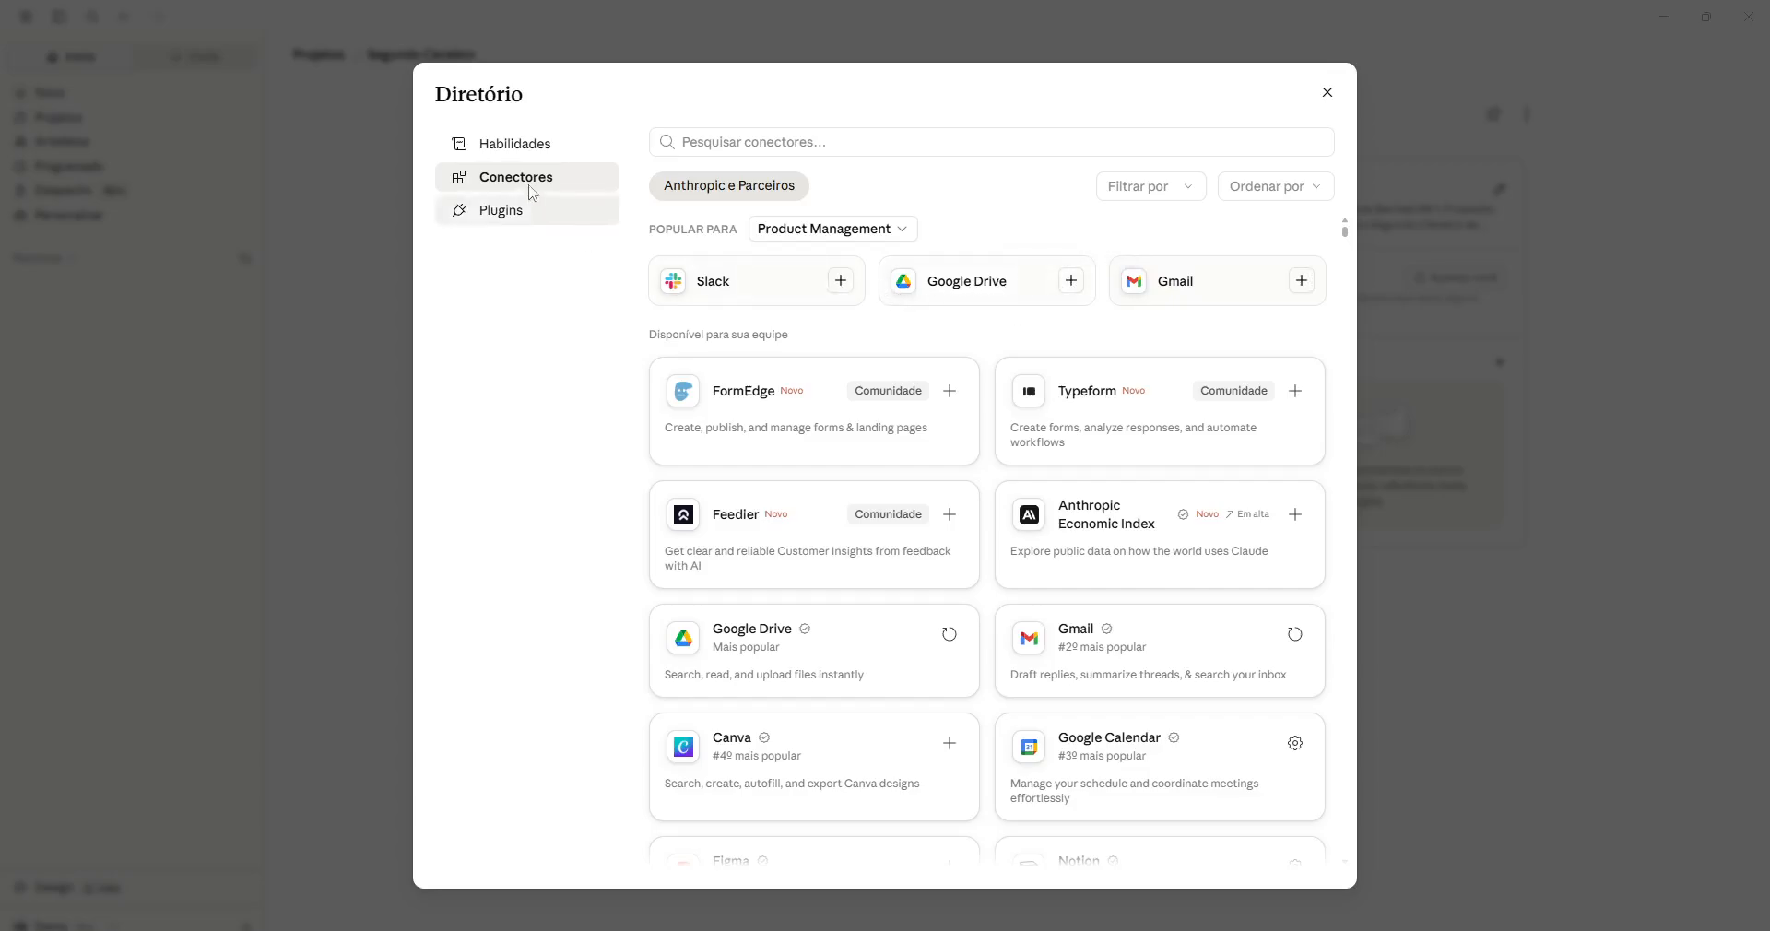
click(527, 152)
scroll(862, 300, down, 1)
scroll(826, 258, up, 1)
scroll(845, 359, down, 1)
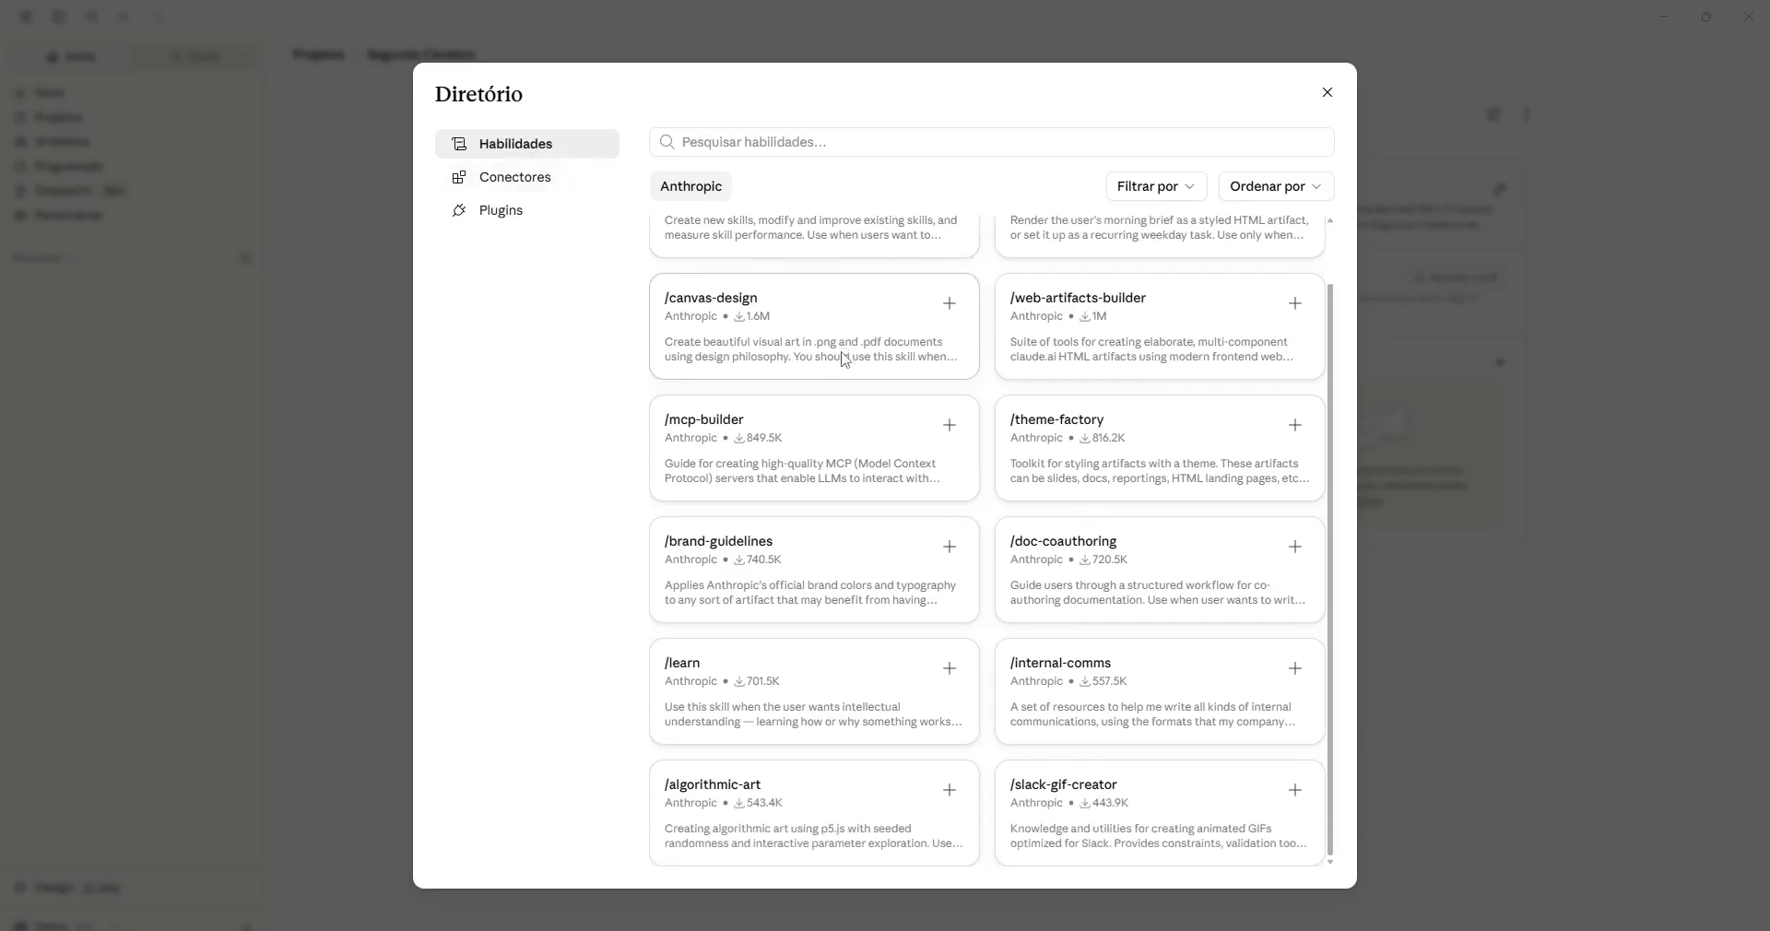
scroll(1002, 557, up, 1)
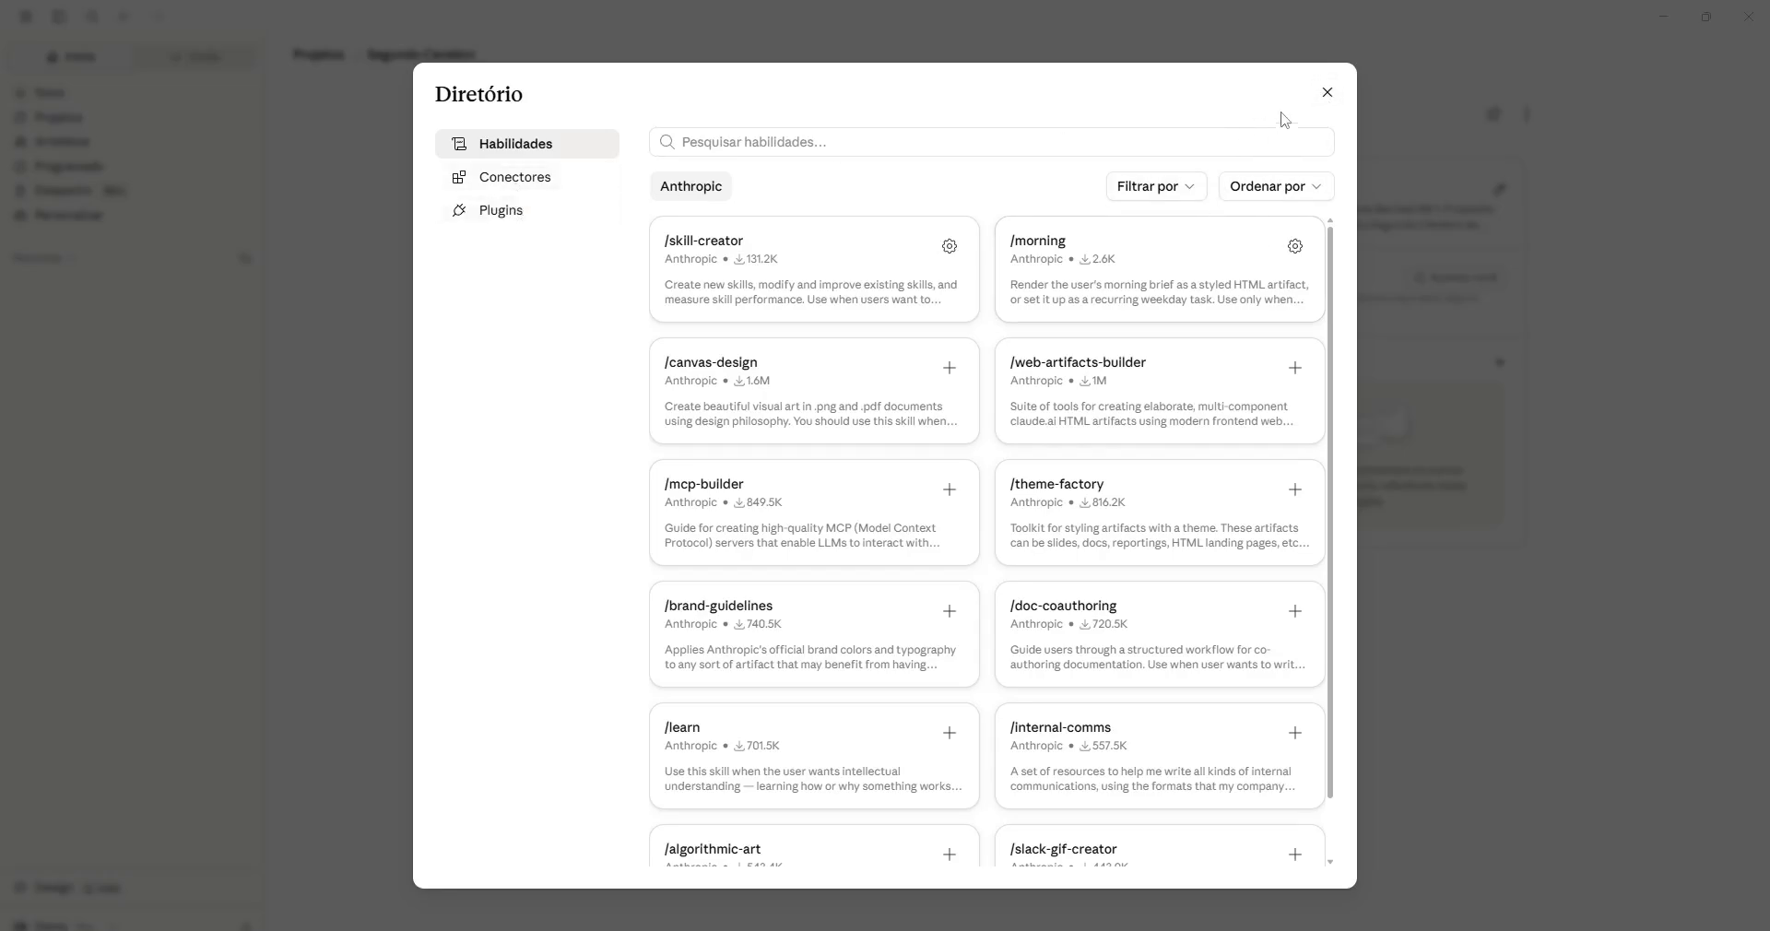
click(1328, 92)
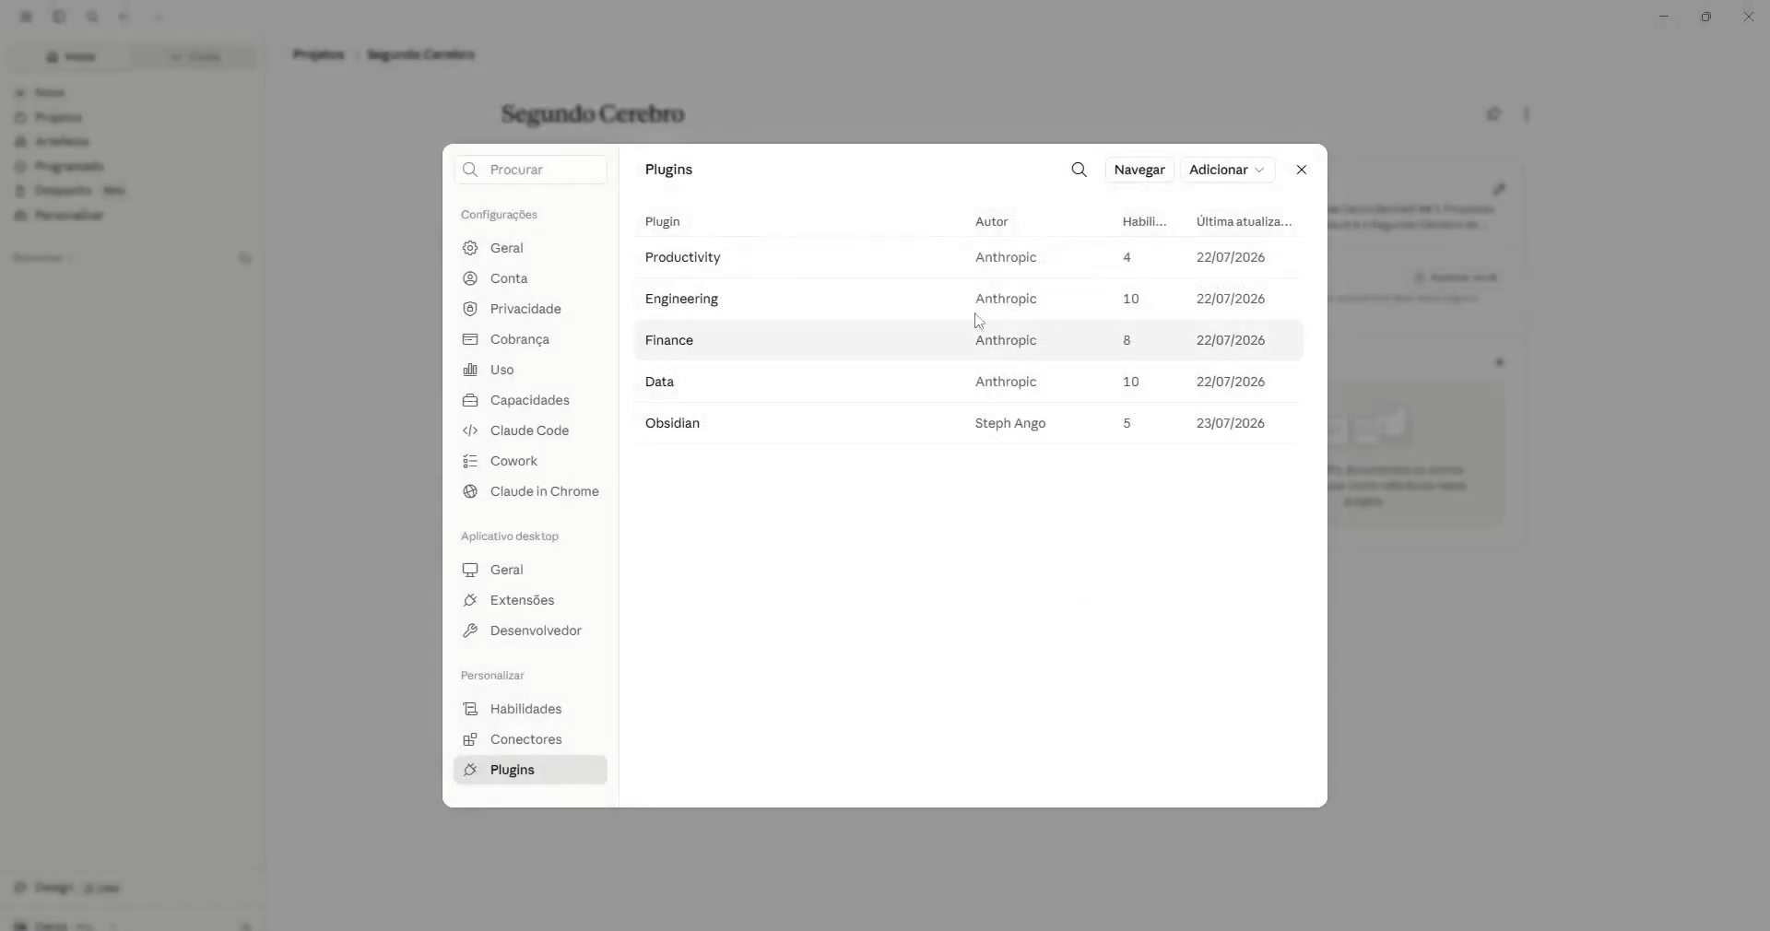
click(554, 710)
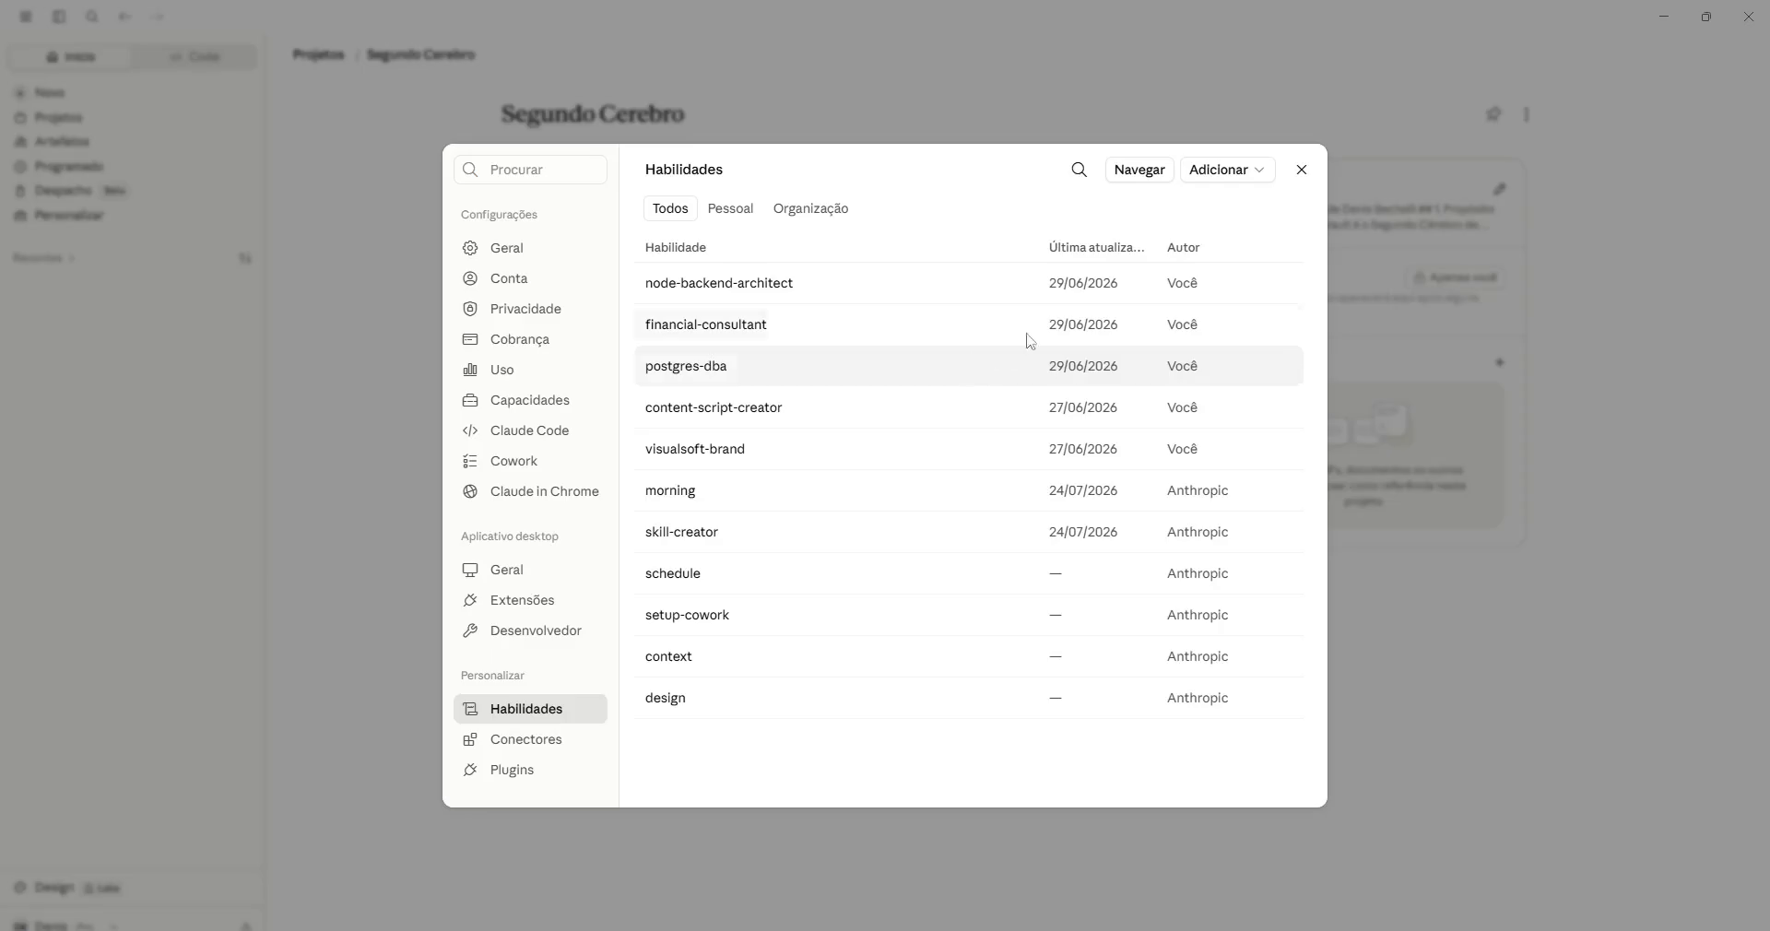
click(1302, 173)
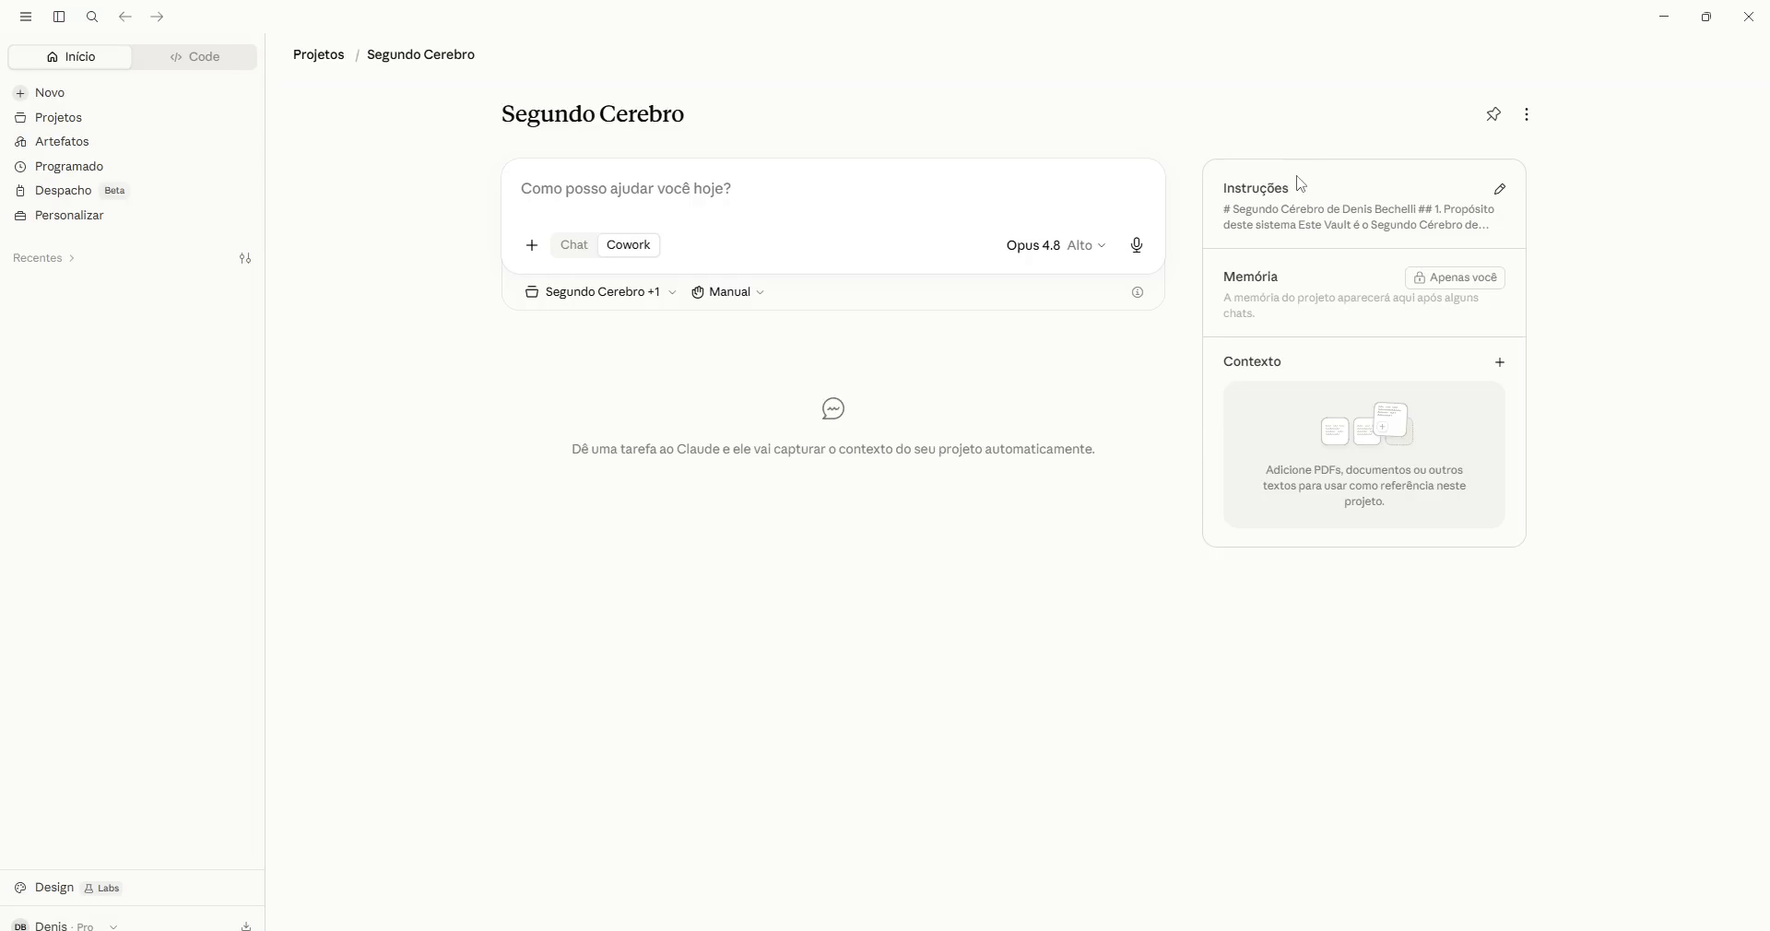
- Switch to the Segundo Cerebro vault in Obsidian and examine the note connections in graph view
key(alt+Tab)
key(alt+Tab)
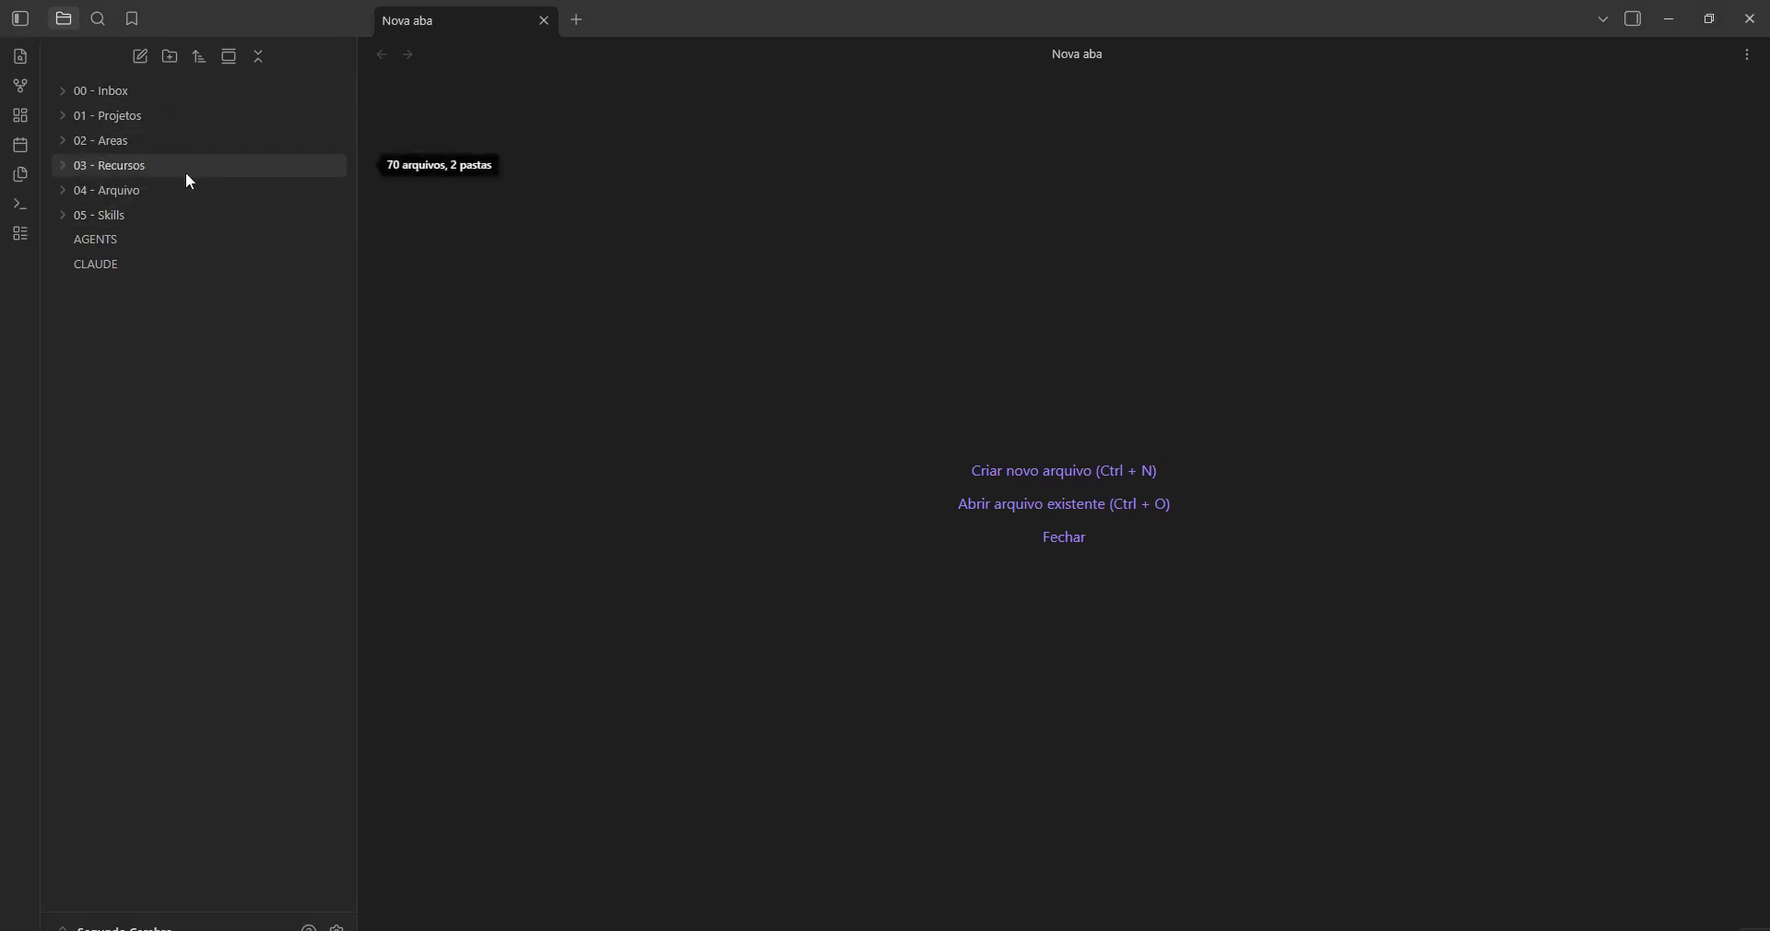
click(21, 86)
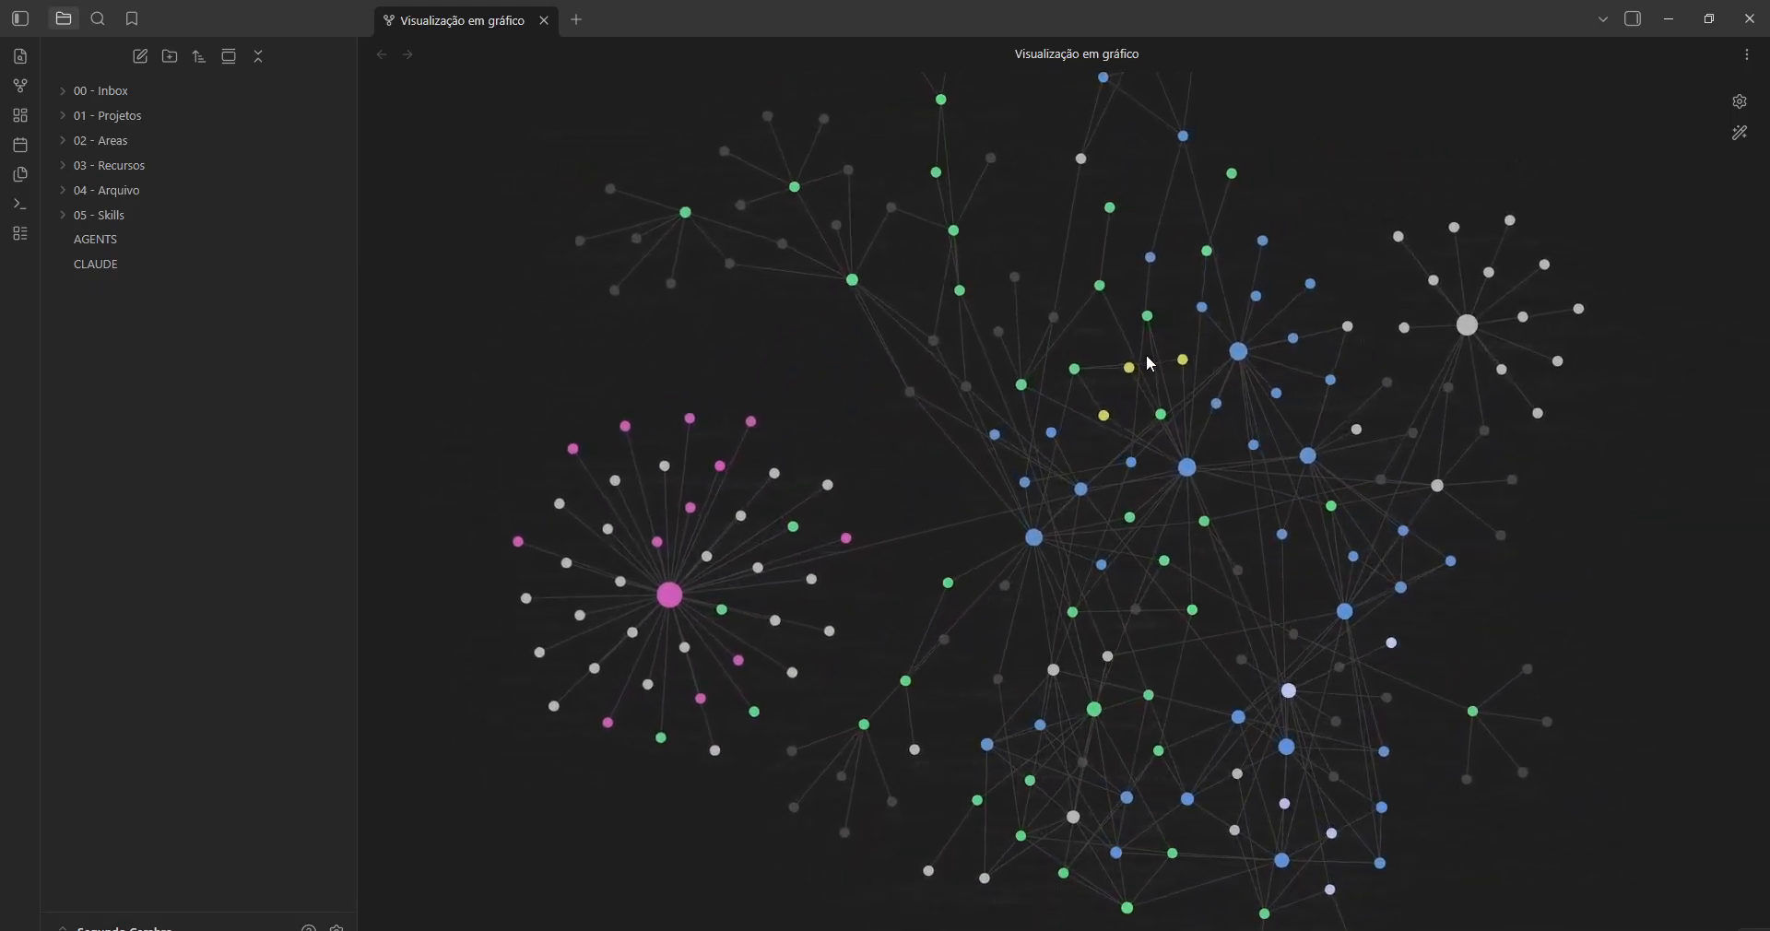
scroll(1026, 452, down, 2)
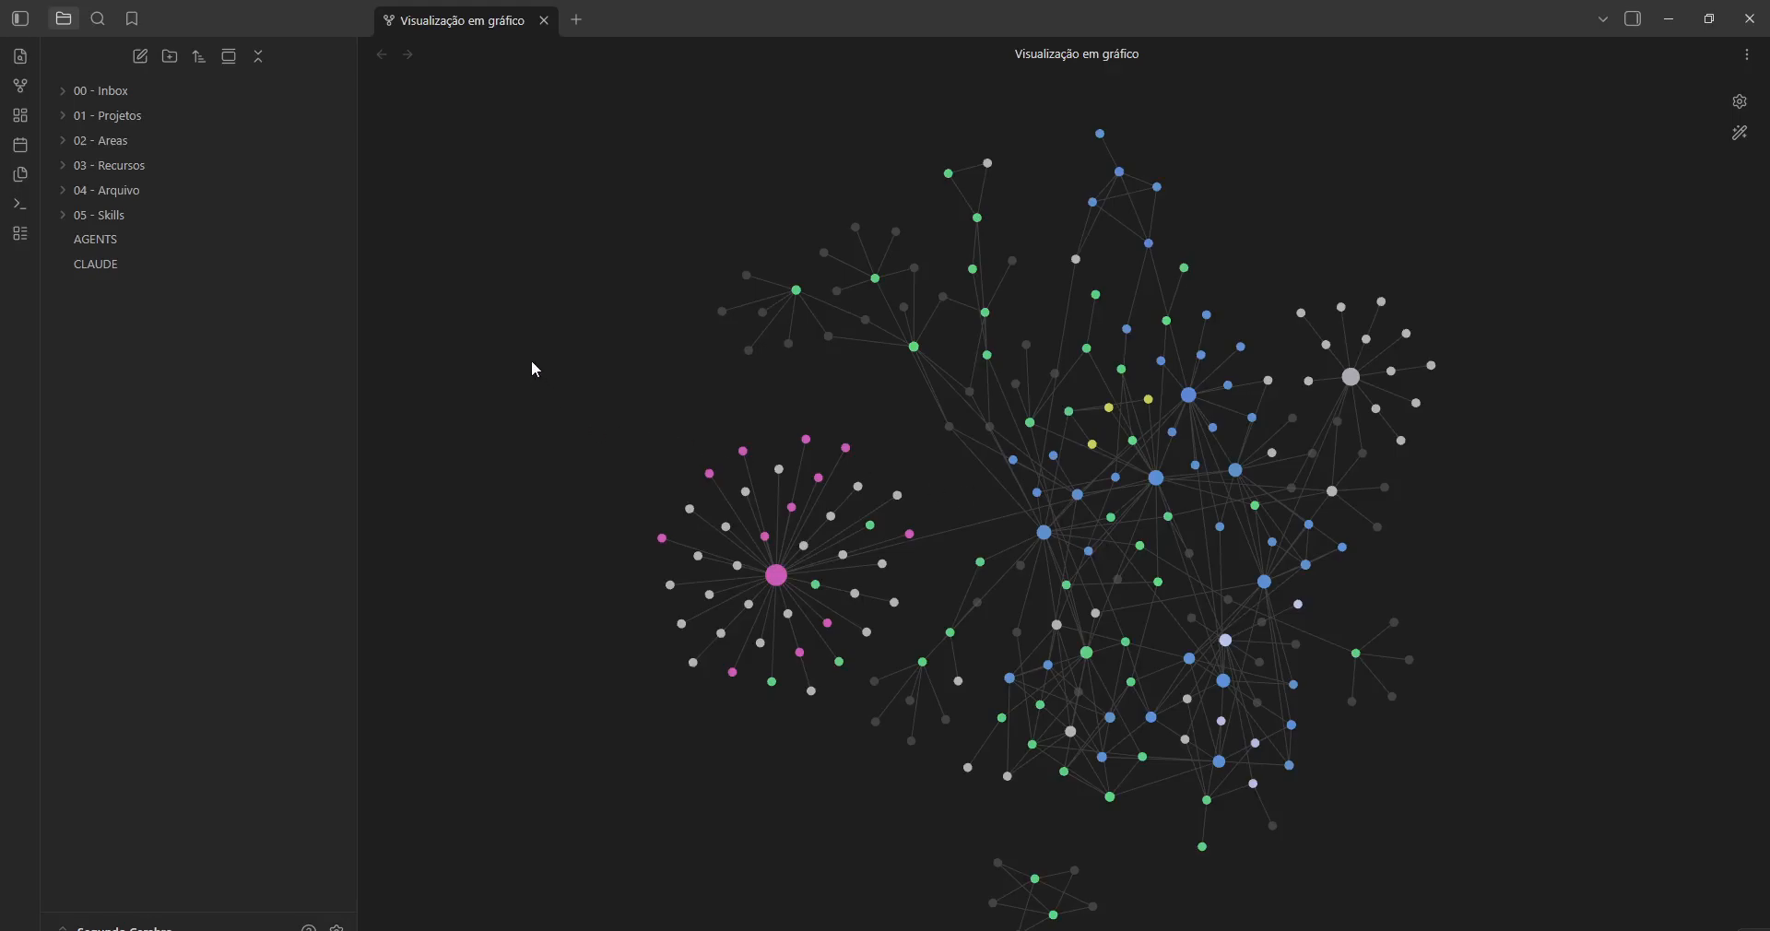
scroll(1134, 402, down, 3)
scroll(1043, 389, up, 3)
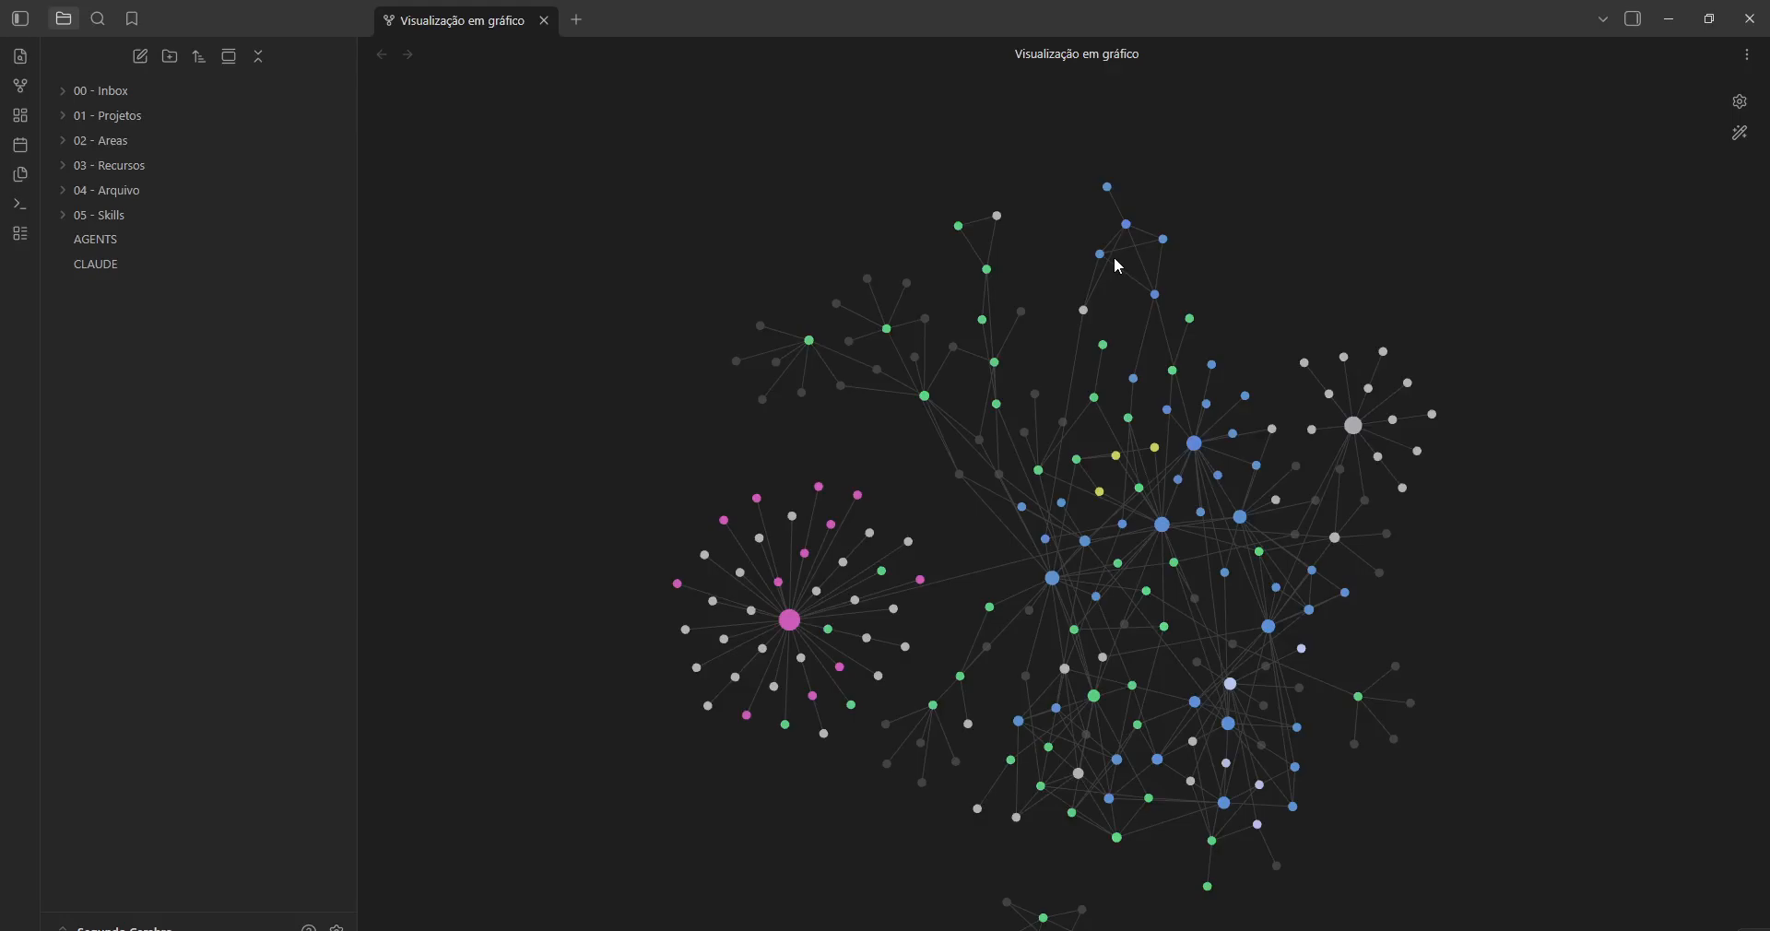
- Return to the Segundo Cerebro project in Claude and begin the prompt with "Visitei uma sorveteria"
key(alt+Tab)
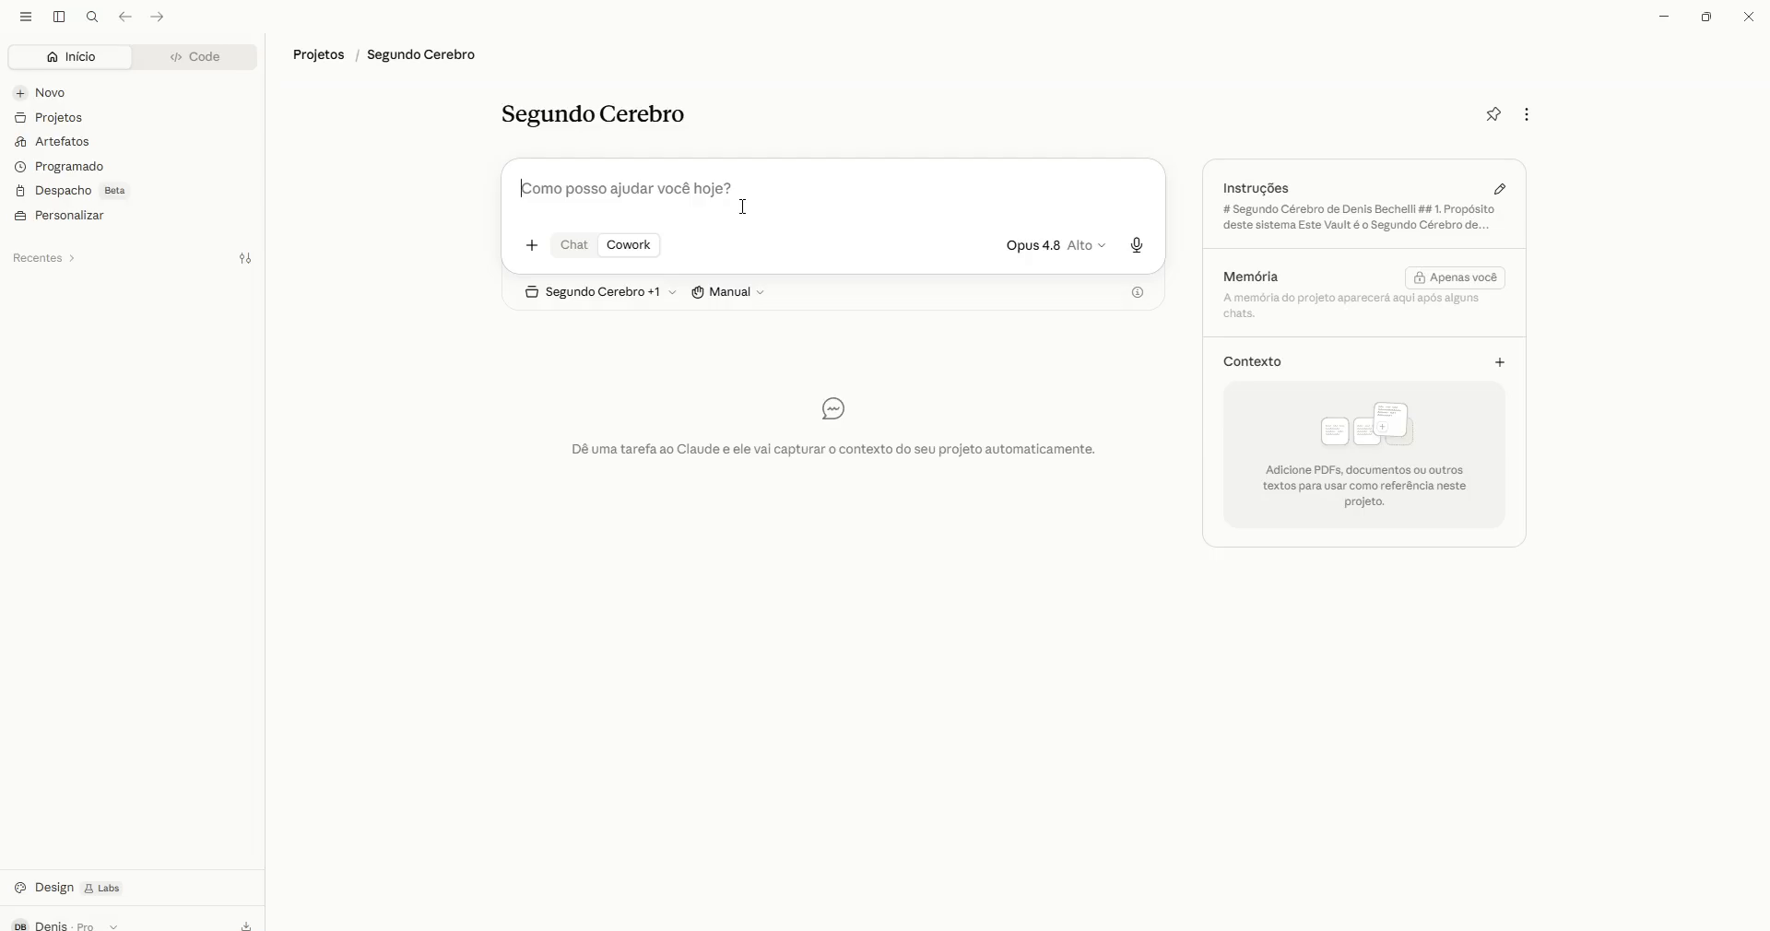
text(Visit)
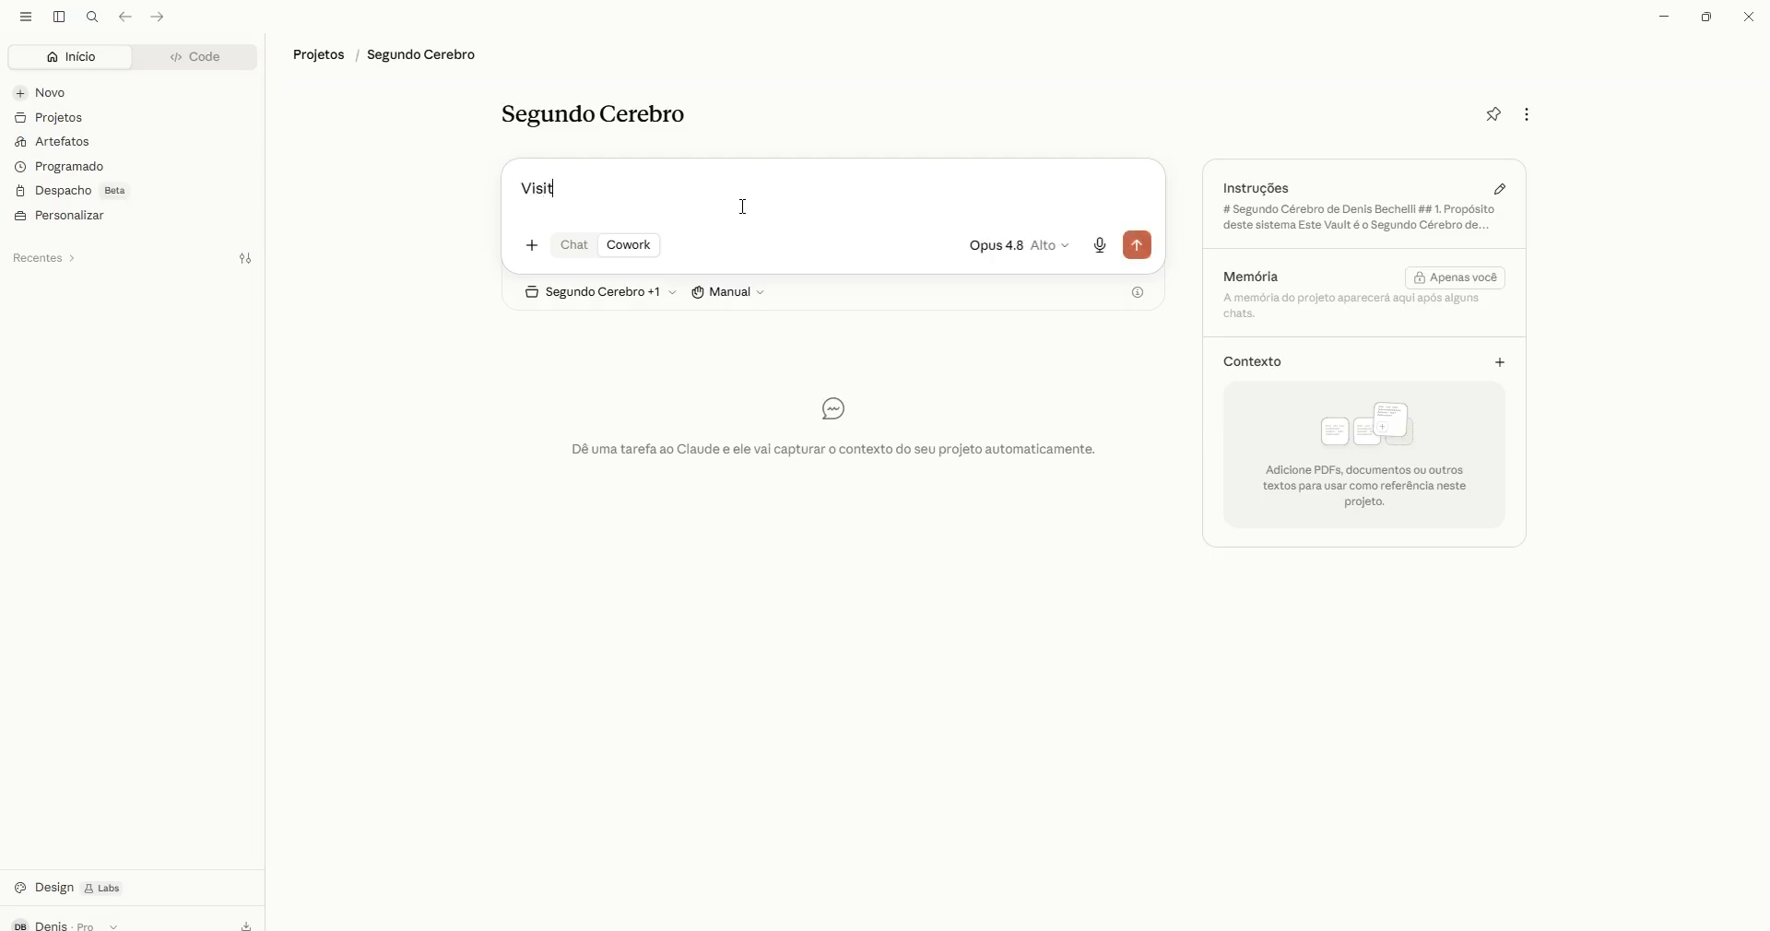
text(ei uma sorveteria)
- Switch to the browser and search the web for "sorveteria ouro fino" in a new tab
key(alt+Tab)
click(488, 18)
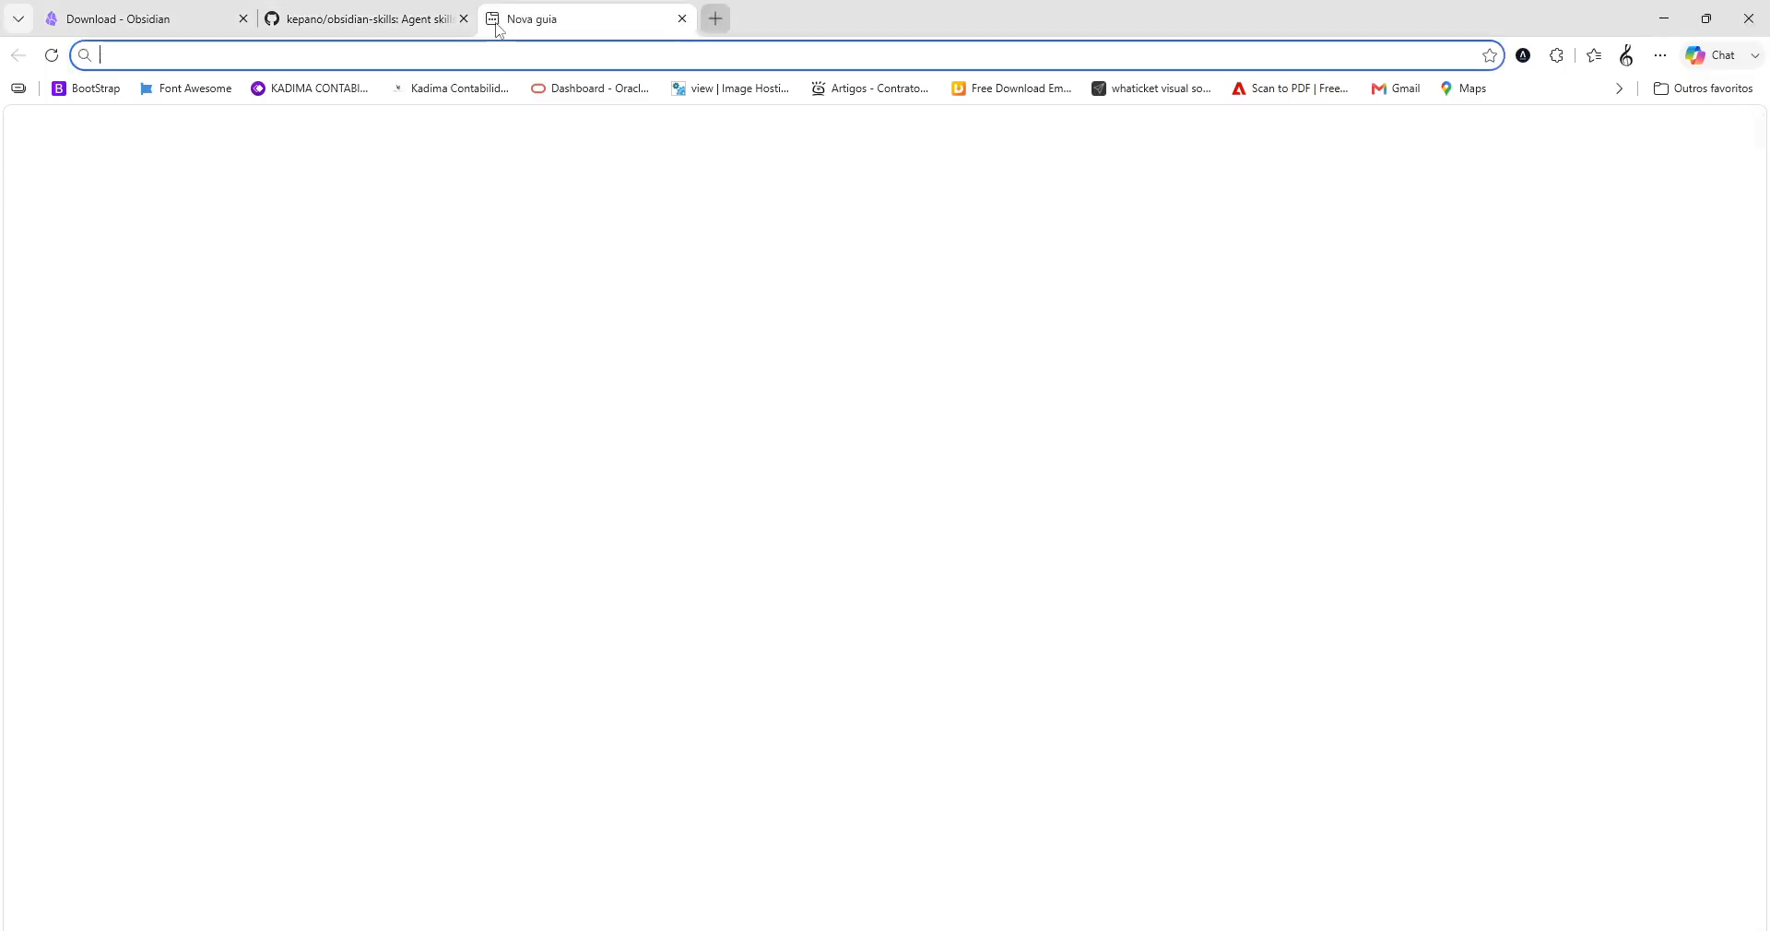
text(sorveteria)
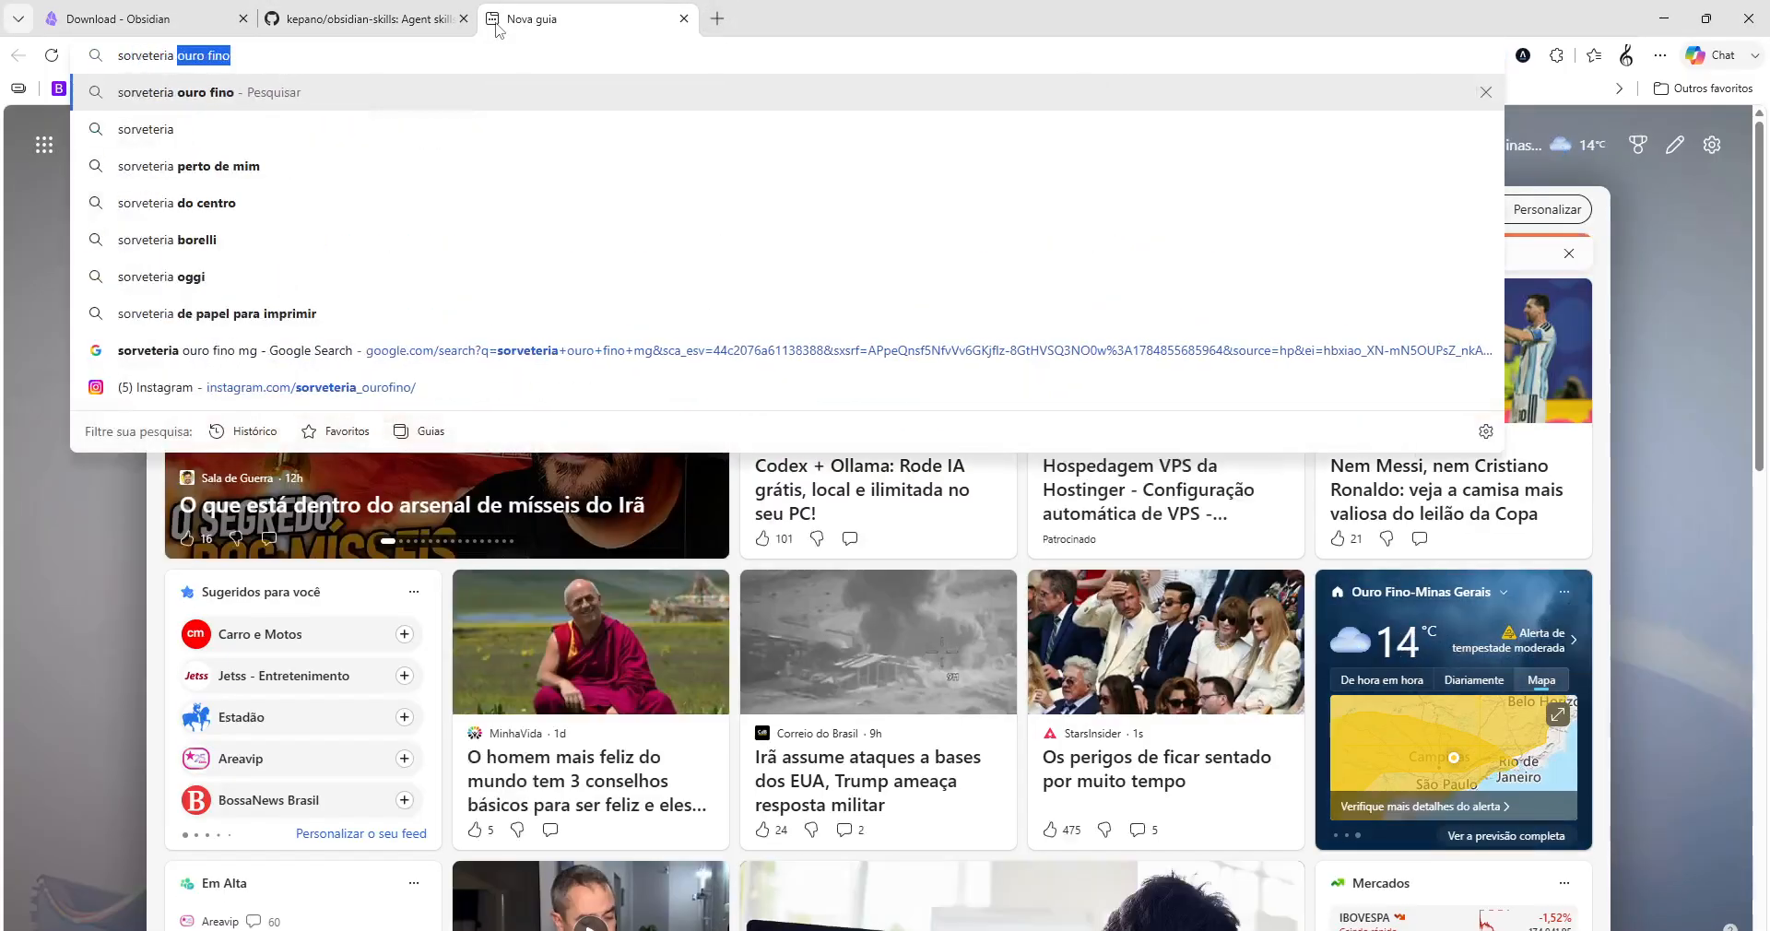
key(Return)
- Open the Pavoli Sorvetes Instagram profile from the search results, copy its address, and return to the Claude project
scroll(282, 653, down, 2)
scroll(282, 652, down, 3)
scroll(284, 650, down, 7)
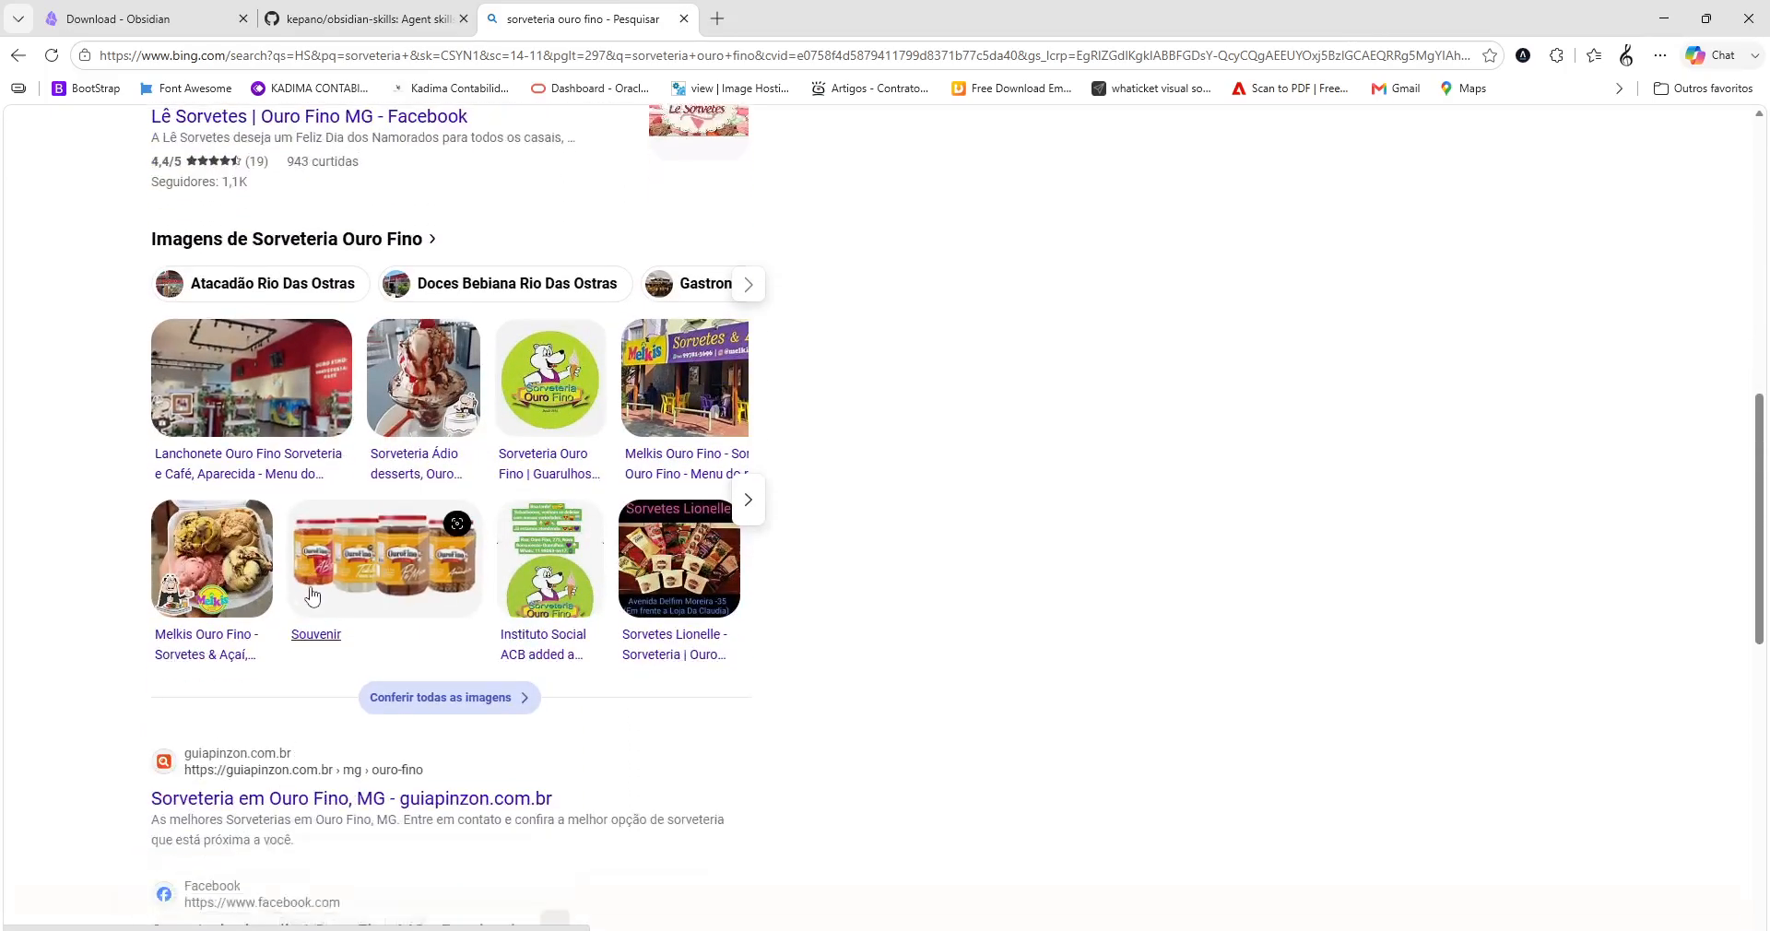
scroll(286, 650, down, 3)
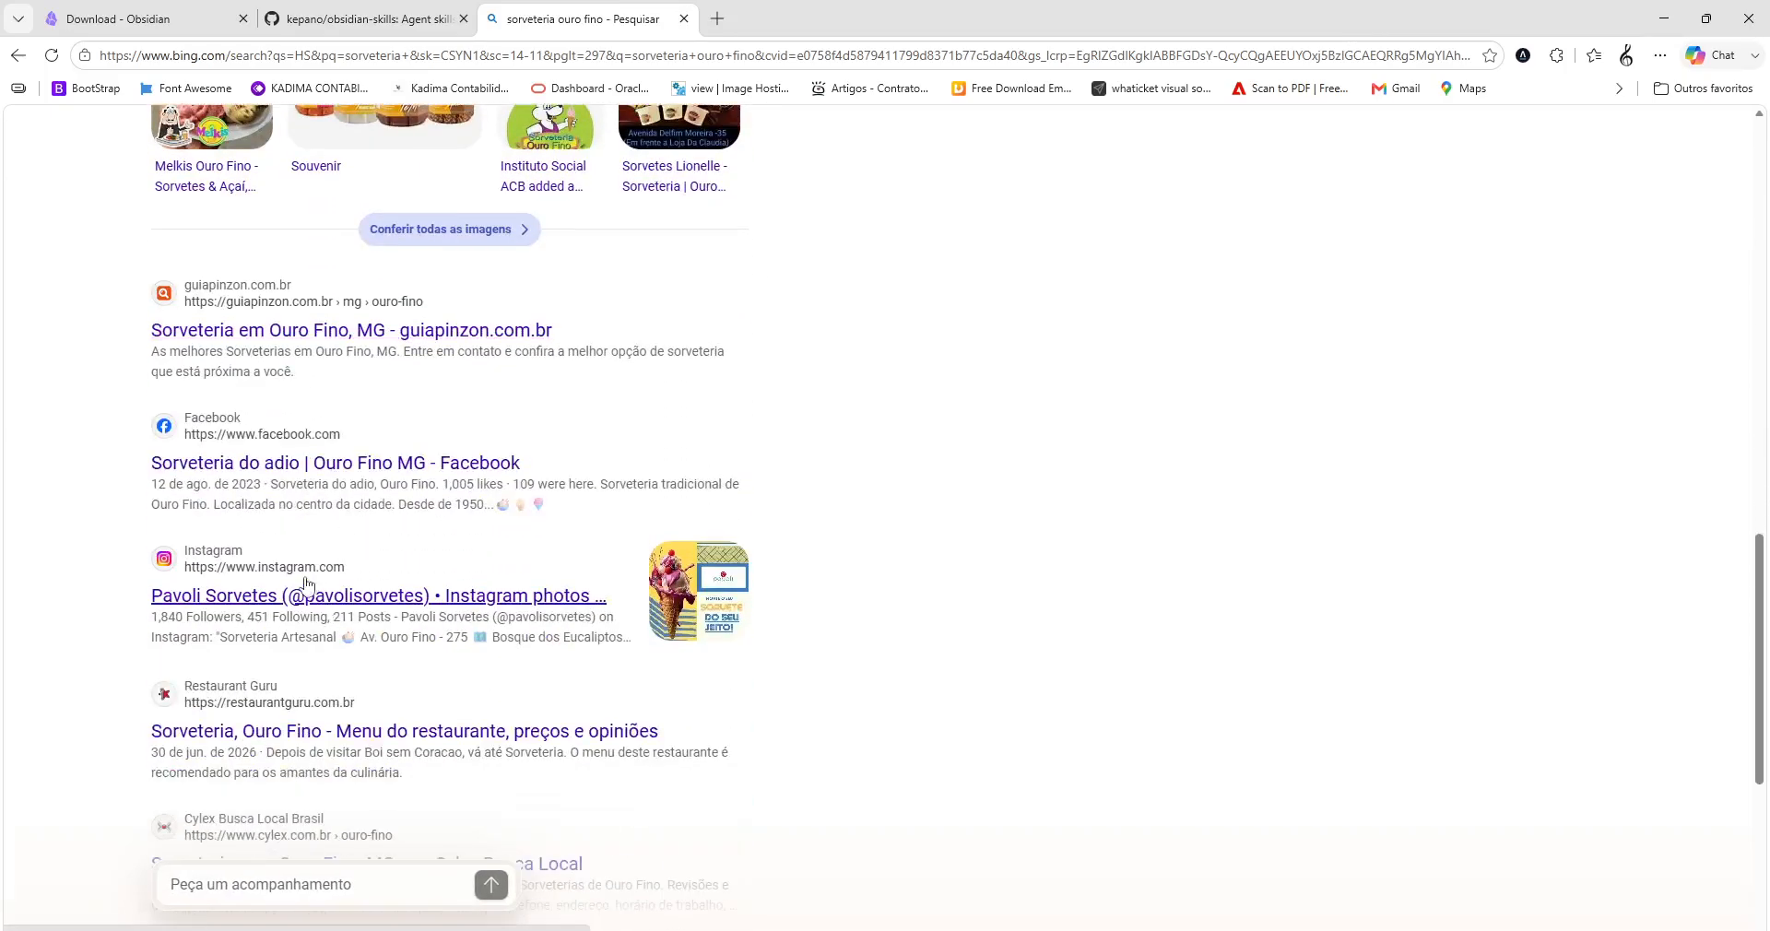
click(296, 591)
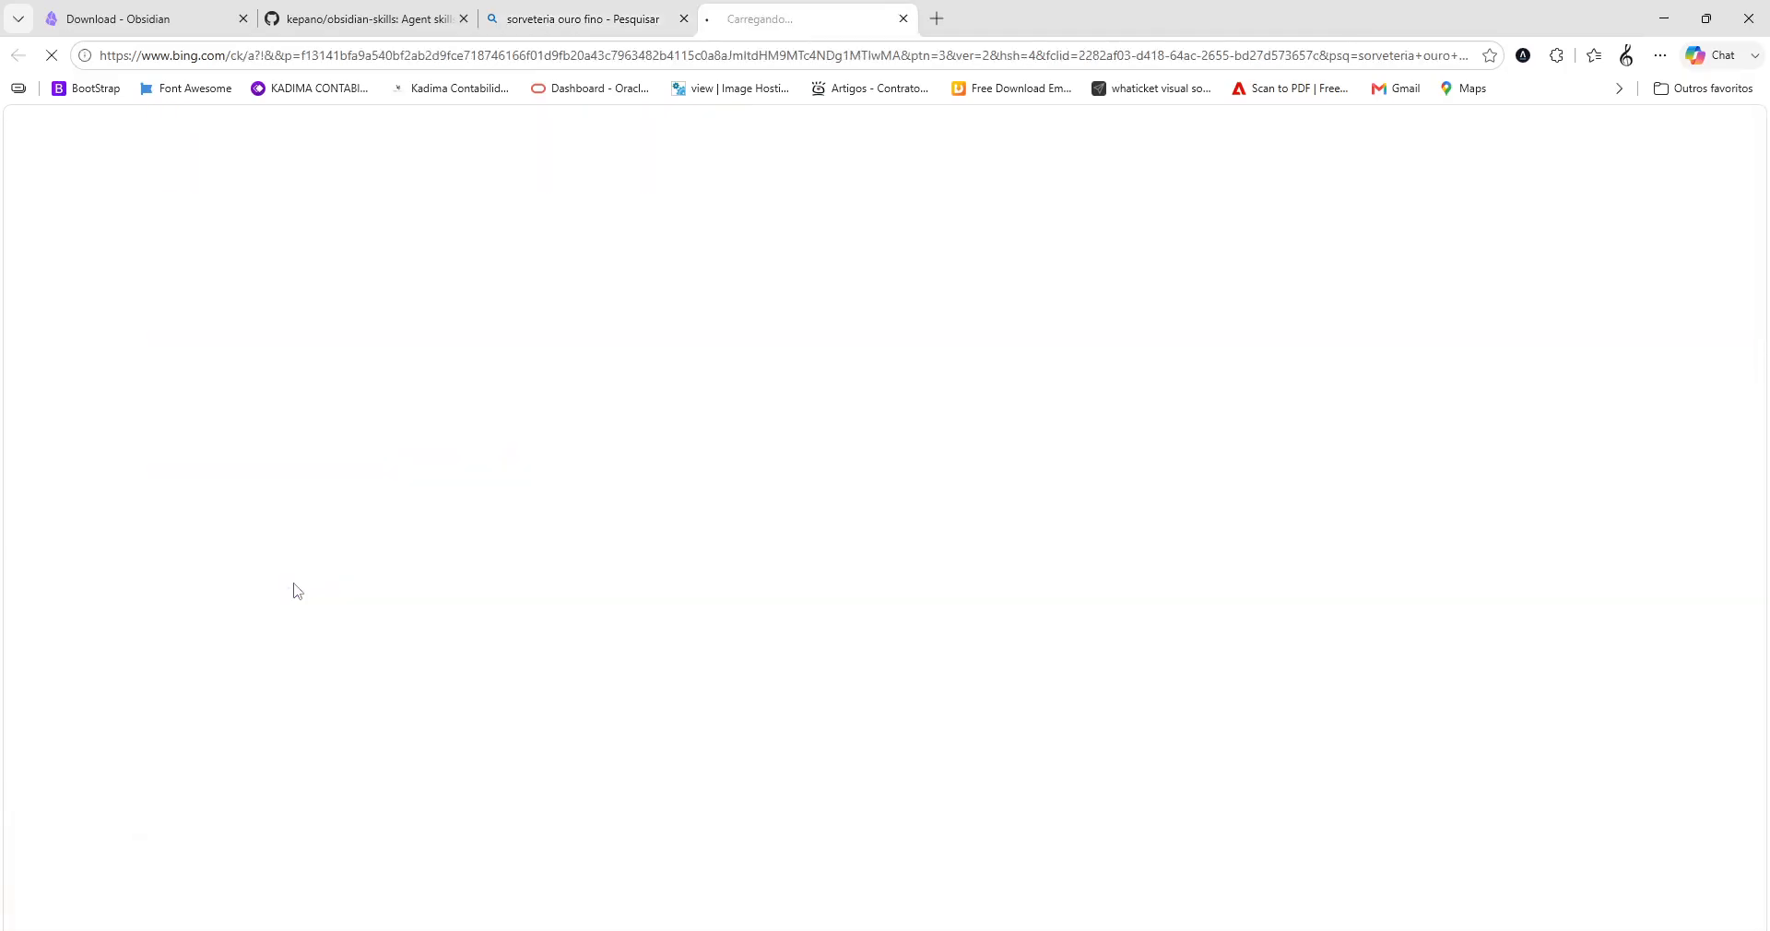
click(701, 63)
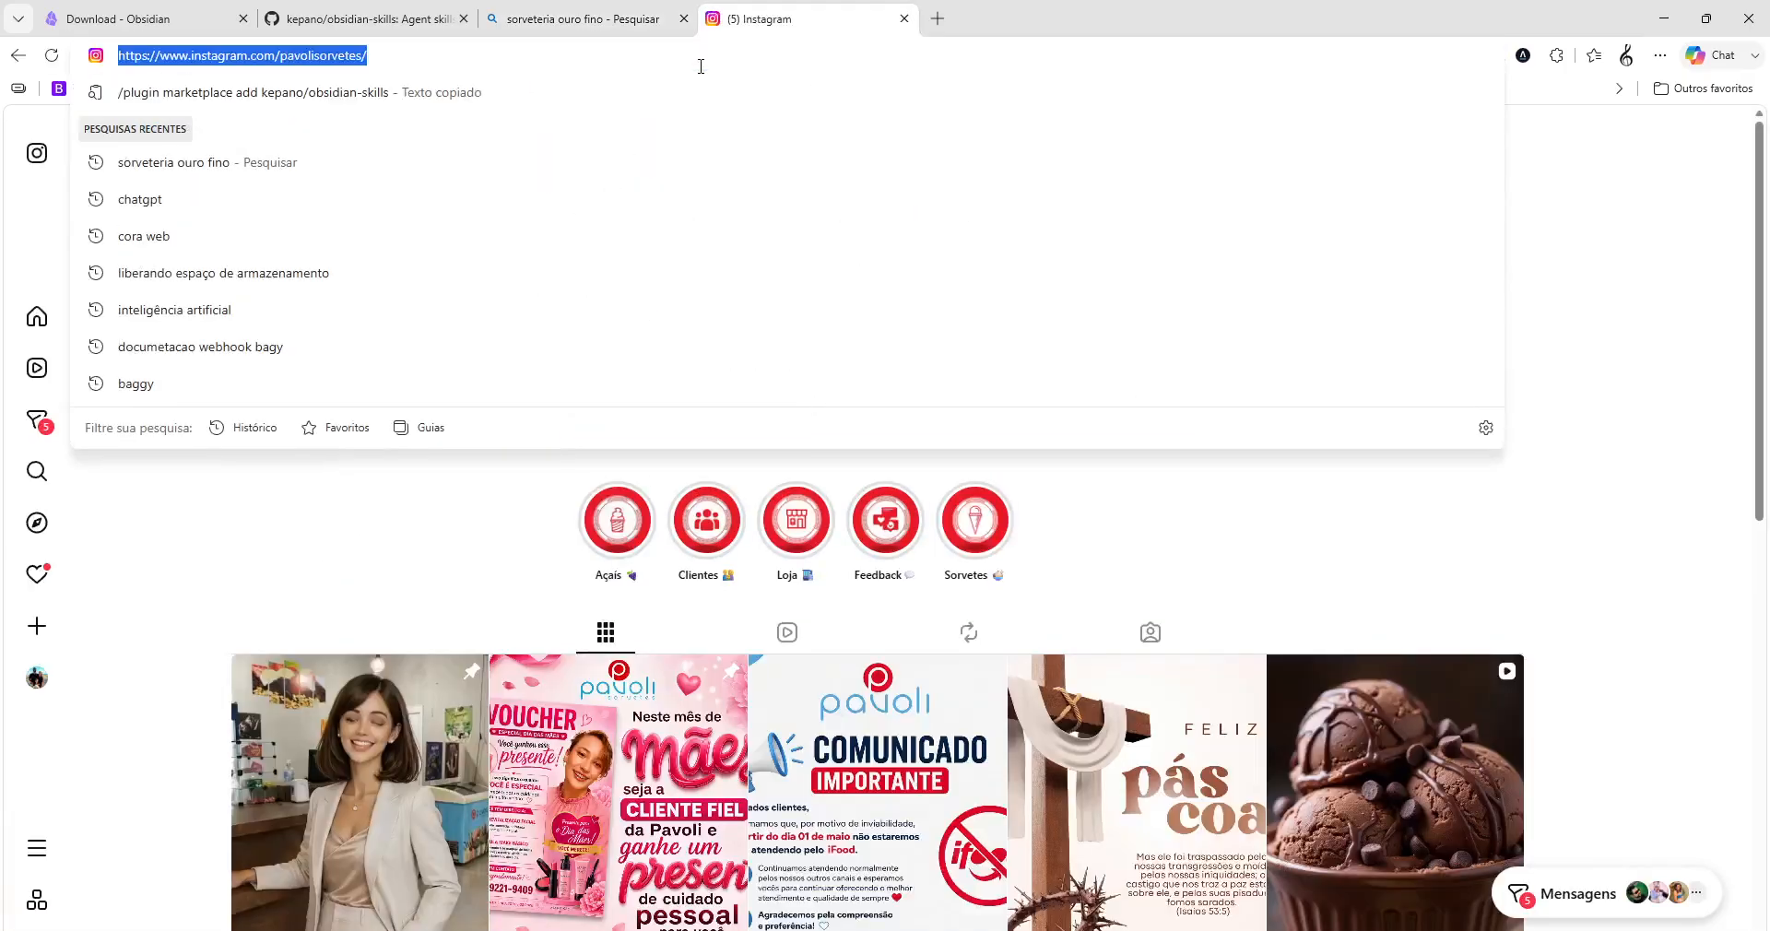
key(alt+Tab)
key(alt+Tab)
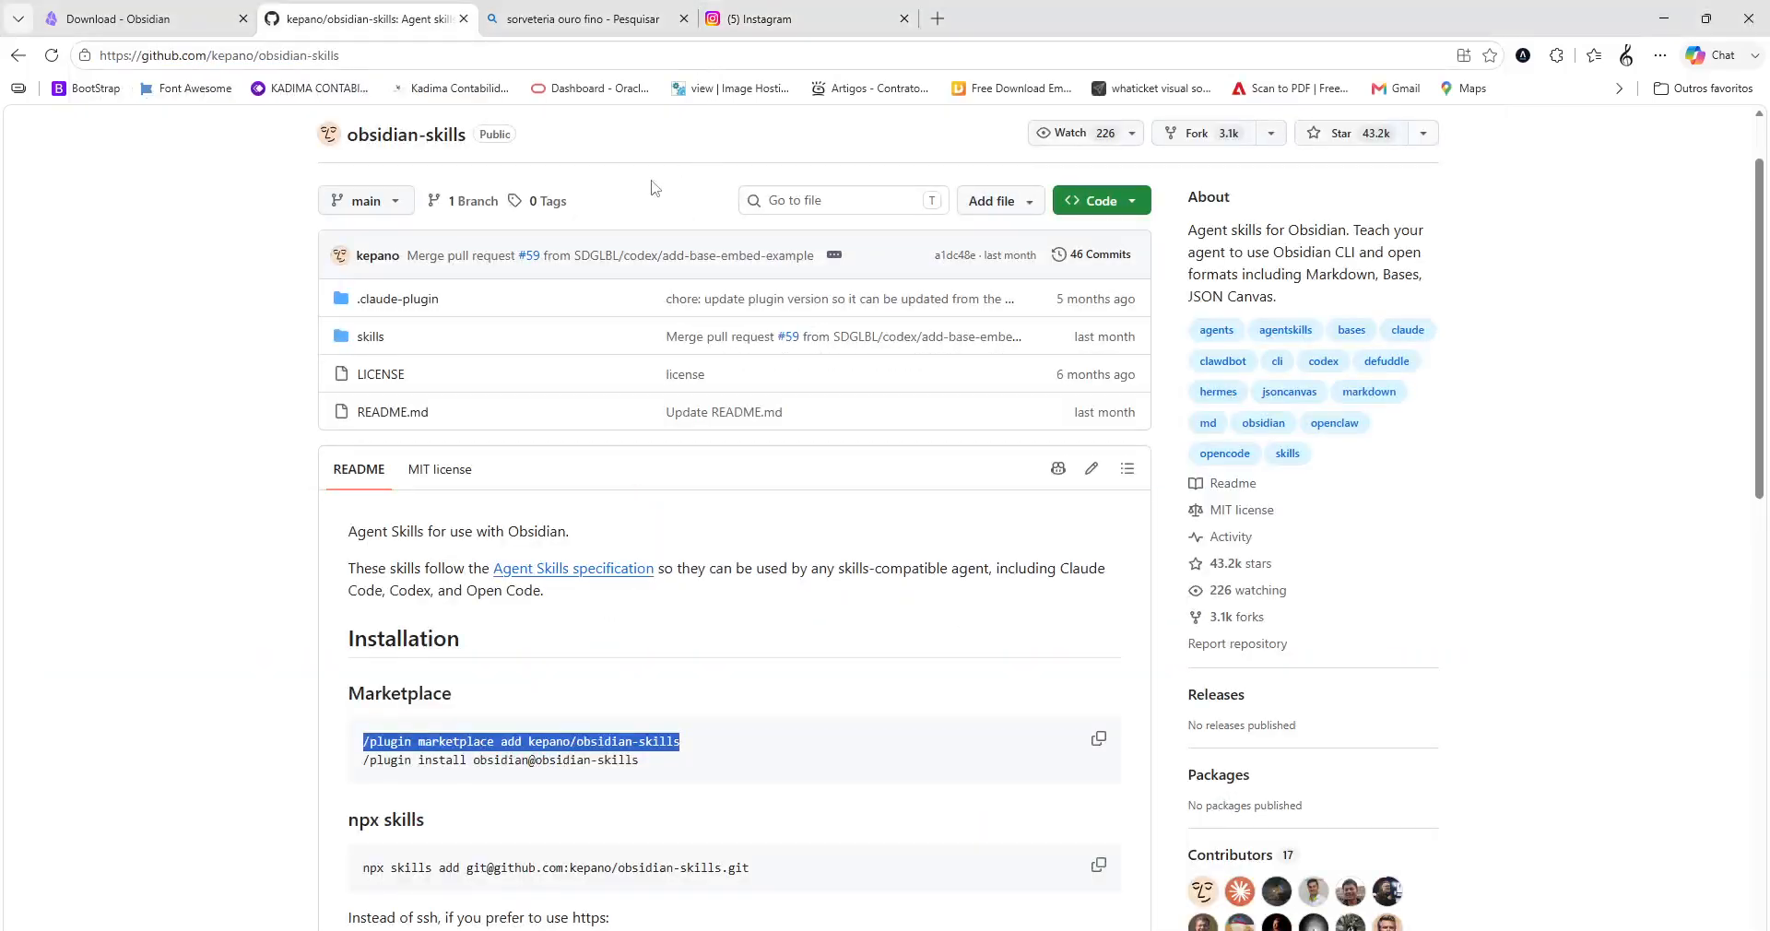
key(alt+Tab)
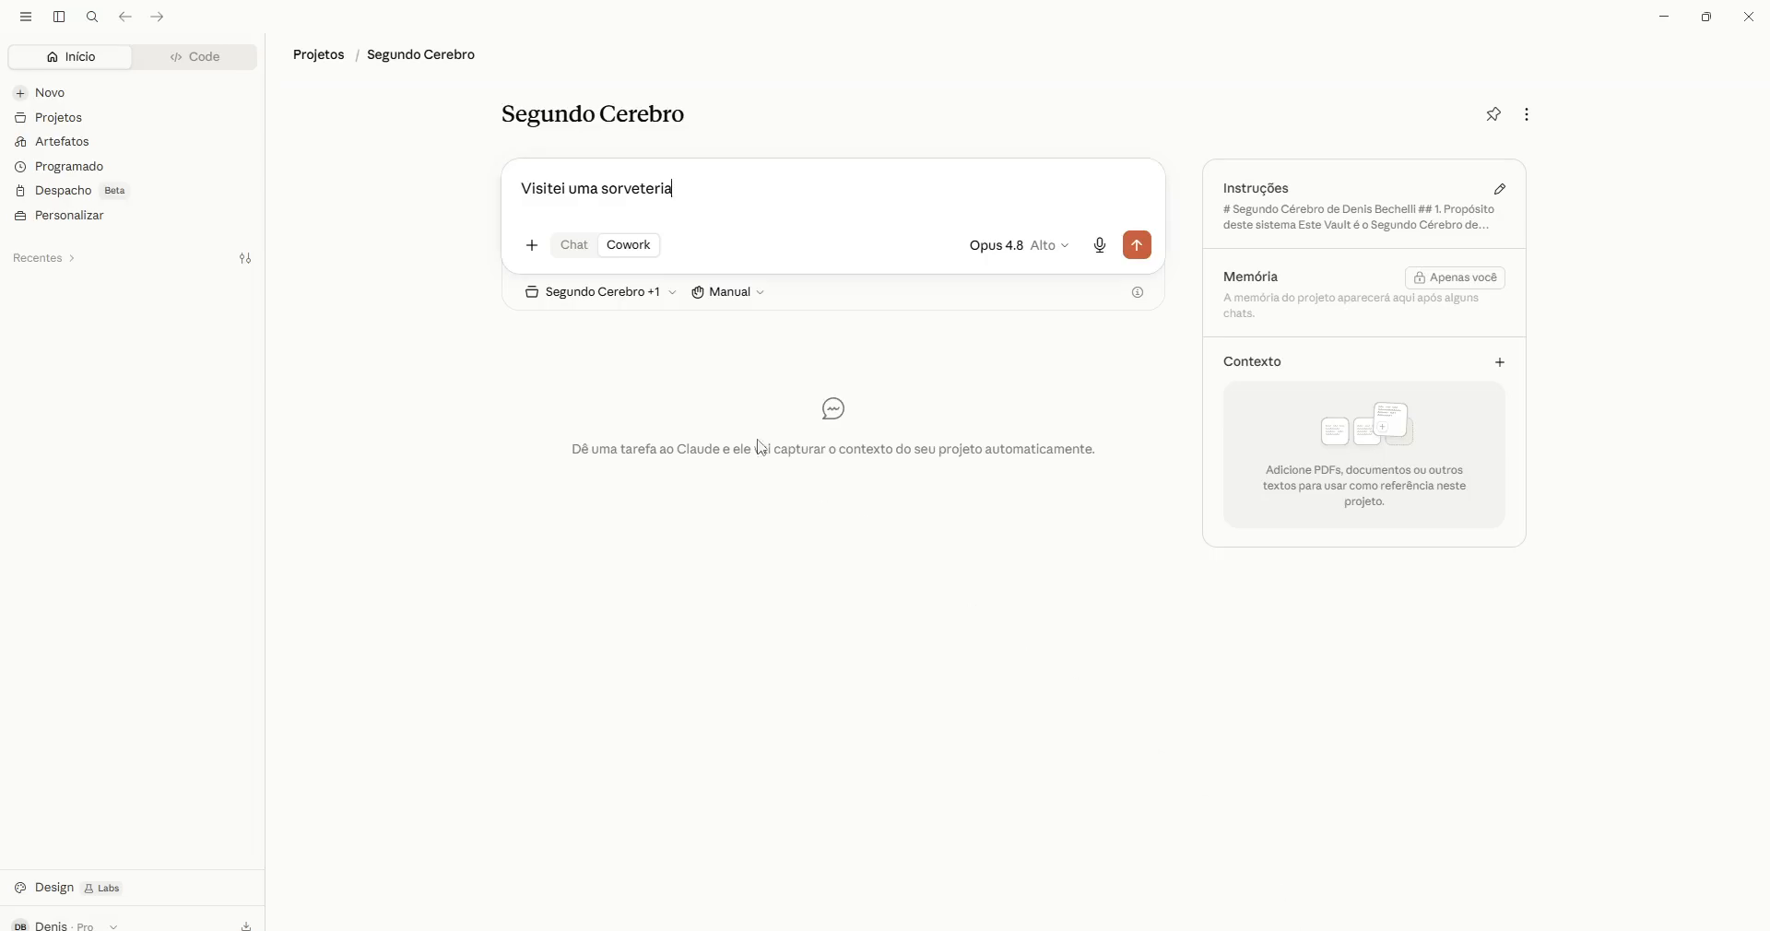
- Add the copied Pavoli Sorvetes Instagram link to the prompt, followed by "conversei com a proprietaria" and the owner's name
text((5) Instagram)
text(conversei a)
key(BackSpace)
text(coma)
key(BackSpace)
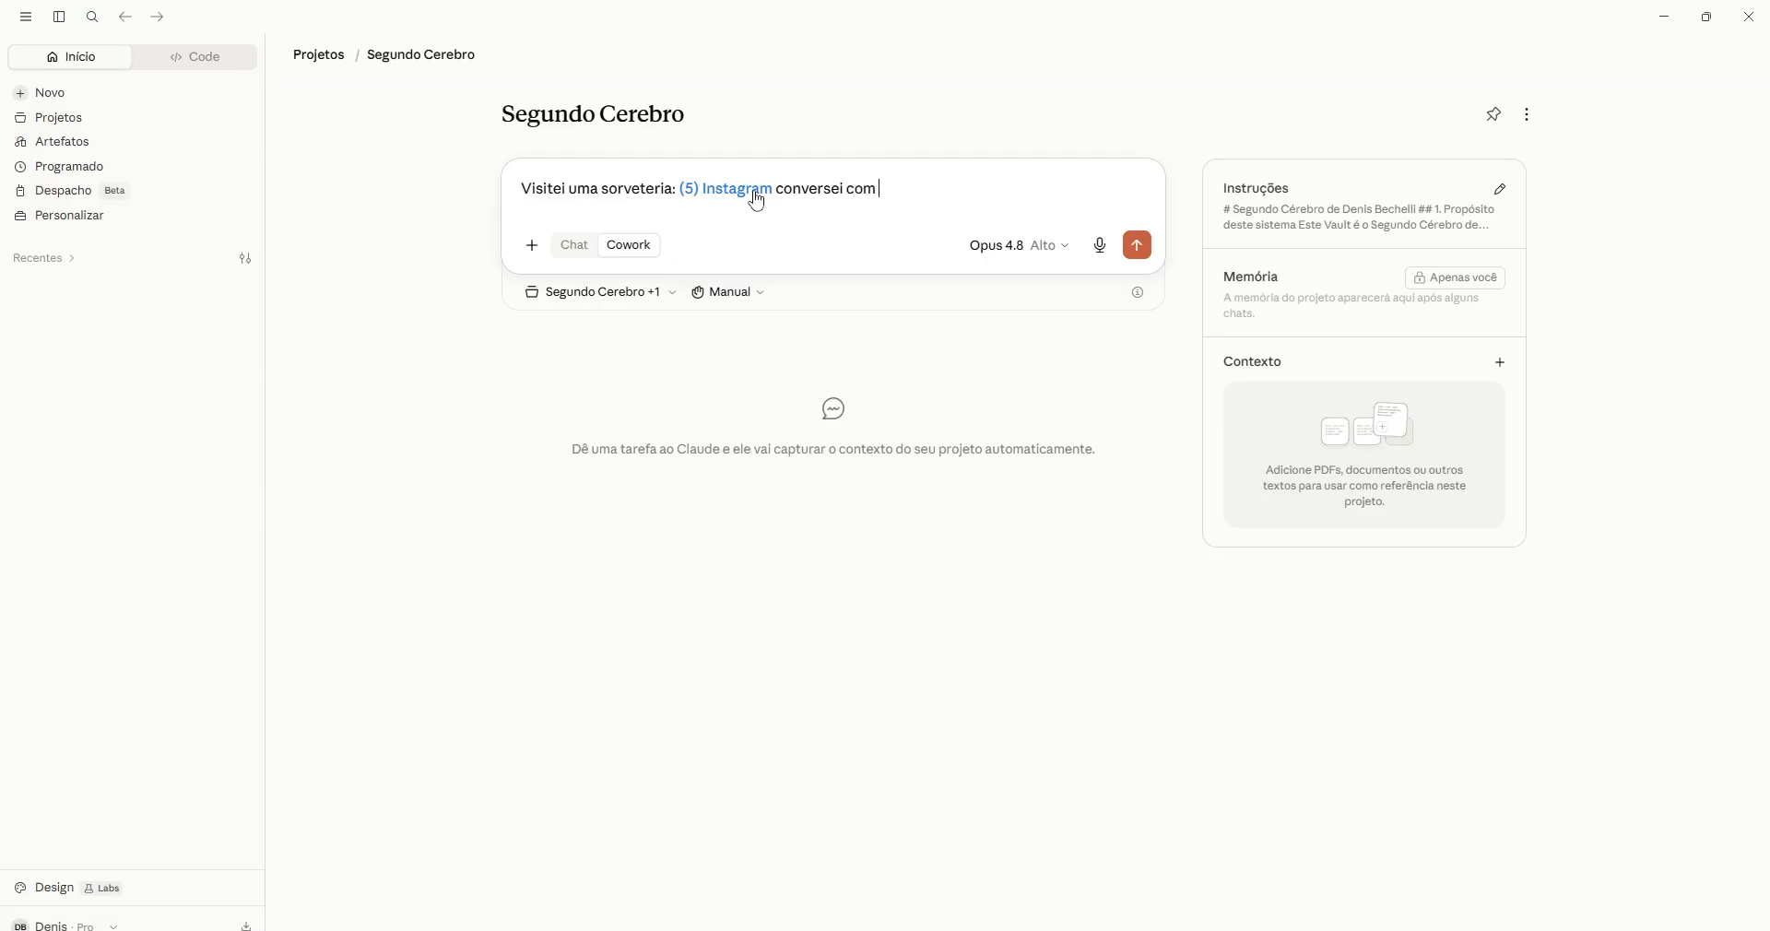
text(proprietaria Dna Maria)
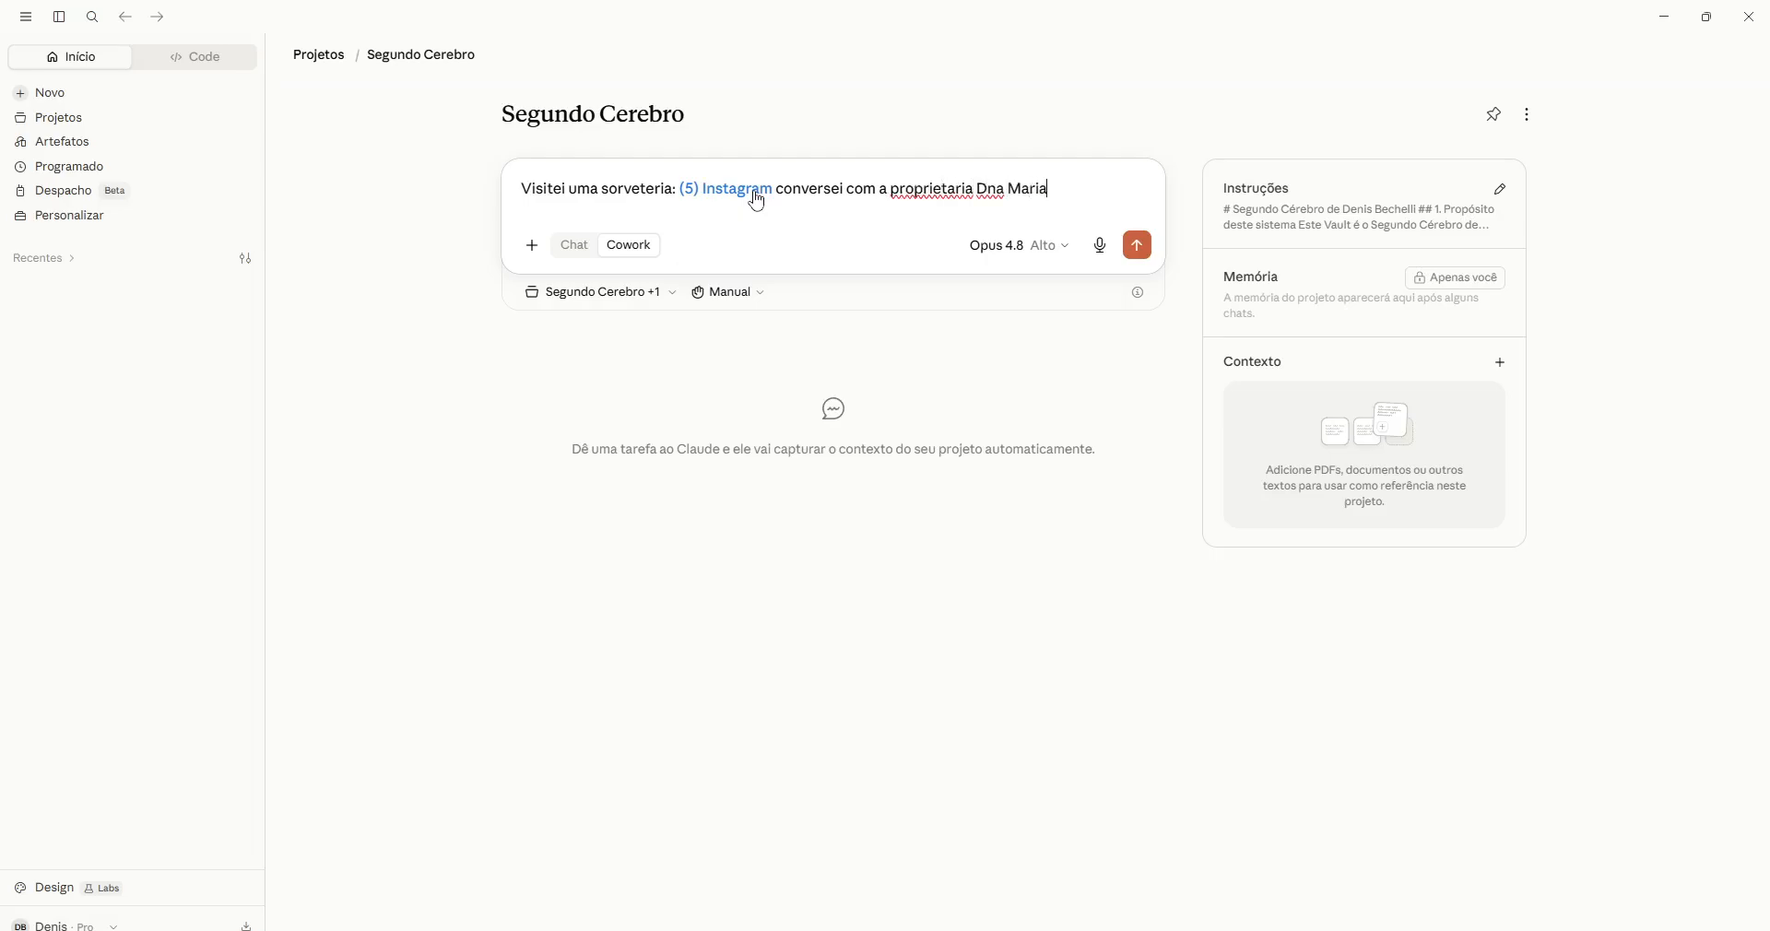
- Continue the prompt with "que tem interesse em desenvolver um projeto de IA onde seus clientes possam se comunicar usando ChatGPT ou Claude"
text( que tem interesse em desen)
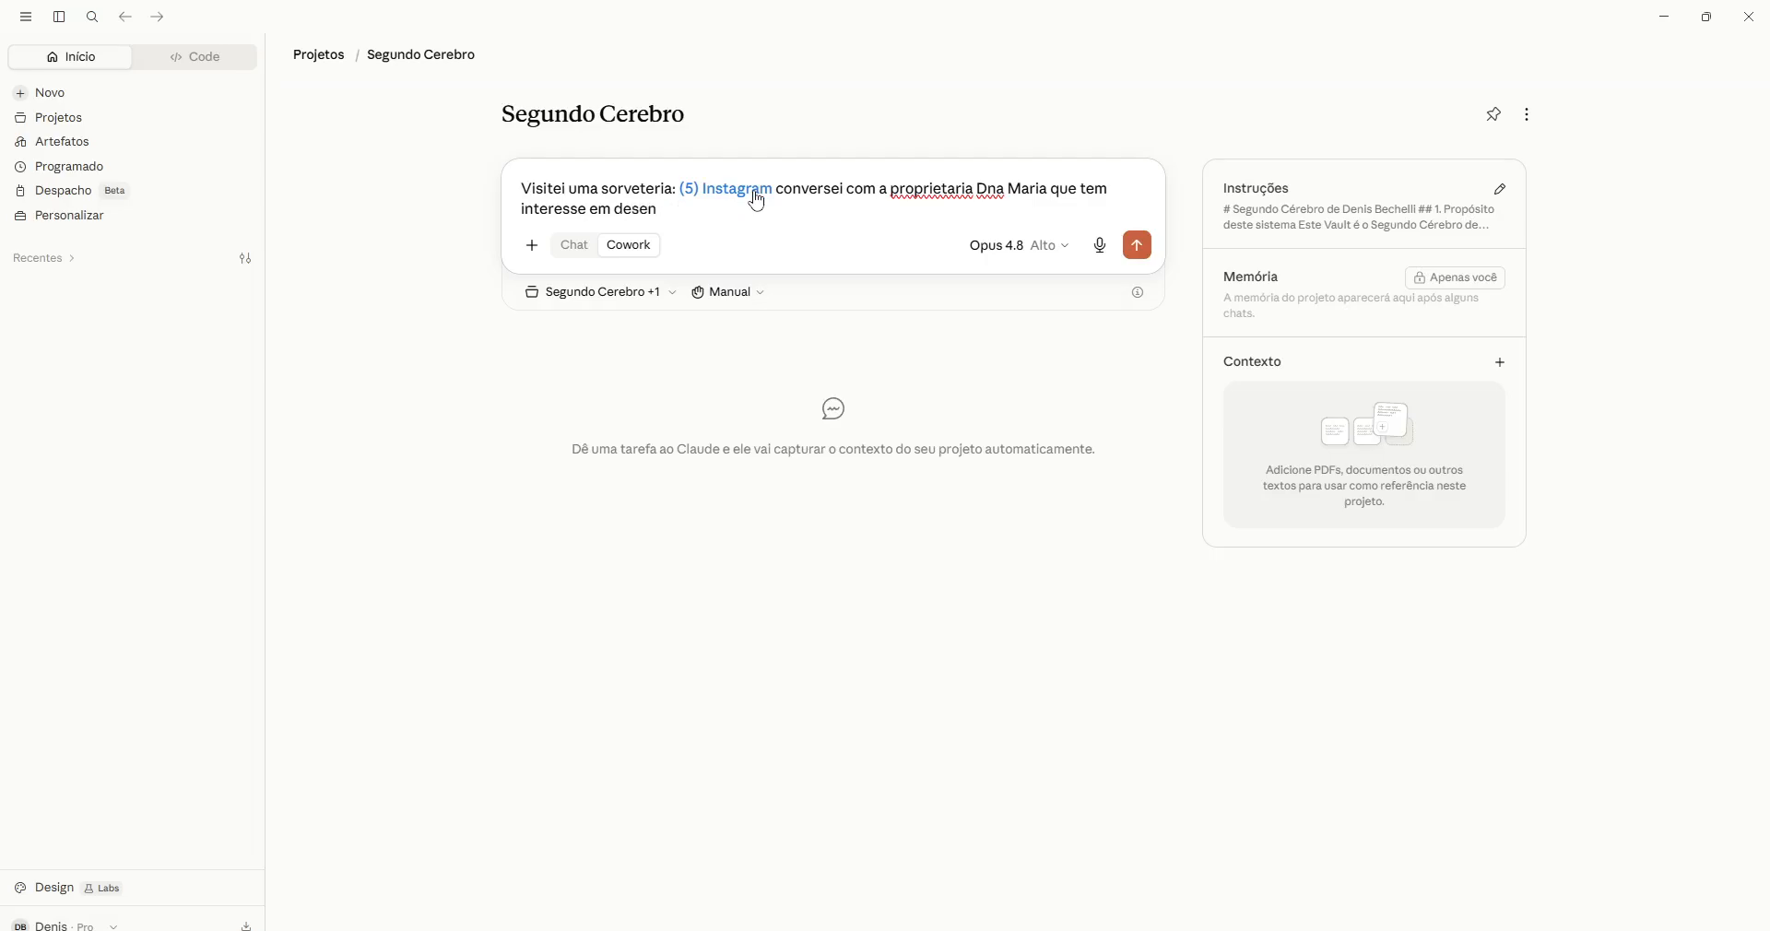
text(mvvolver um projeto de IA onde seus c)
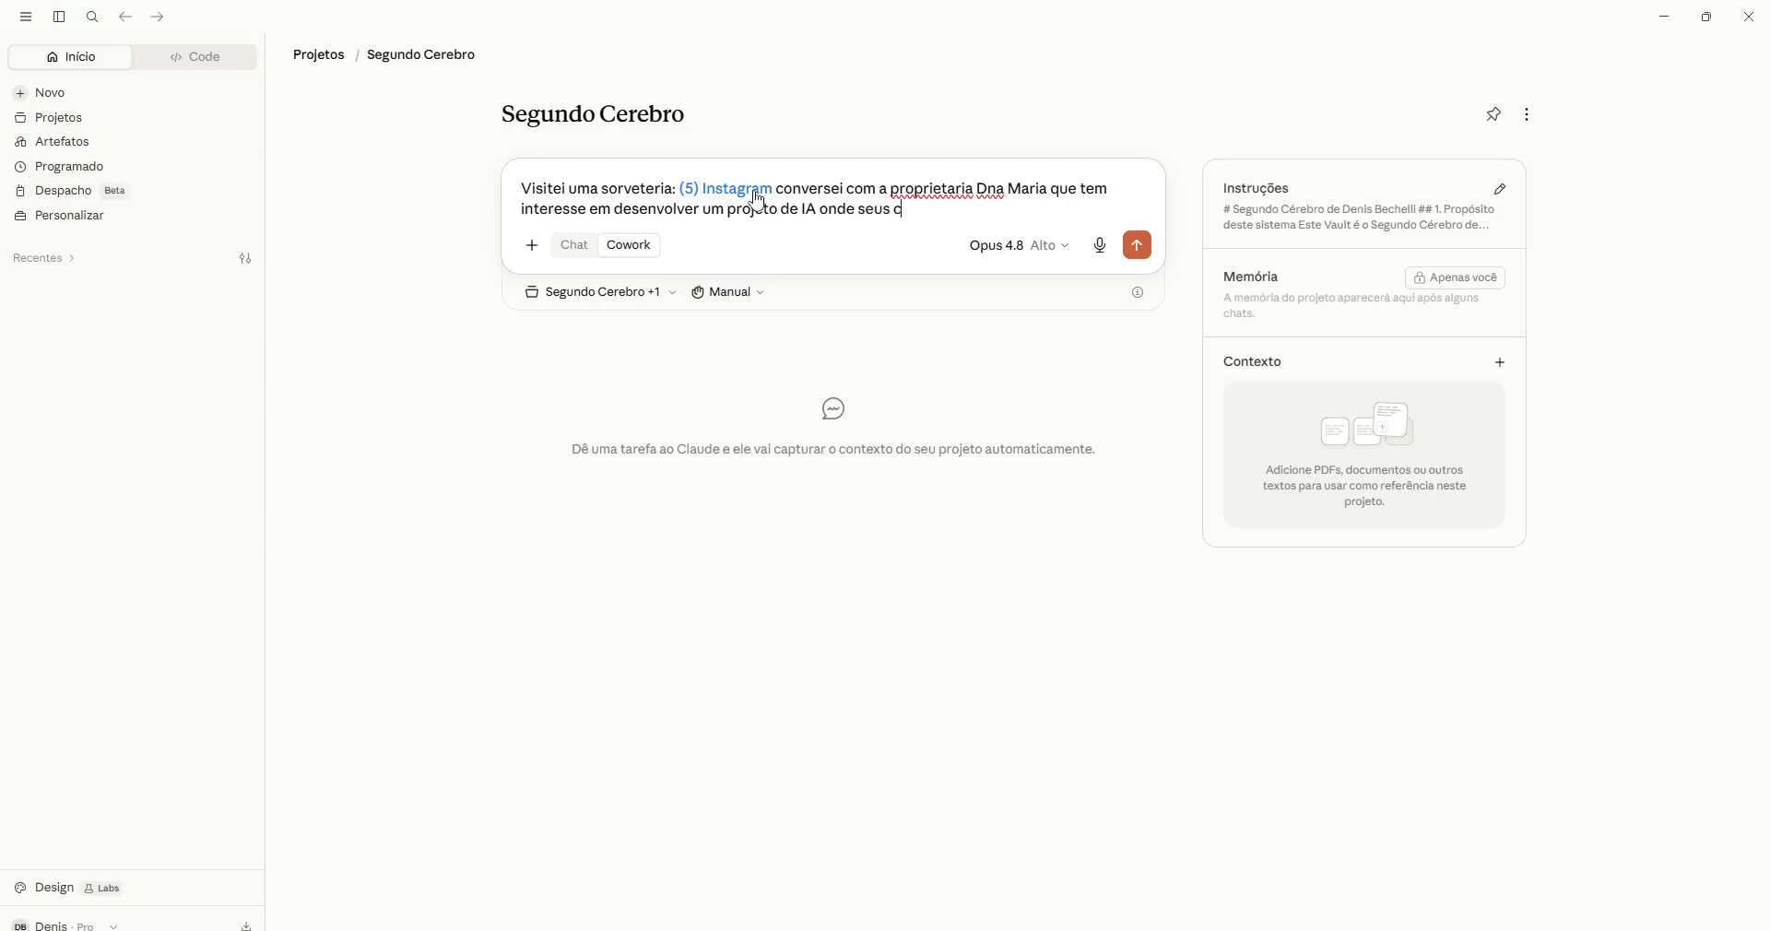
text(lientes possam se comuinicar usando)
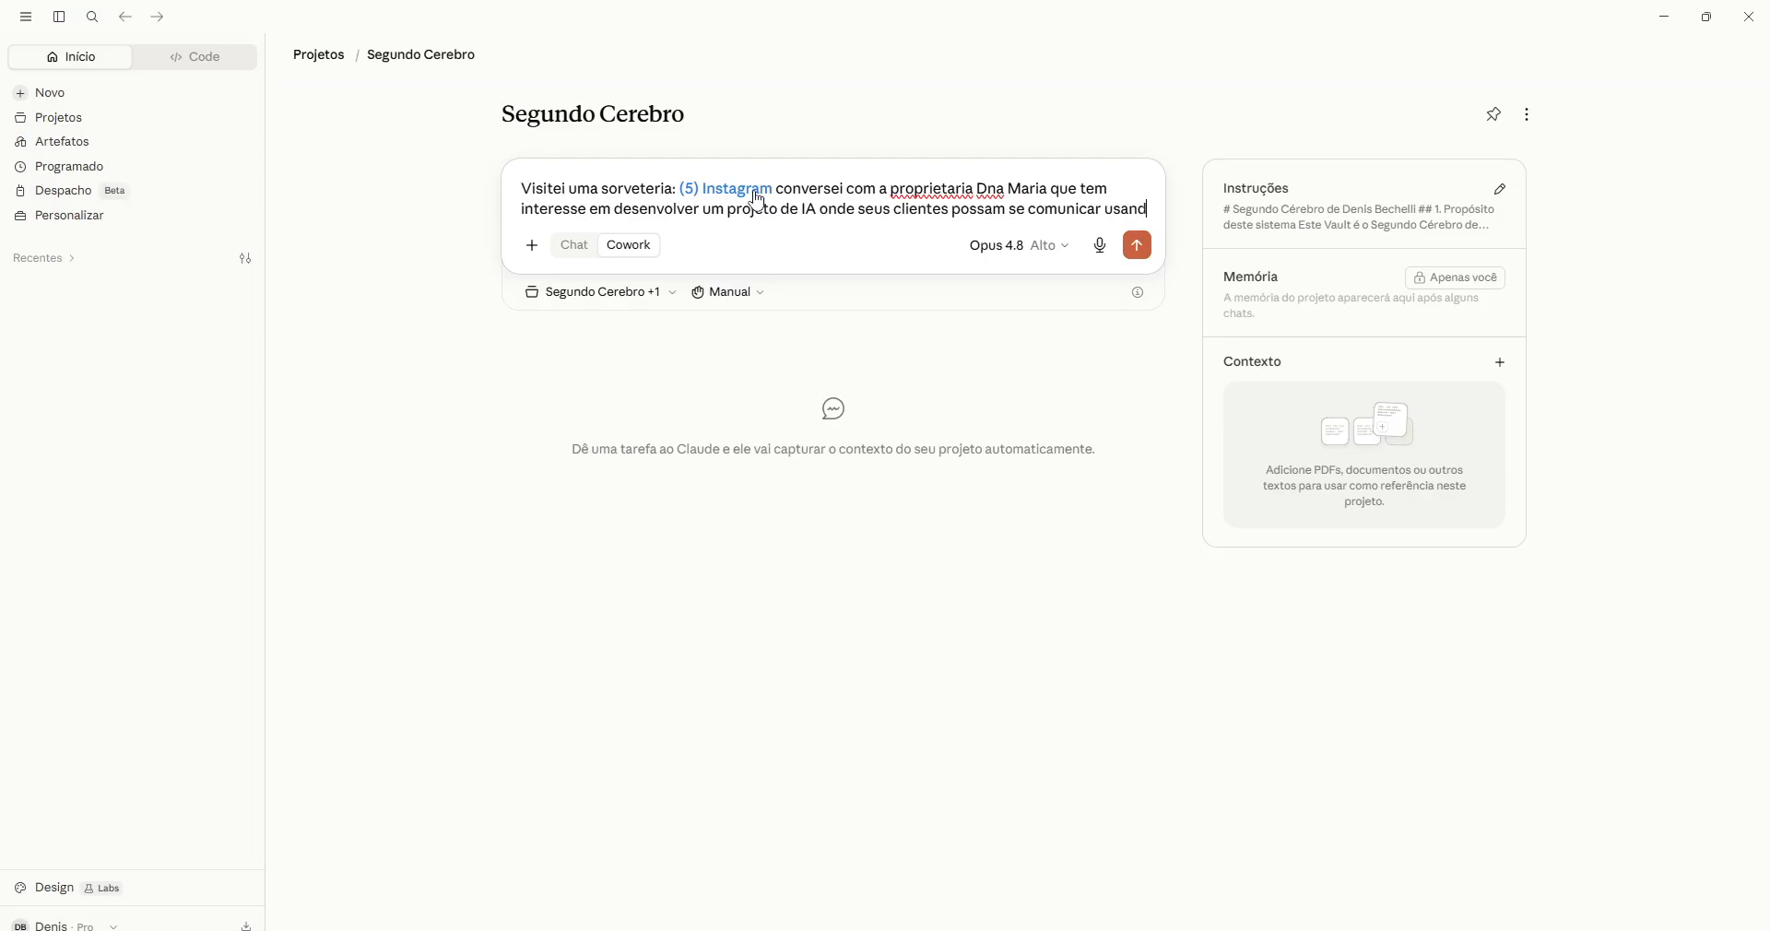
text( Chat)
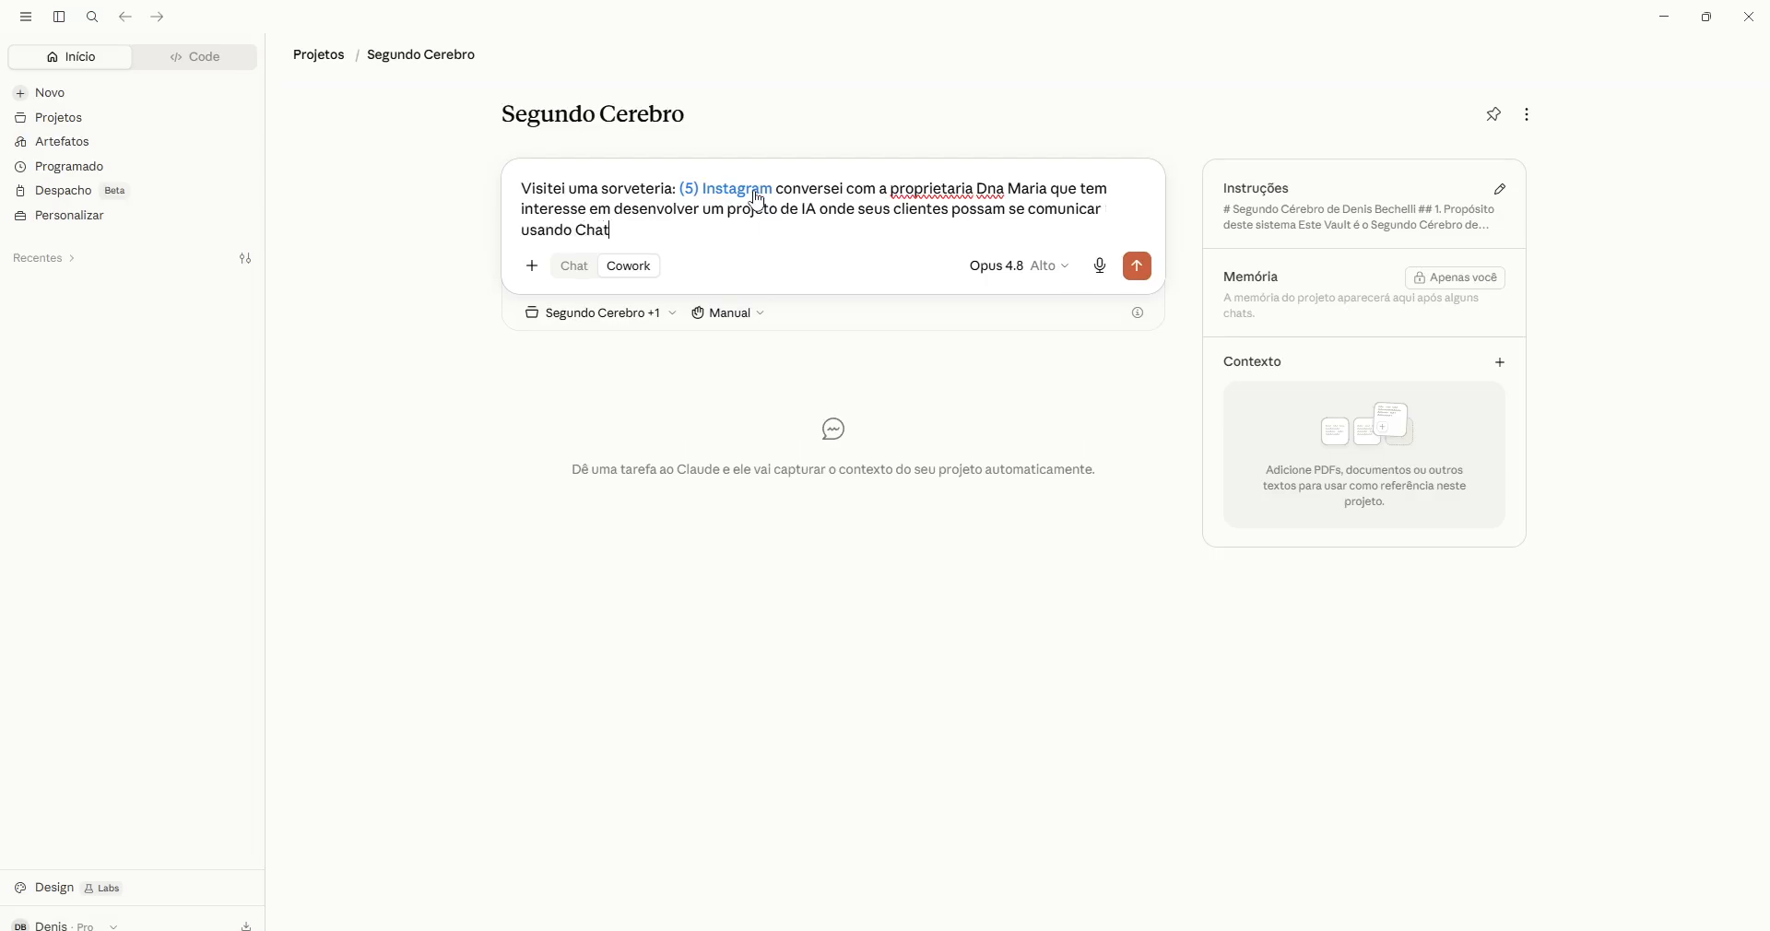
text(GPT ou Claude)
- Correct the misspelled word in the prompt to "proprietária" and send the prompt
right_click(936, 188)
click(1014, 211)
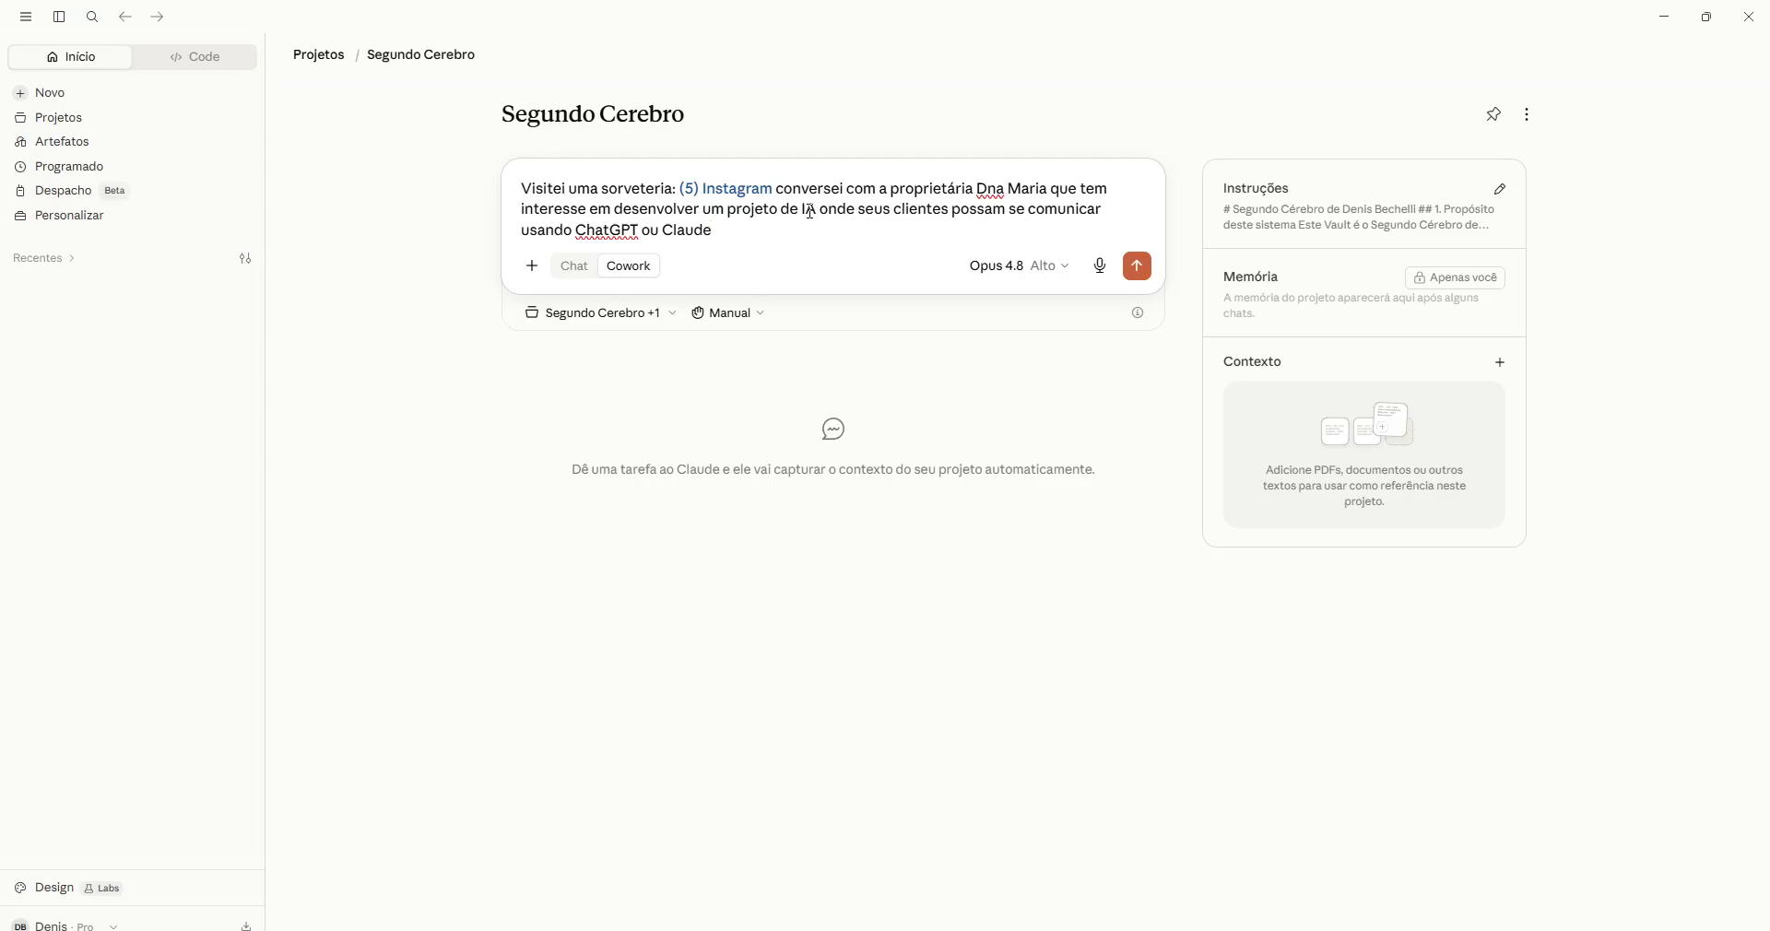
key(Return)
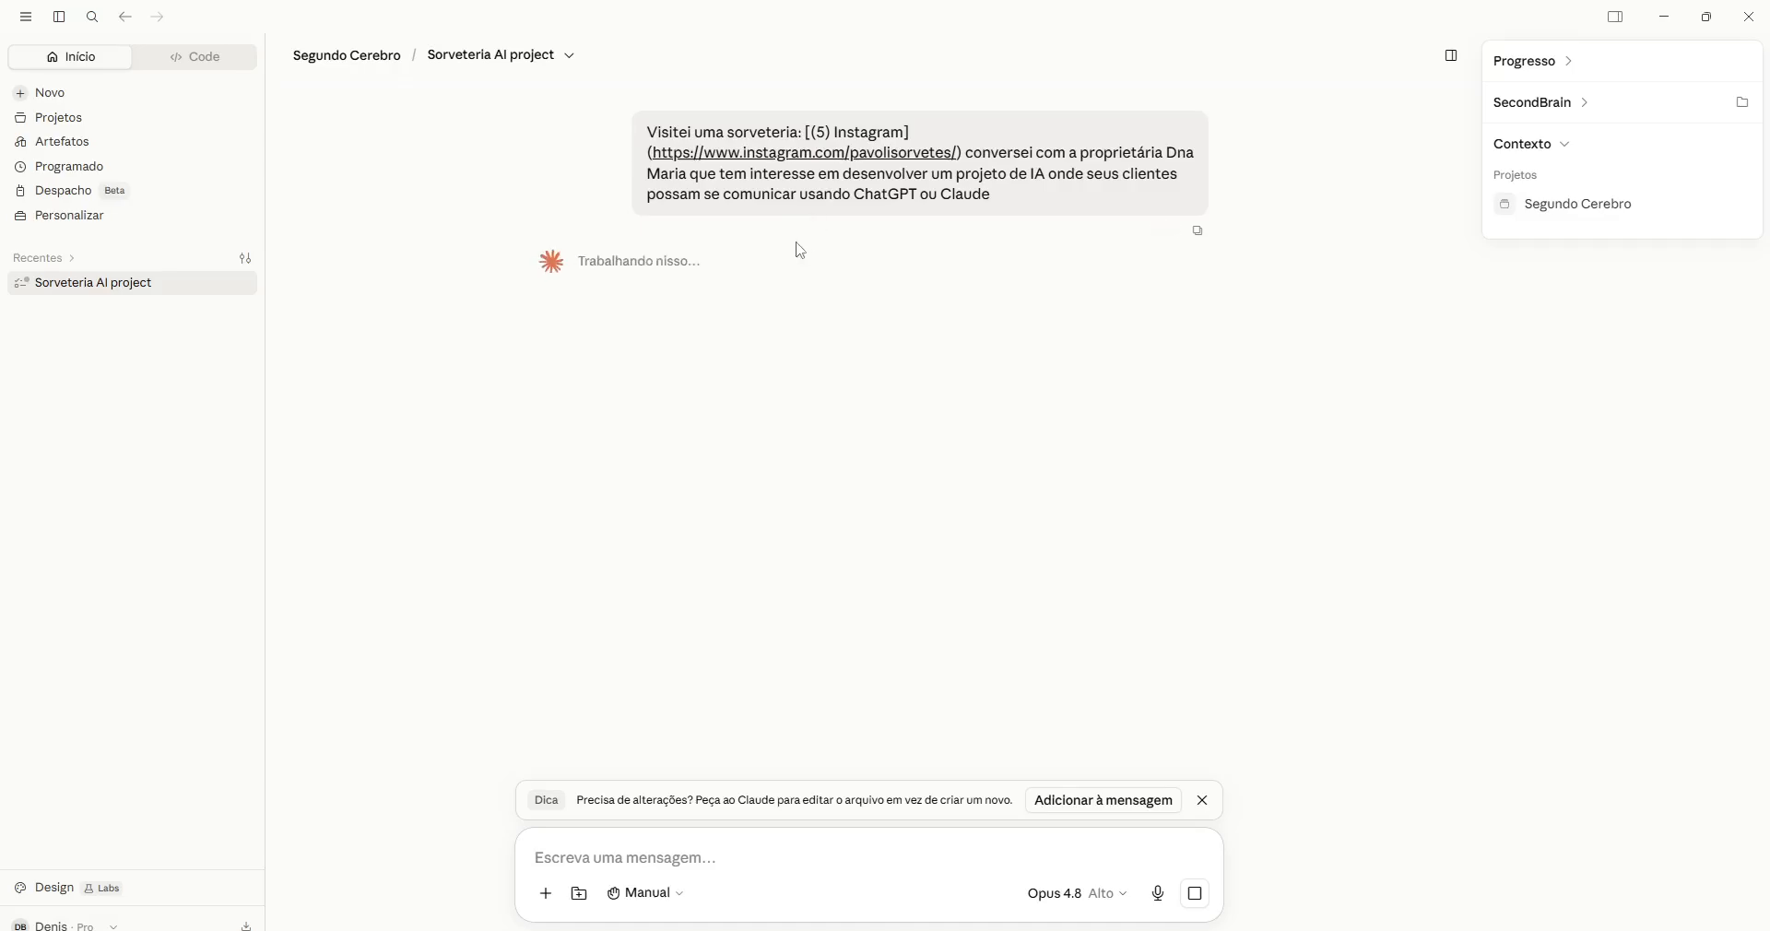
- Dismiss the tip above the message field and expand the Progresso and SecondBrain sections of the task
click(1204, 804)
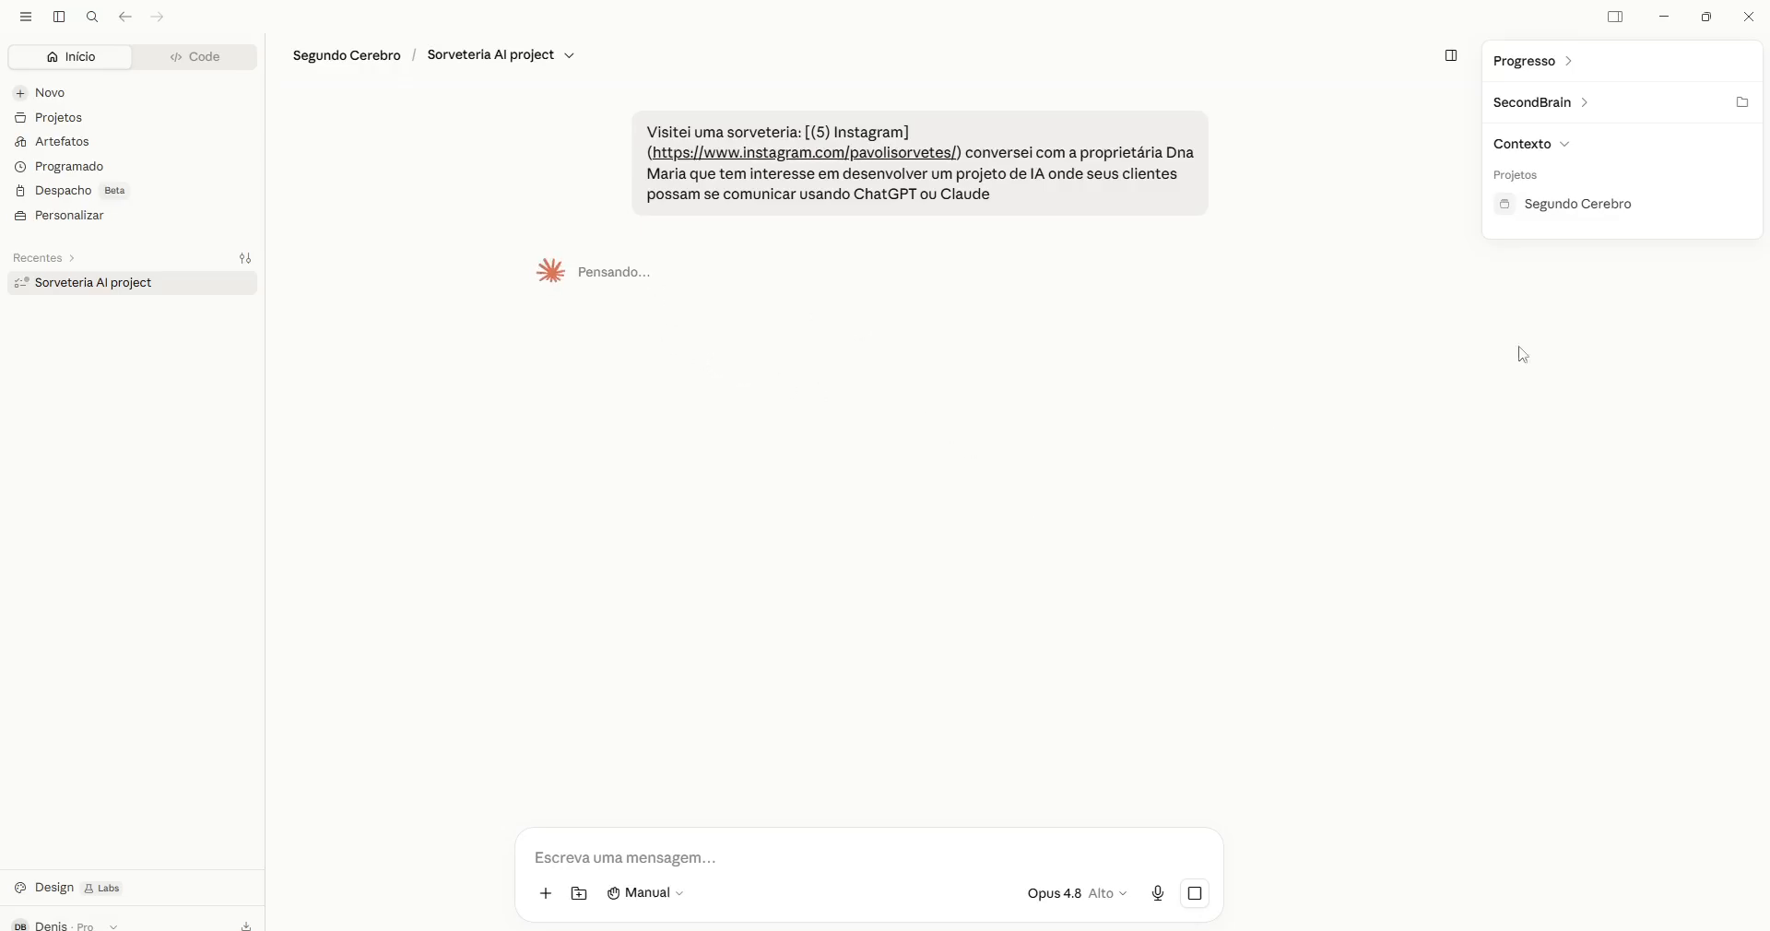
click(1573, 66)
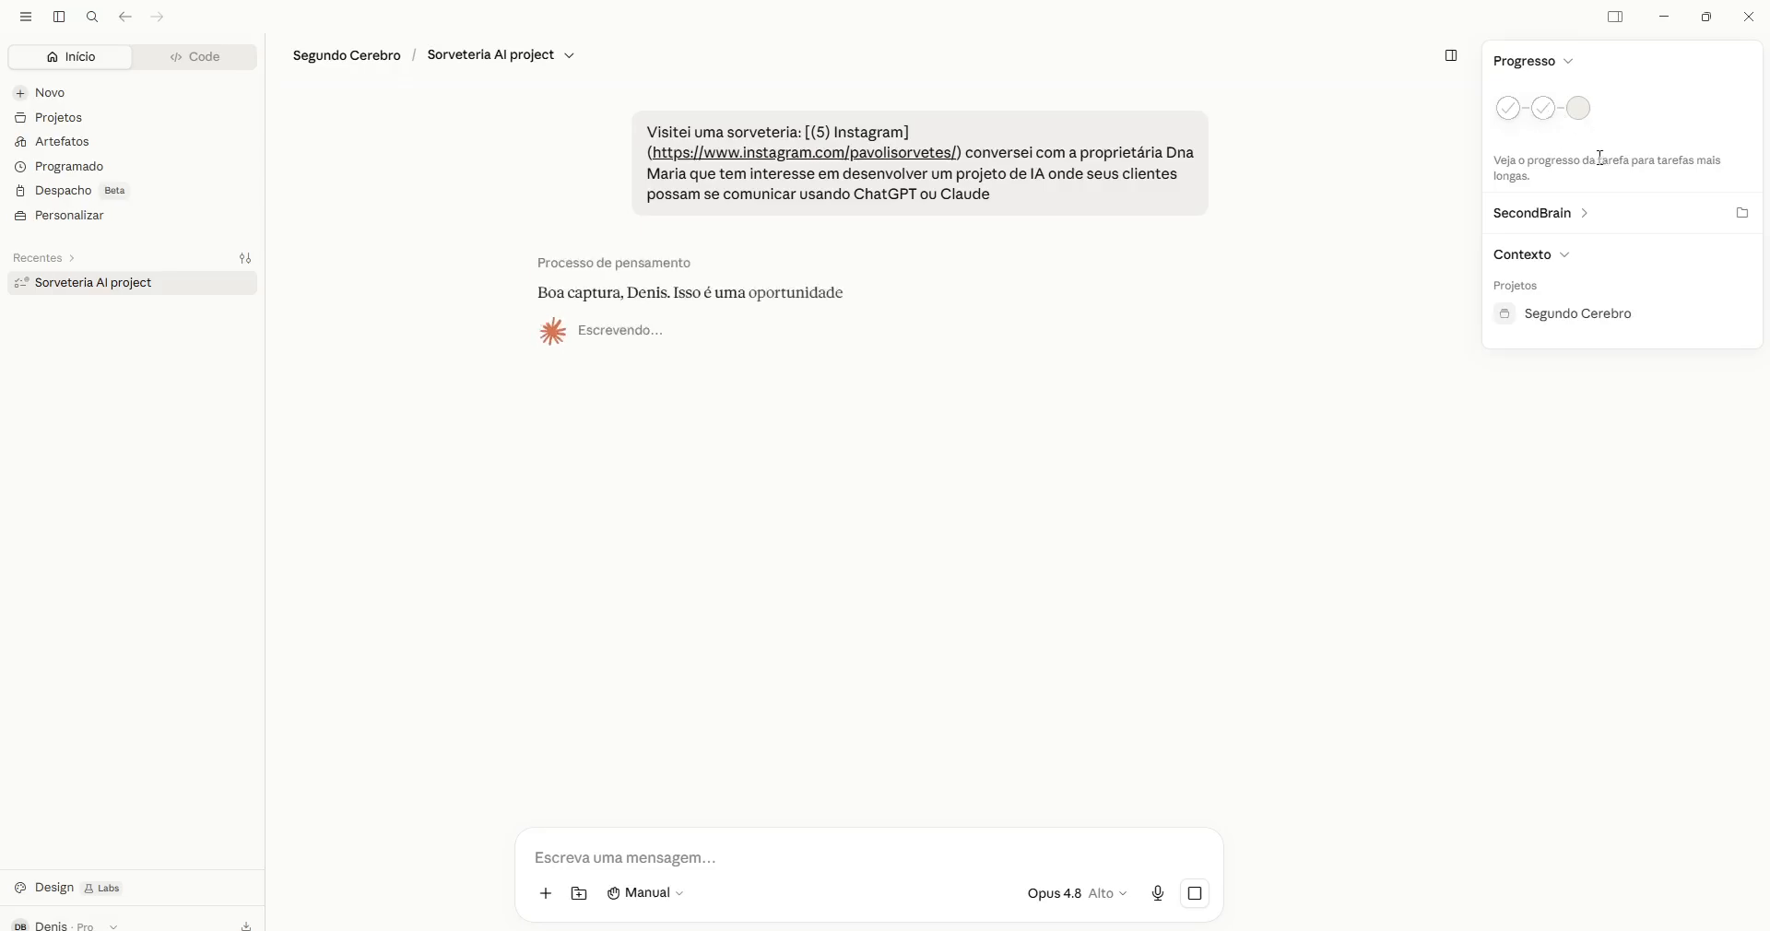
click(1582, 218)
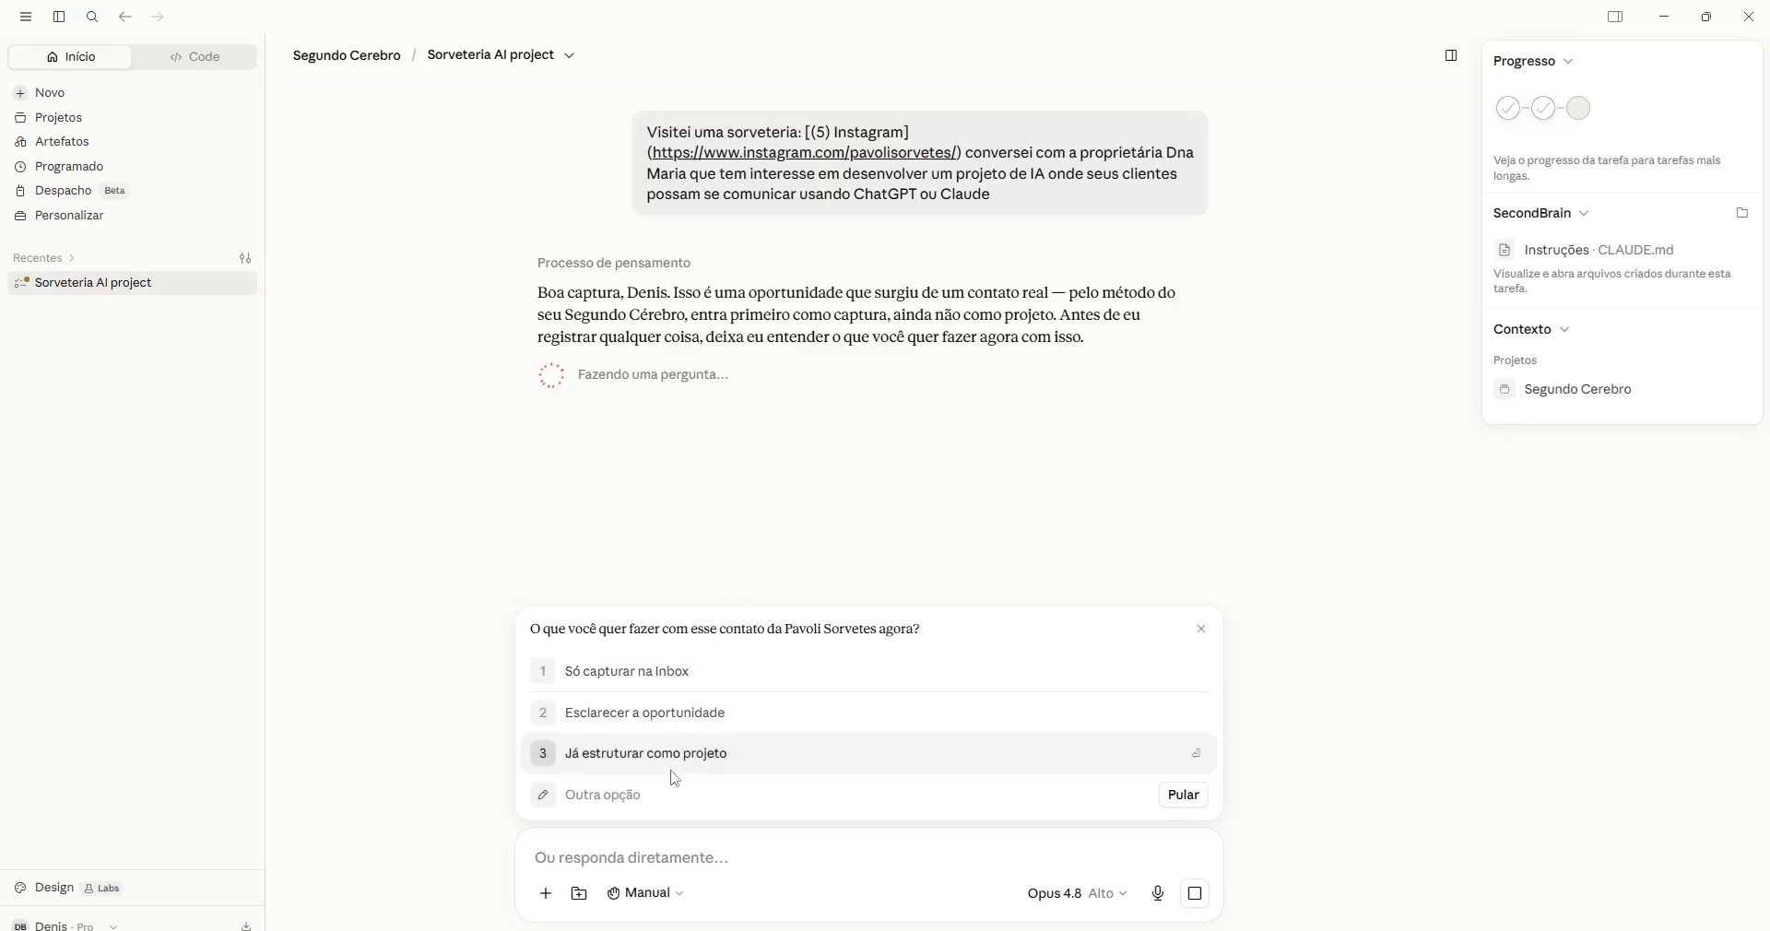
- Answer the question about the Pavoli Sorvetes contact with "Esclarecer a oportunidade" and read through the reply
click(649, 716)
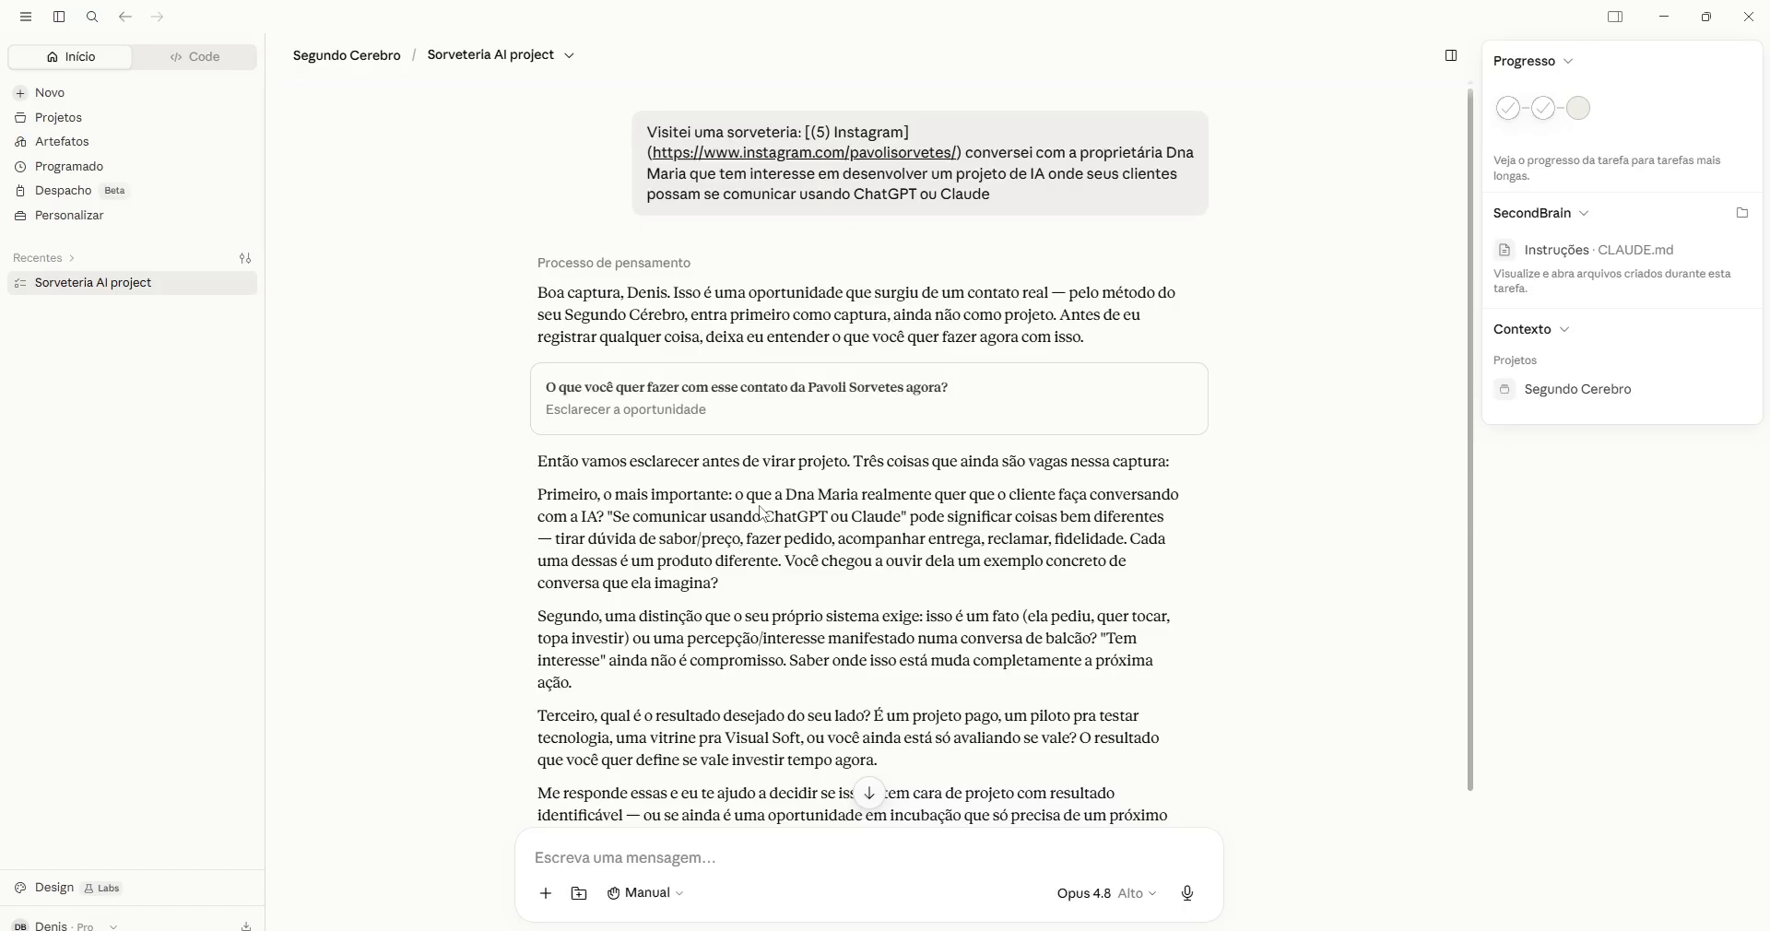
scroll(760, 512, down, 2)
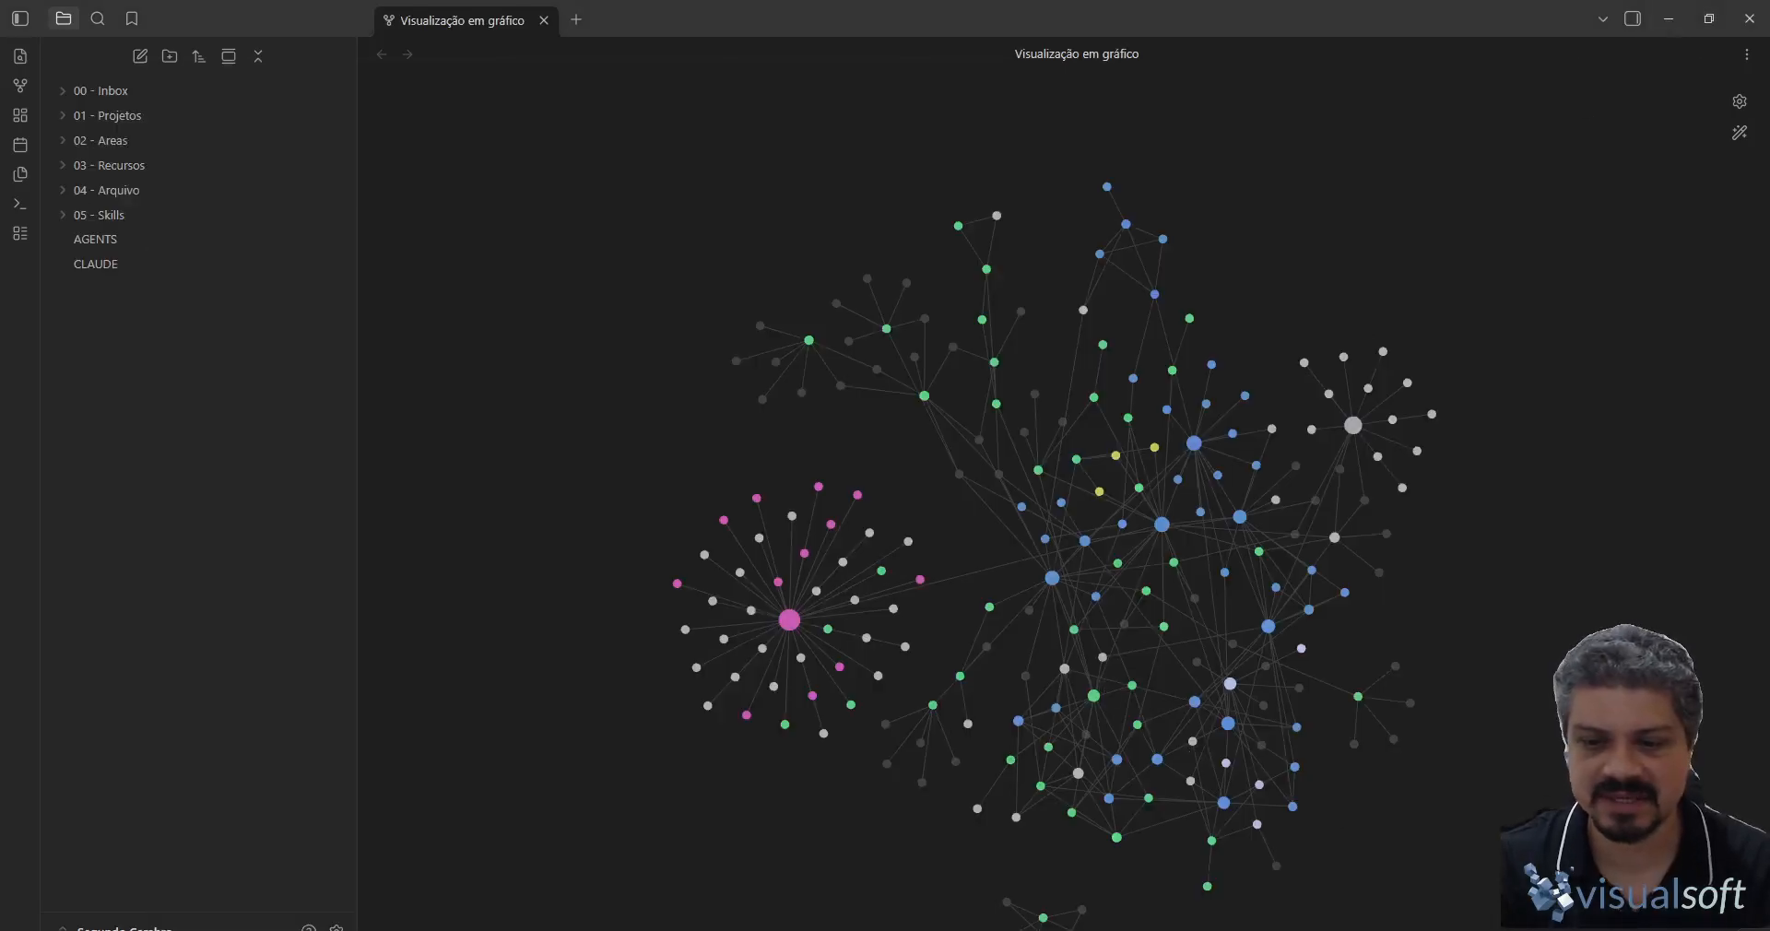
click(1379, 930)
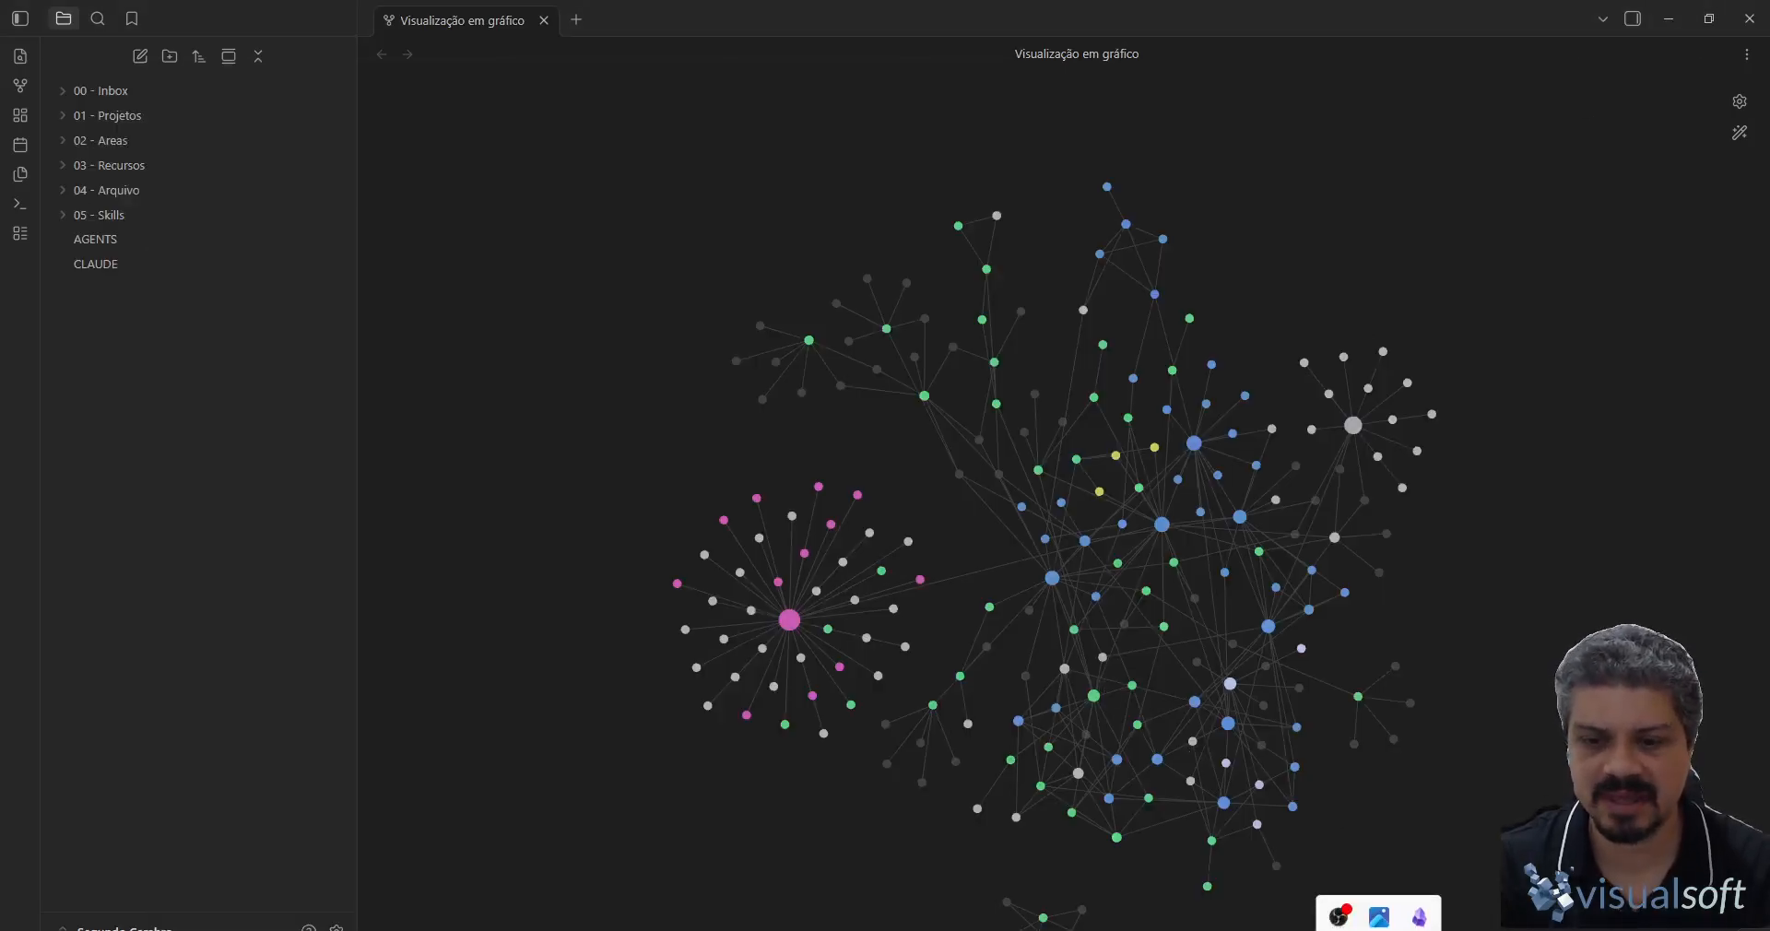
click(1378, 930)
click(1379, 930)
click(1379, 930)
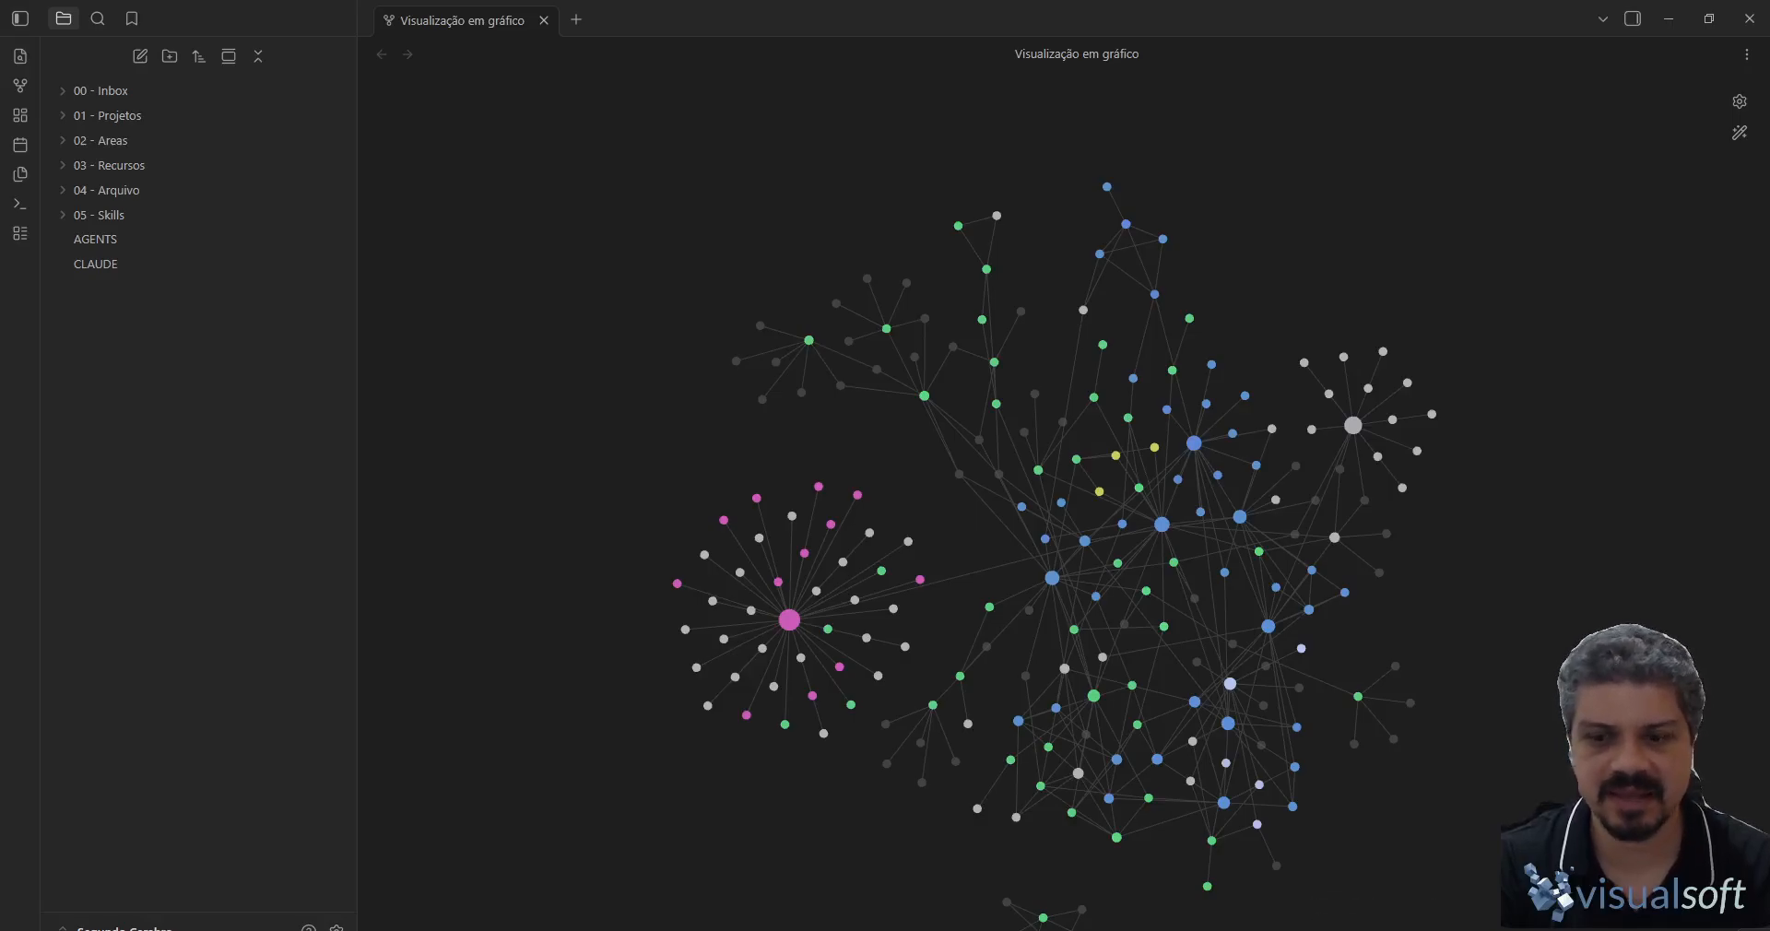